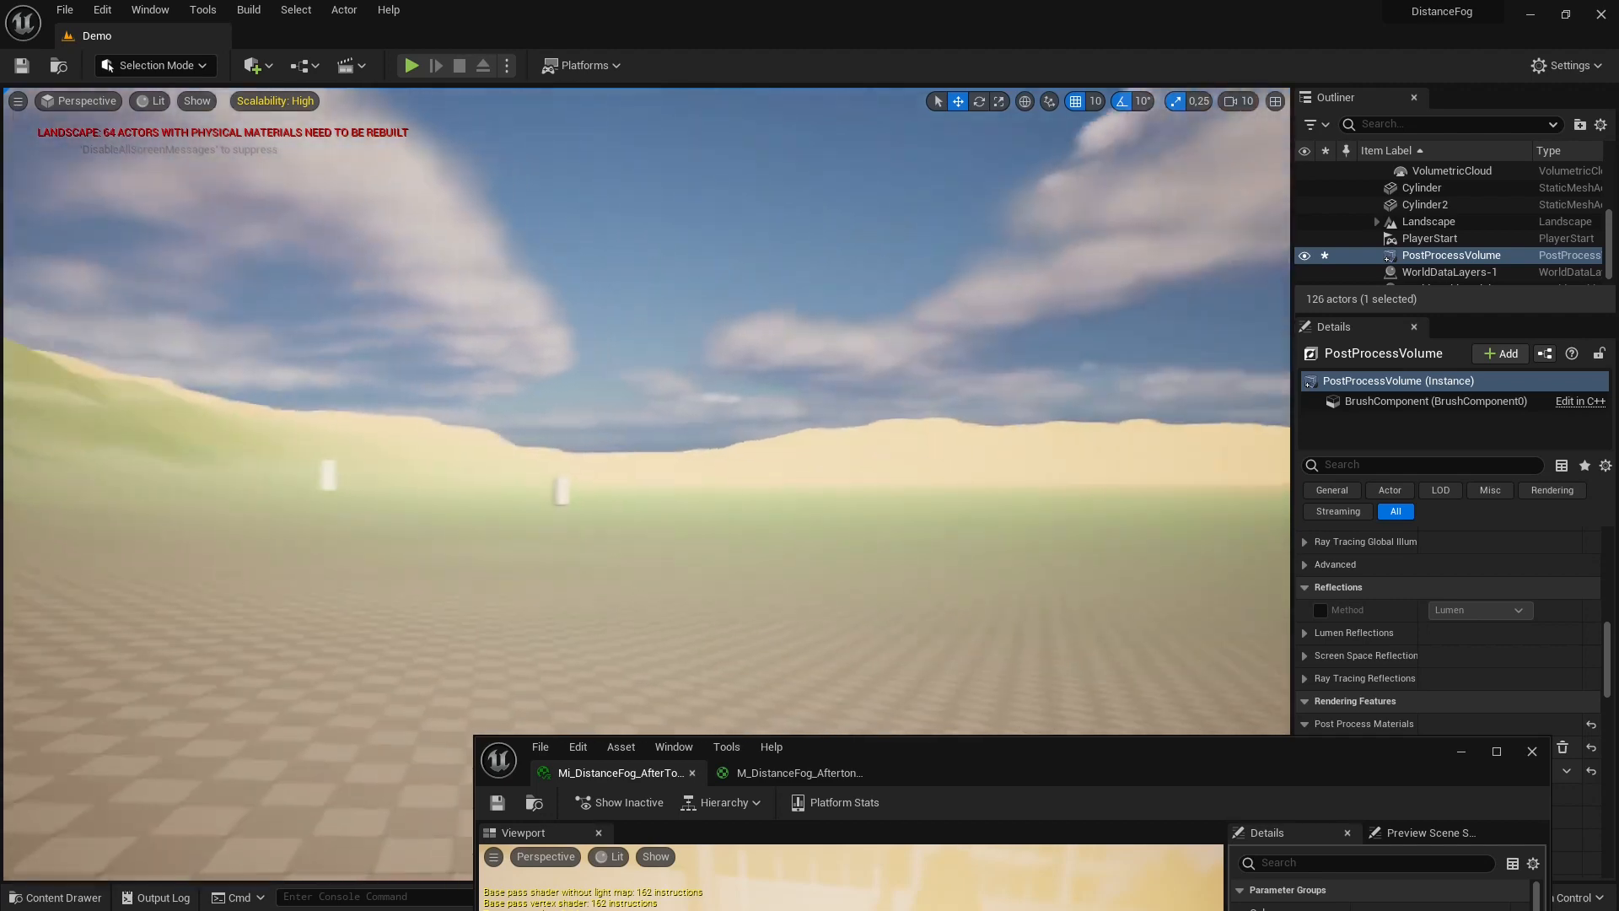
# Examine the distance fog over the landscape and compare how it affects the two white cylinders.
pyautogui.moveTo(515, 467); pyautogui.dragTo(379, 466, button='right')
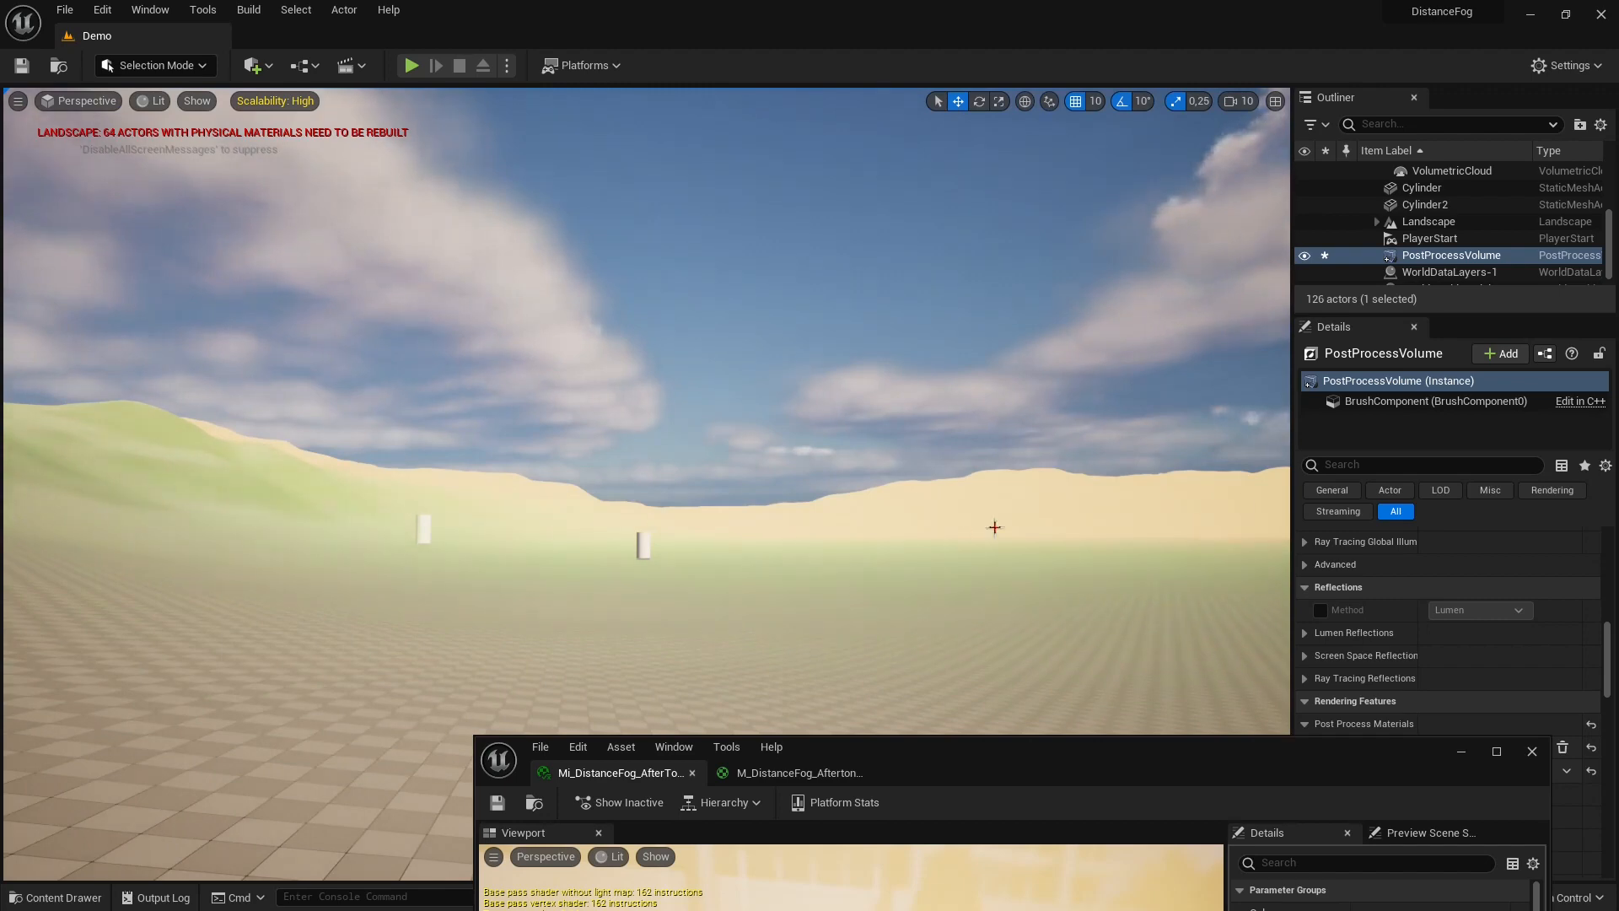
pyautogui.moveTo(777, 549); pyautogui.dragTo(1067, 438, button='right')
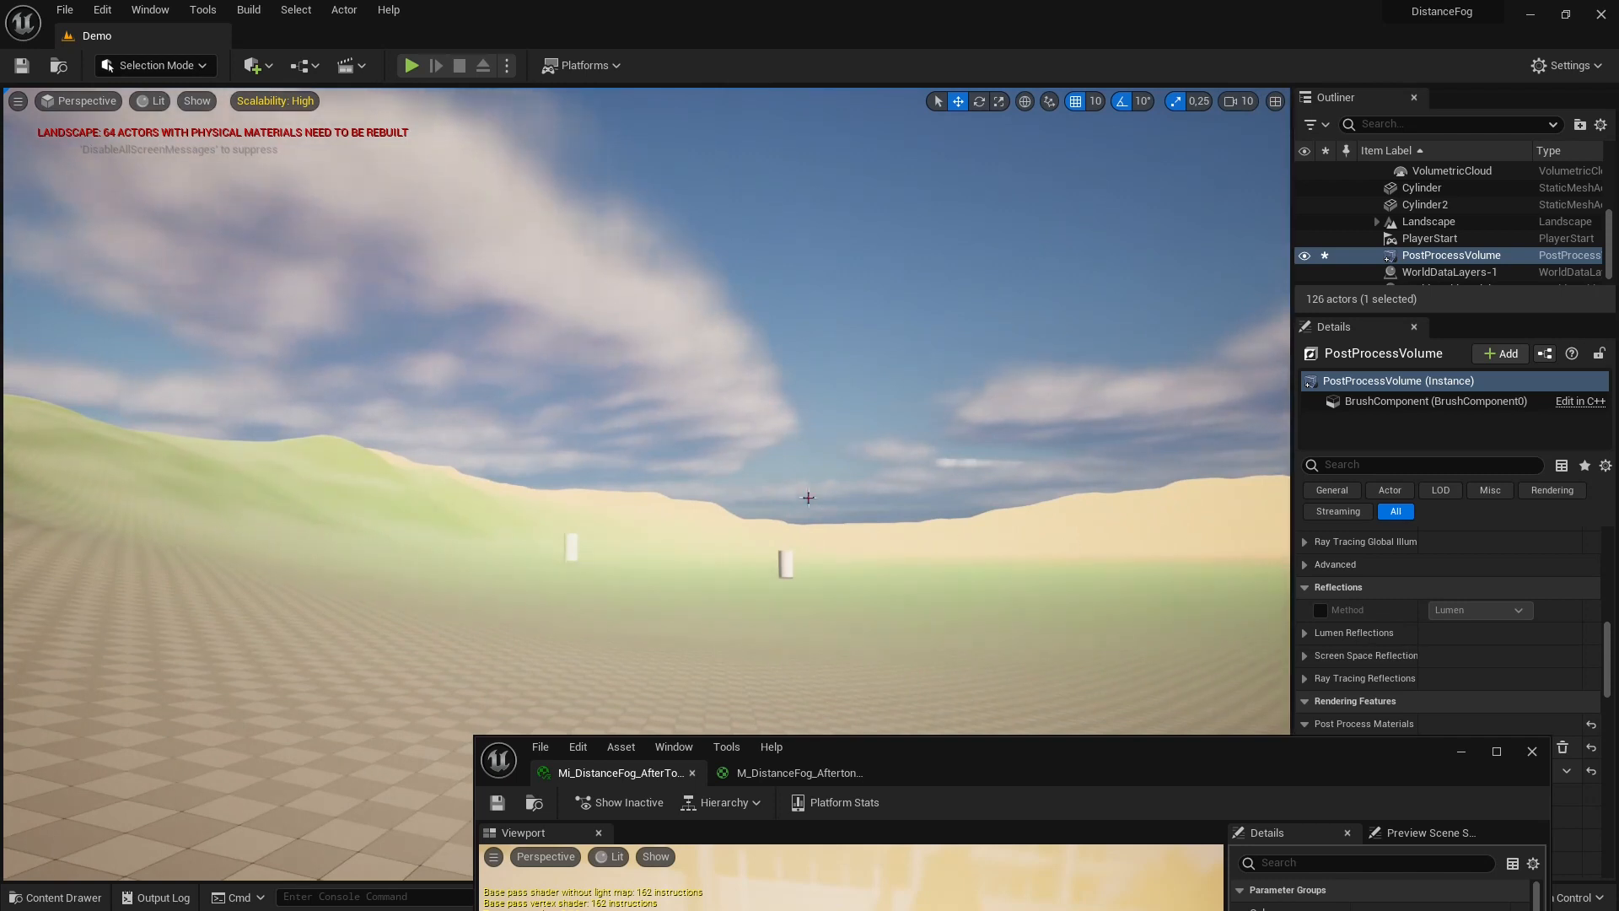
pyautogui.click(567, 544)
pyautogui.click(726, 583)
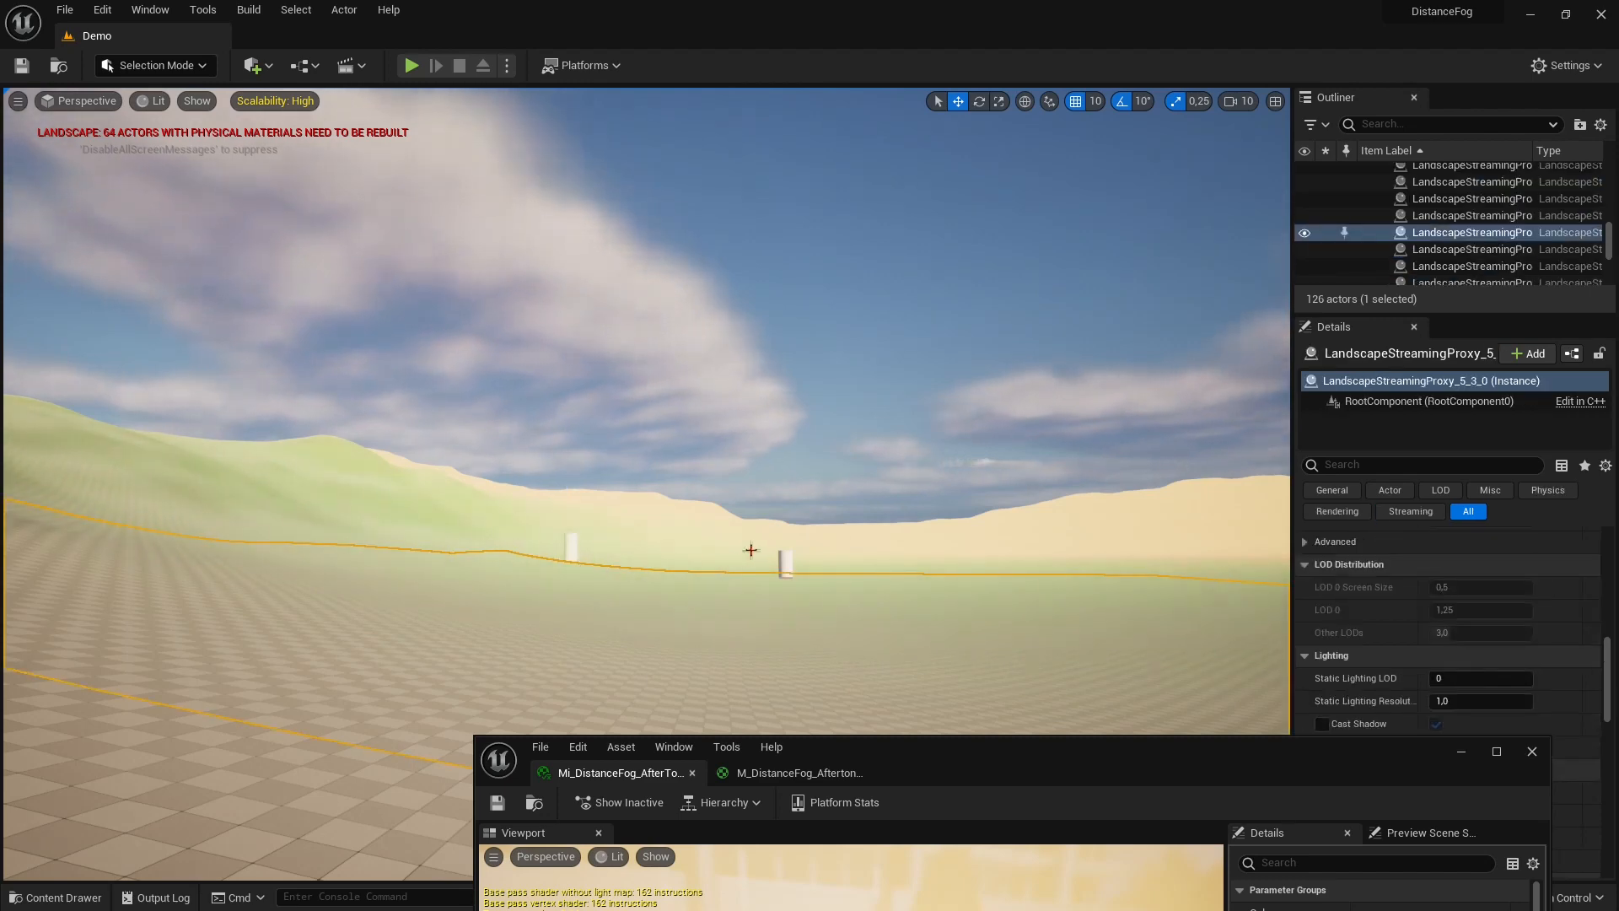
pyautogui.click(787, 561)
pyautogui.click(892, 521)
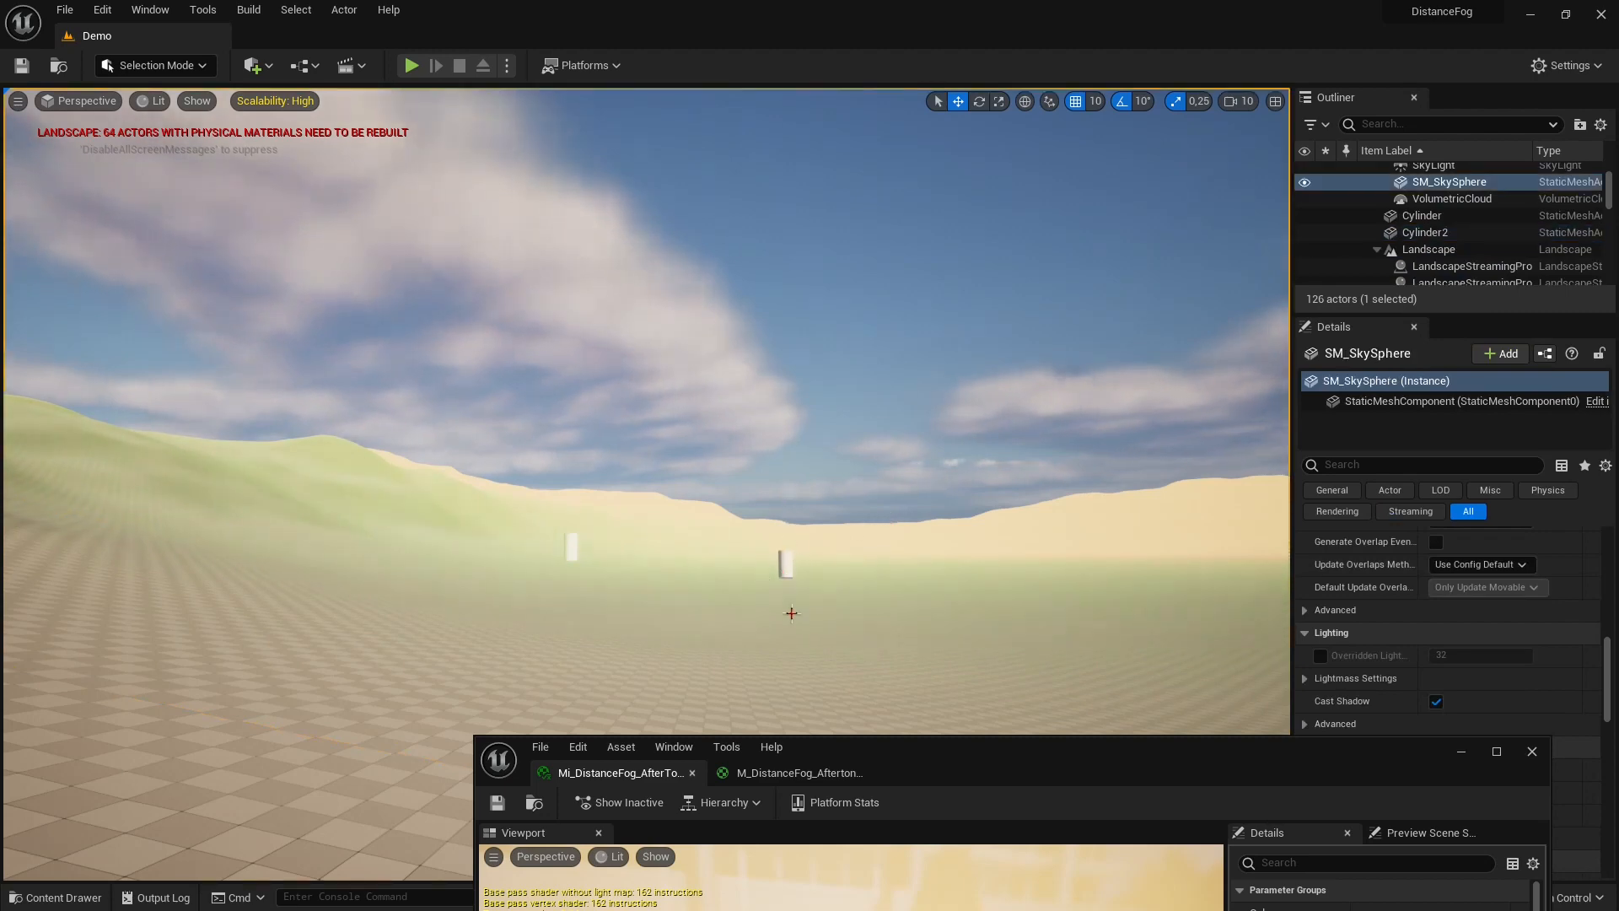
pyautogui.click(787, 568)
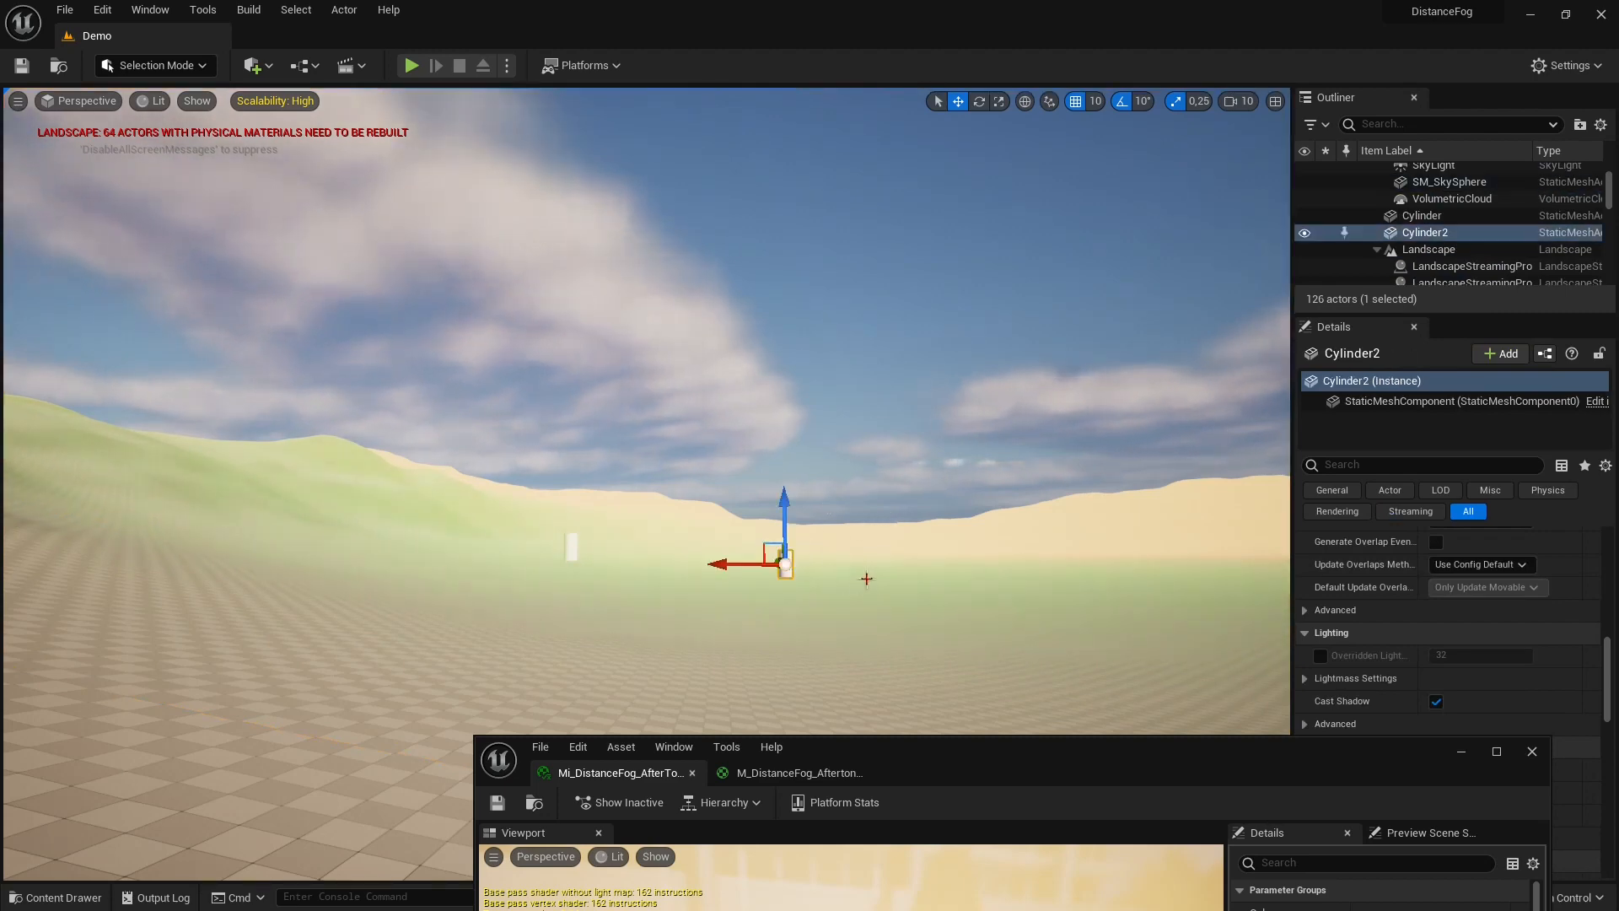
pyautogui.click(697, 623)
pyautogui.click(853, 491)
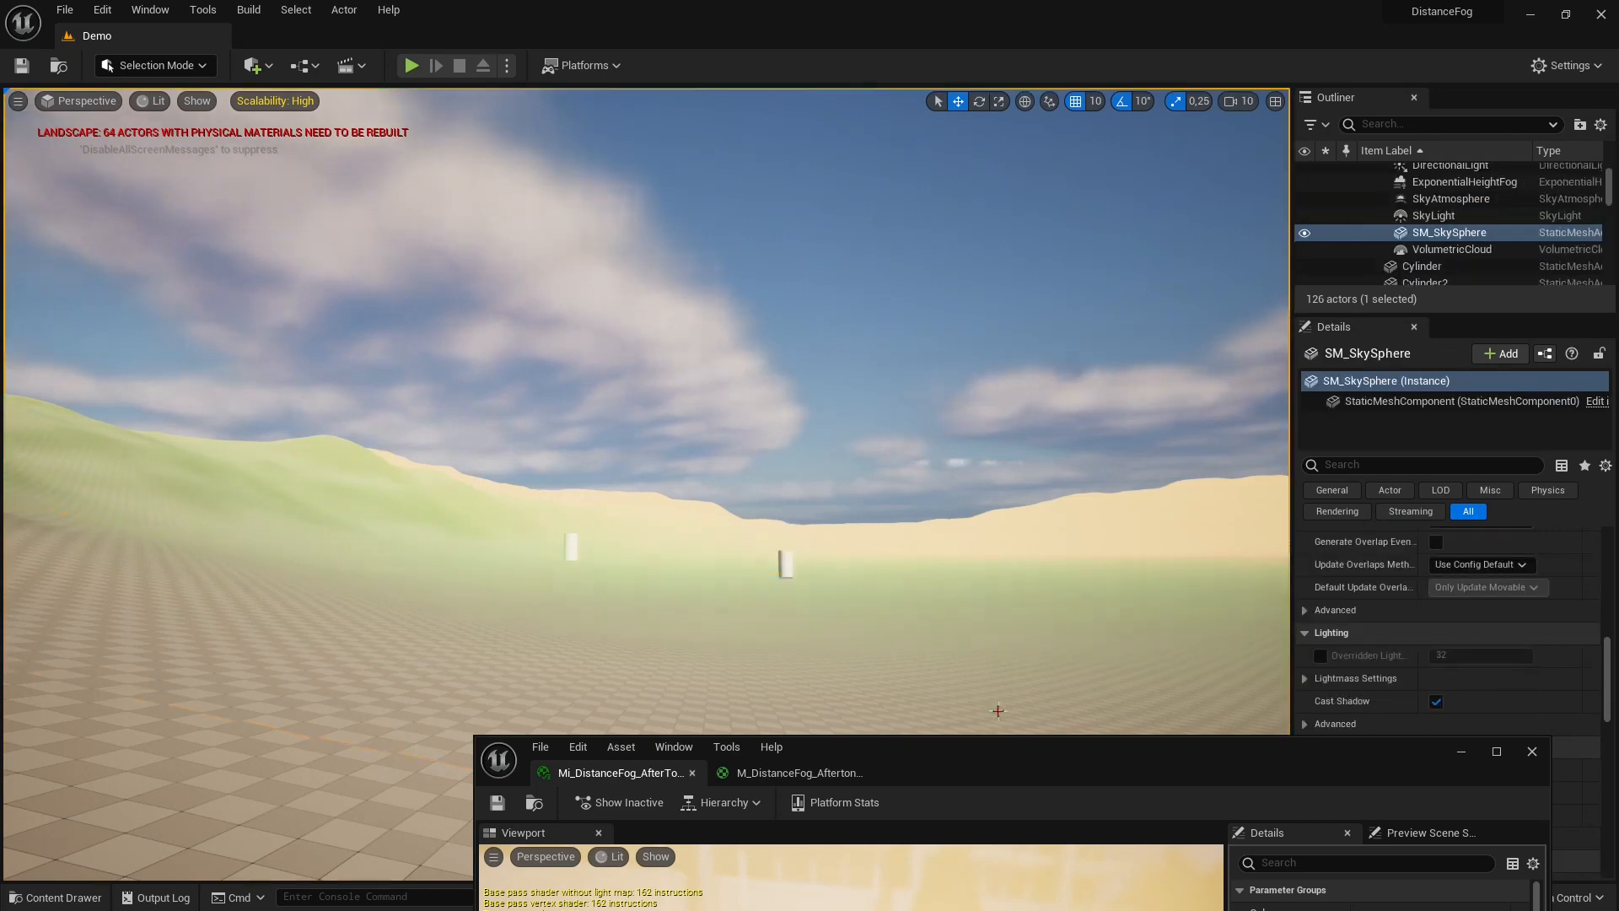
# Put the material editor window away and show the project's Materials folder in the content browser.
pyautogui.moveTo(1147, 747); pyautogui.dragTo(1361, 651)
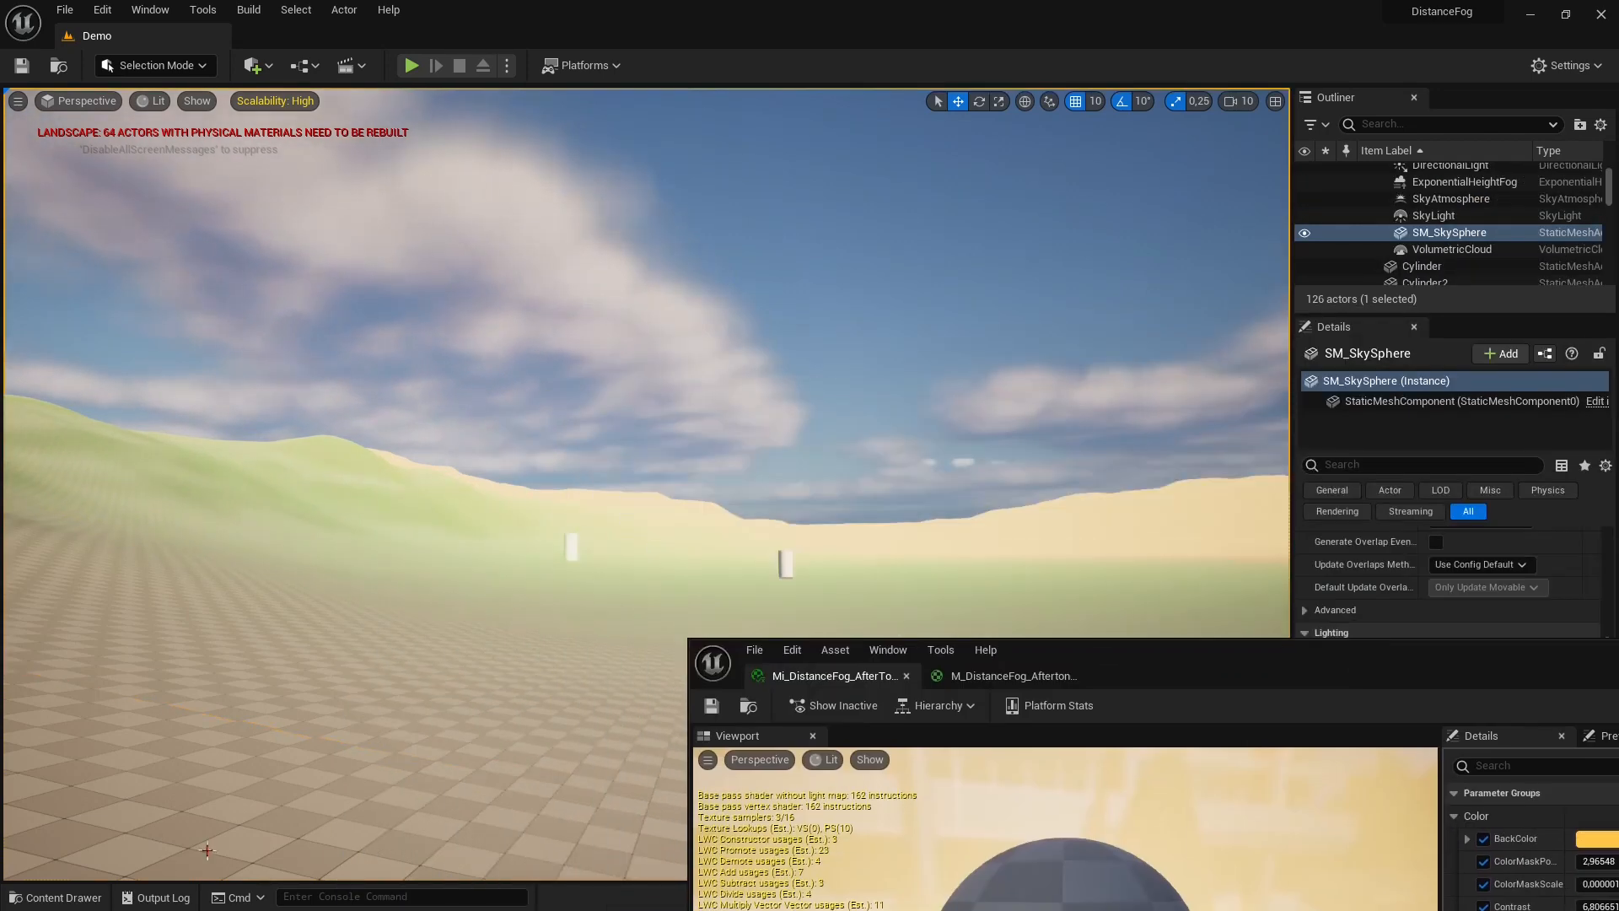
pyautogui.click(54, 897)
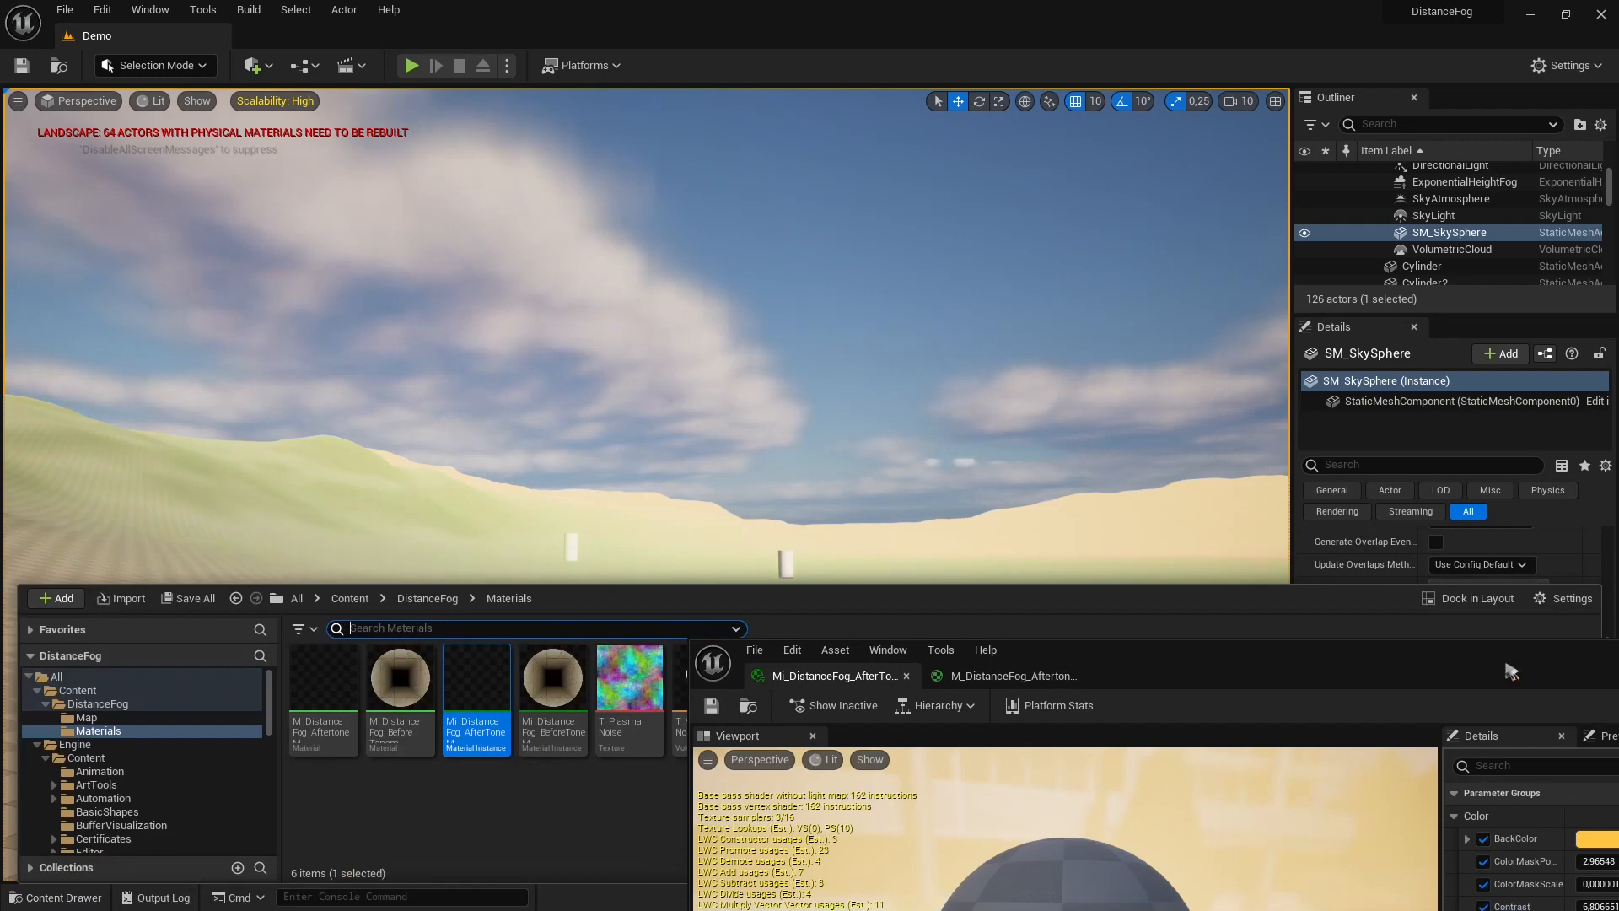
pyautogui.moveTo(1487, 647); pyautogui.dragTo(1066, 487)
pyautogui.click(1337, 491)
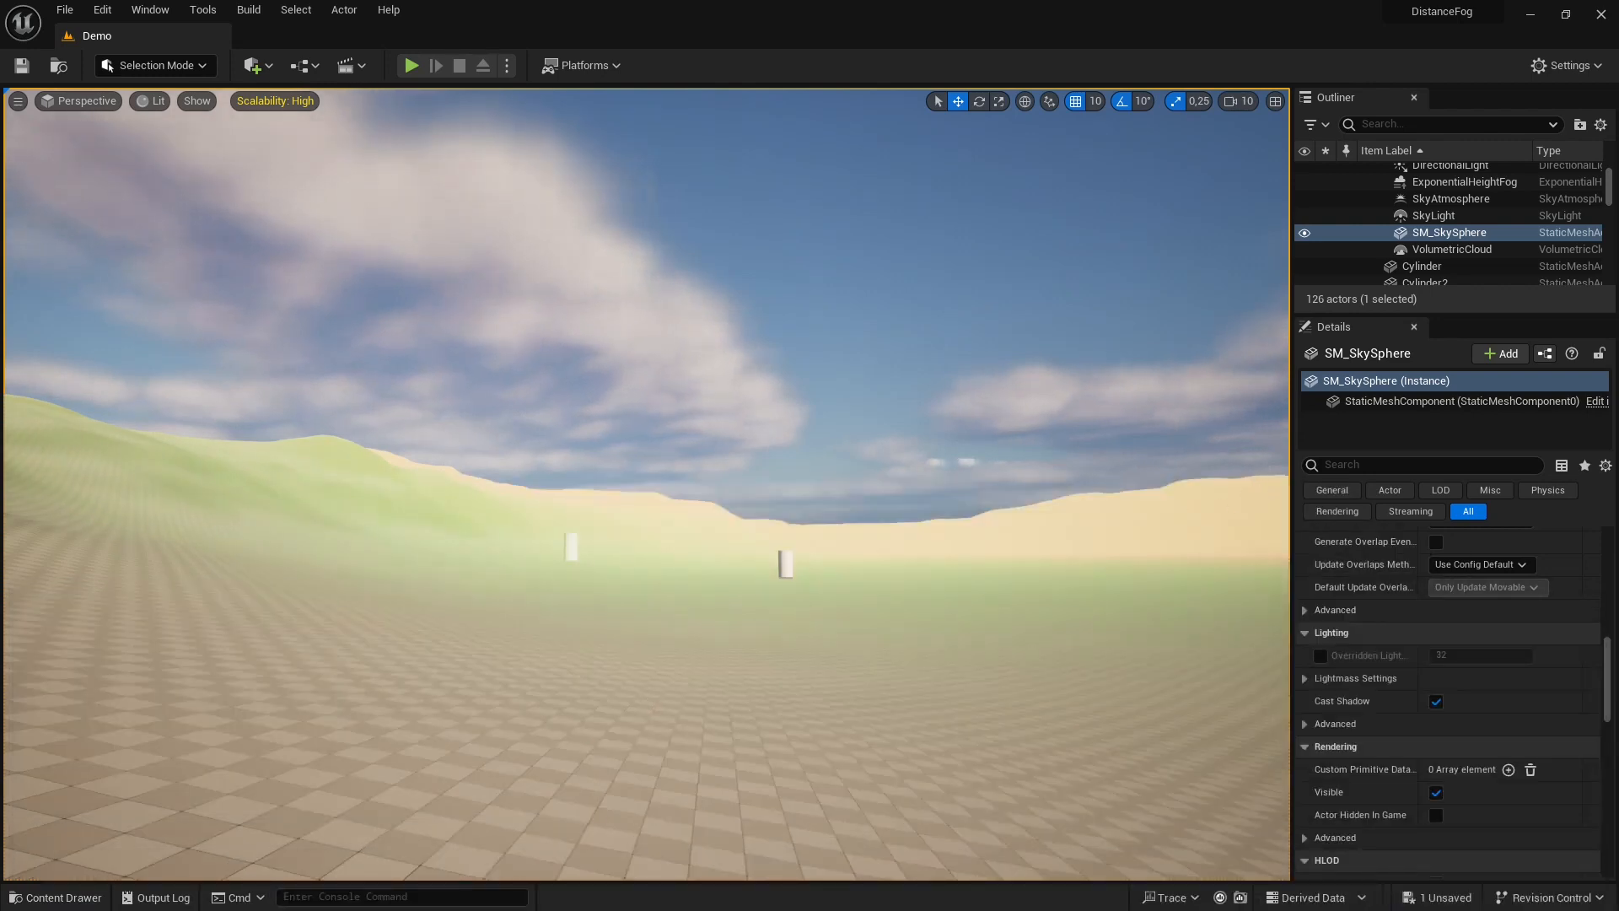
pyautogui.hotkey('ctrl', 'space')
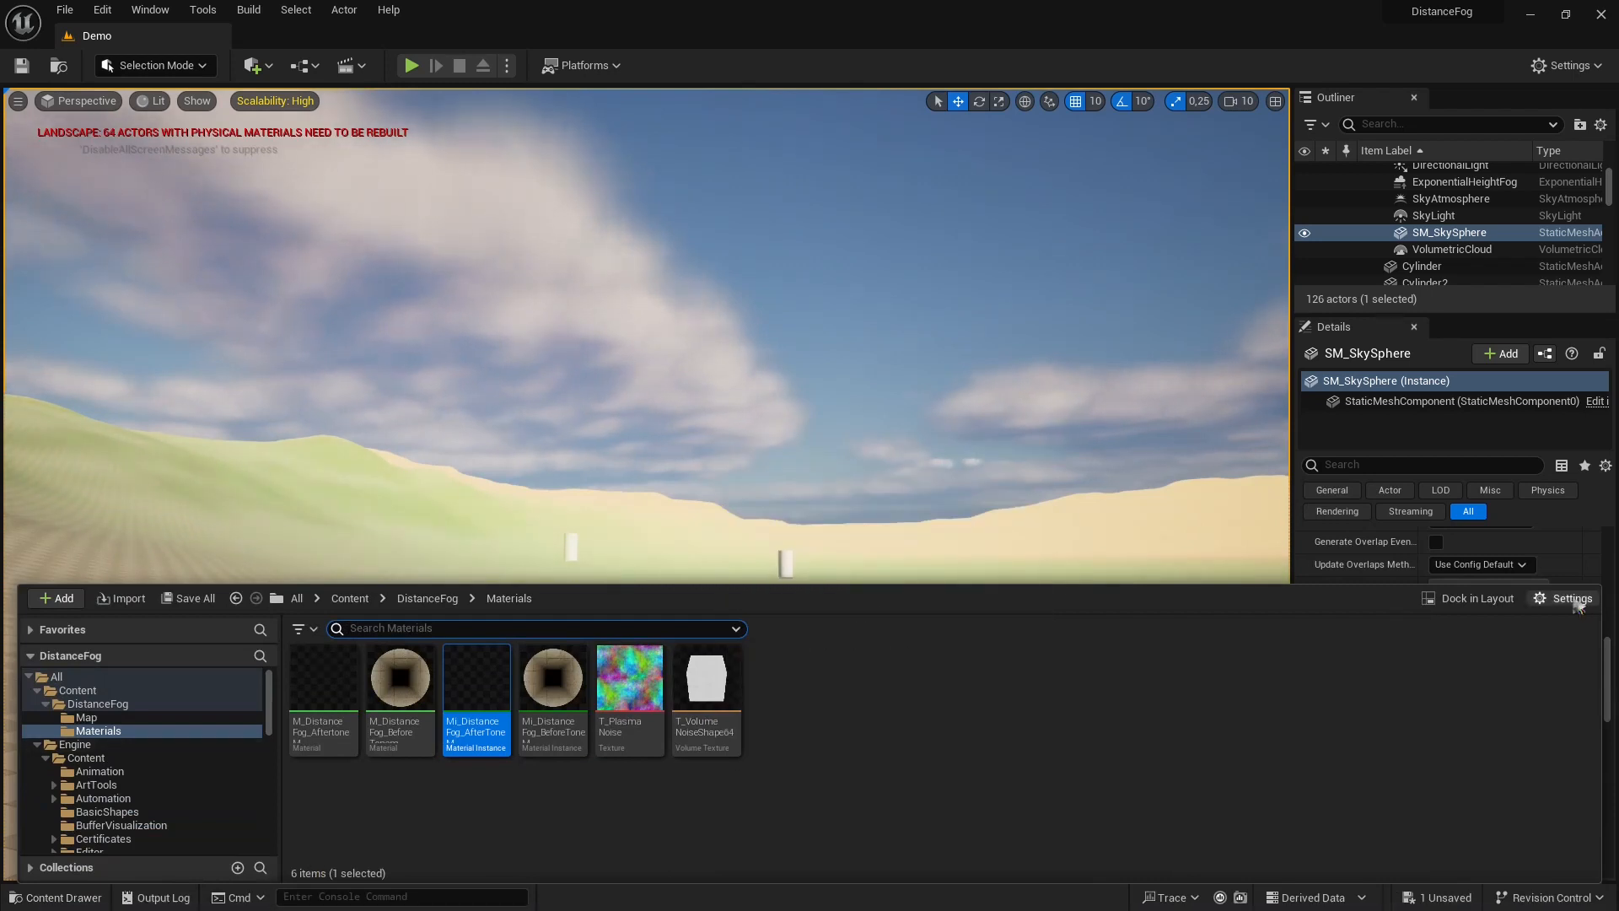
# Check the Show Engine Content option and search the Engine folder for "noise".
pyautogui.click(1573, 599)
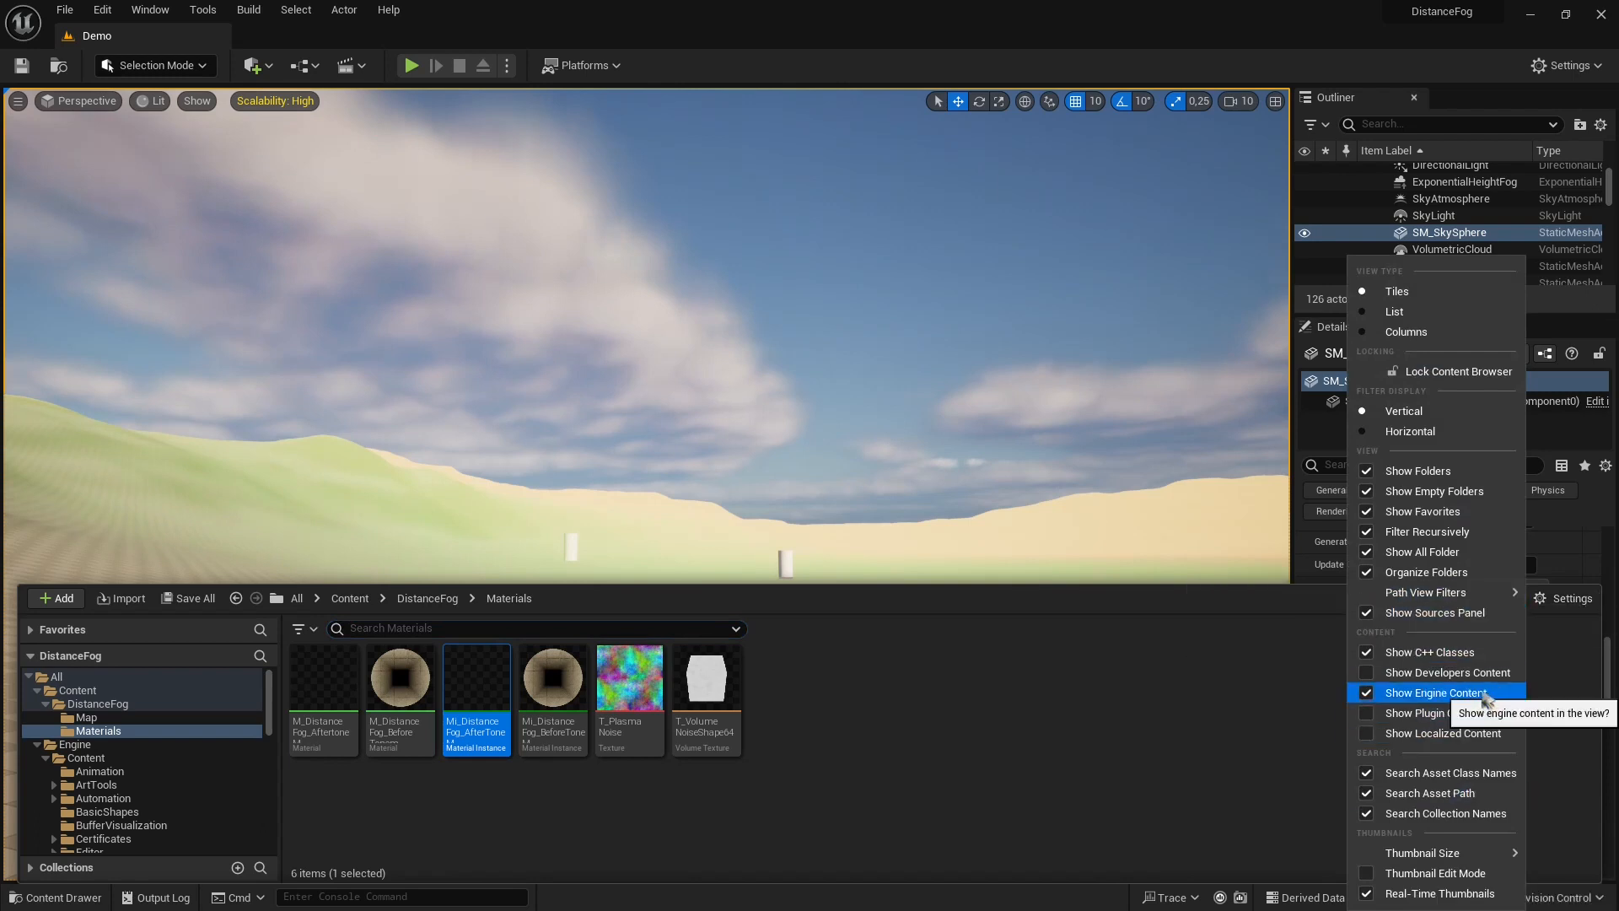
pyautogui.click(125, 747)
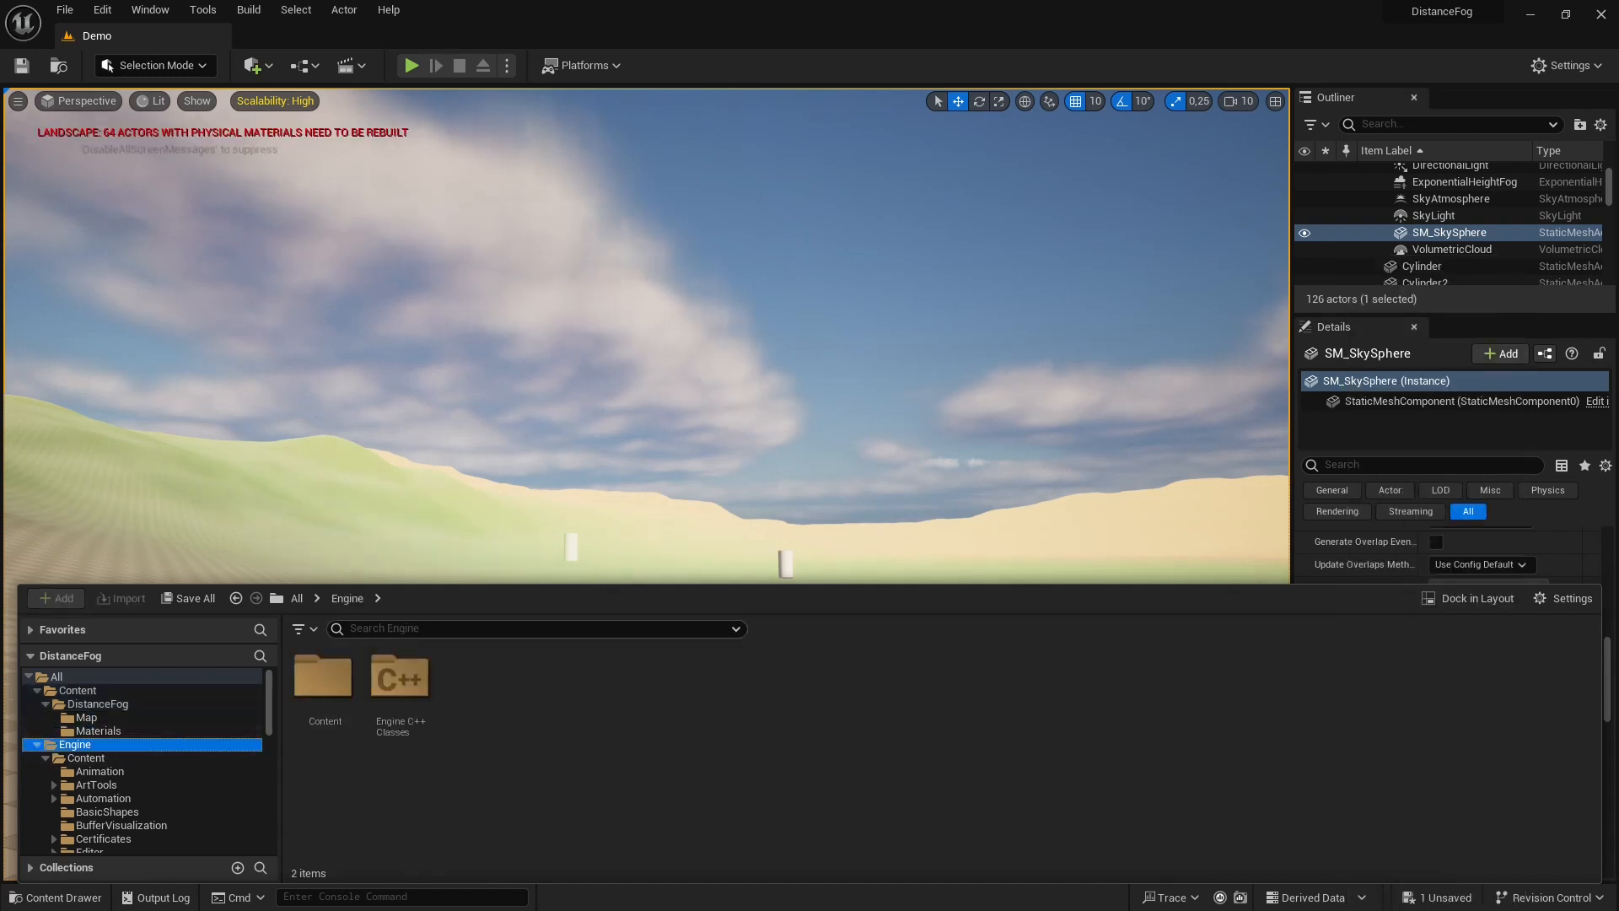
pyautogui.click(409, 630)
pyautogui.write('nois')
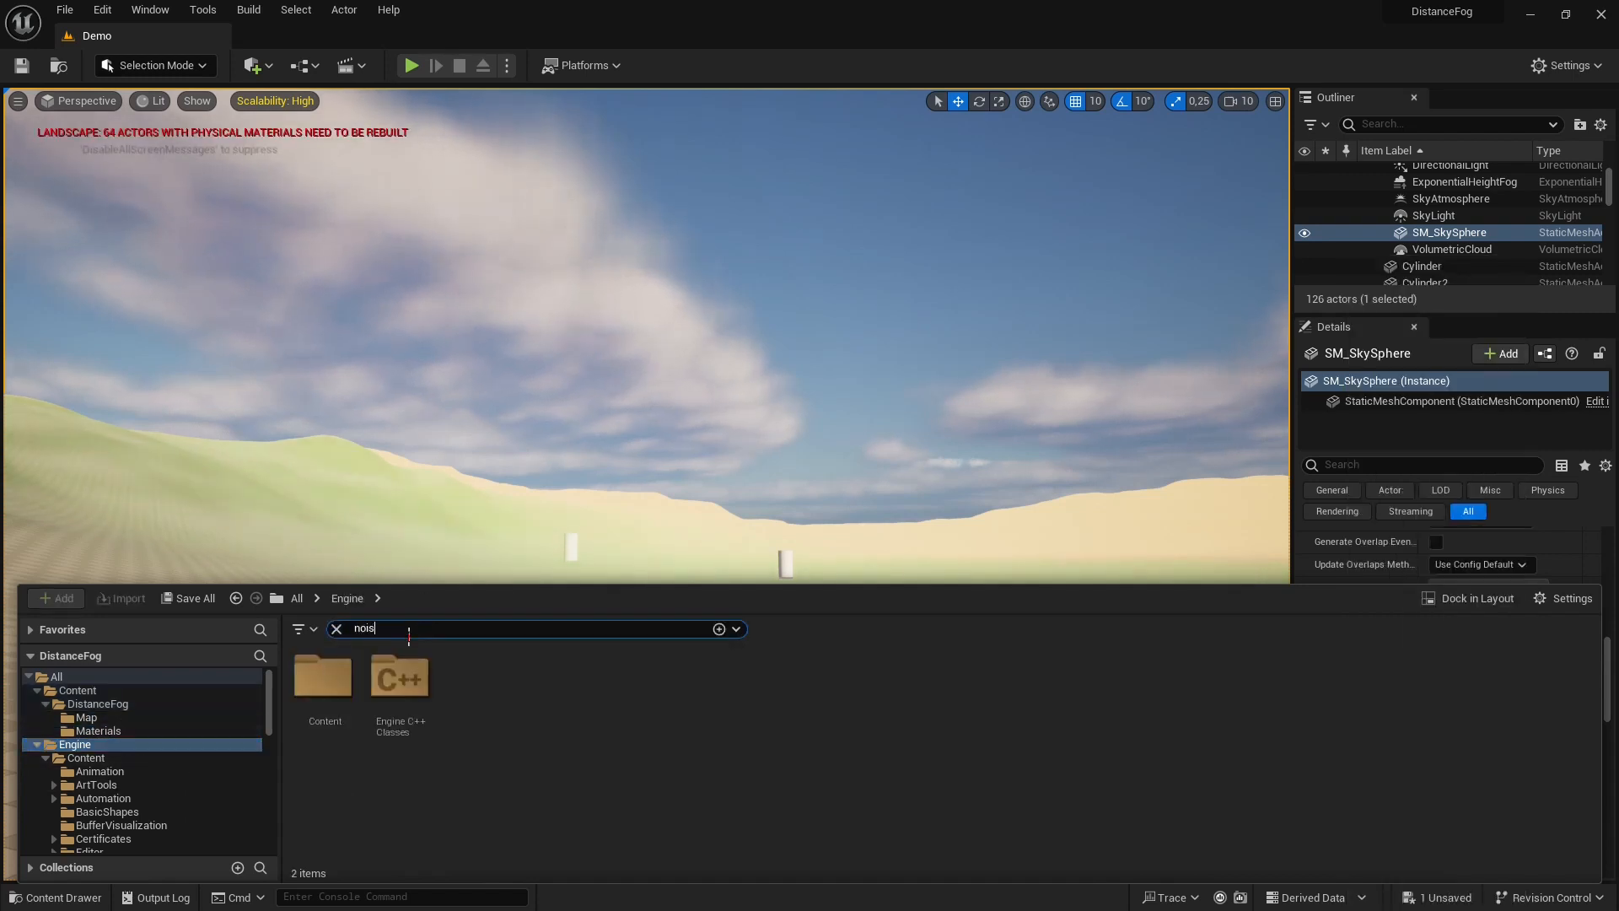
pyautogui.write('e')
# Try to copy the T_VolumeNoiseShape64 volume texture from the engine content into the project's Materials folder.
pyautogui.scroll(-1, 837, 789)
pyautogui.click(838, 789)
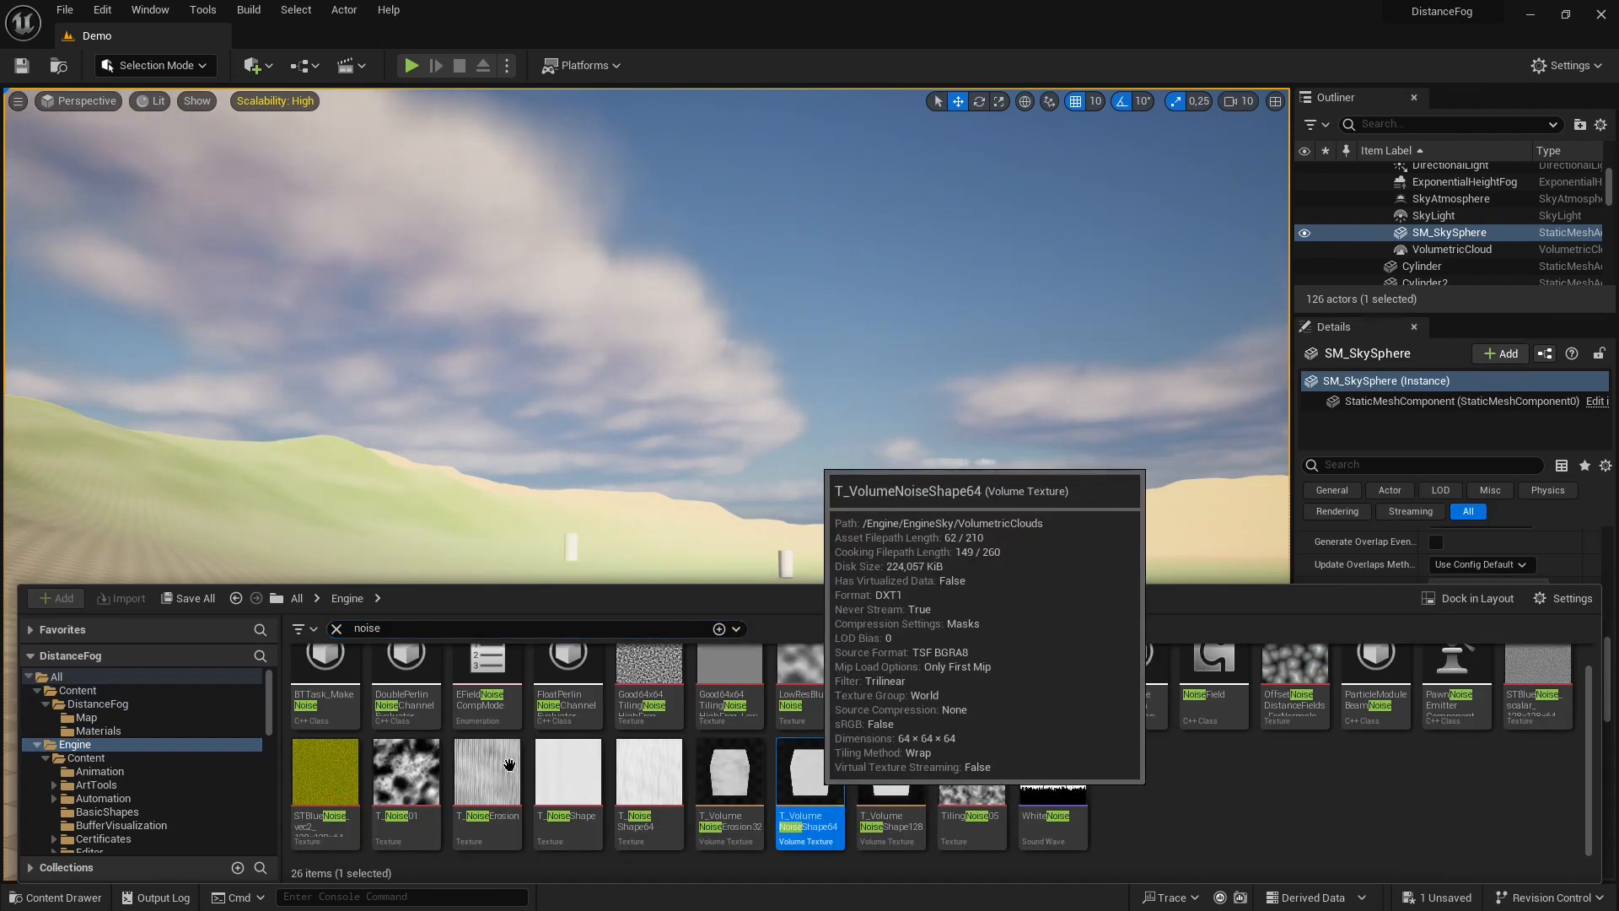
pyautogui.moveTo(818, 777); pyautogui.dragTo(159, 732)
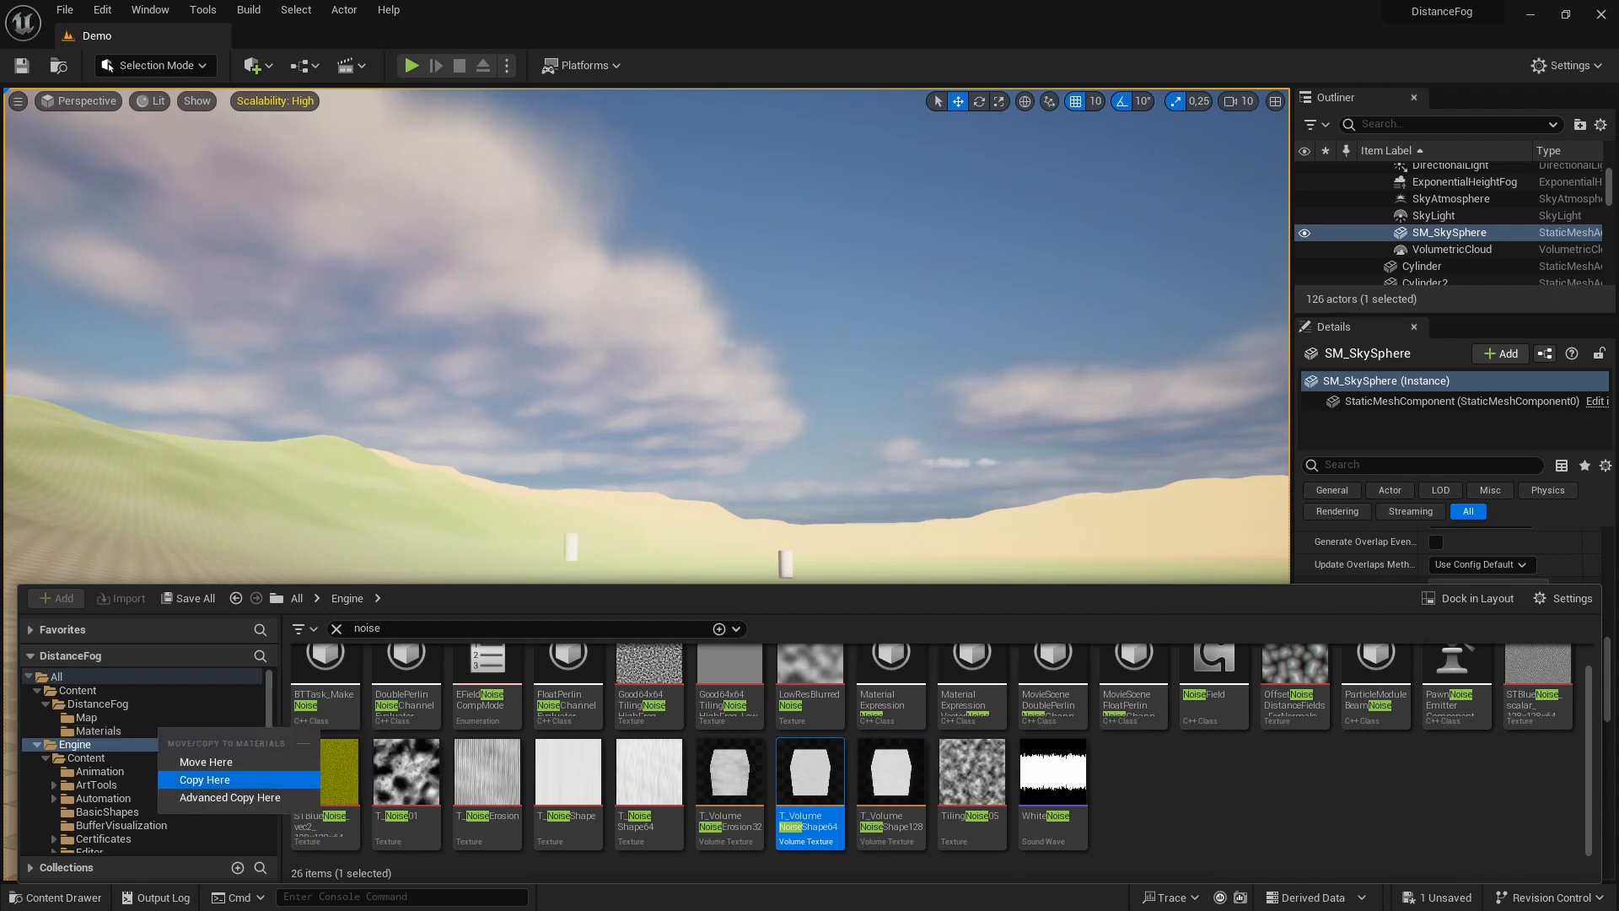
pyautogui.click(191, 779)
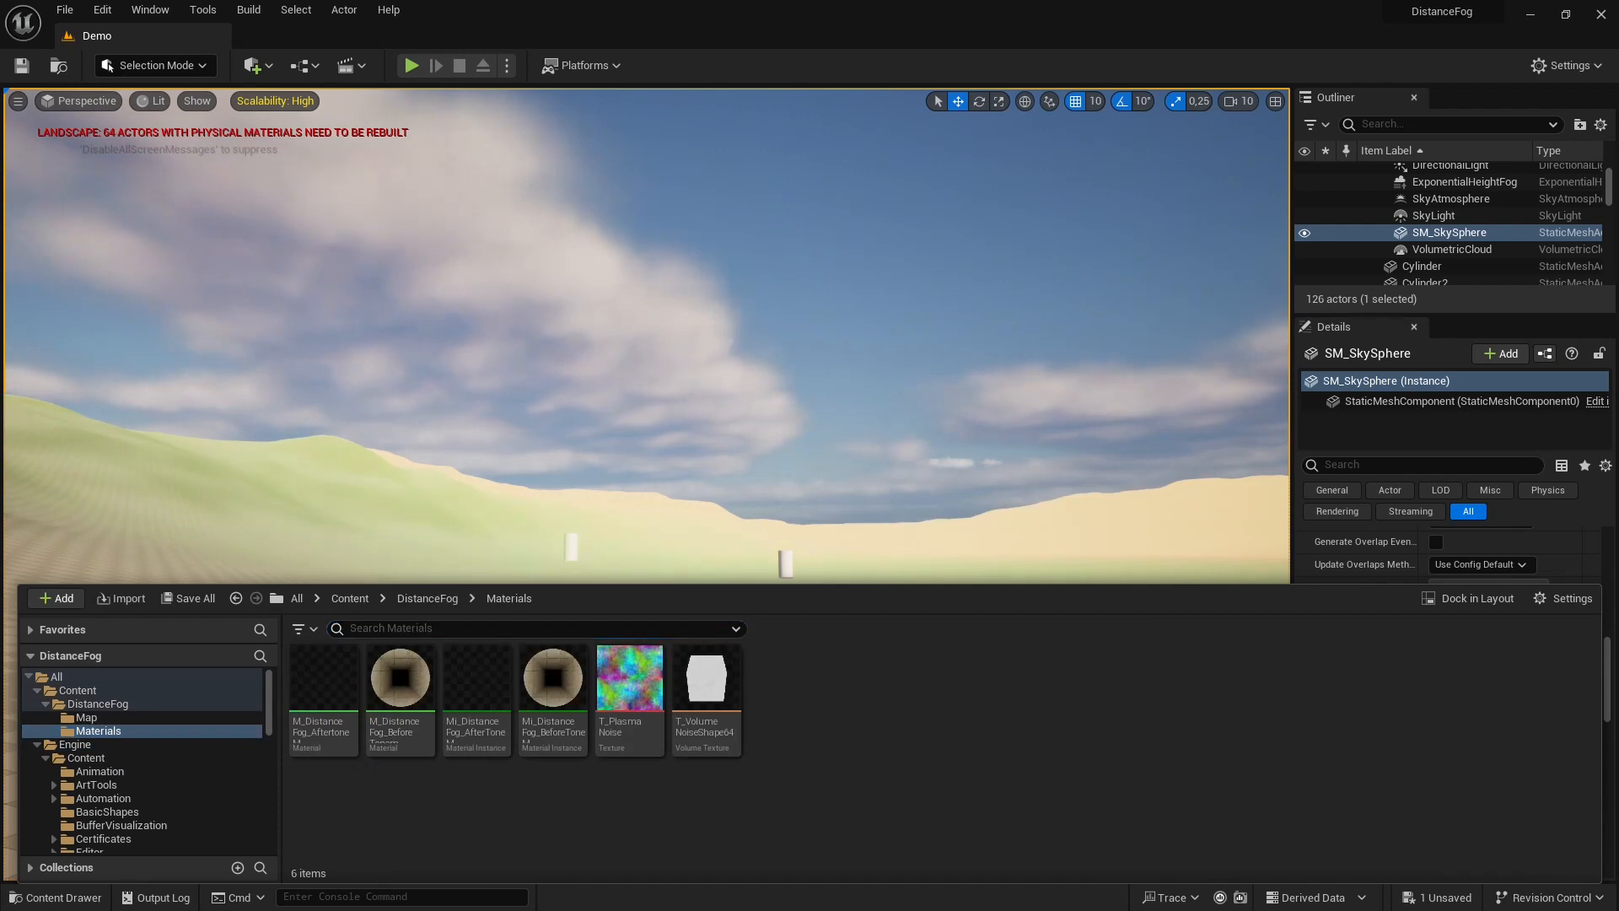
pyautogui.rightClick(970, 701)
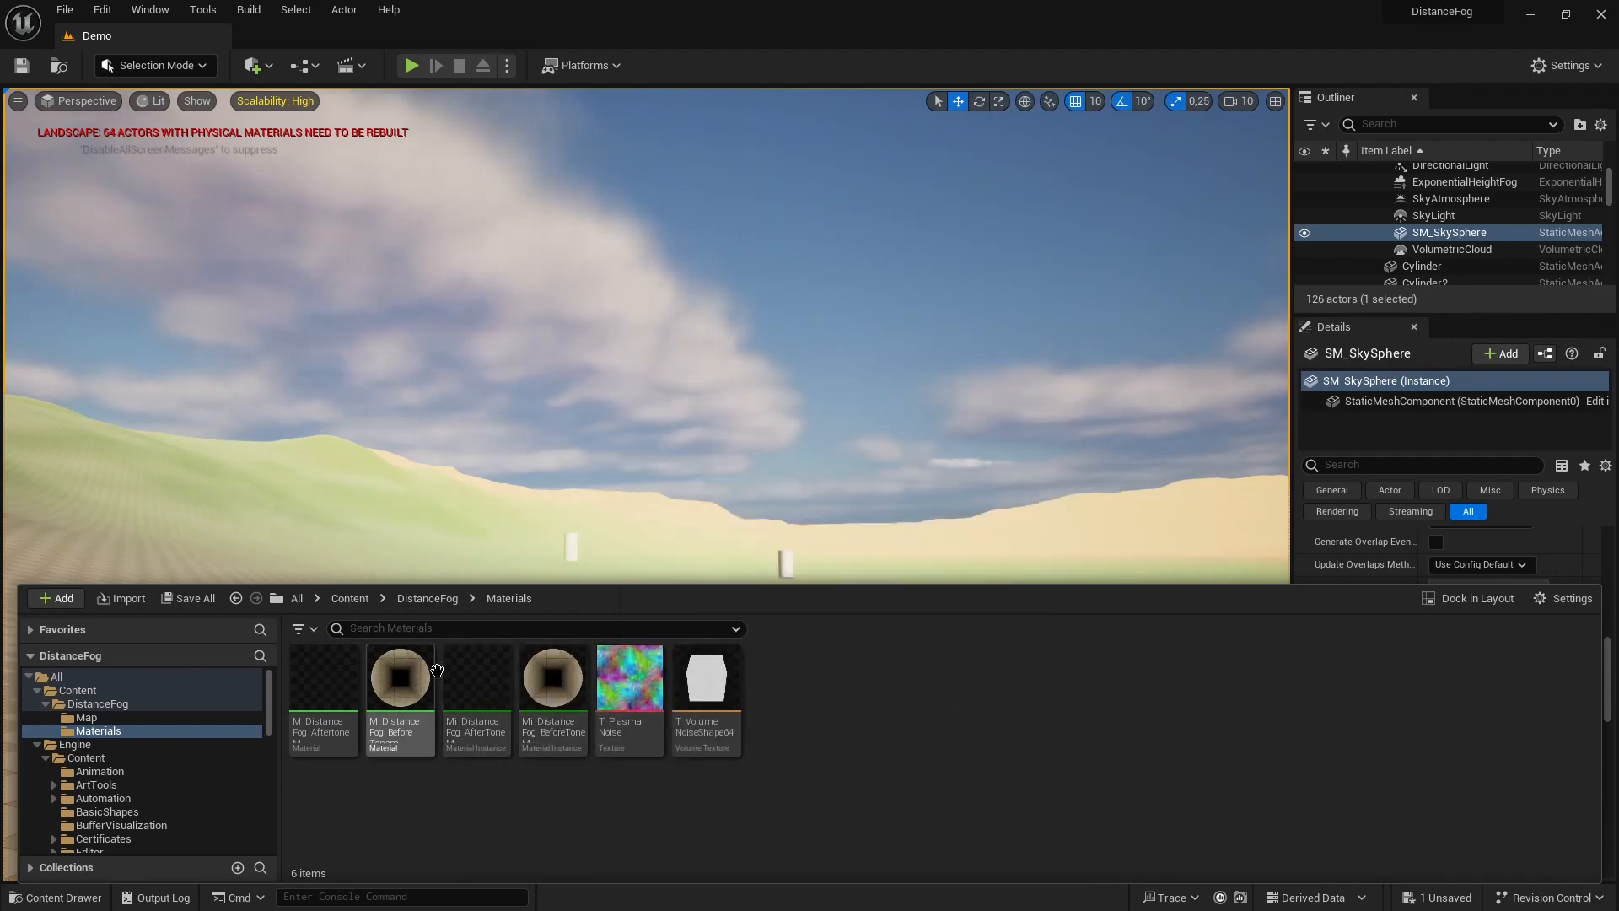
pyautogui.rightClick(435, 695)
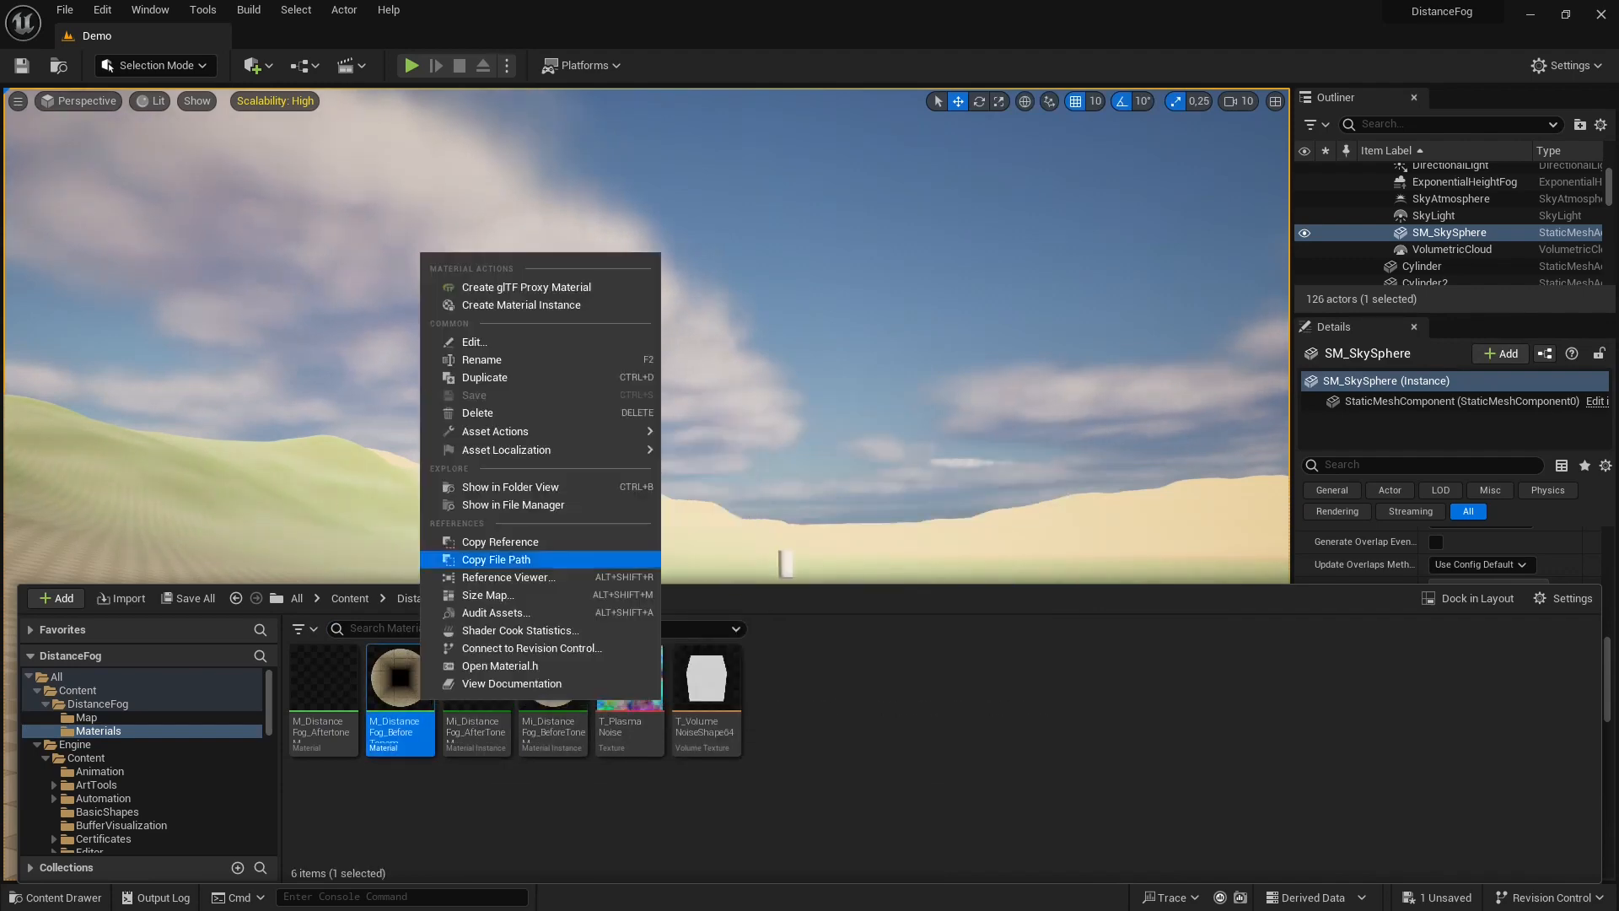
pyautogui.click(540, 797)
pyautogui.rightClick(345, 687)
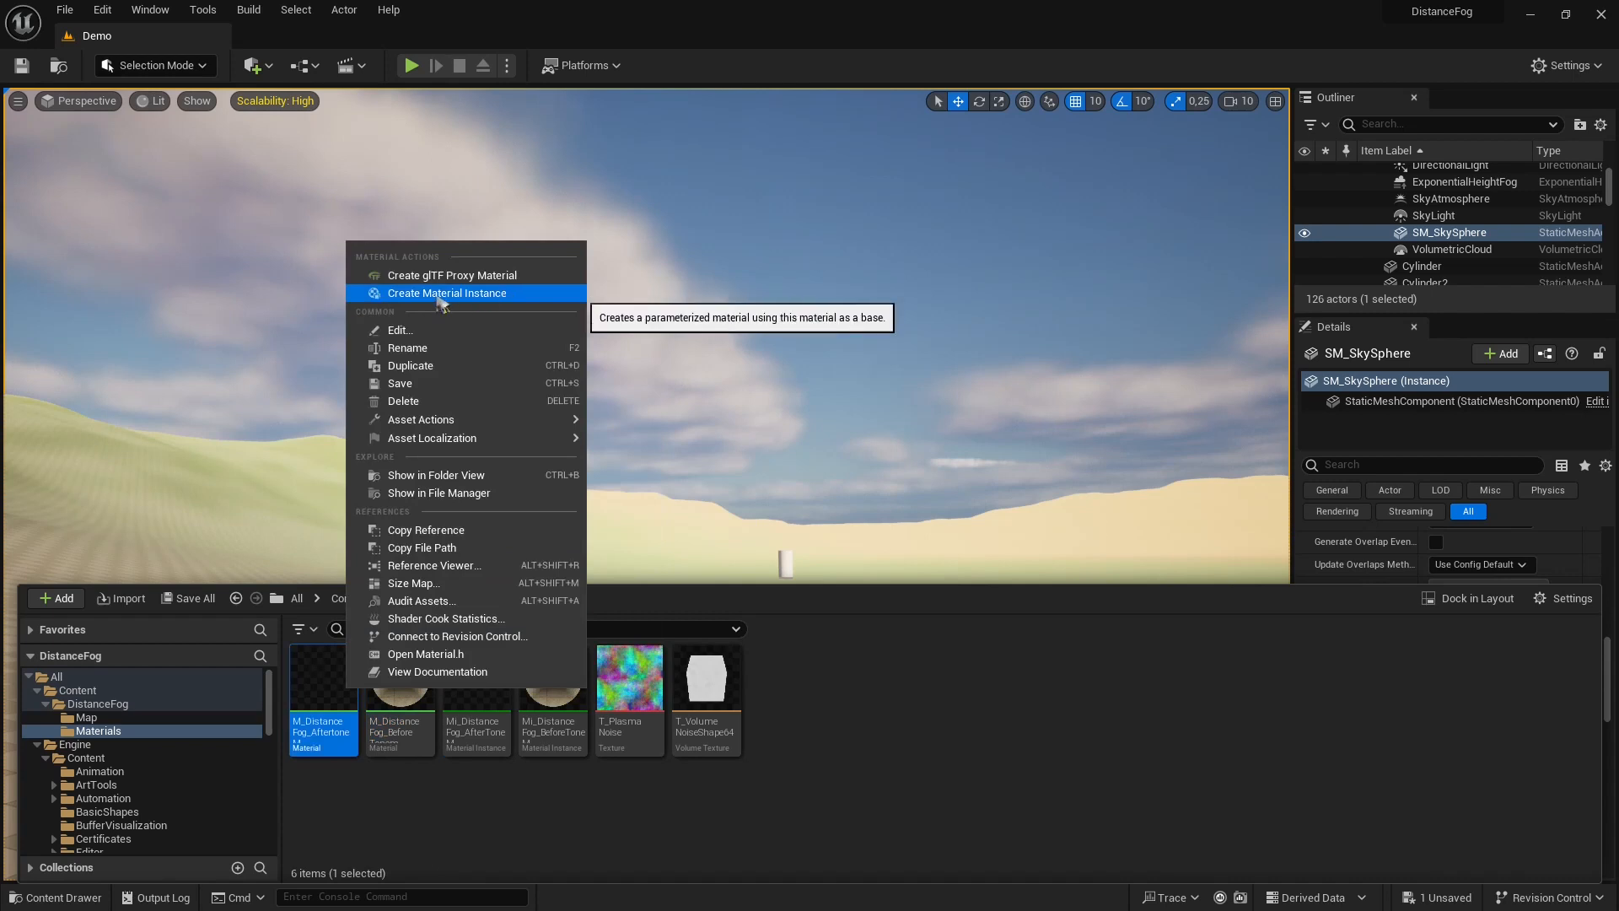
pyautogui.click(947, 776)
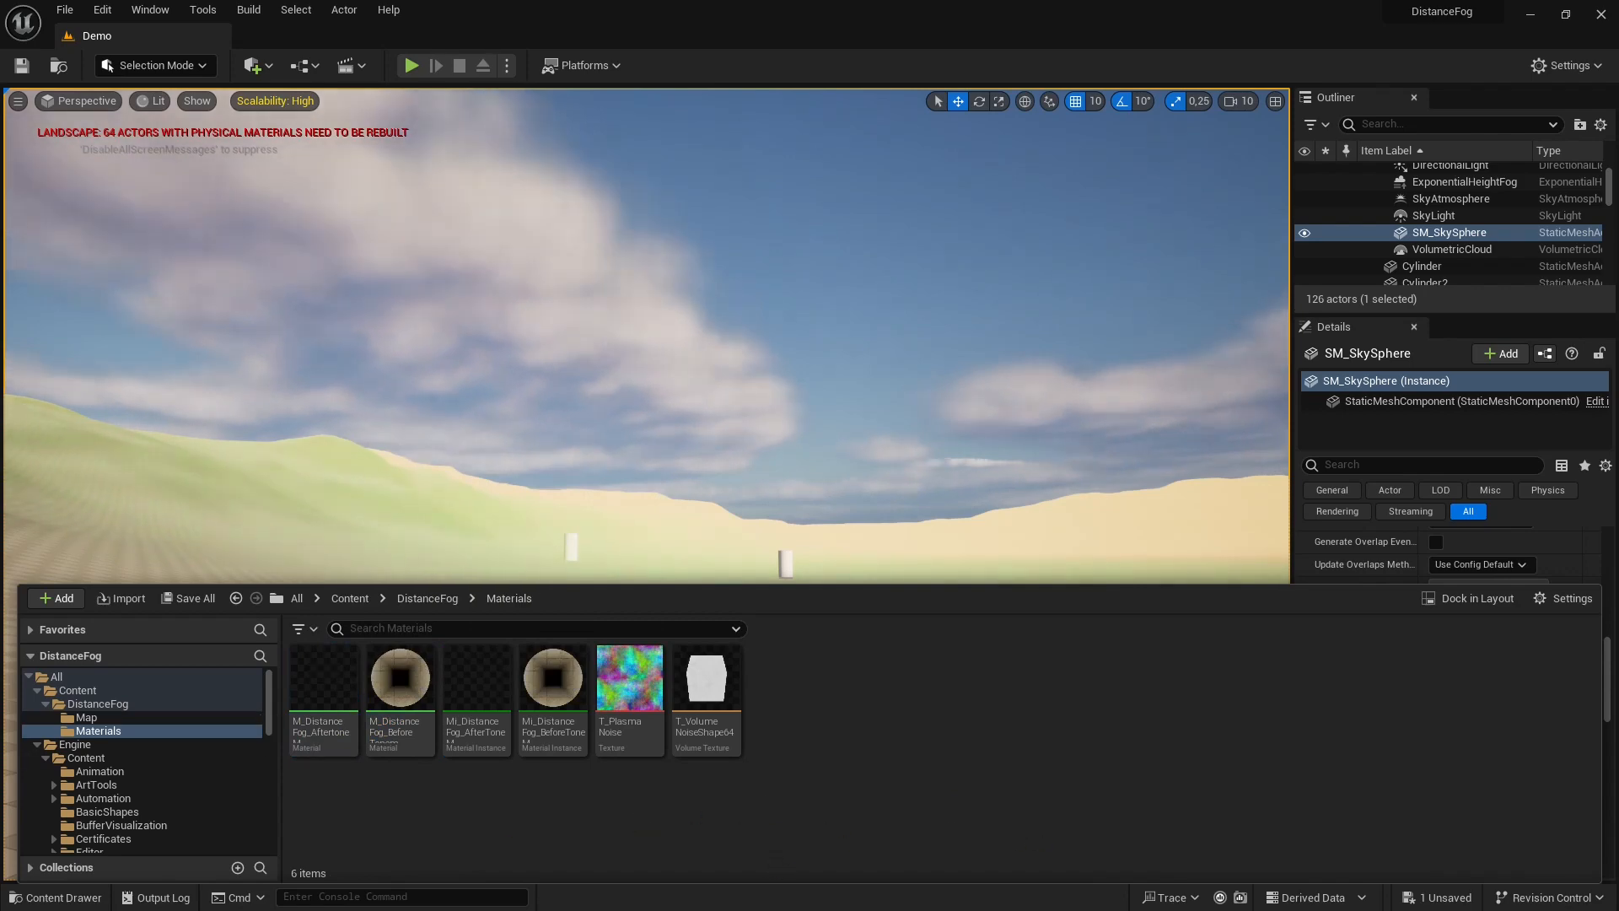
# Open the Mi_DistanceFog_AfterToneM instance and examine the "Avoid actors with this stencil" section and IgnoreStencil parameter in its parent material M_DistanceFog_AftertoneM.
pyautogui.doubleClick(476, 683)
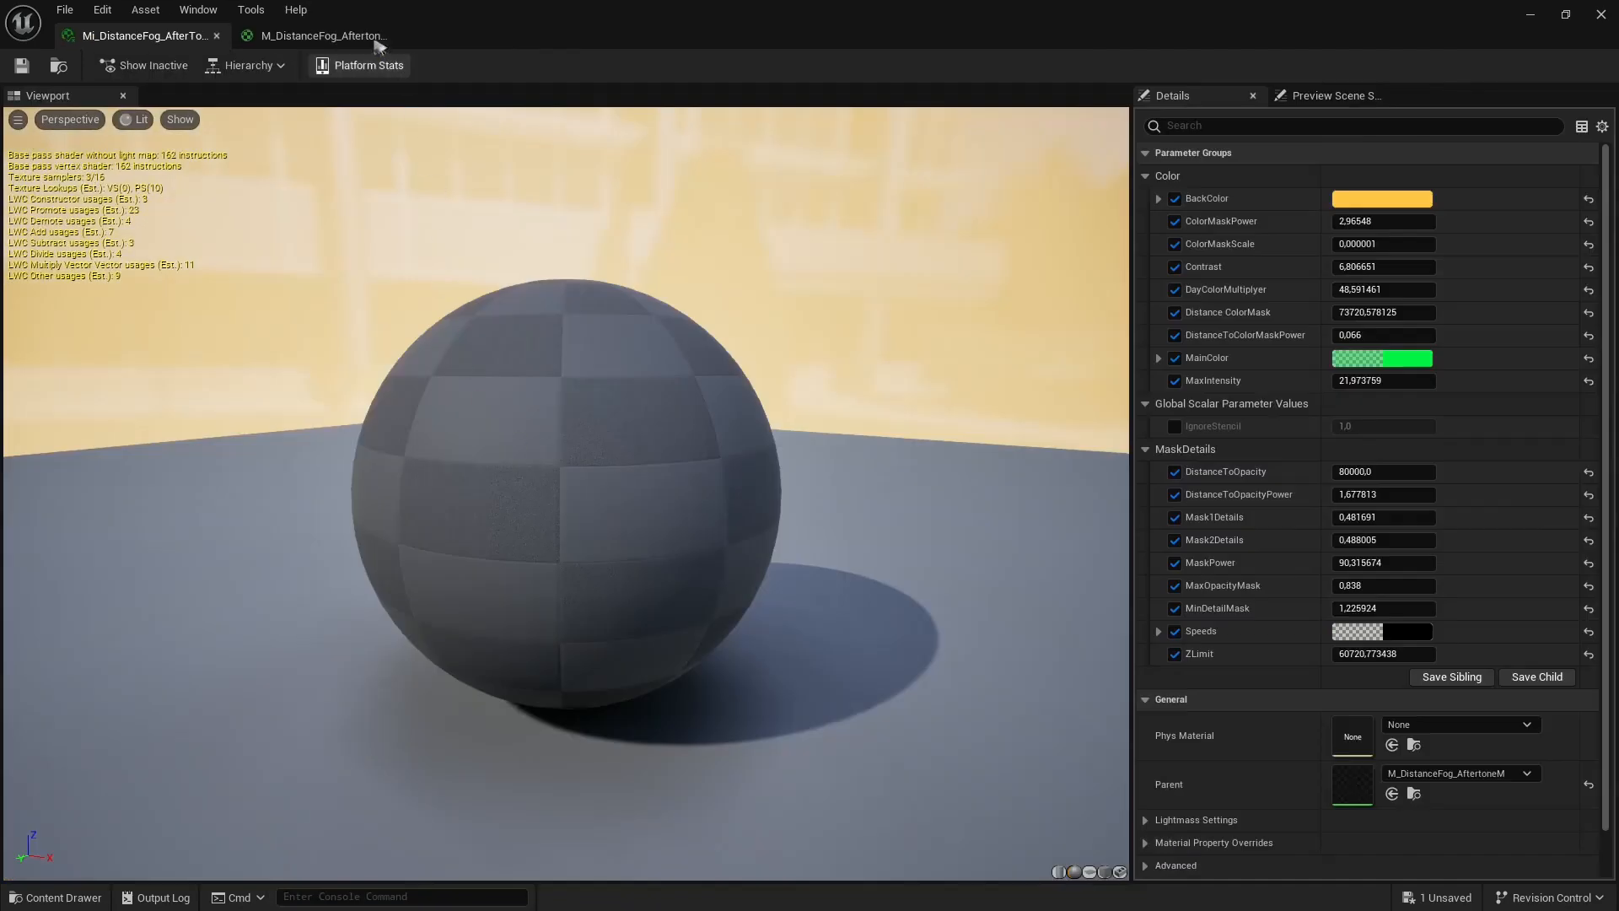
pyautogui.click(354, 35)
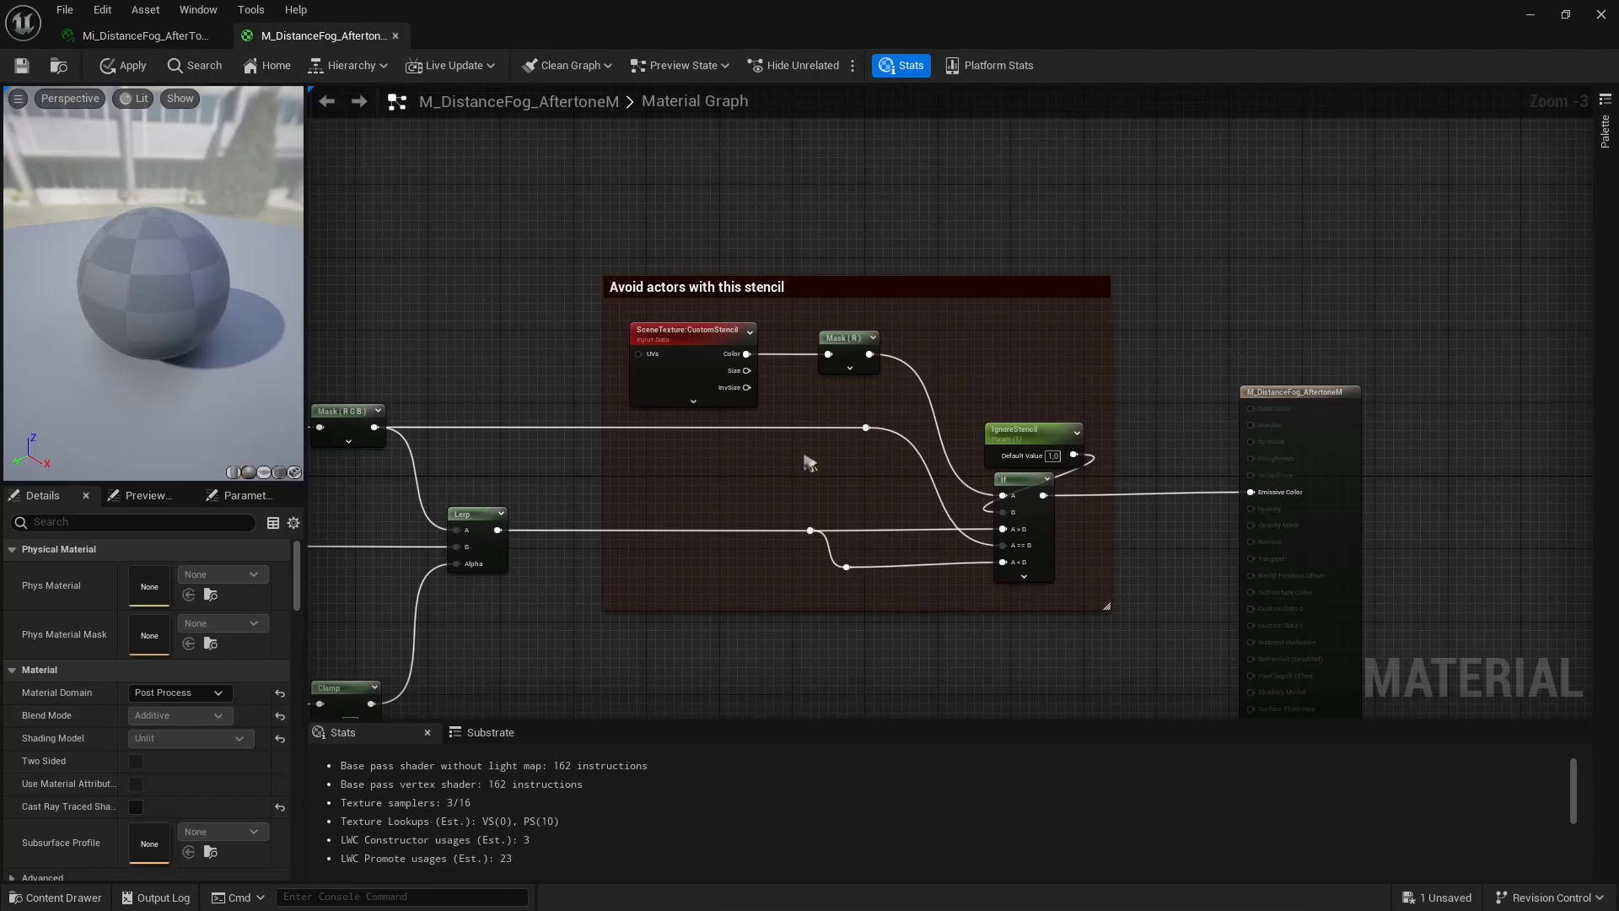
pyautogui.moveTo(698, 553); pyautogui.dragTo(833, 567, button='right')
pyautogui.rightClick(1142, 577)
pyautogui.moveTo(1219, 344)
pyautogui.click(1354, 352)
pyautogui.click(1315, 279)
pyautogui.moveTo(641, 472); pyautogui.dragTo(389, 474, button='right')
pyautogui.scroll(3, 860, 392)
pyautogui.scroll(-2, 943, 371)
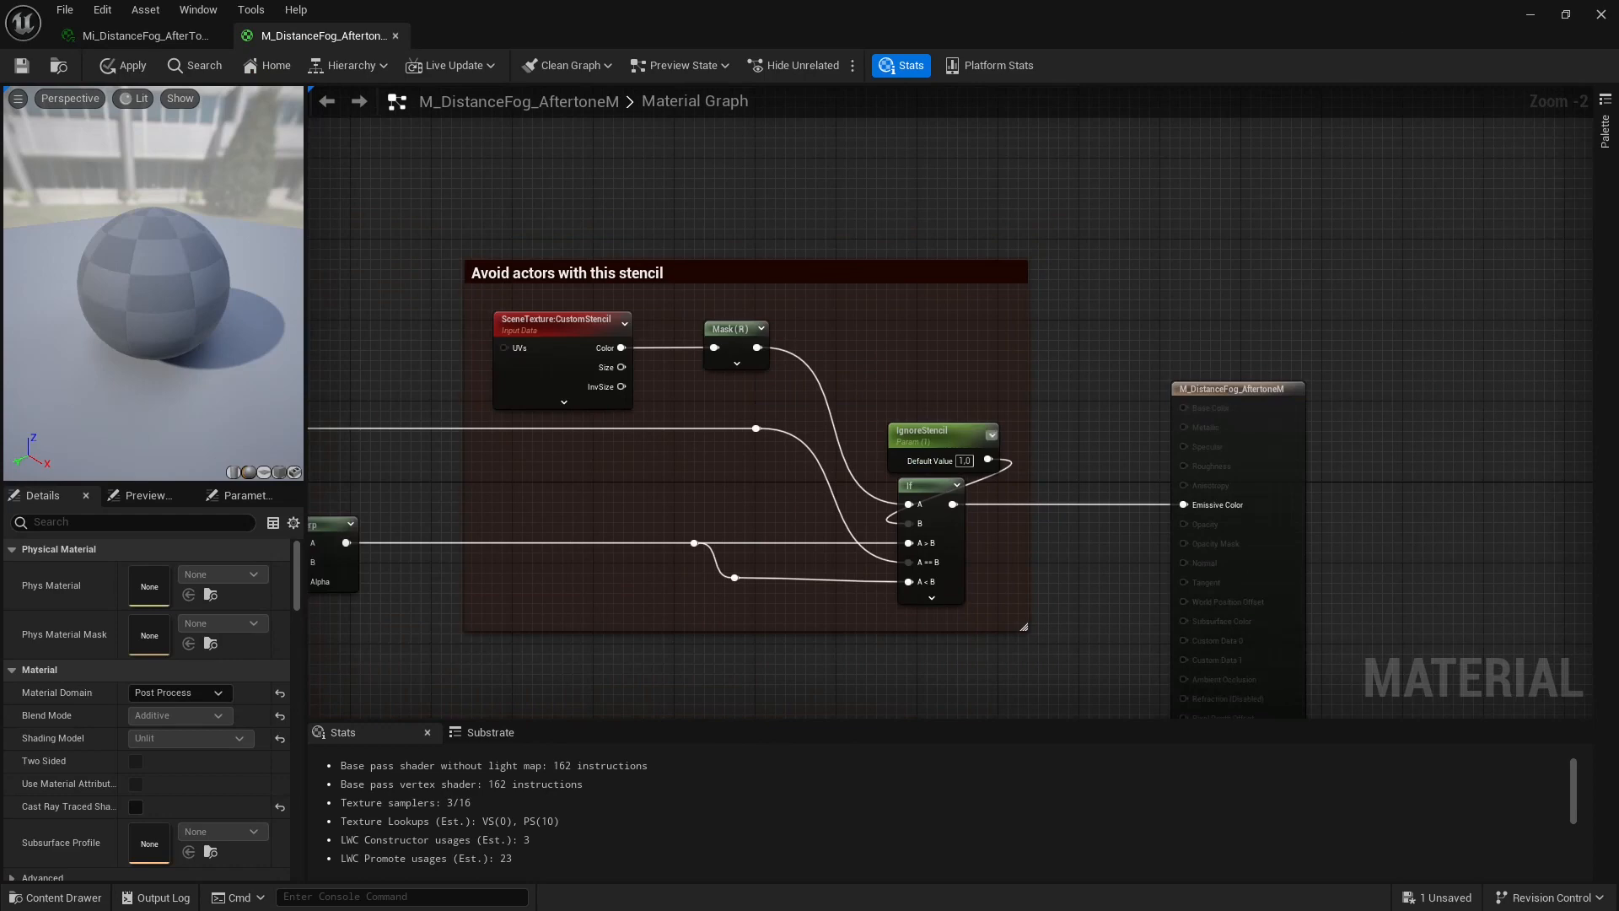
pyautogui.scroll(2, 904, 428)
pyautogui.click(953, 446)
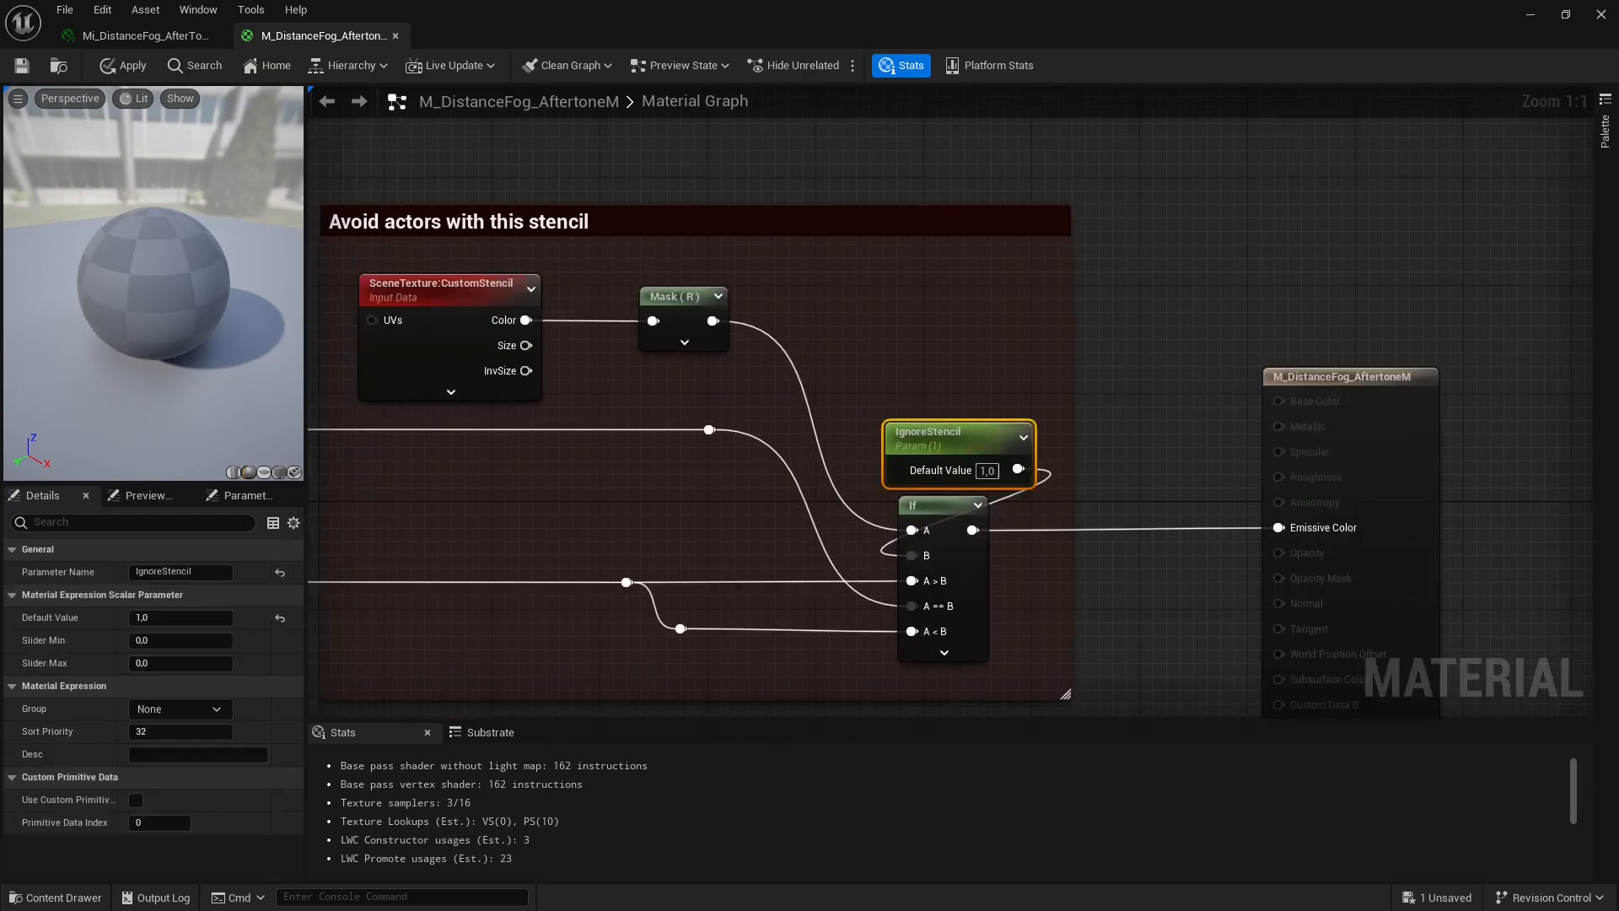
# Return to the level and set Cylinder2's CustomDepth Stencil Value to 2.
pyautogui.doubleClick(1306, 42)
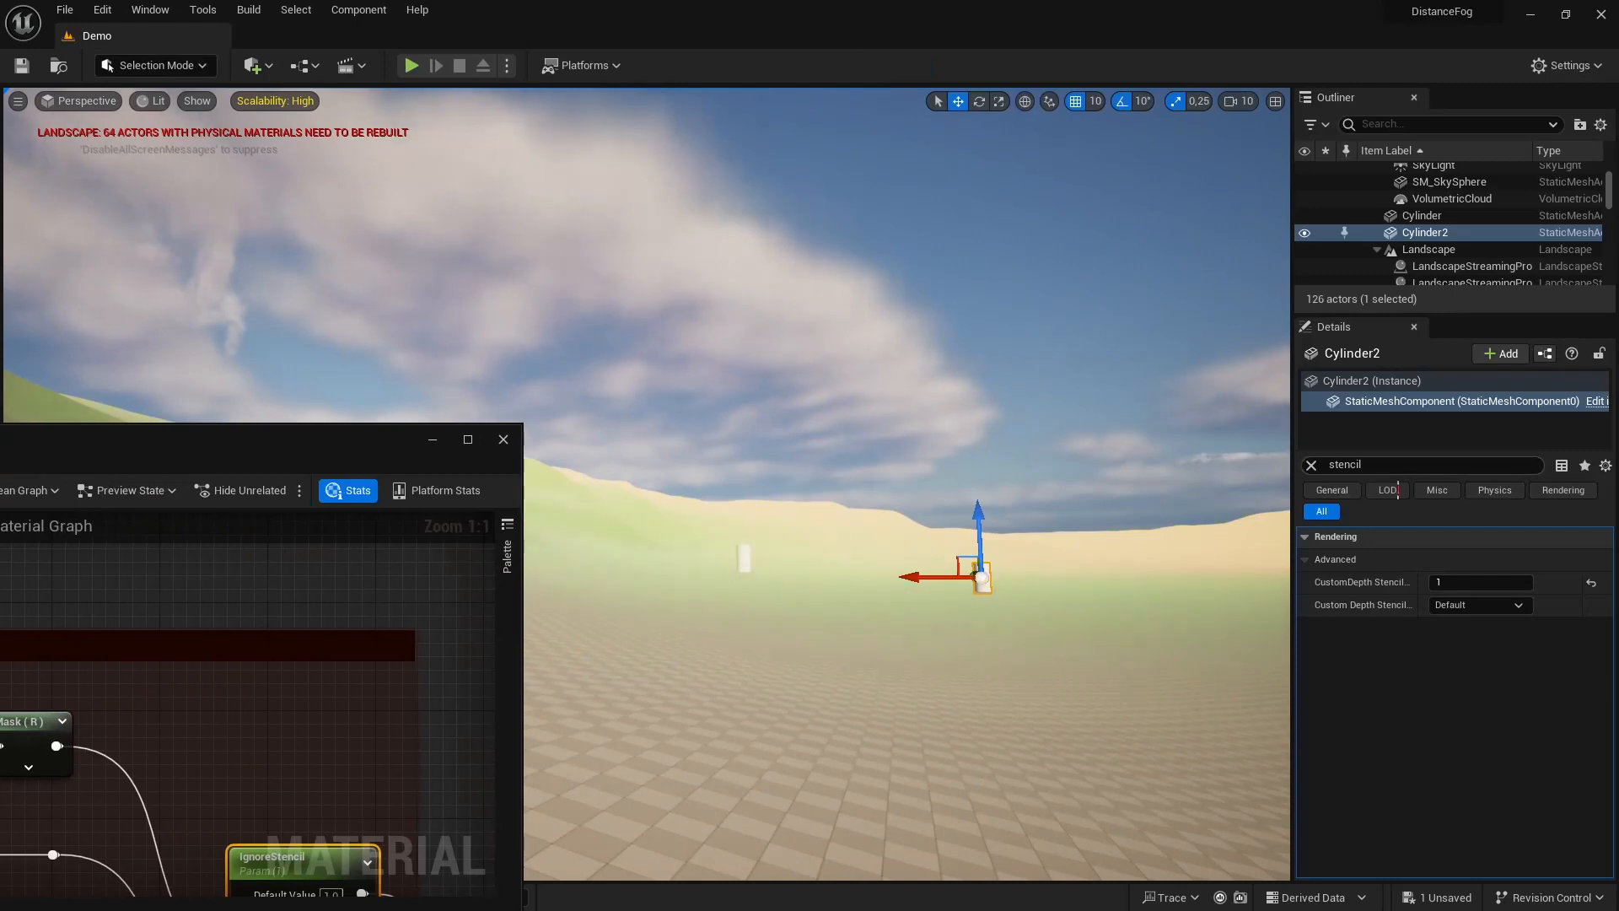
pyautogui.click(1477, 583)
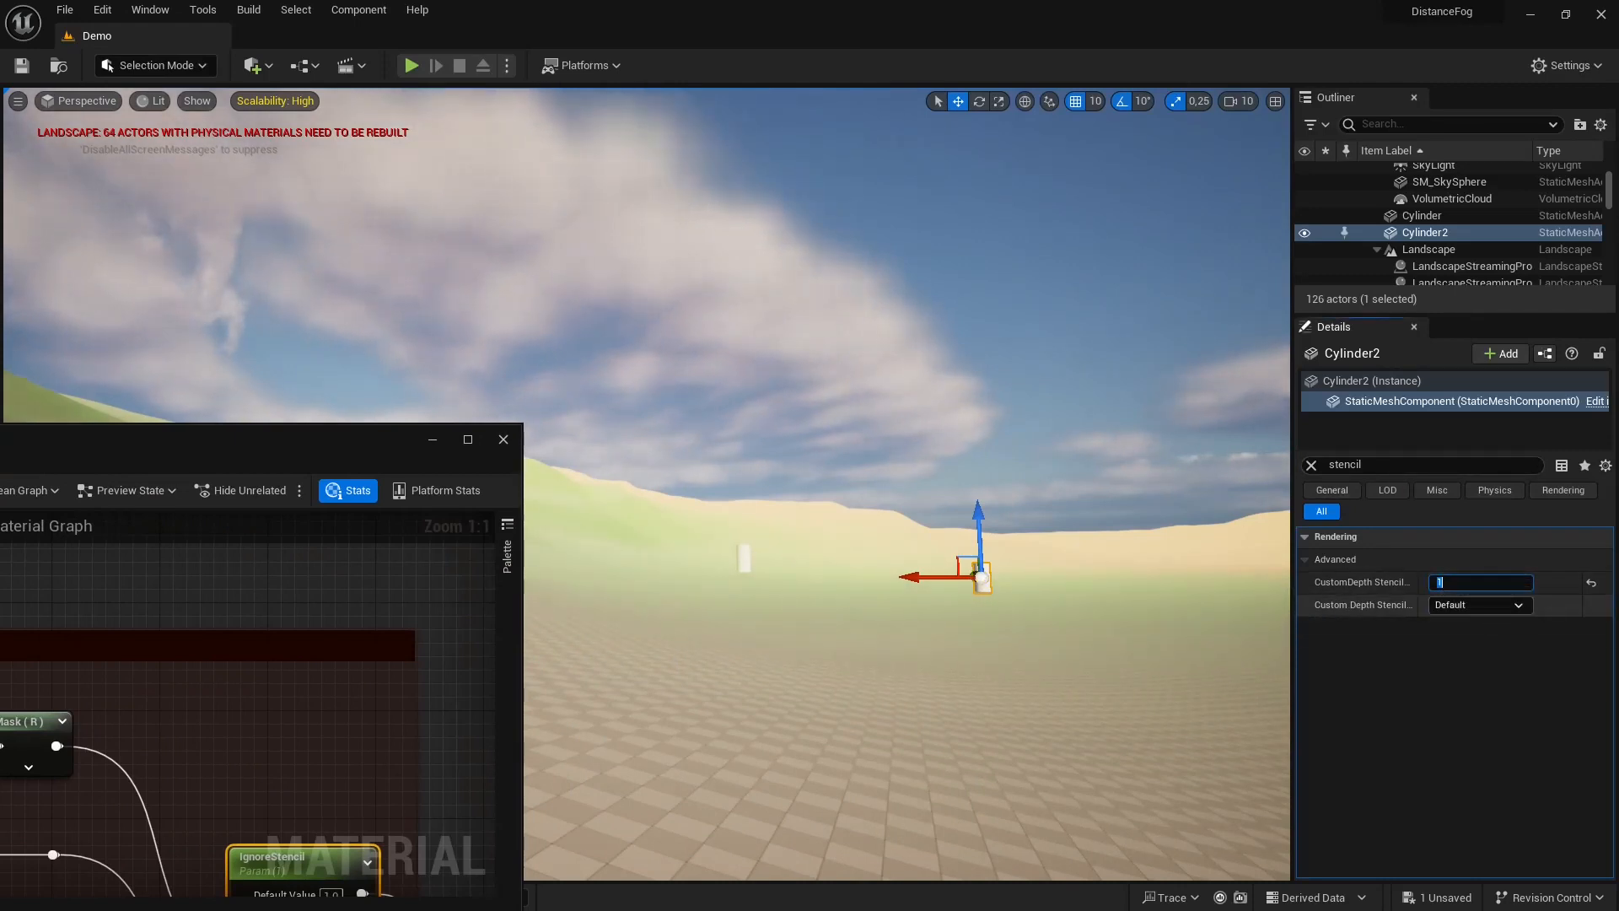
pyautogui.write('2')
pyautogui.press('Return')
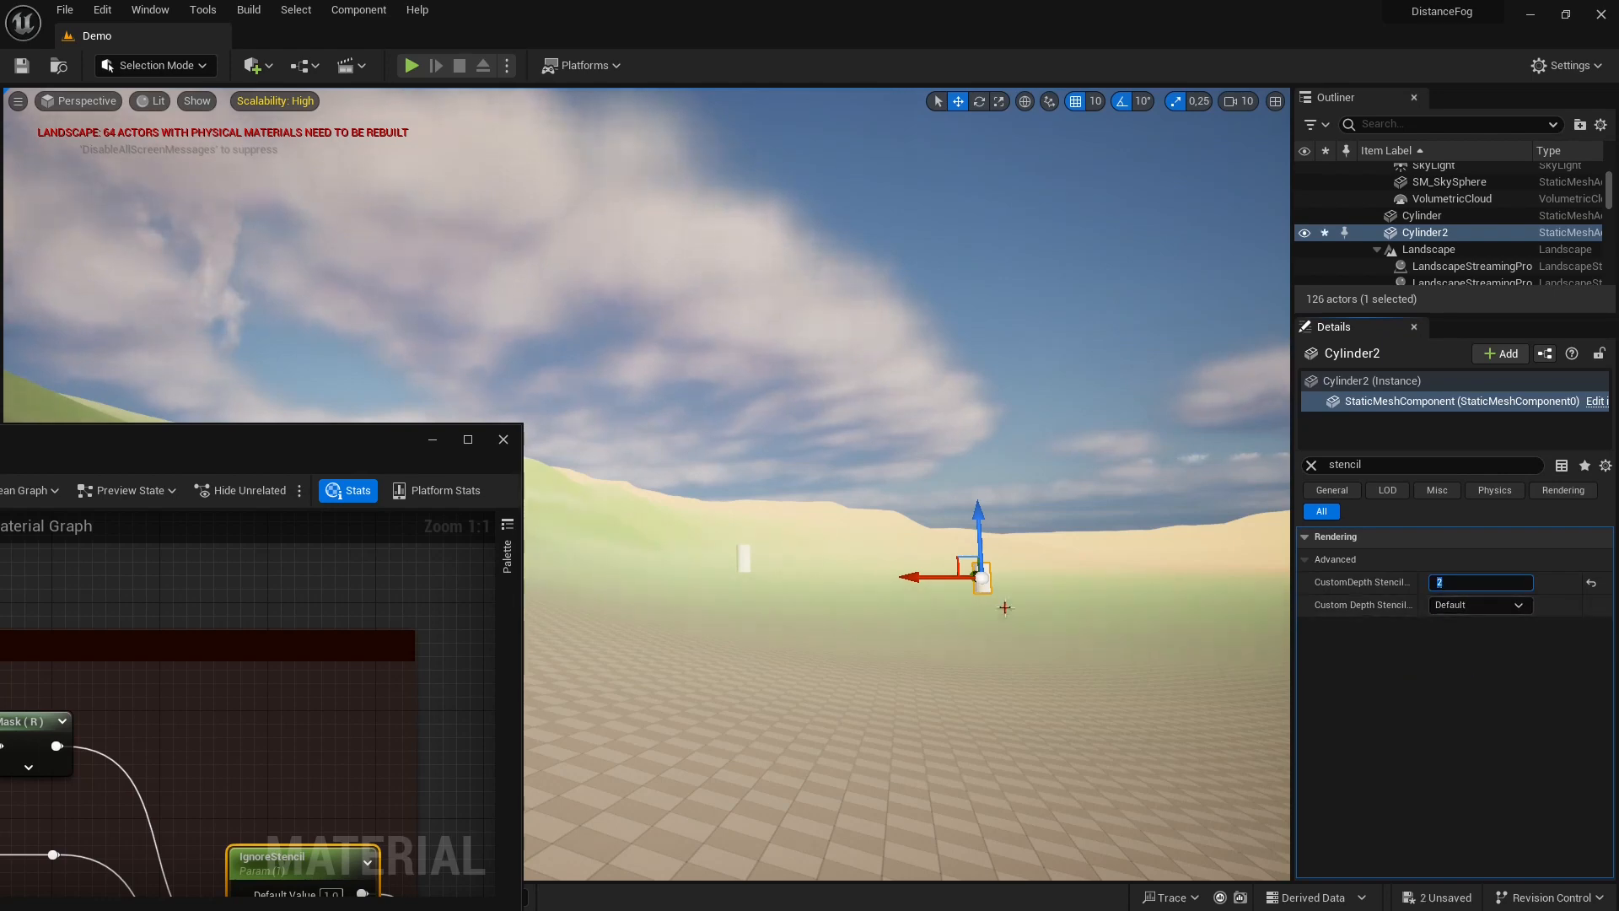
# Switch Cylinder2's CustomDepth Stencil Value to 1 and back to 2, and compare the cylinder's look in the fog.
pyautogui.click(1478, 583)
pyautogui.write('1')
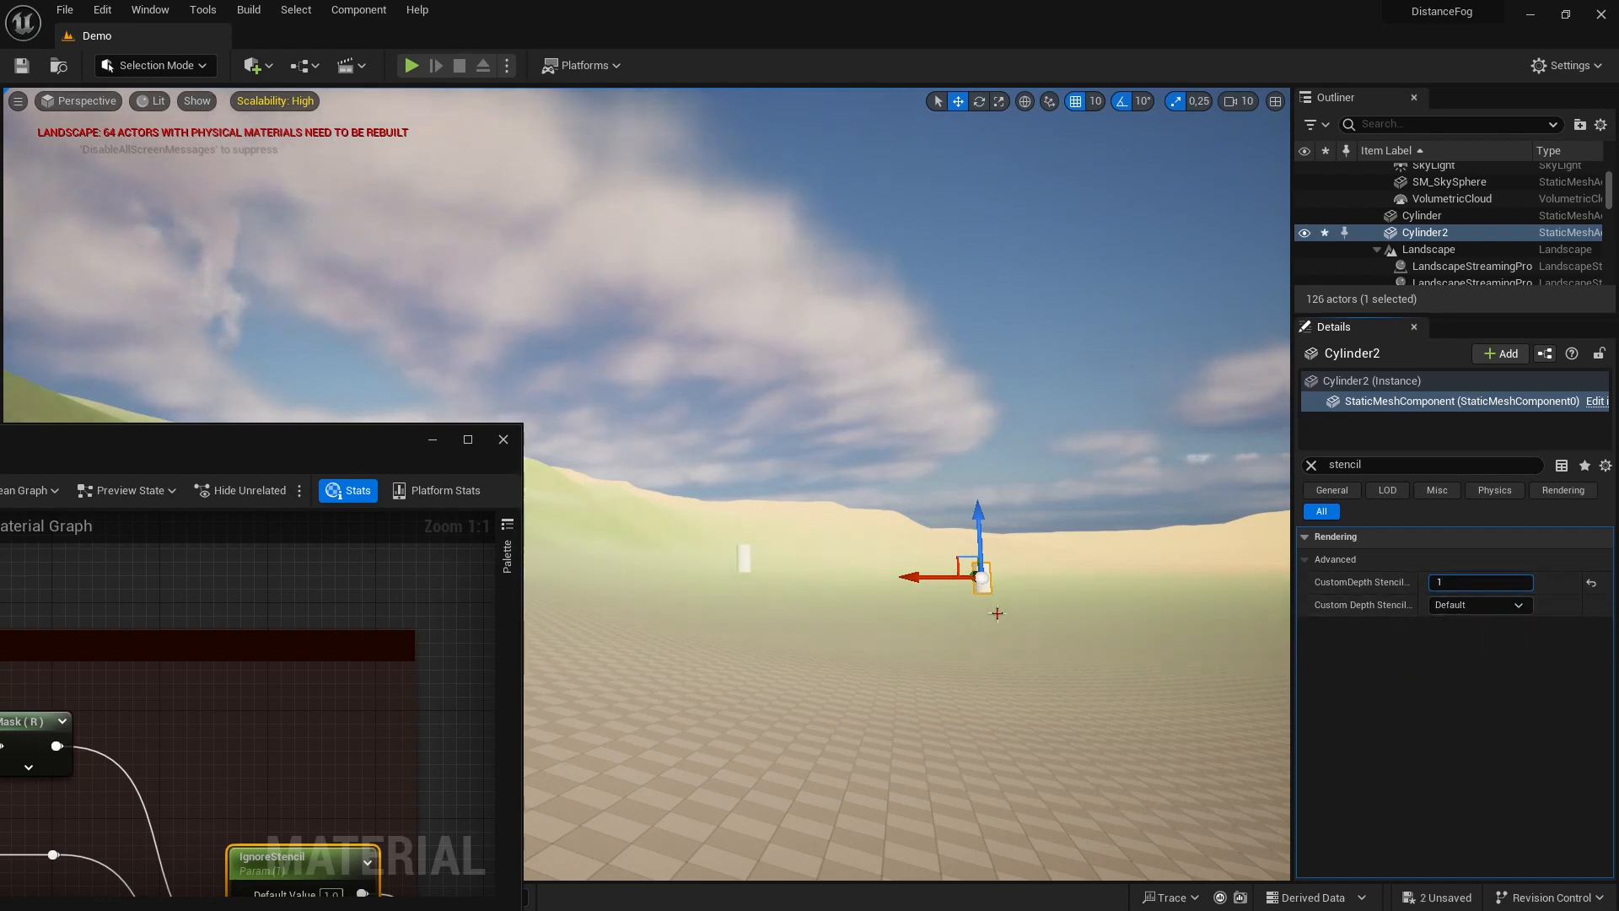
pyautogui.press('Return')
pyautogui.write('2')
pyautogui.press('Return')
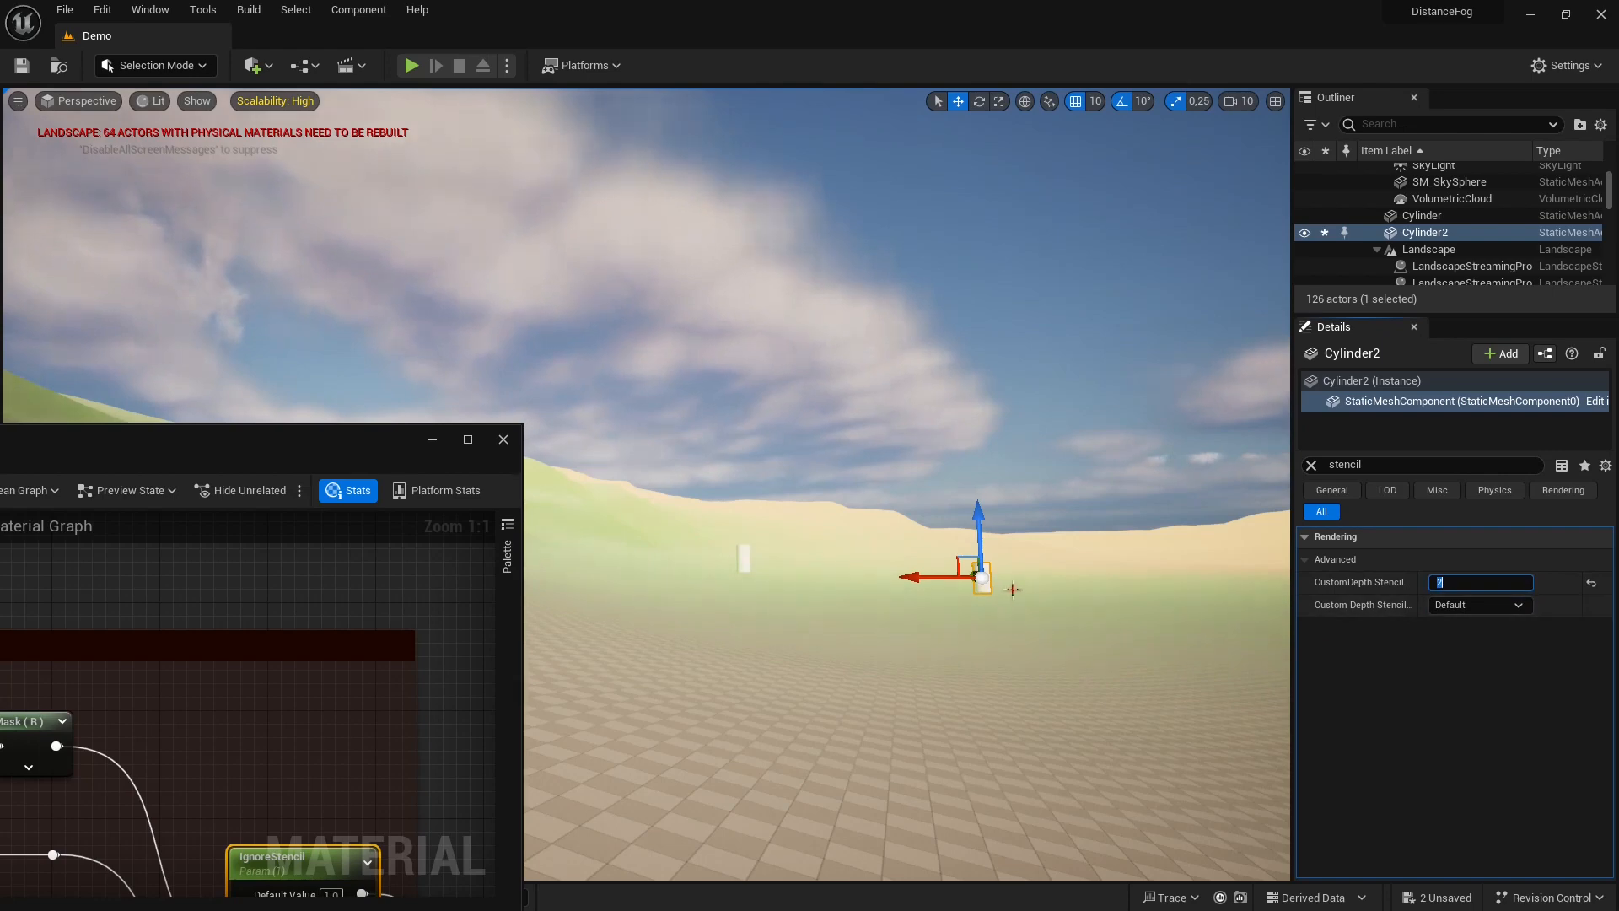
pyautogui.moveTo(1011, 589); pyautogui.dragTo(1070, 608, button='right')
pyautogui.moveTo(951, 574); pyautogui.dragTo(969, 674, button='right')
pyautogui.press('Escape')
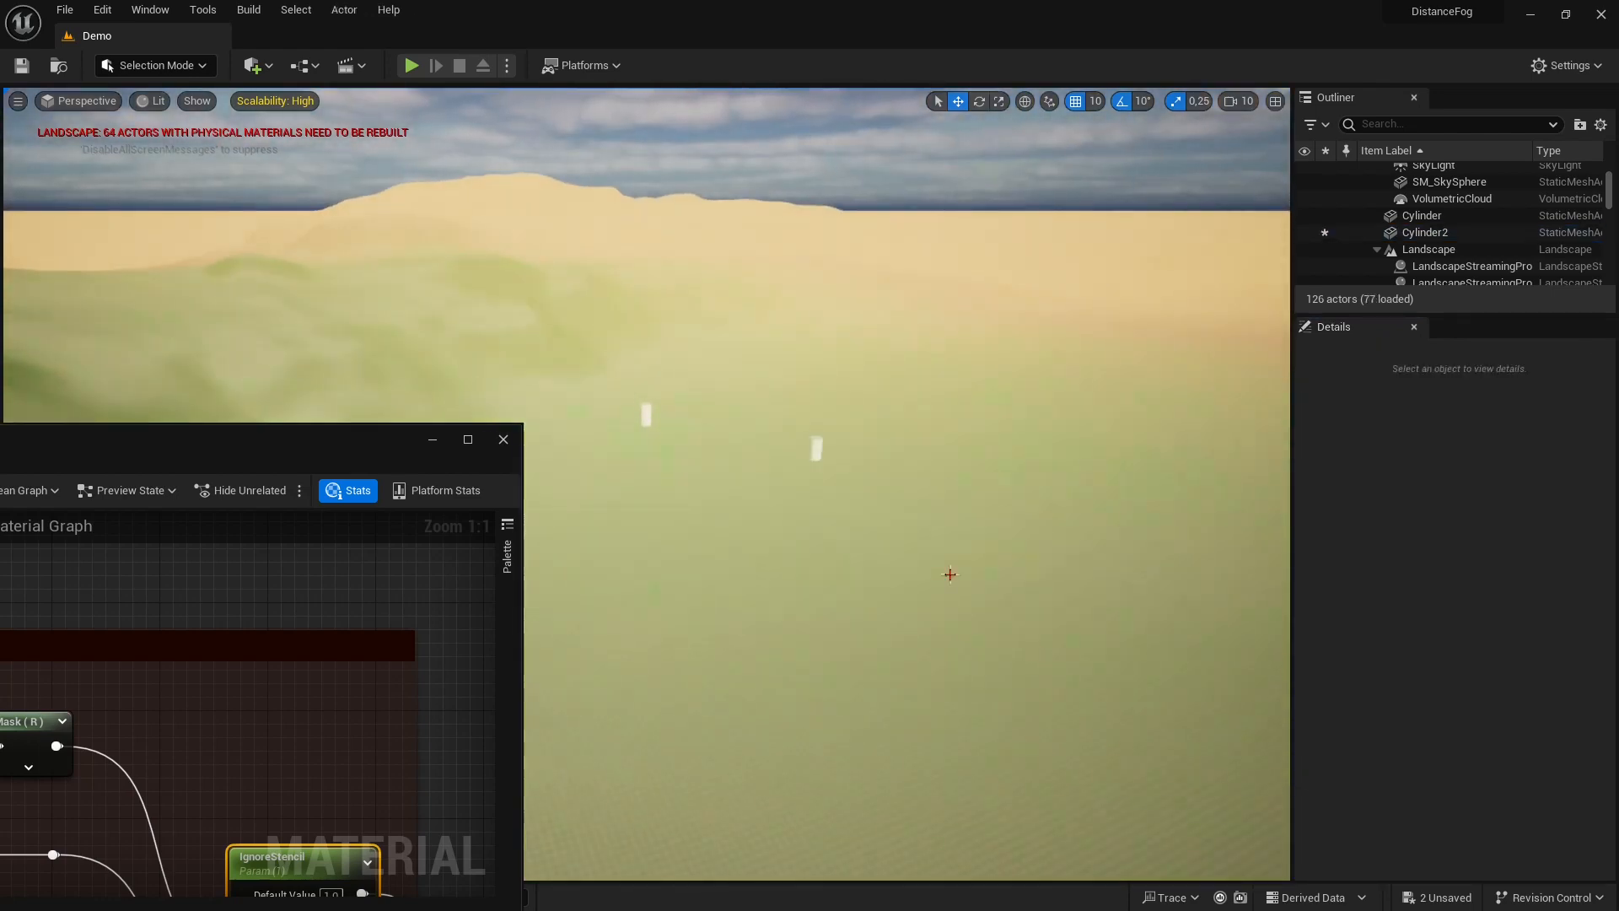
# Set Cylinder2's CustomDepth Stencil Value to 1 and deselect it to view the cylinder in the fog.
pyautogui.click(815, 449)
pyautogui.click(1491, 587)
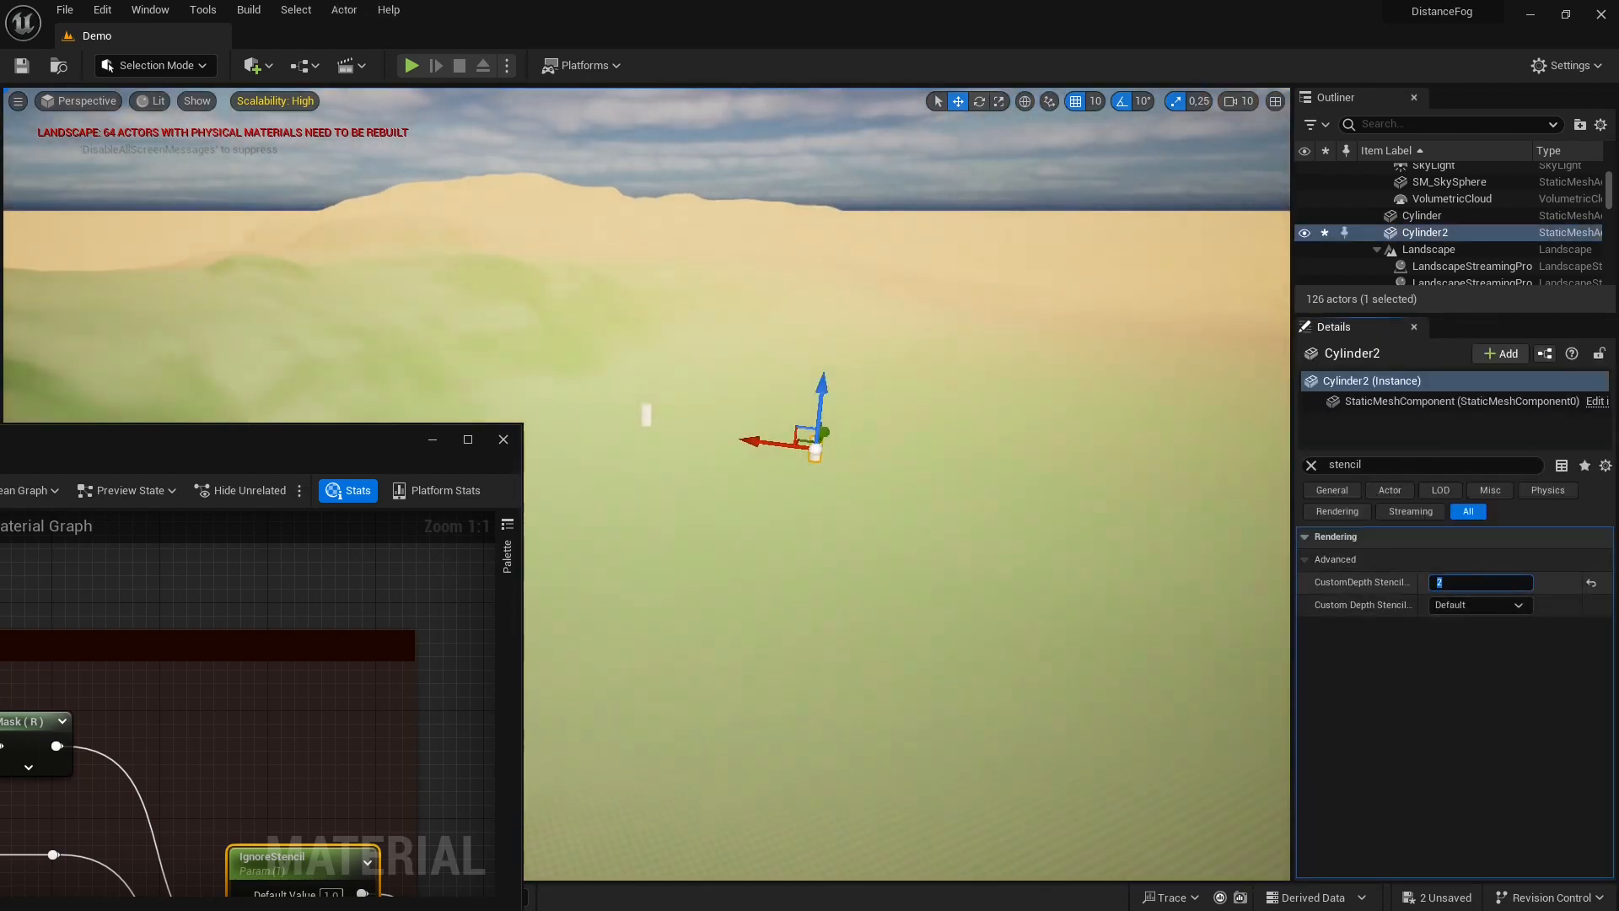
pyautogui.write('1')
pyautogui.press('Return')
pyautogui.moveTo(860, 621); pyautogui.dragTo(882, 607, button='right')
pyautogui.press('Escape')
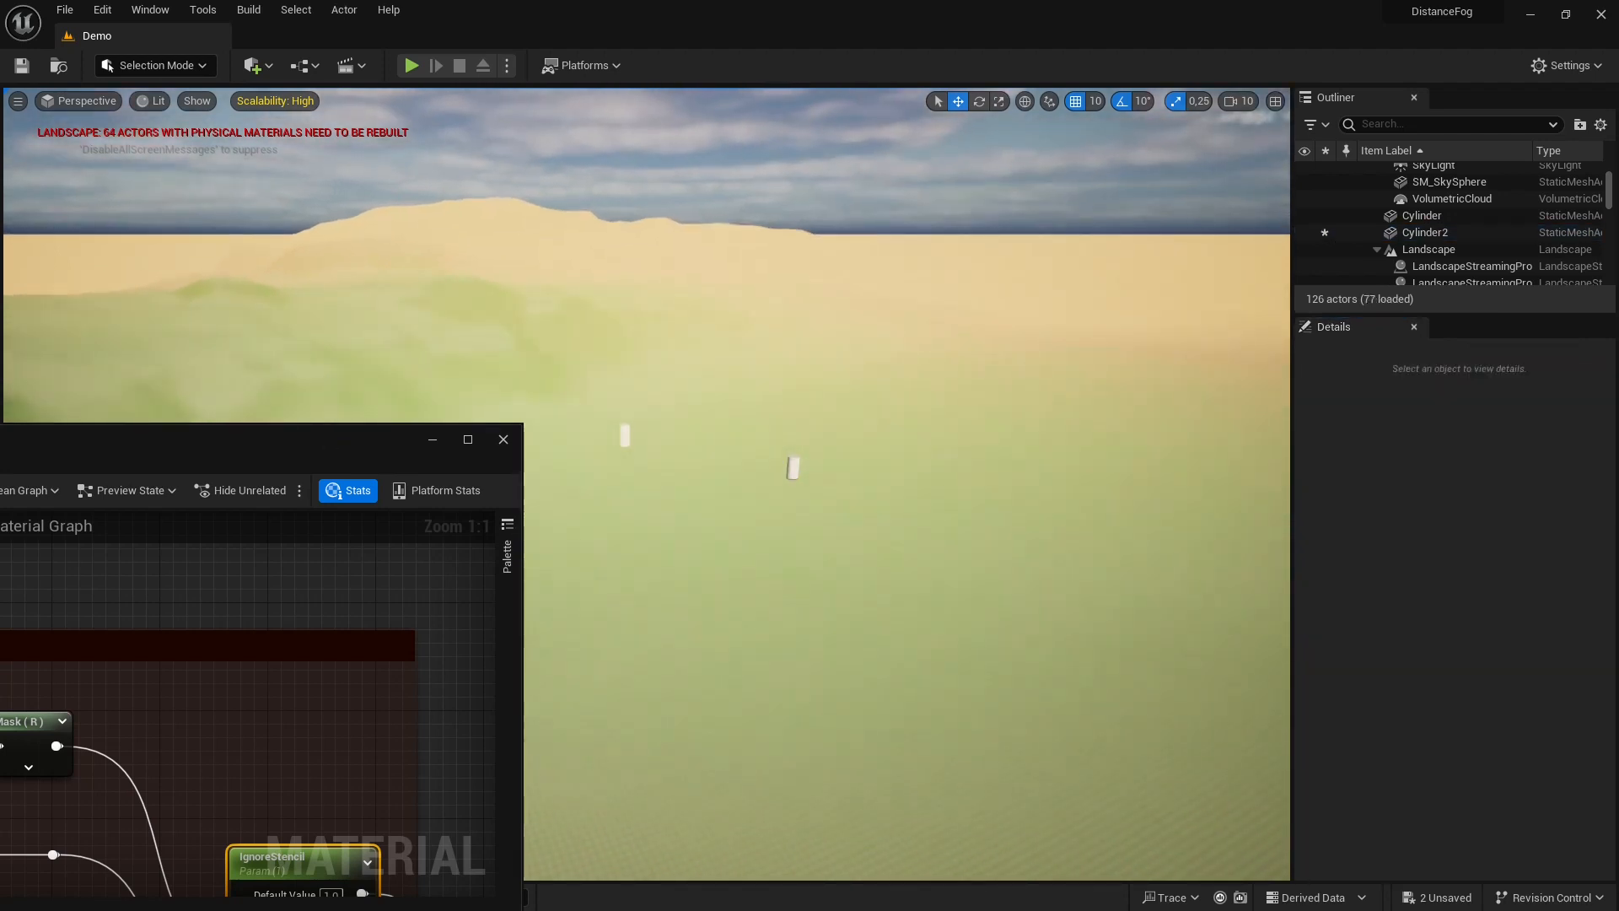
# Open the project's Rendering settings and examine the Custom Depth-Stencil Pass options under Postprocessing.
pyautogui.moveTo(253, 439); pyautogui.dragTo(870, 366)
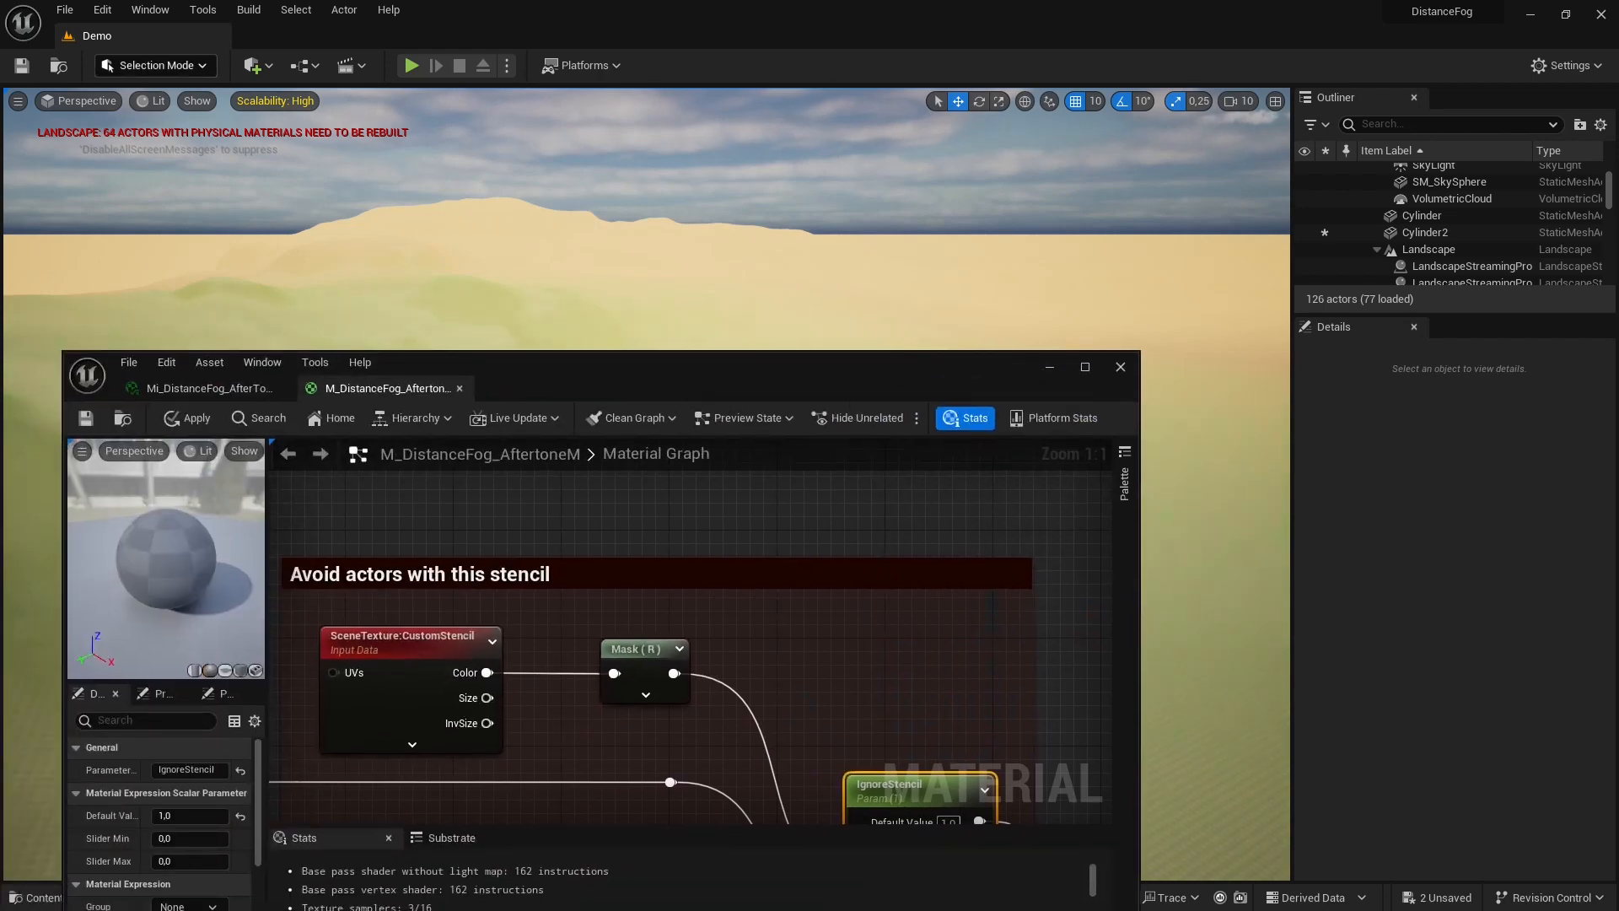
pyautogui.click(102, 11)
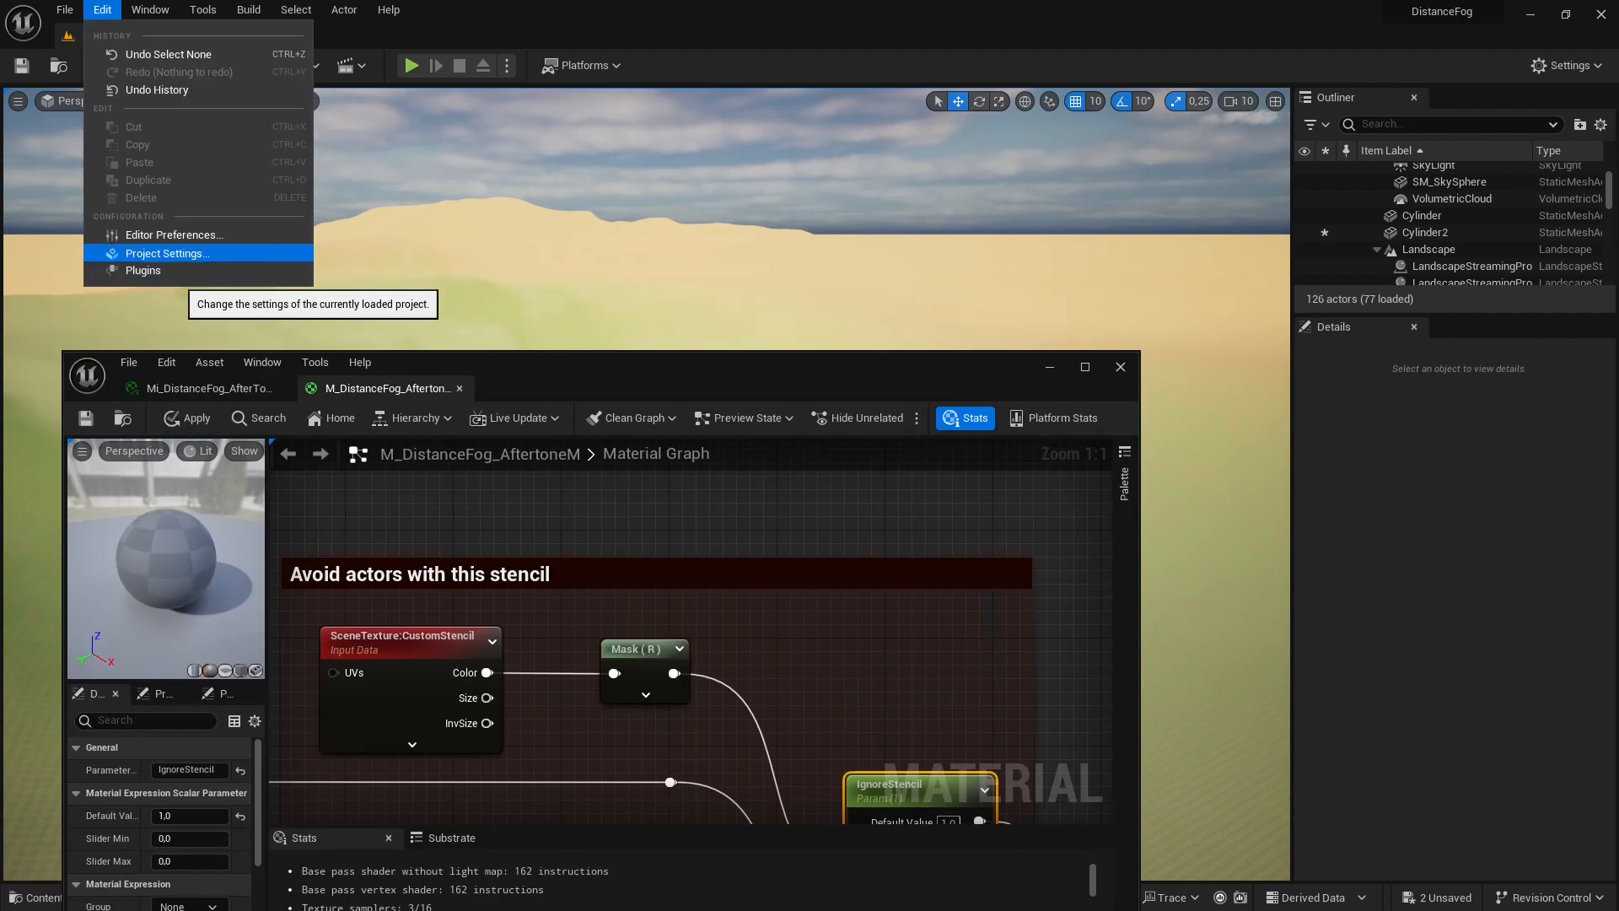
pyautogui.click(180, 258)
pyautogui.scroll(-10, 654, 452)
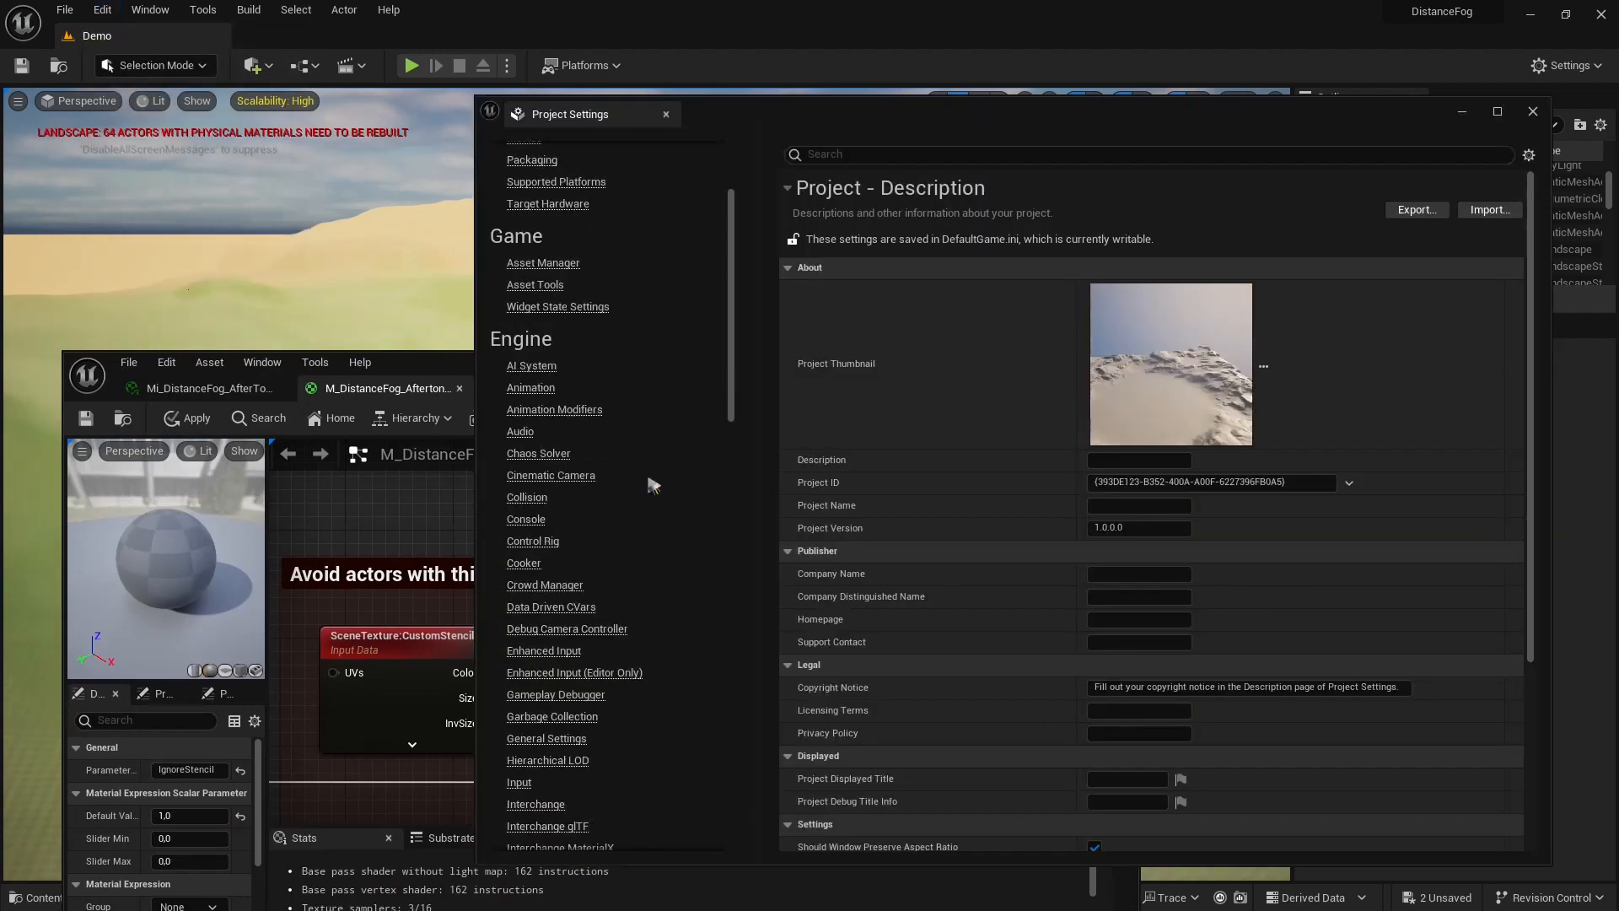
pyautogui.click(531, 749)
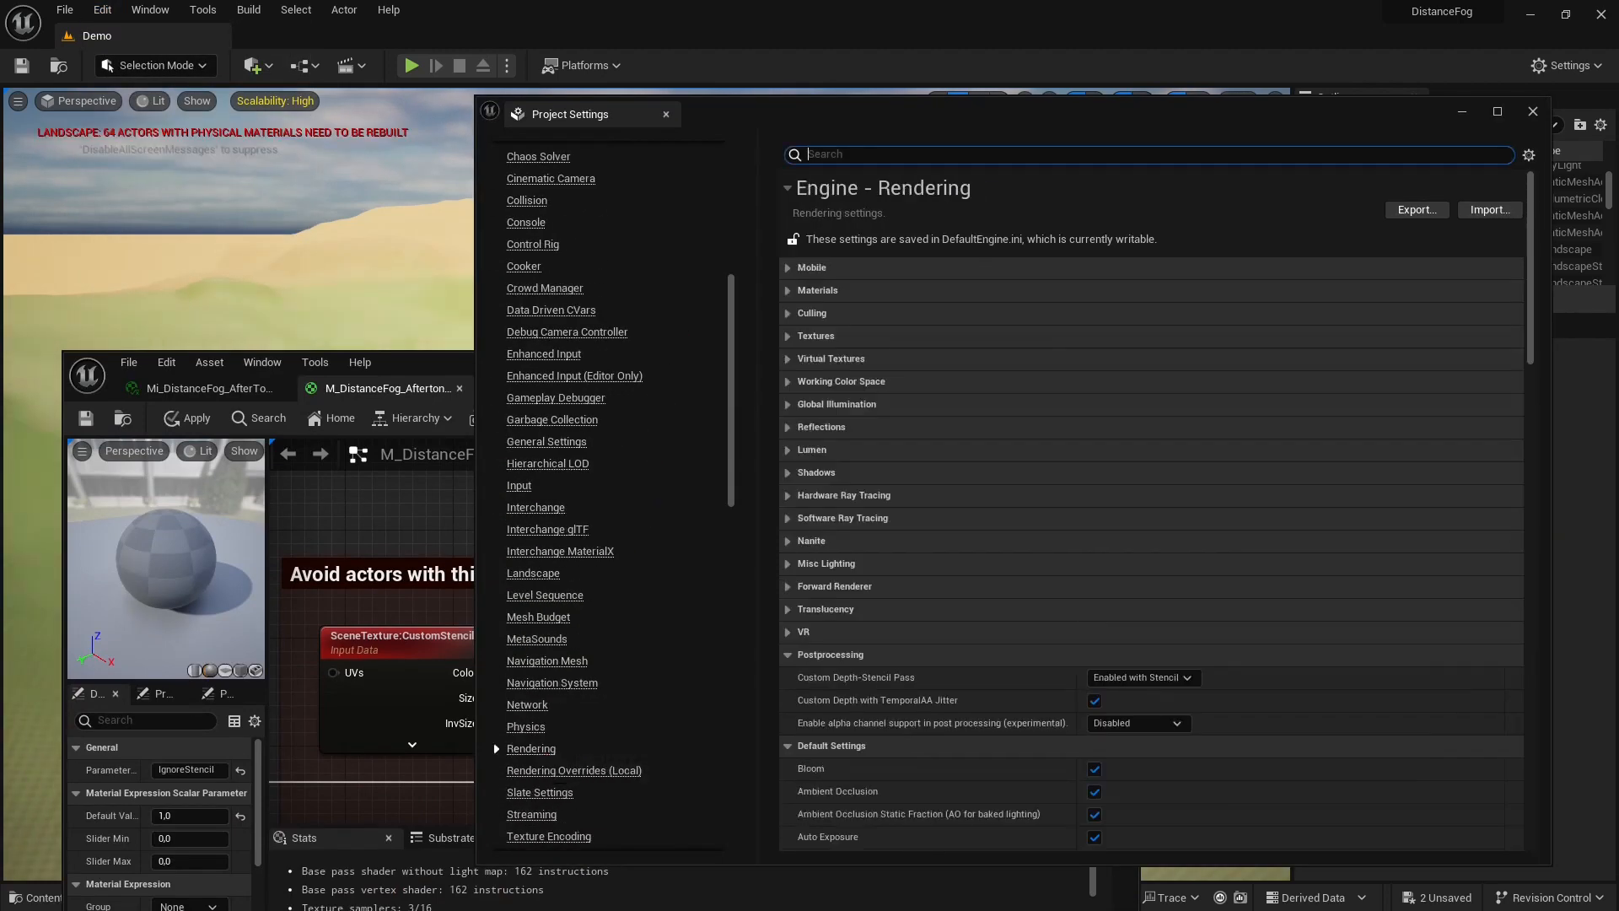
pyautogui.scroll(-4, 936, 565)
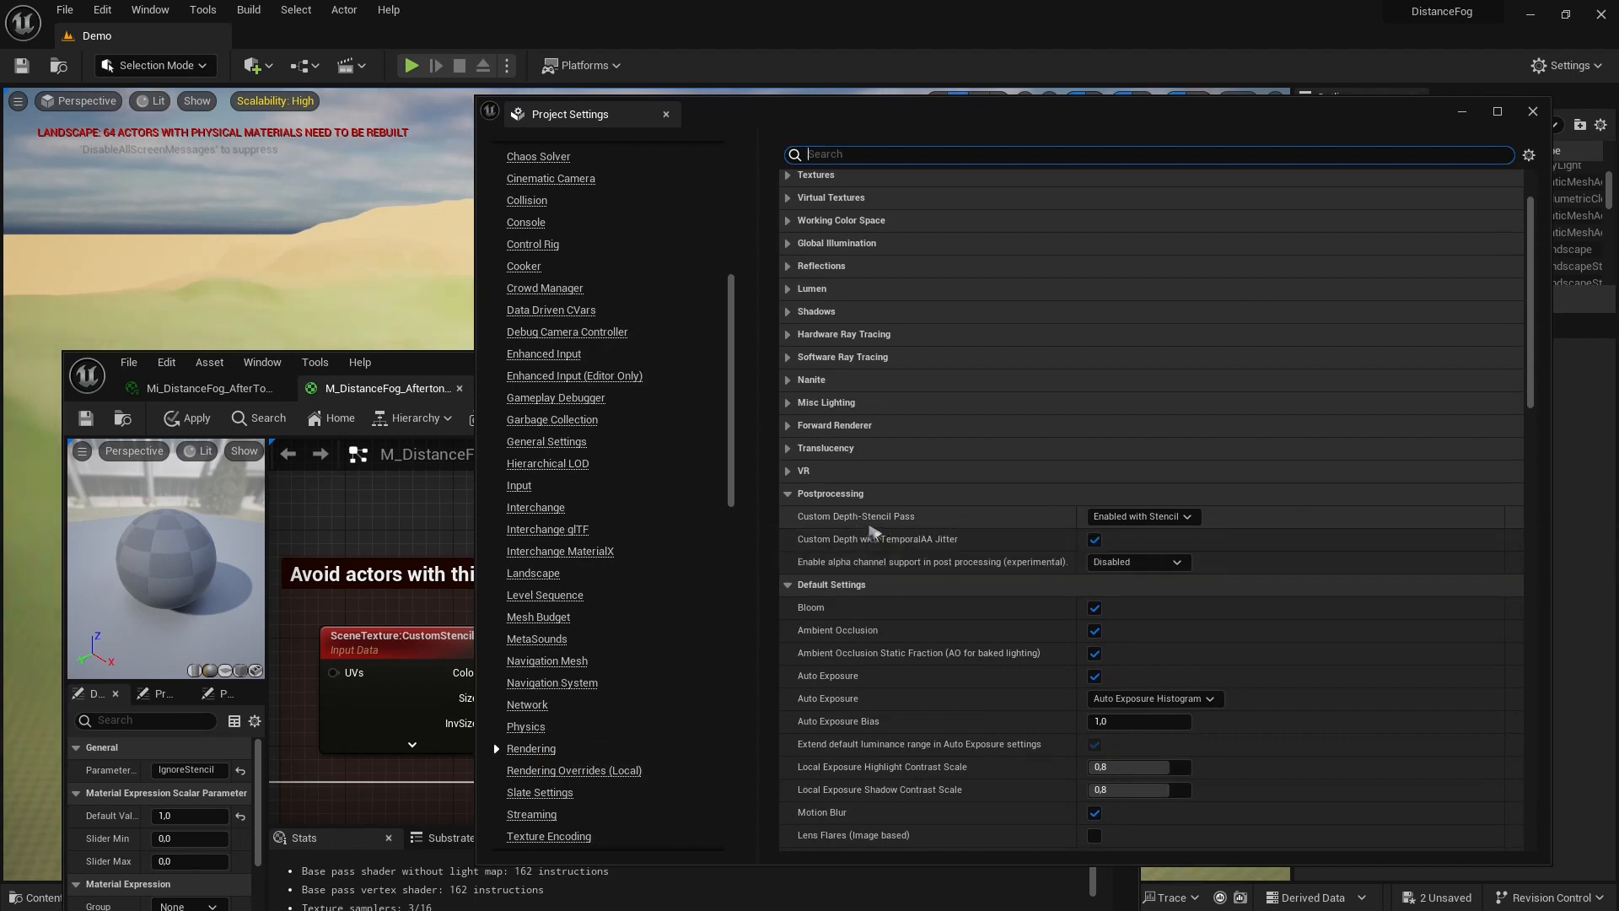
pyautogui.click(1180, 518)
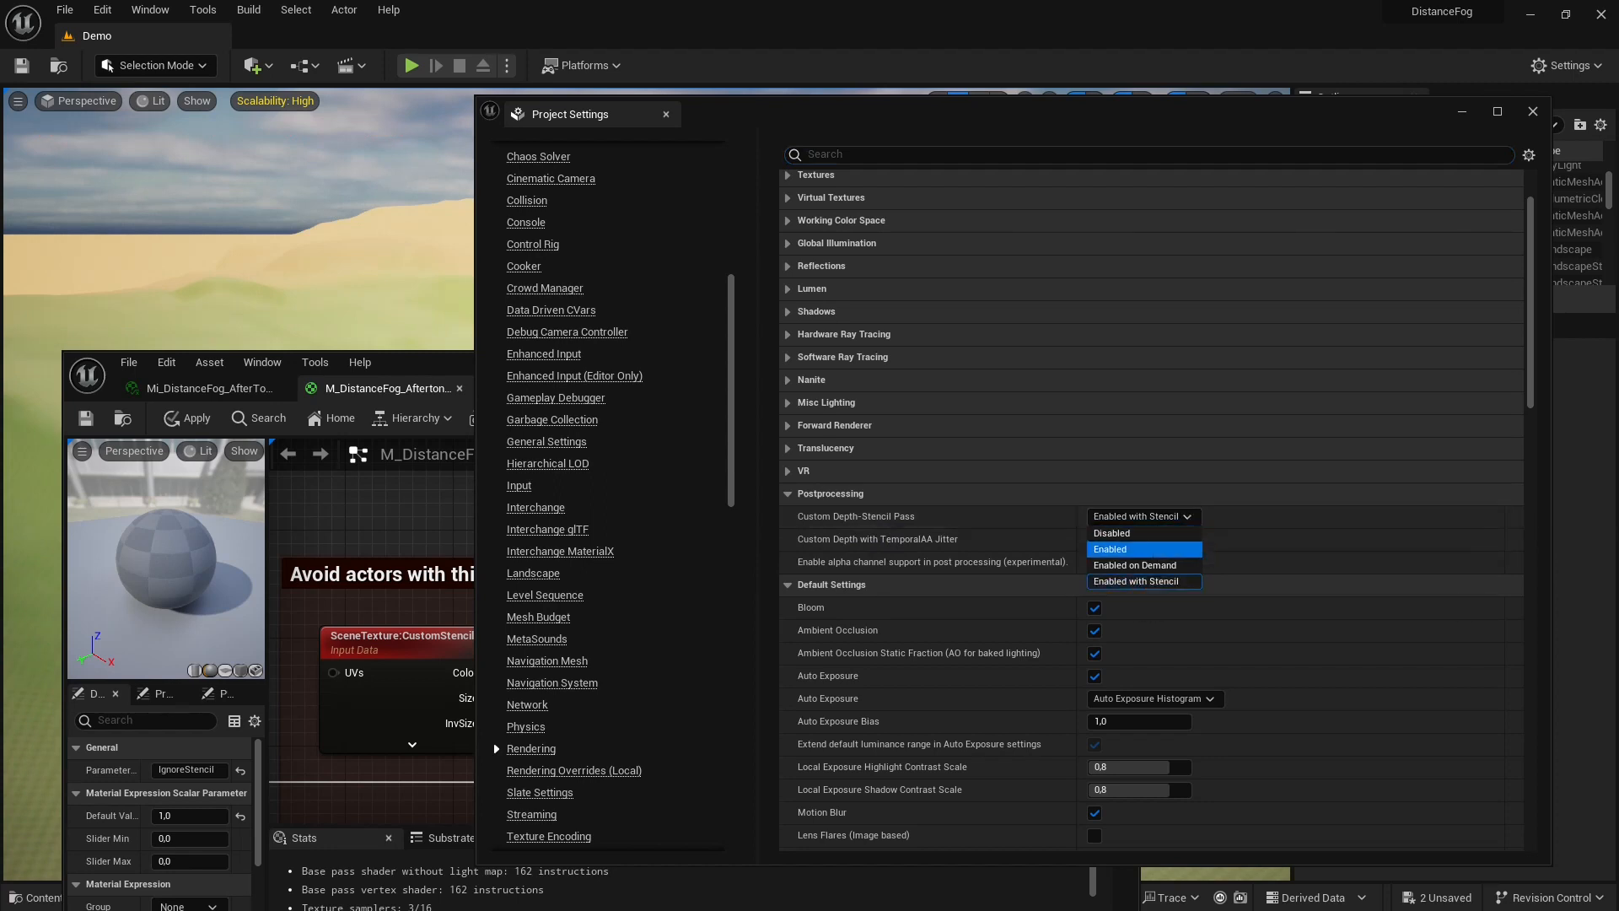
pyautogui.click(1150, 513)
# Check the IgnoreStencil and If nodes in the M_DistanceFog_AftertoneM graph, and choose Enabled with Stencil for the project's Custom Depth-Stencil Pass.
pyautogui.hotkey('alt', 'Tab')
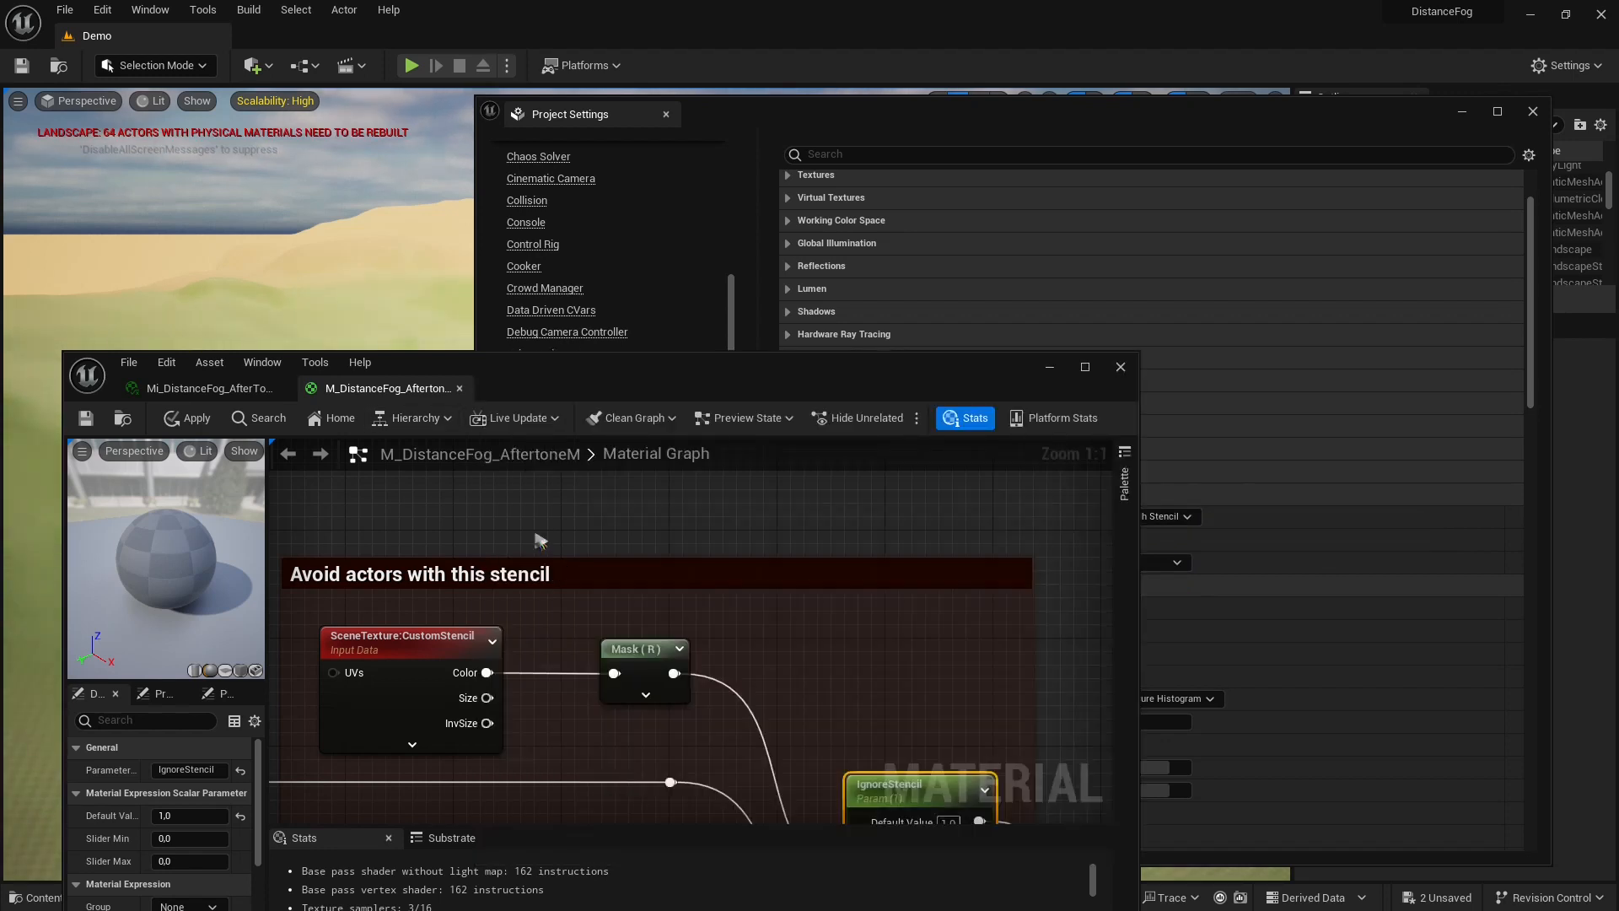
pyautogui.moveTo(818, 685); pyautogui.dragTo(784, 578, button='right')
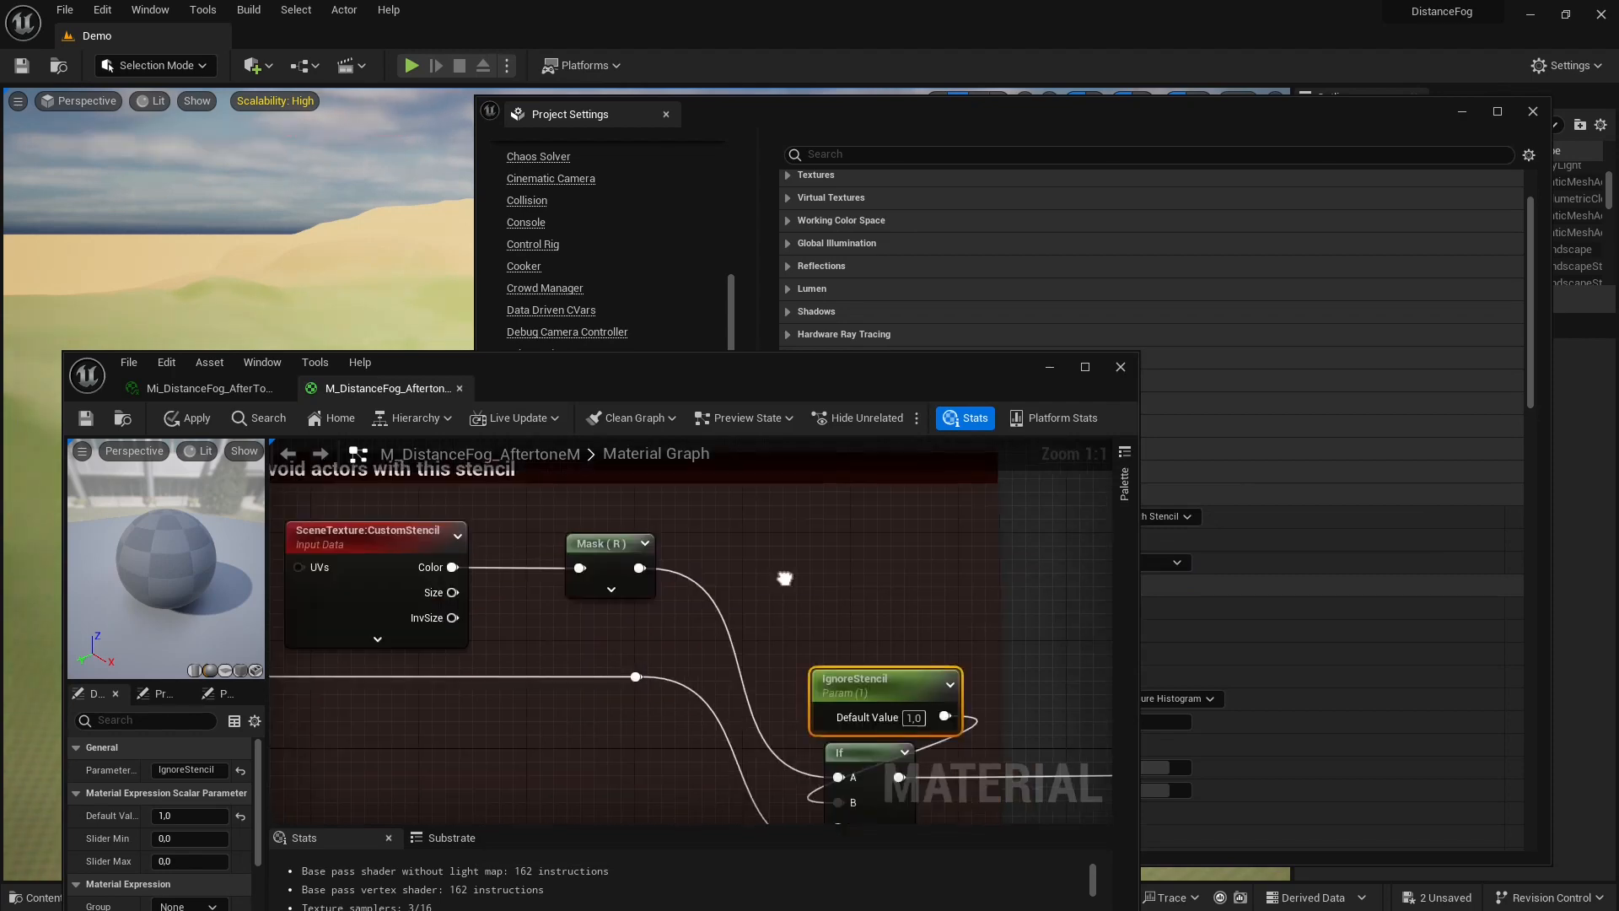
pyautogui.moveTo(784, 373); pyautogui.dragTo(401, 349)
pyautogui.click(1144, 516)
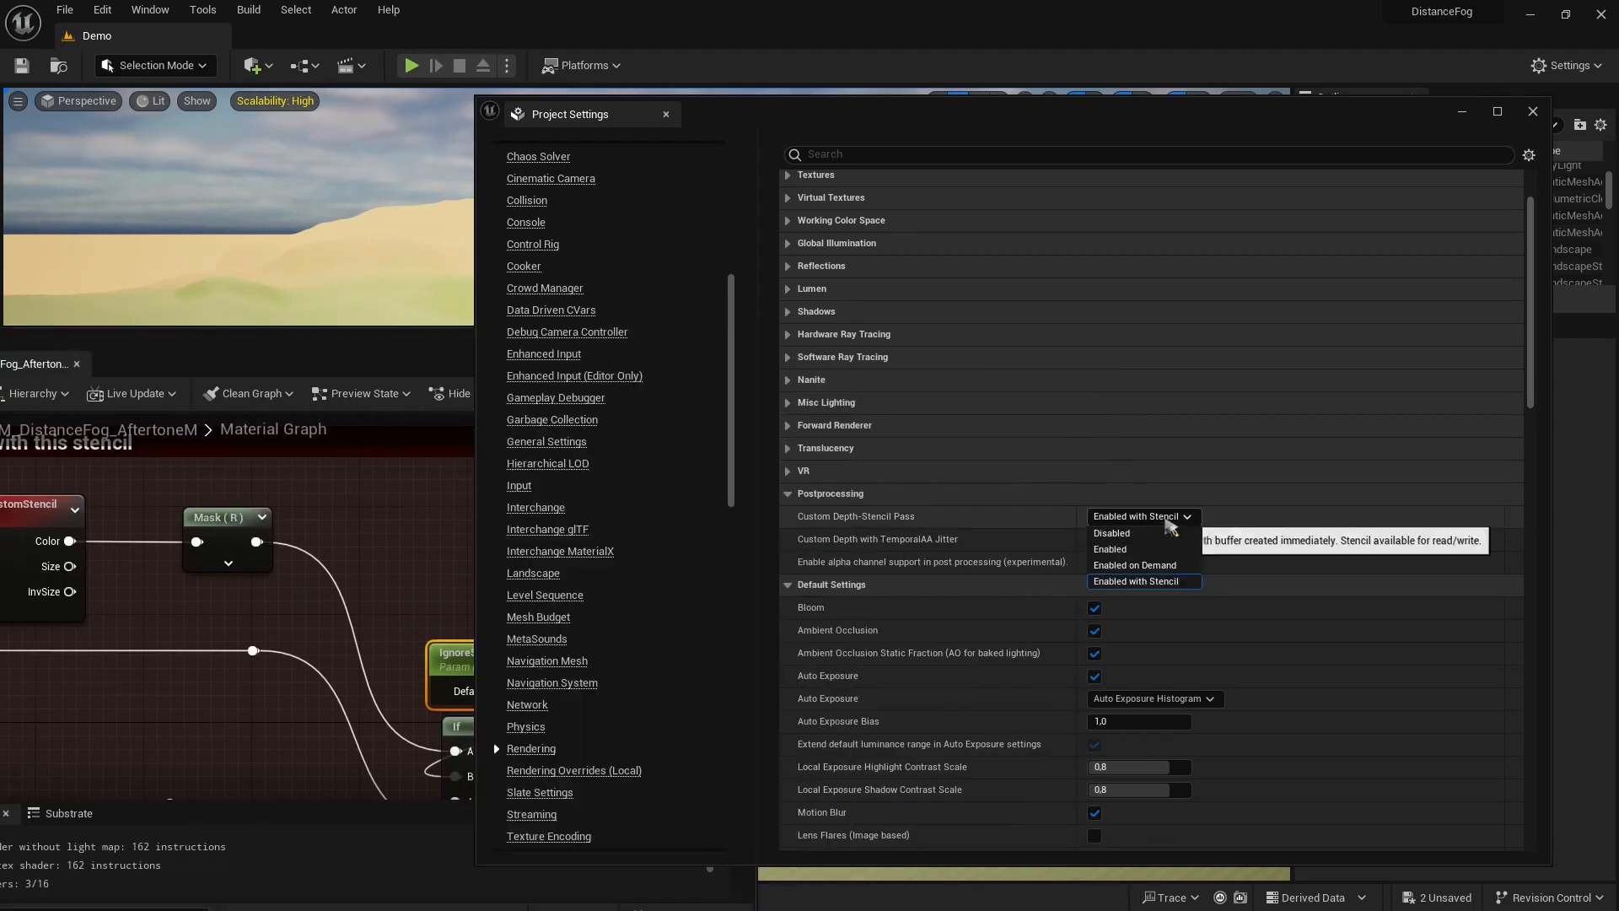
pyautogui.click(1121, 579)
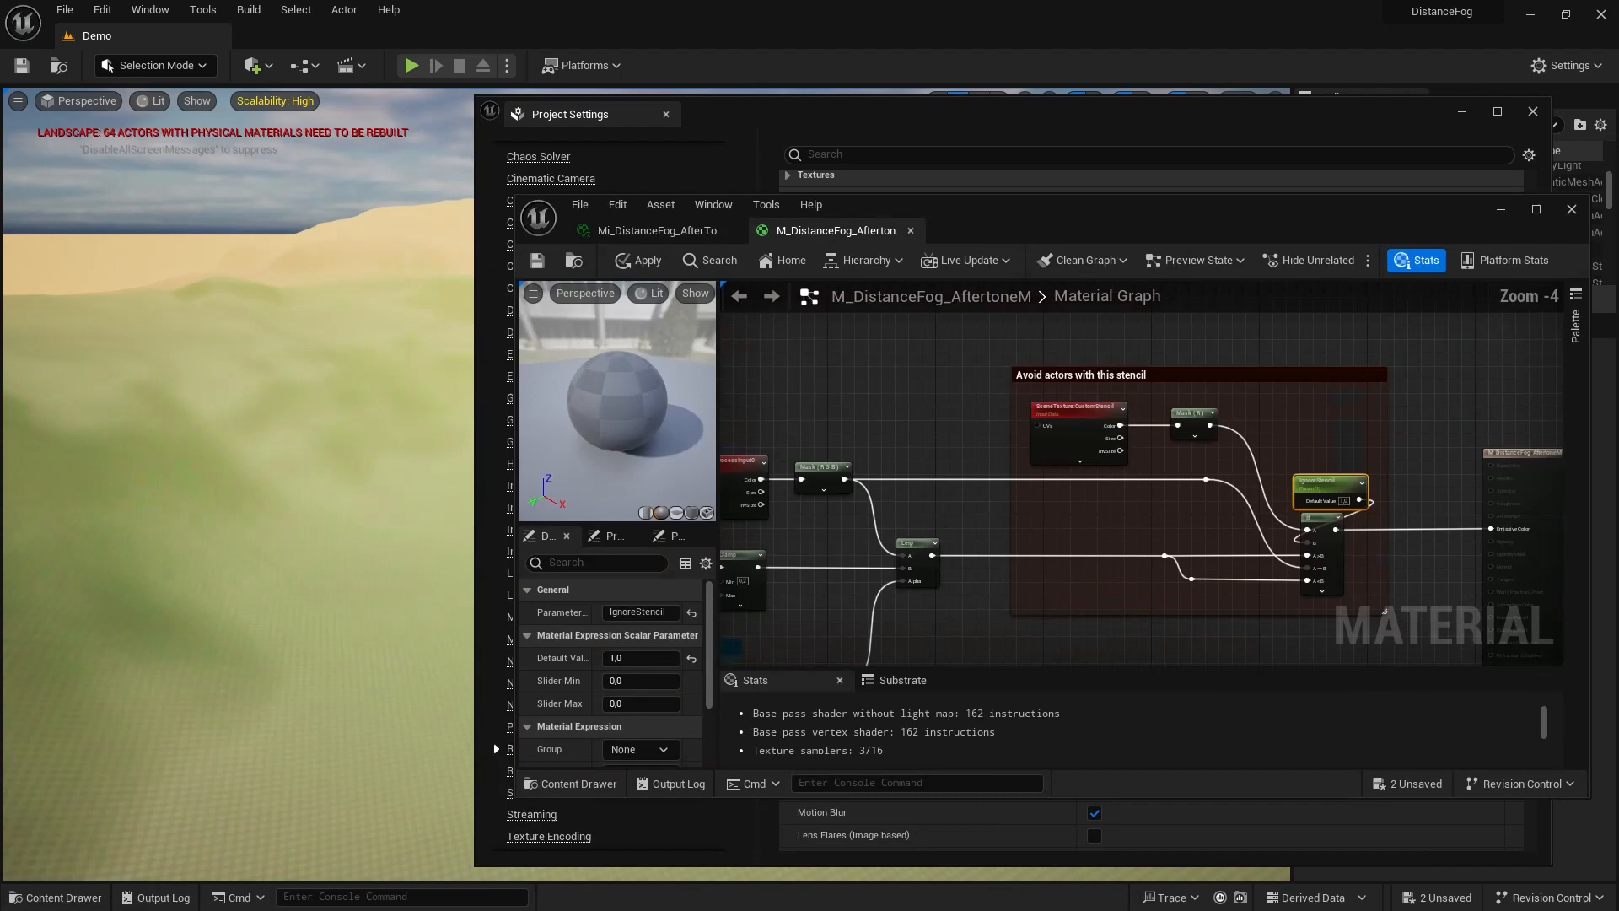
# Maximize the M_DistanceFog_AftertoneM material editor and examine how the "Avoid actors with this stencil" section connects to the final output.
pyautogui.doubleClick(995, 217)
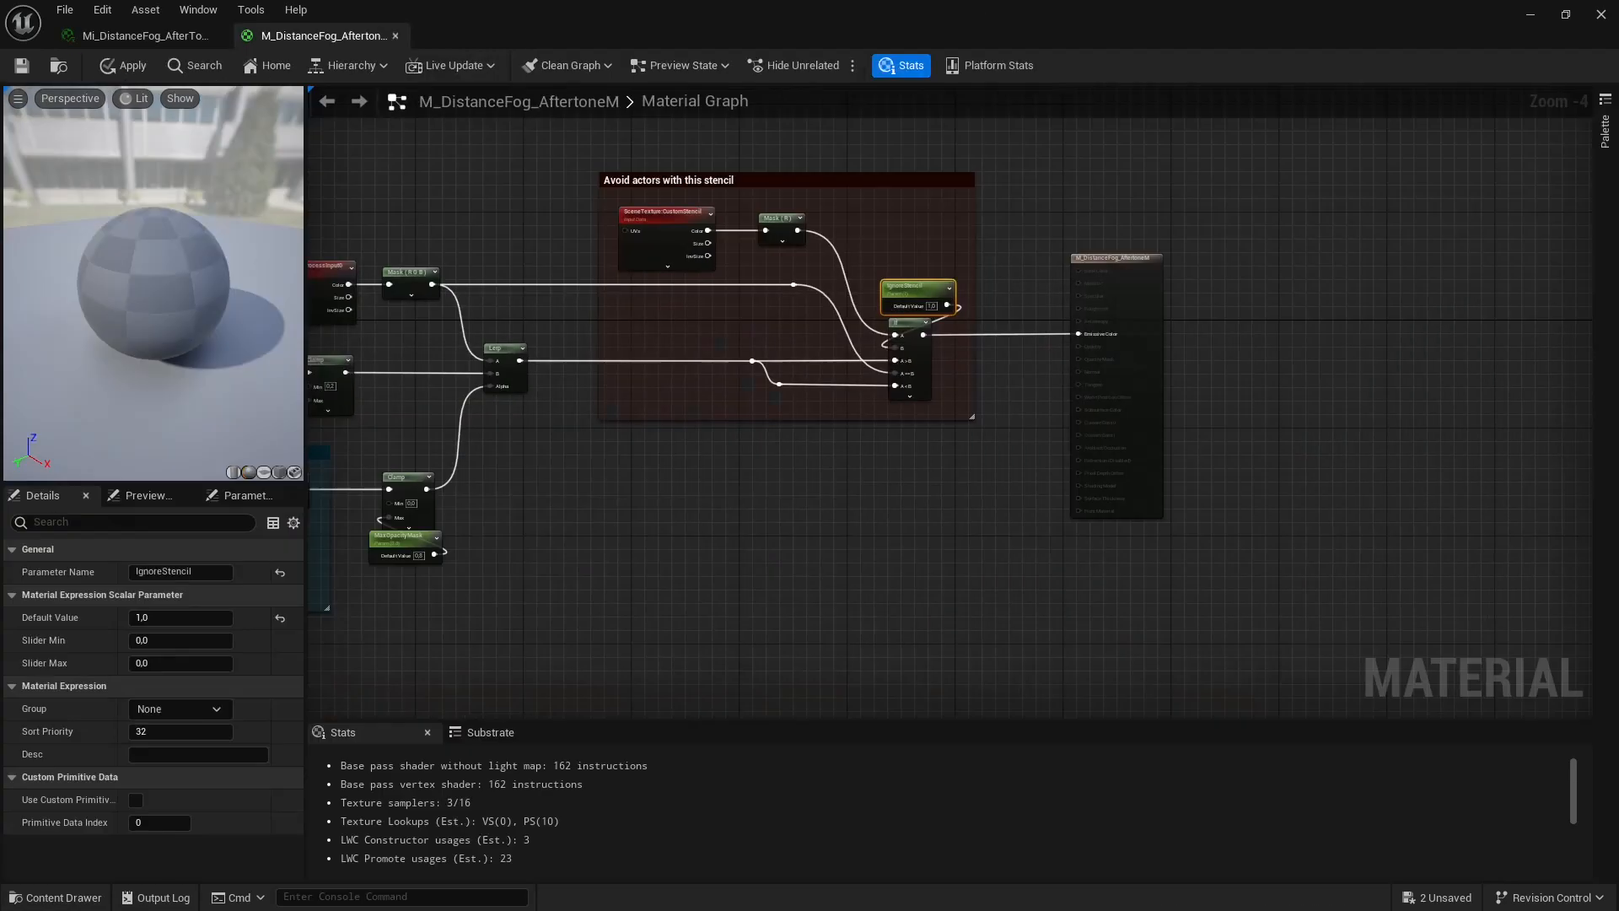
pyautogui.moveTo(817, 287); pyautogui.dragTo(1133, 434, button='right')
pyautogui.scroll(4, 1134, 434)
pyautogui.click(942, 539)
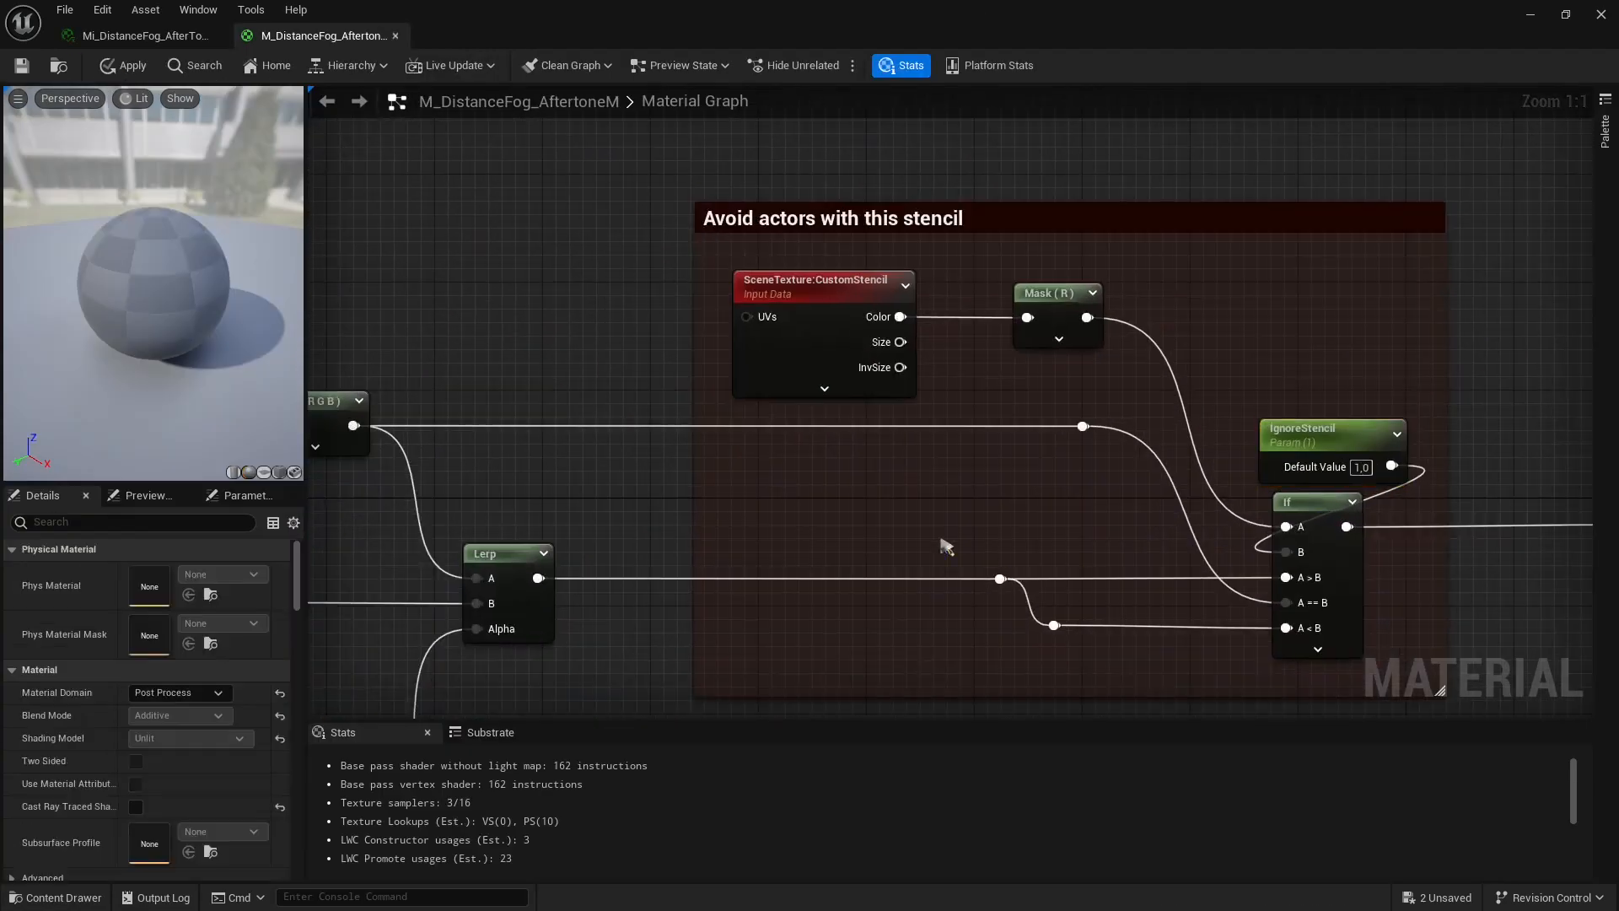
pyautogui.moveTo(942, 540); pyautogui.dragTo(1197, 472, button='right')
pyautogui.scroll(-2, 581, 440)
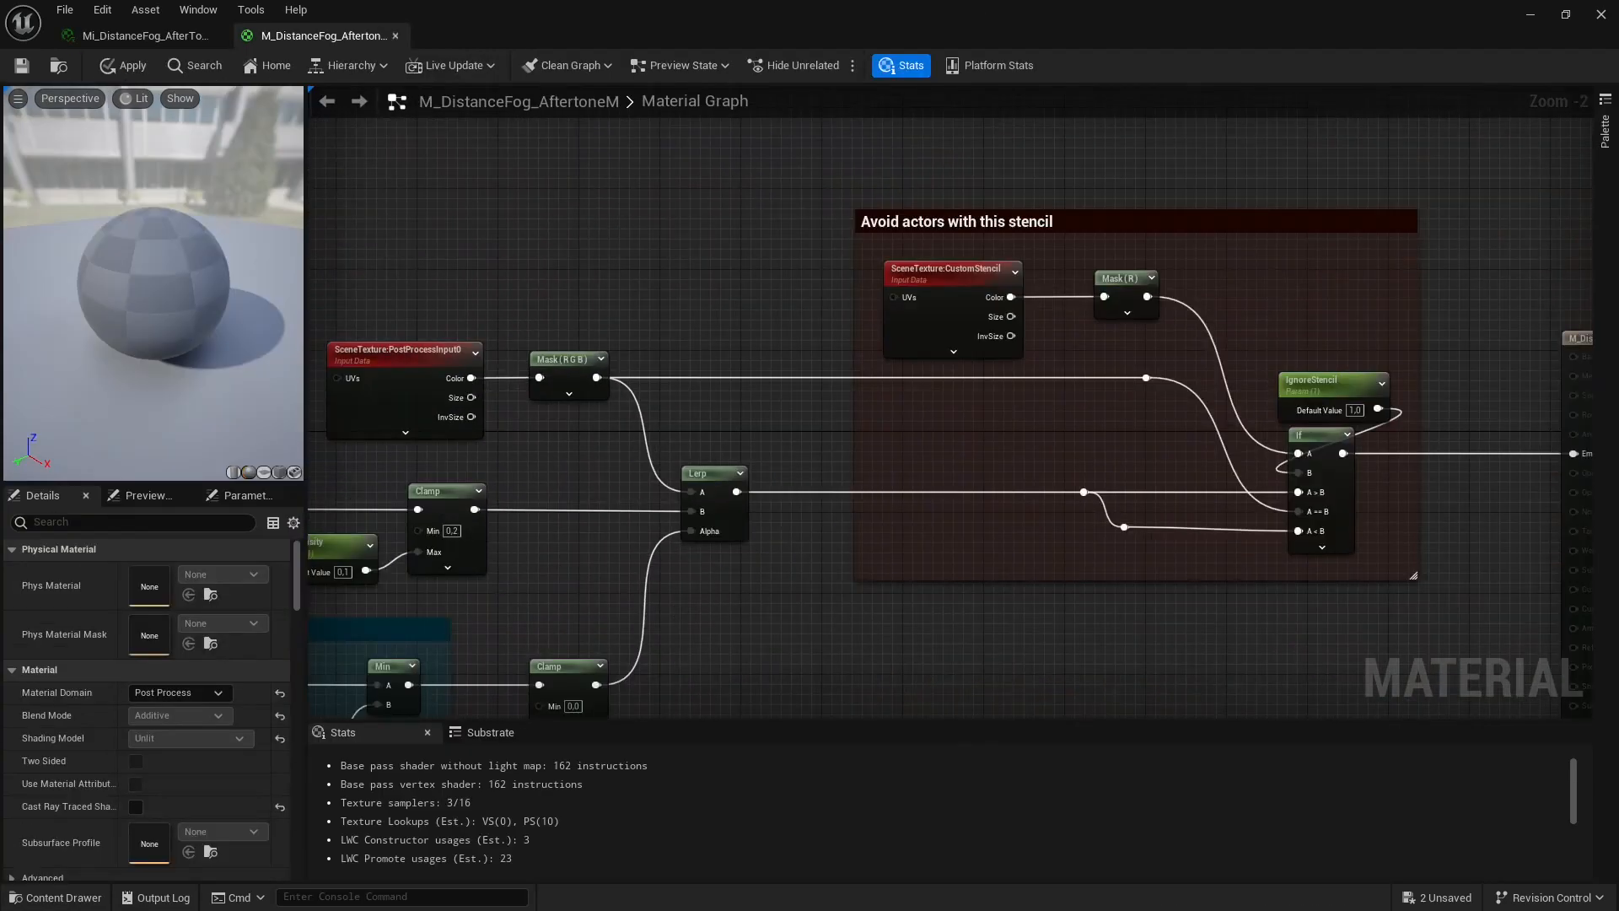
# Examine the Lerp that blends SceneTexture:PostProcessInput0 with the clamped fog color, including the MaxIntensity parameter and the Alpha input.
pyautogui.moveTo(558, 491); pyautogui.dragTo(888, 441, button='right')
pyautogui.scroll(2, 835, 563)
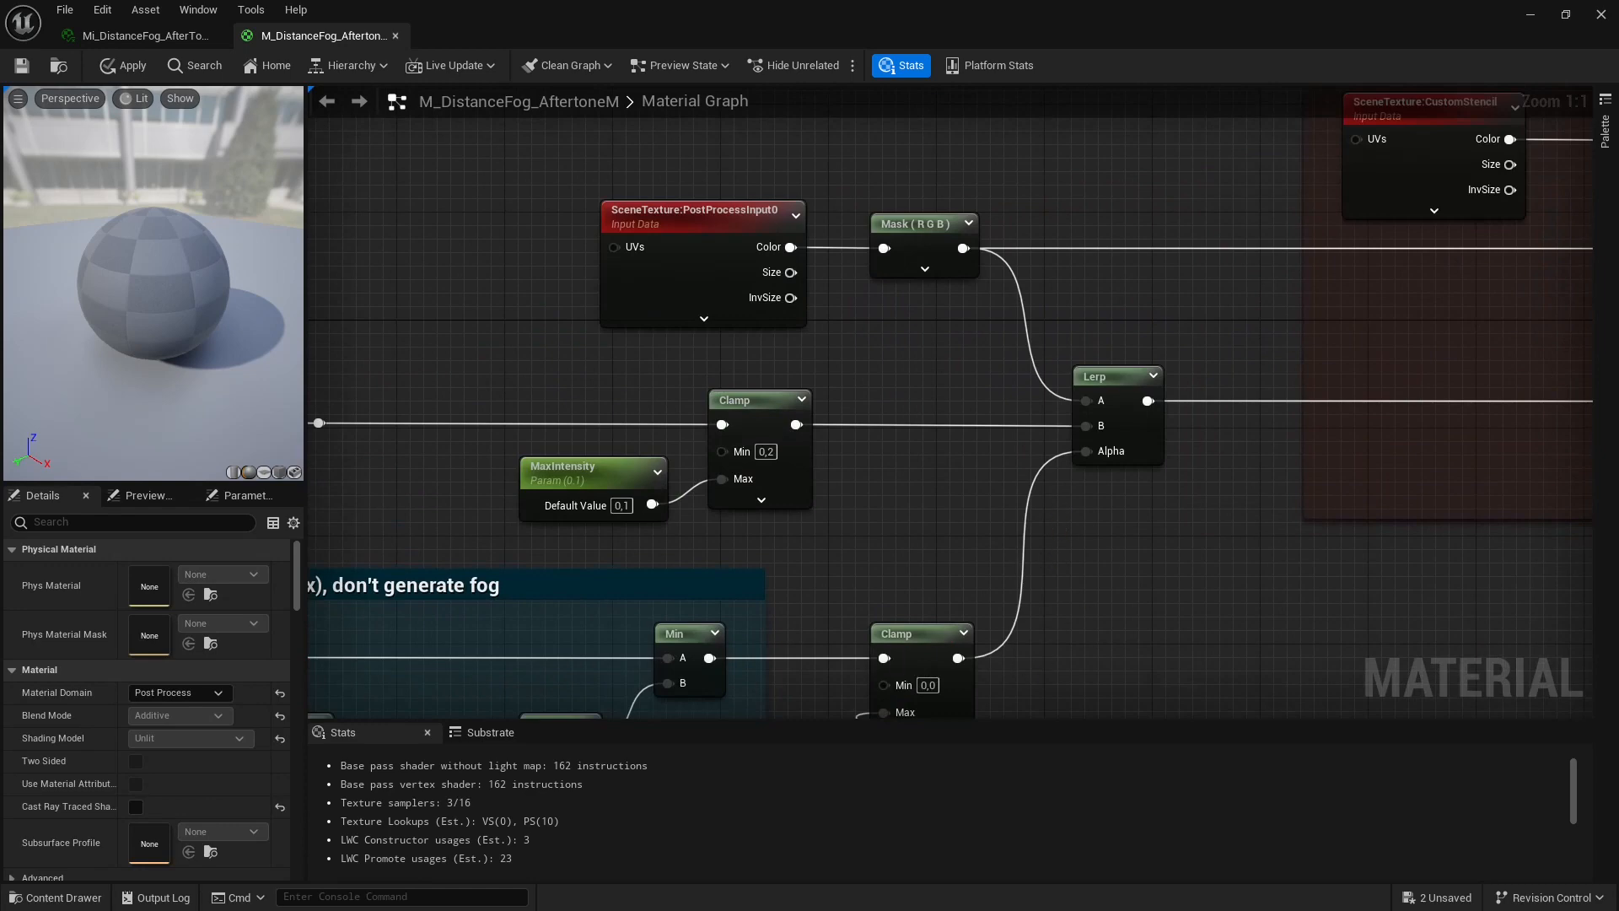
pyautogui.moveTo(1226, 328); pyautogui.dragTo(1133, 374, button='right')
pyautogui.scroll(-1, 1011, 350)
pyautogui.moveTo(1011, 348); pyautogui.dragTo(1148, 295, button='right')
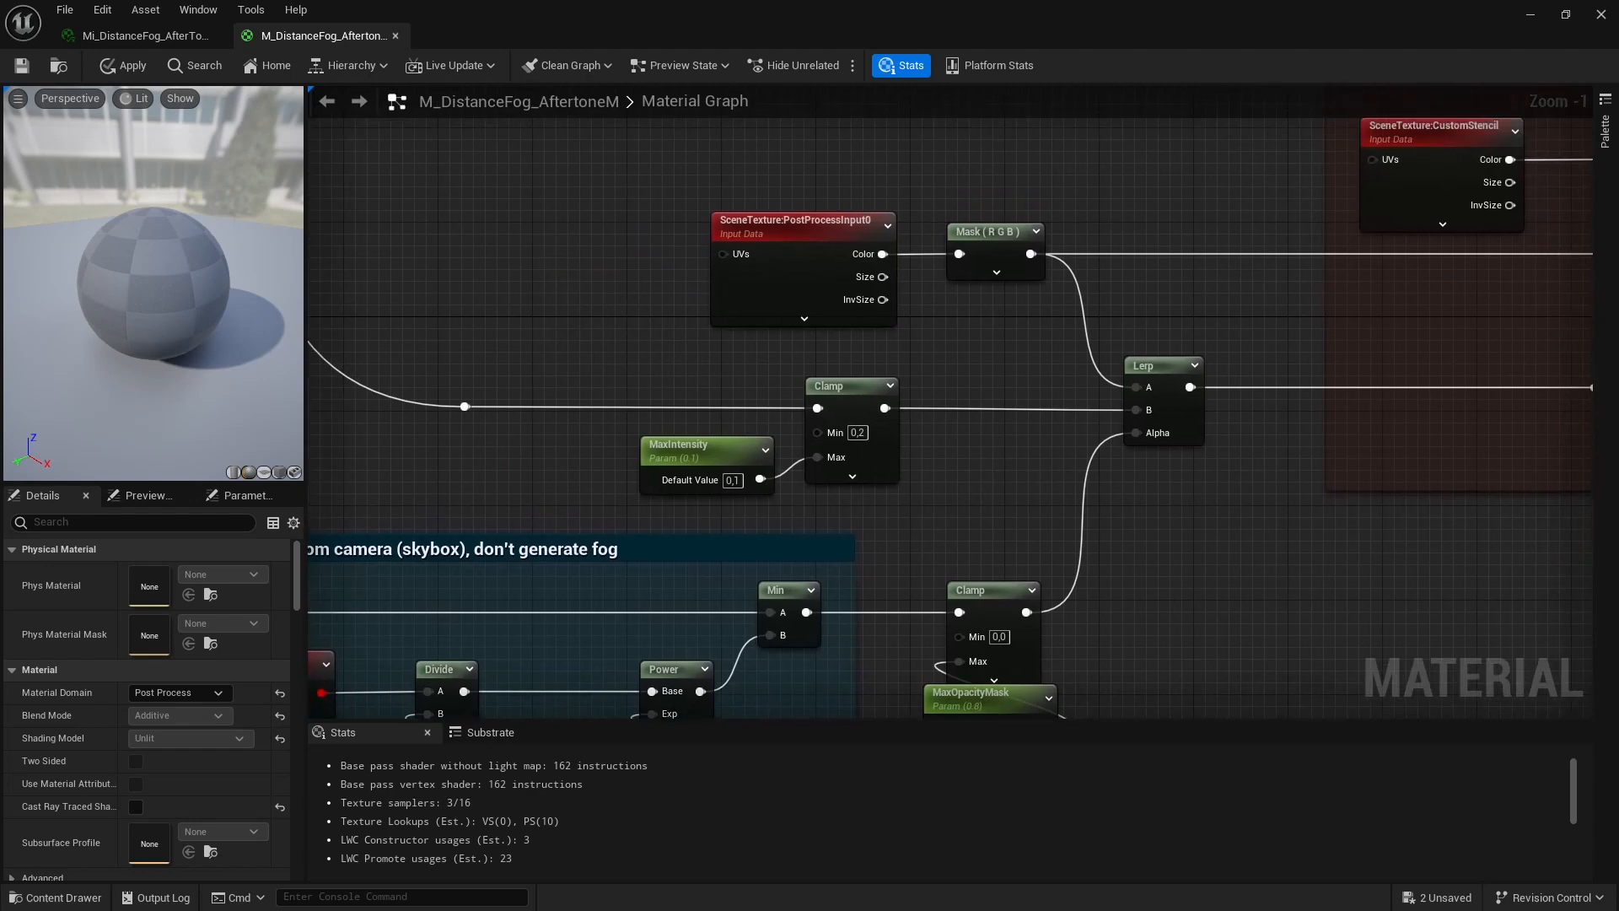
pyautogui.scroll(1, 1156, 383)
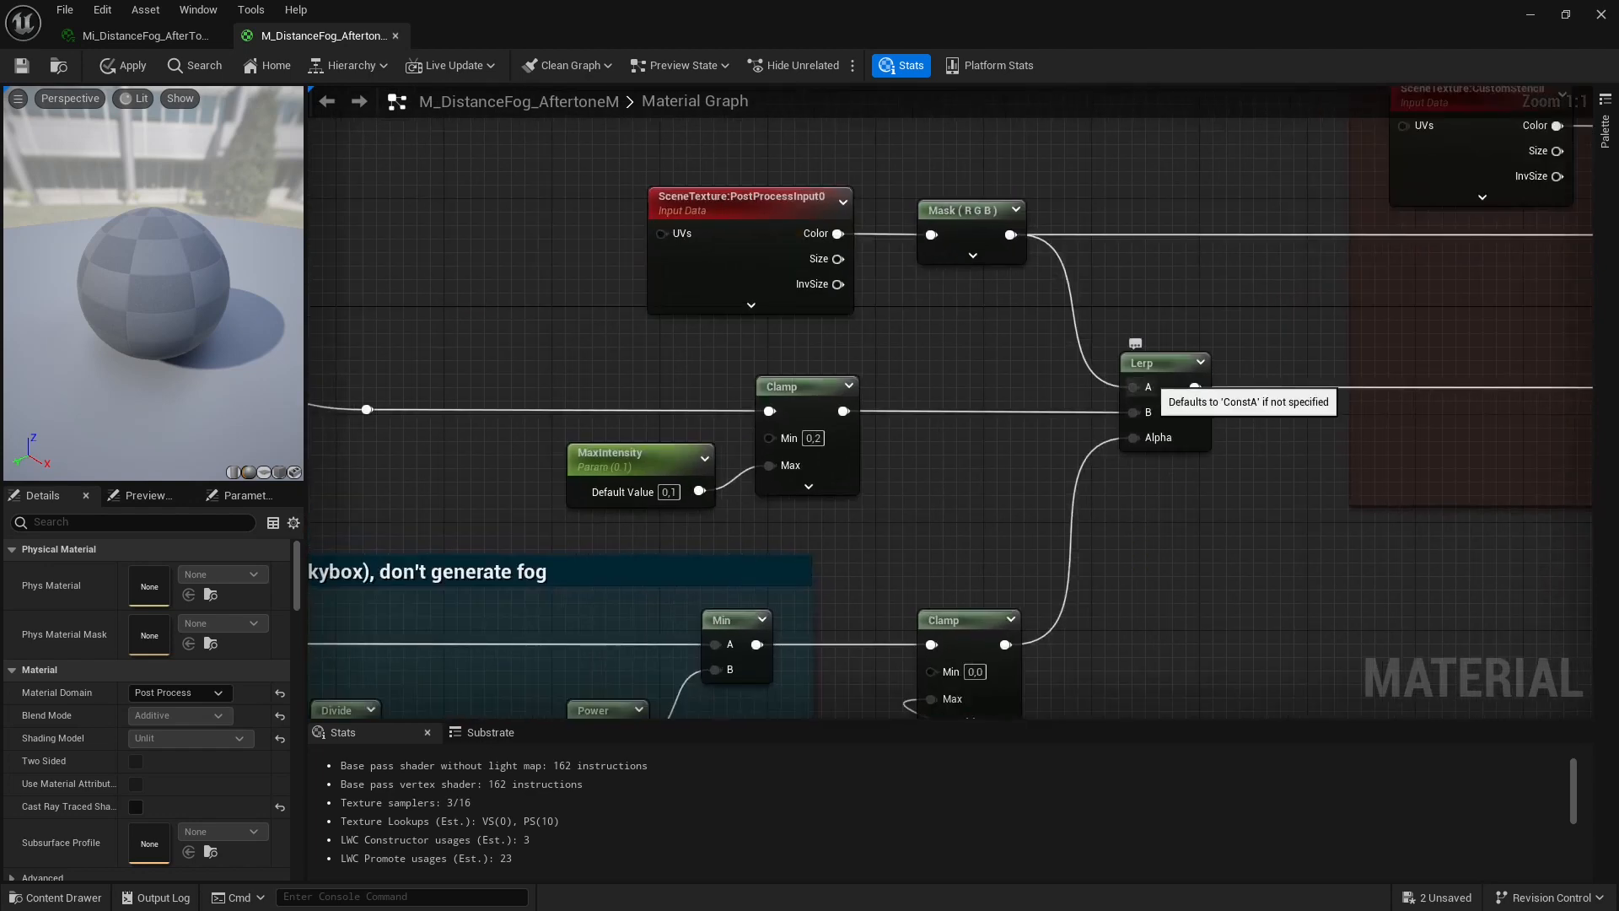
pyautogui.moveTo(1156, 337); pyautogui.dragTo(1068, 383, button='right')
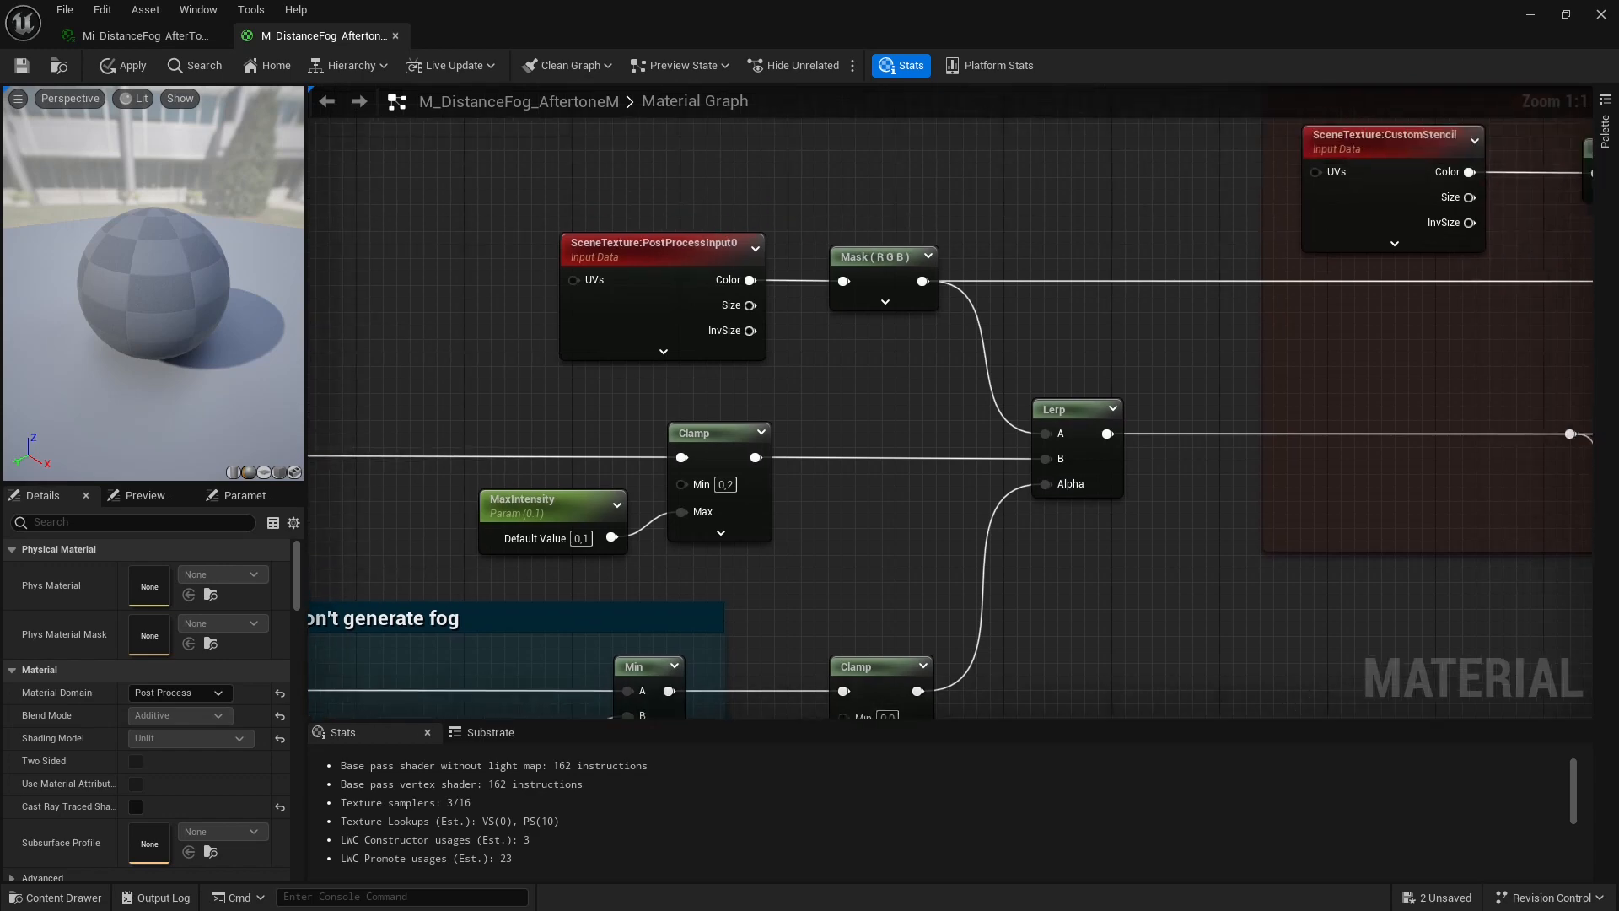
pyautogui.scroll(-3, 832, 291)
pyautogui.moveTo(832, 291); pyautogui.dragTo(930, 447, button='right')
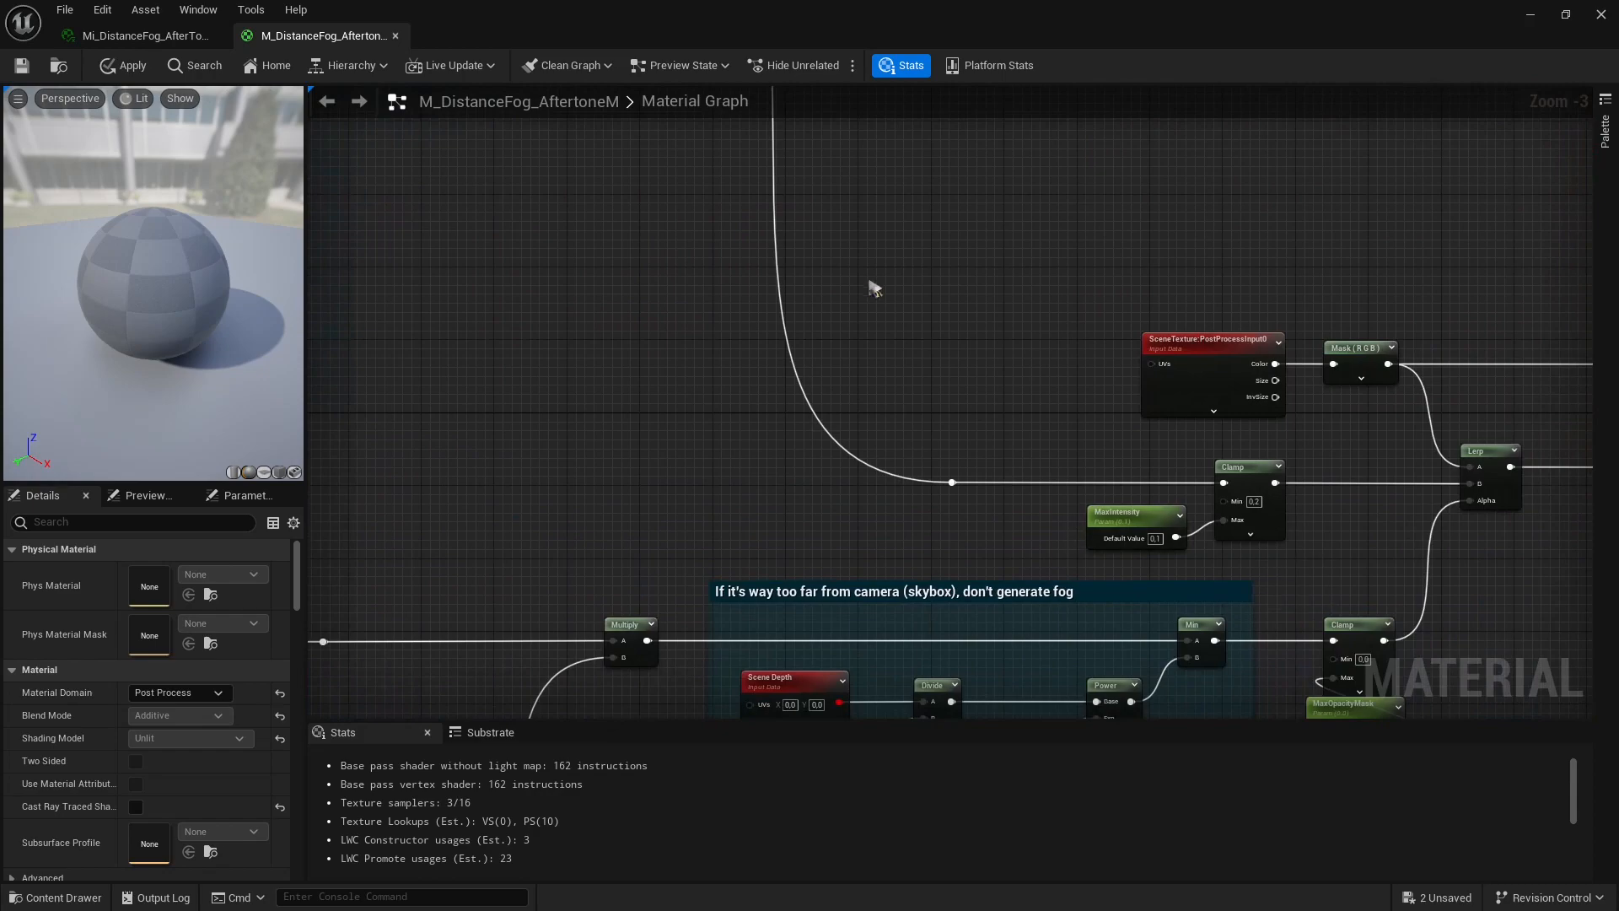
# Follow the fog color wire back to the "Just Connect the color if the fog is uniform" comment and its MainColor parameter.
pyautogui.moveTo(875, 289); pyautogui.dragTo(1585, 505, button='right')
pyautogui.moveTo(810, 299); pyautogui.dragTo(1264, 433, button='right')
pyautogui.scroll(-1, 1265, 433)
pyautogui.moveTo(1465, 343); pyautogui.dragTo(966, 461, button='right')
pyautogui.scroll(3, 1087, 277)
pyautogui.moveTo(1087, 277); pyautogui.dragTo(1261, 267, button='right')
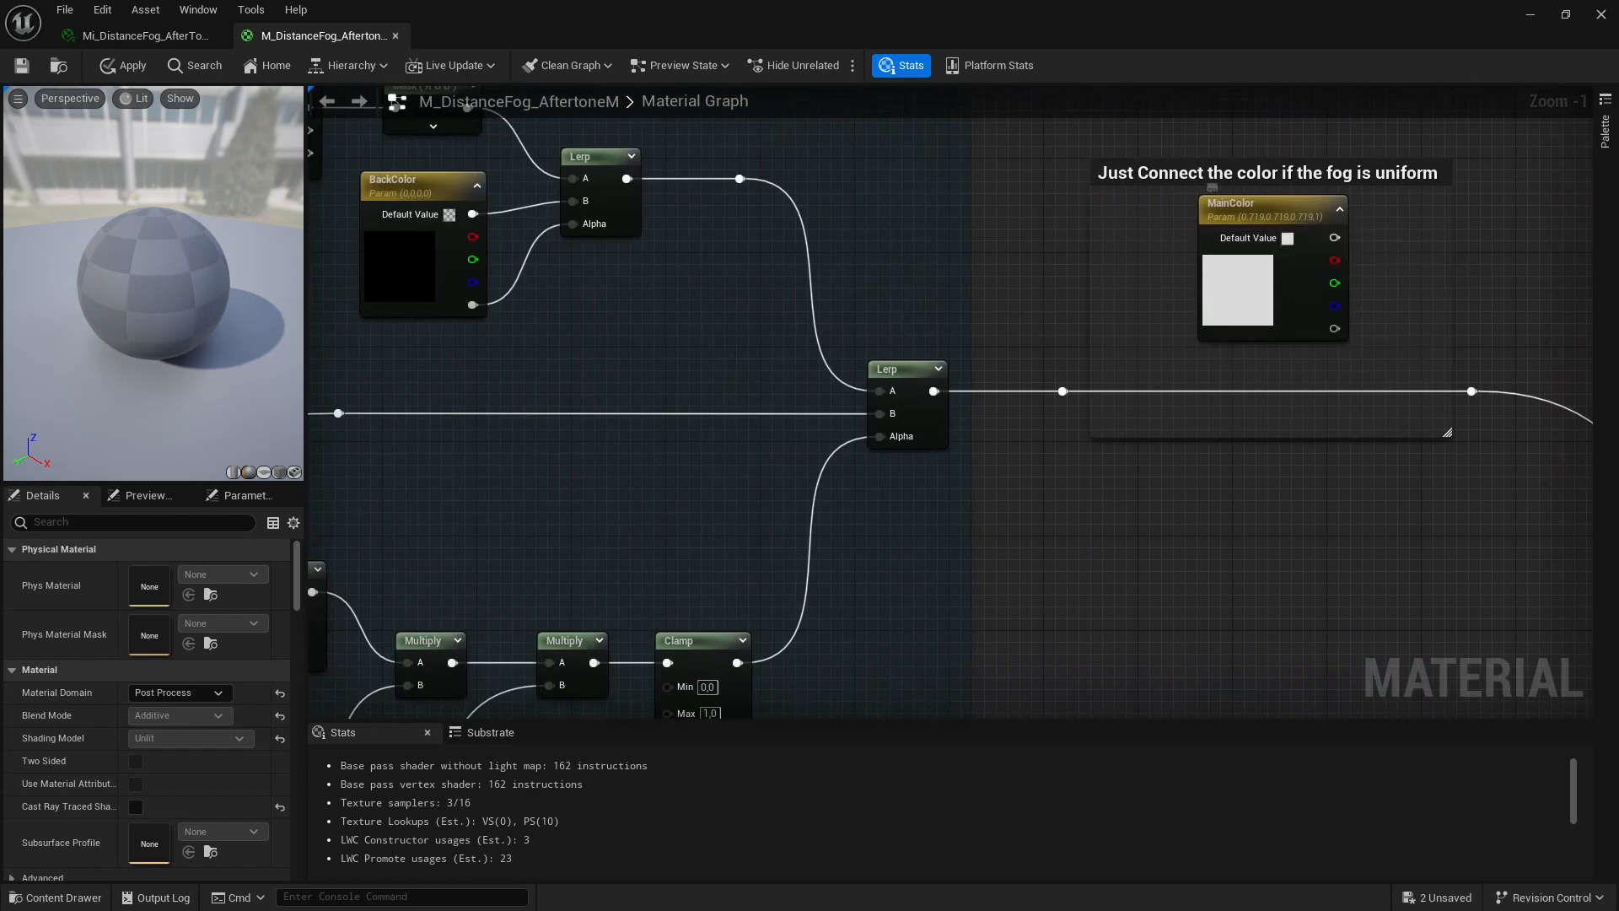
pyautogui.moveTo(1228, 243); pyautogui.dragTo(919, 295, button='right')
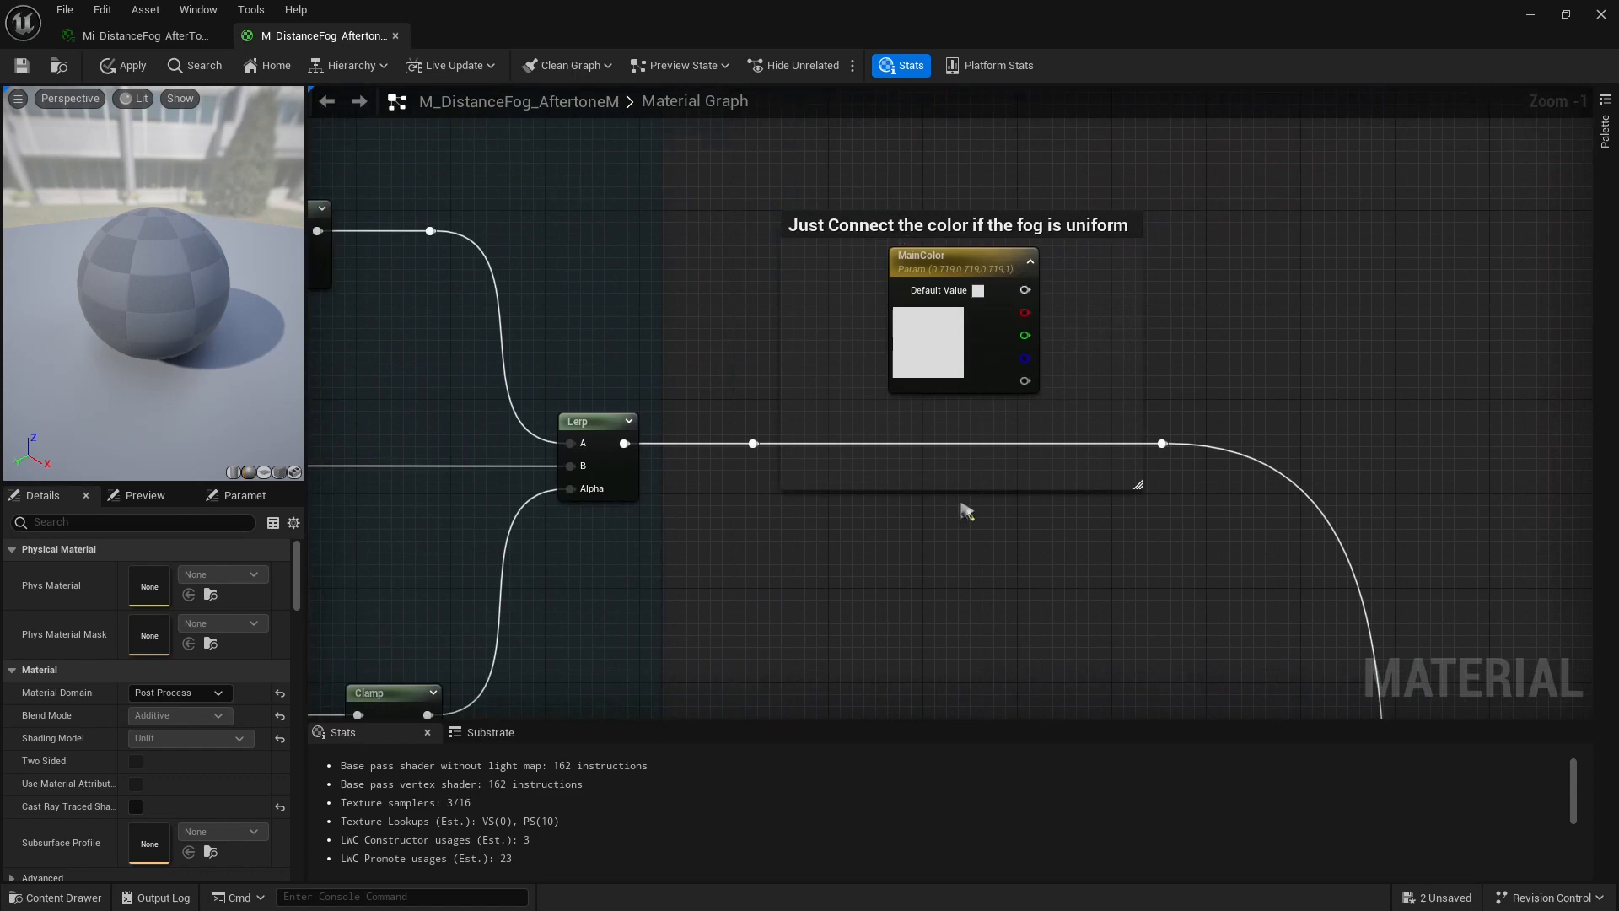
# Examine the fog color variation nodes, from the BackColor Lerp back to the Texture Sample mask with its Panner and ColorMaskScale.
pyautogui.scroll(-2, 755, 580)
pyautogui.moveTo(755, 580); pyautogui.dragTo(1053, 451, button='right')
pyautogui.scroll(1, 886, 413)
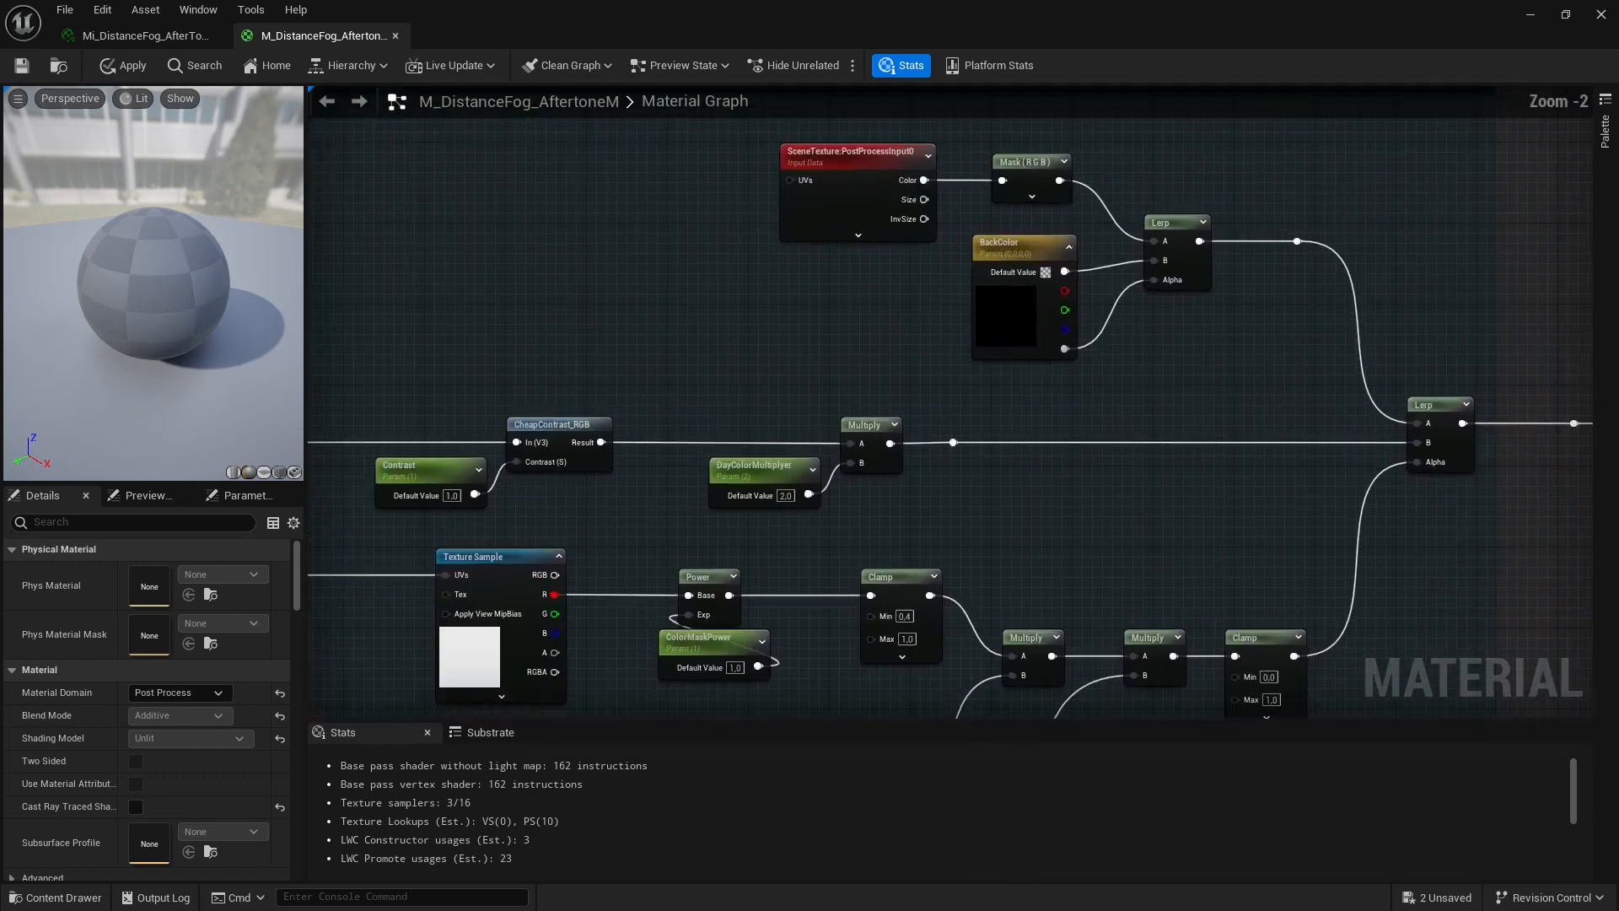
pyautogui.moveTo(1318, 509); pyautogui.dragTo(1309, 422, button='right')
pyautogui.scroll(-2, 1228, 524)
pyautogui.moveTo(1224, 566); pyautogui.dragTo(1589, 539, button='right')
pyautogui.scroll(2, 1467, 511)
pyautogui.moveTo(1459, 511); pyautogui.dragTo(1148, 553, button='right')
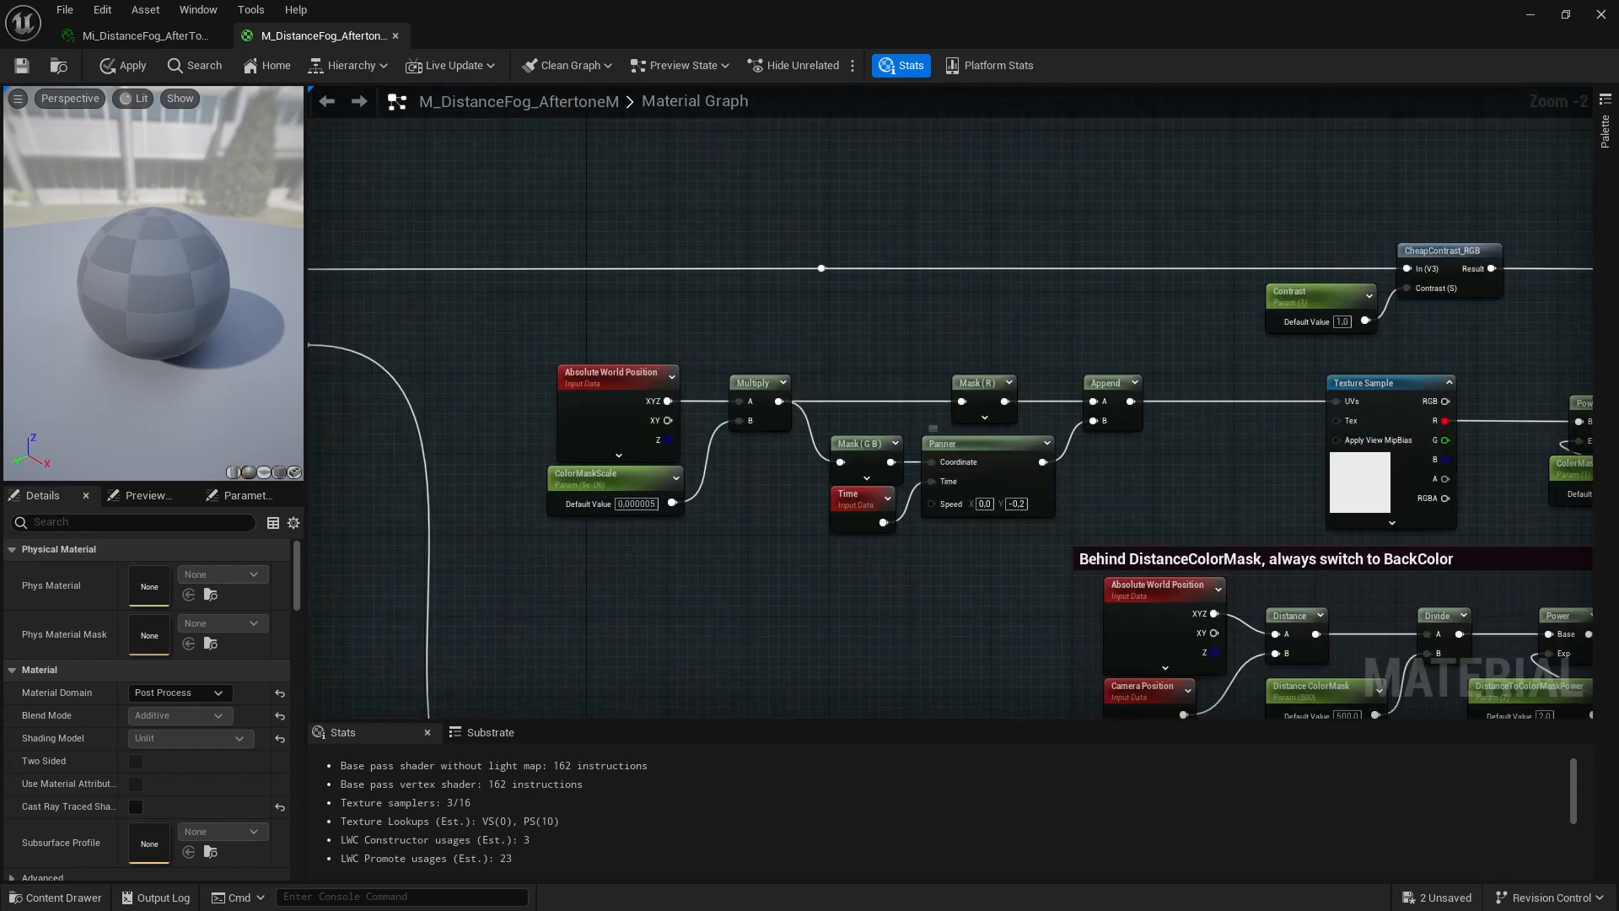
# Examine the "Behind DistanceColorMask, always switch to BackColor" section and how it multiplies into the color mask.
pyautogui.moveTo(1506, 519); pyautogui.dragTo(860, 504, button='right')
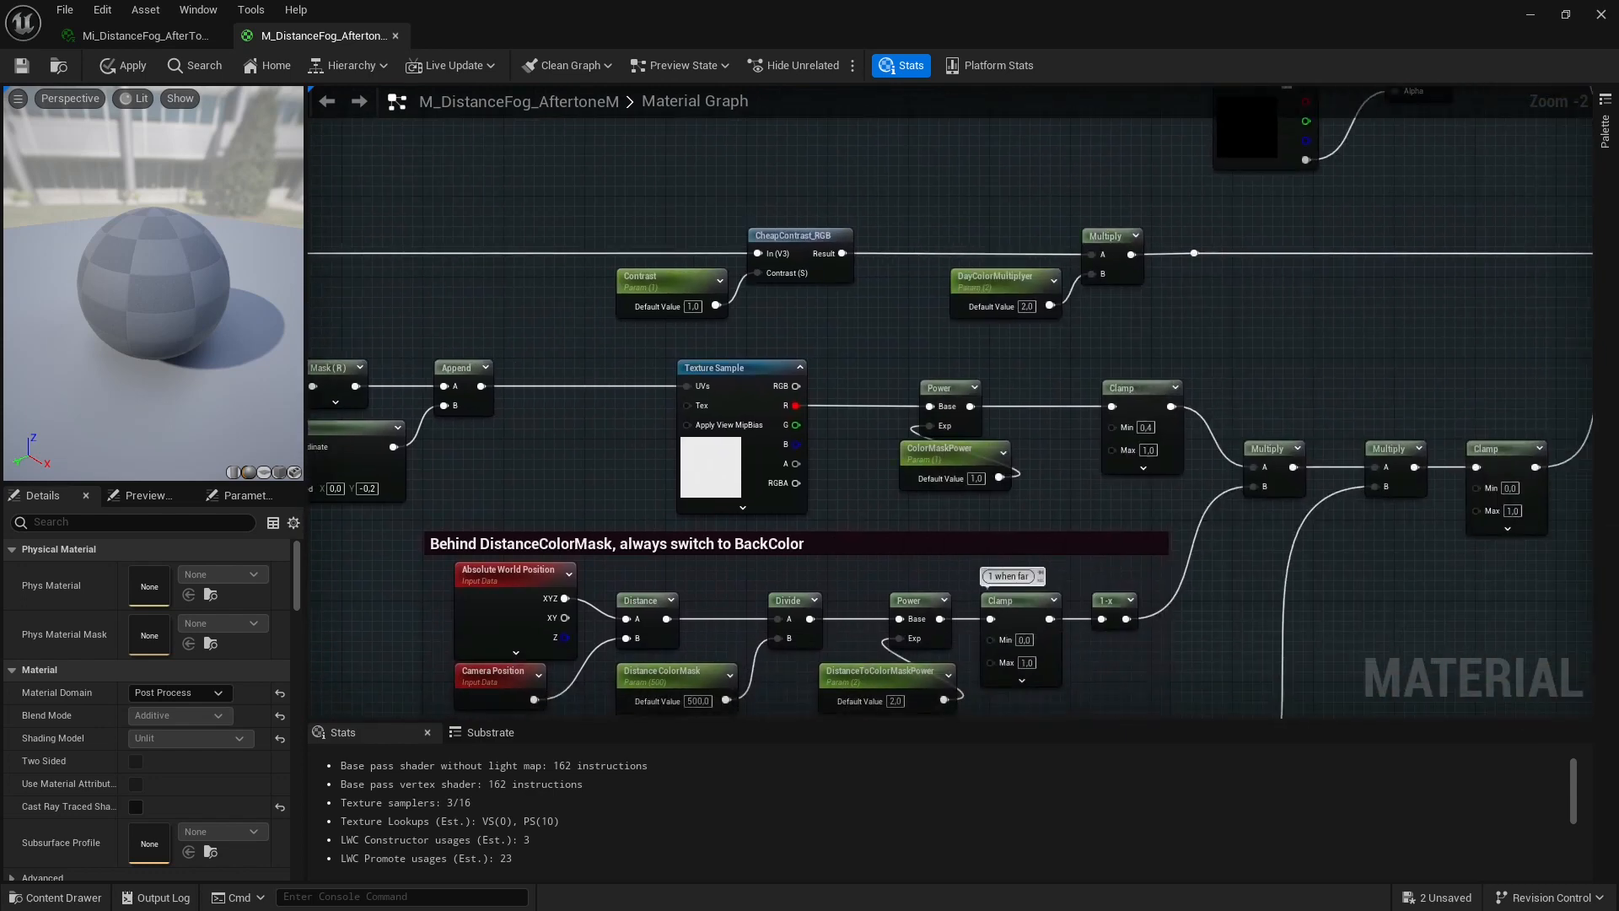
pyautogui.scroll(-2, 1188, 485)
pyautogui.scroll(2, 1052, 634)
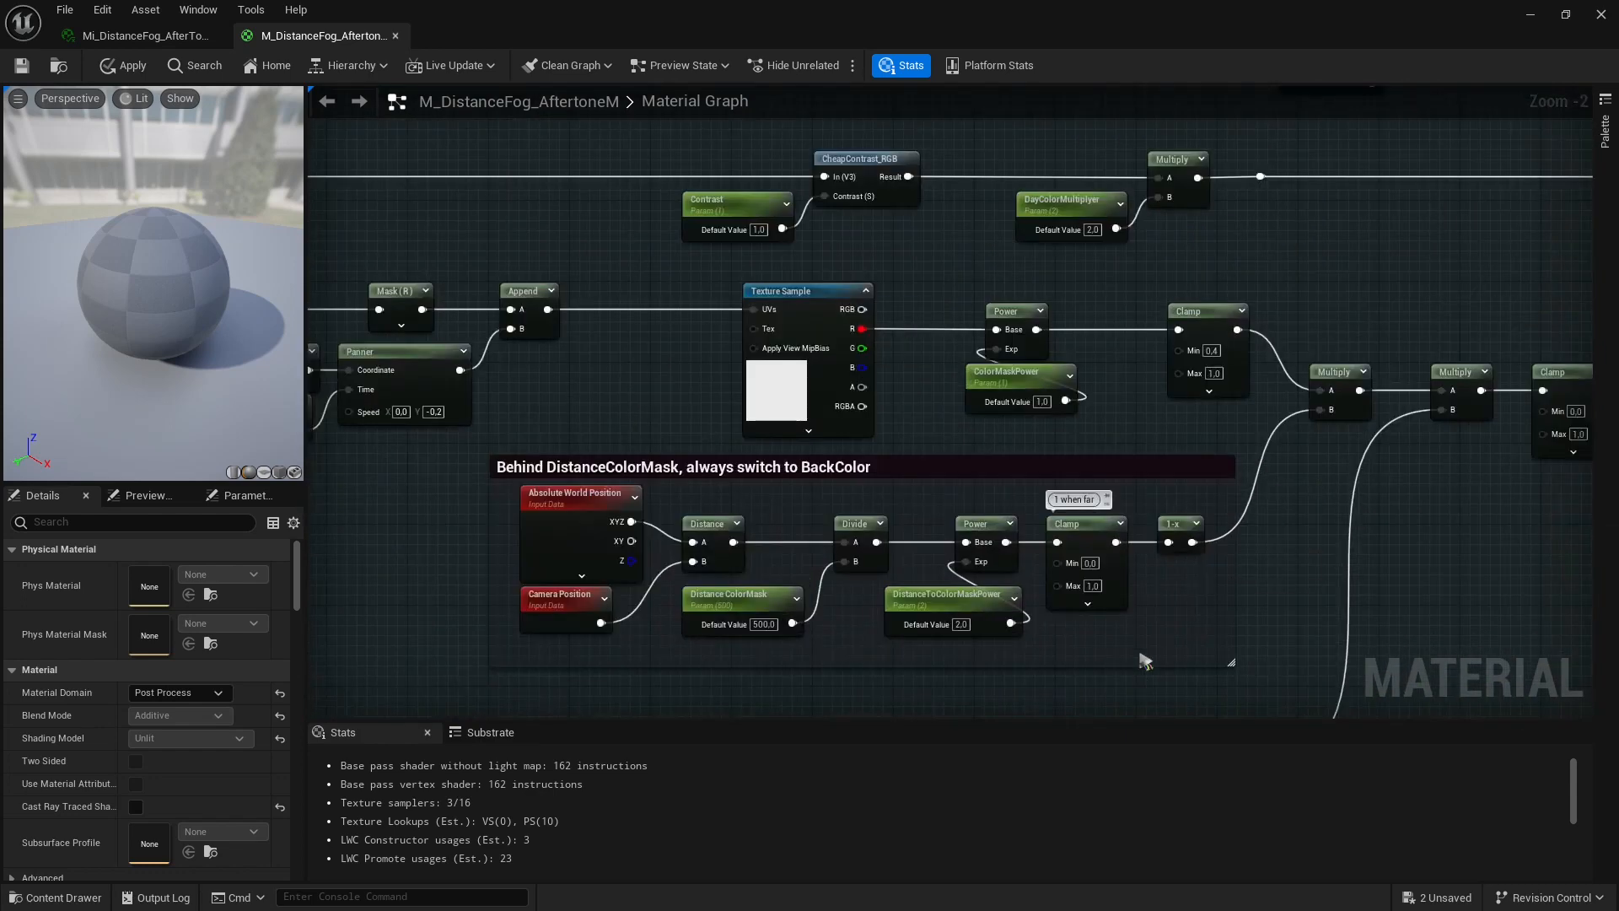
pyautogui.moveTo(794, 491); pyautogui.dragTo(820, 494, button='right')
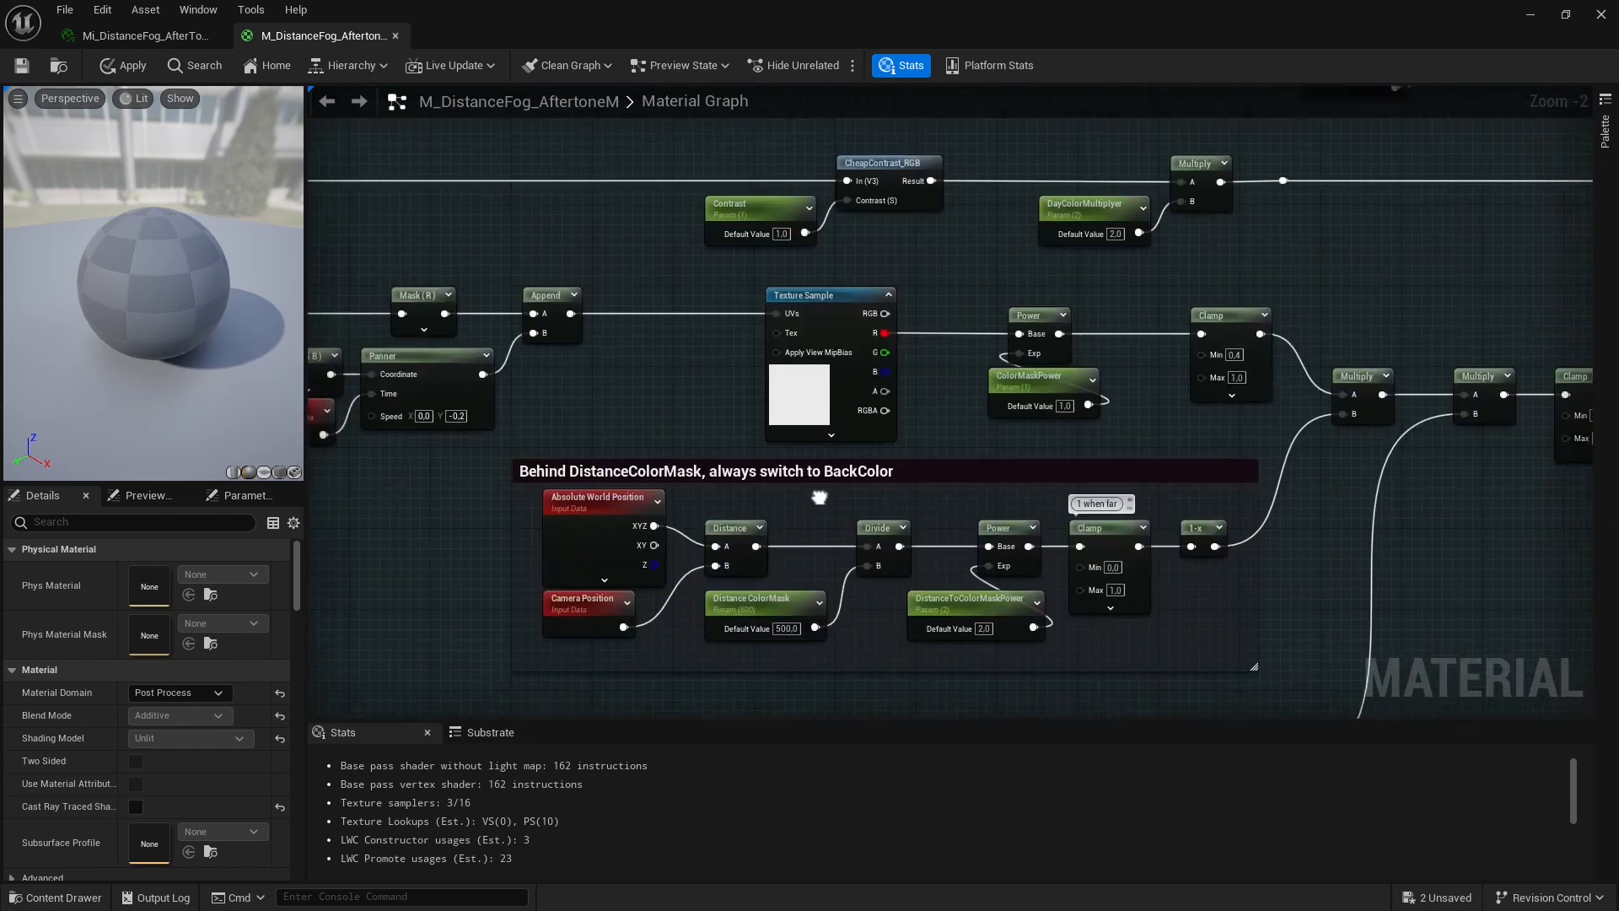
pyautogui.scroll(-2, 944, 565)
pyautogui.moveTo(944, 564); pyautogui.dragTo(666, 699, button='right')
pyautogui.scroll(1, 666, 700)
pyautogui.scroll(1, 1050, 378)
# Trace the color section from the MainColor parameter through Contrast and DayColorMultiplyer to the BackColor Lerp.
pyautogui.moveTo(350, 371); pyautogui.dragTo(1575, 390, button='right')
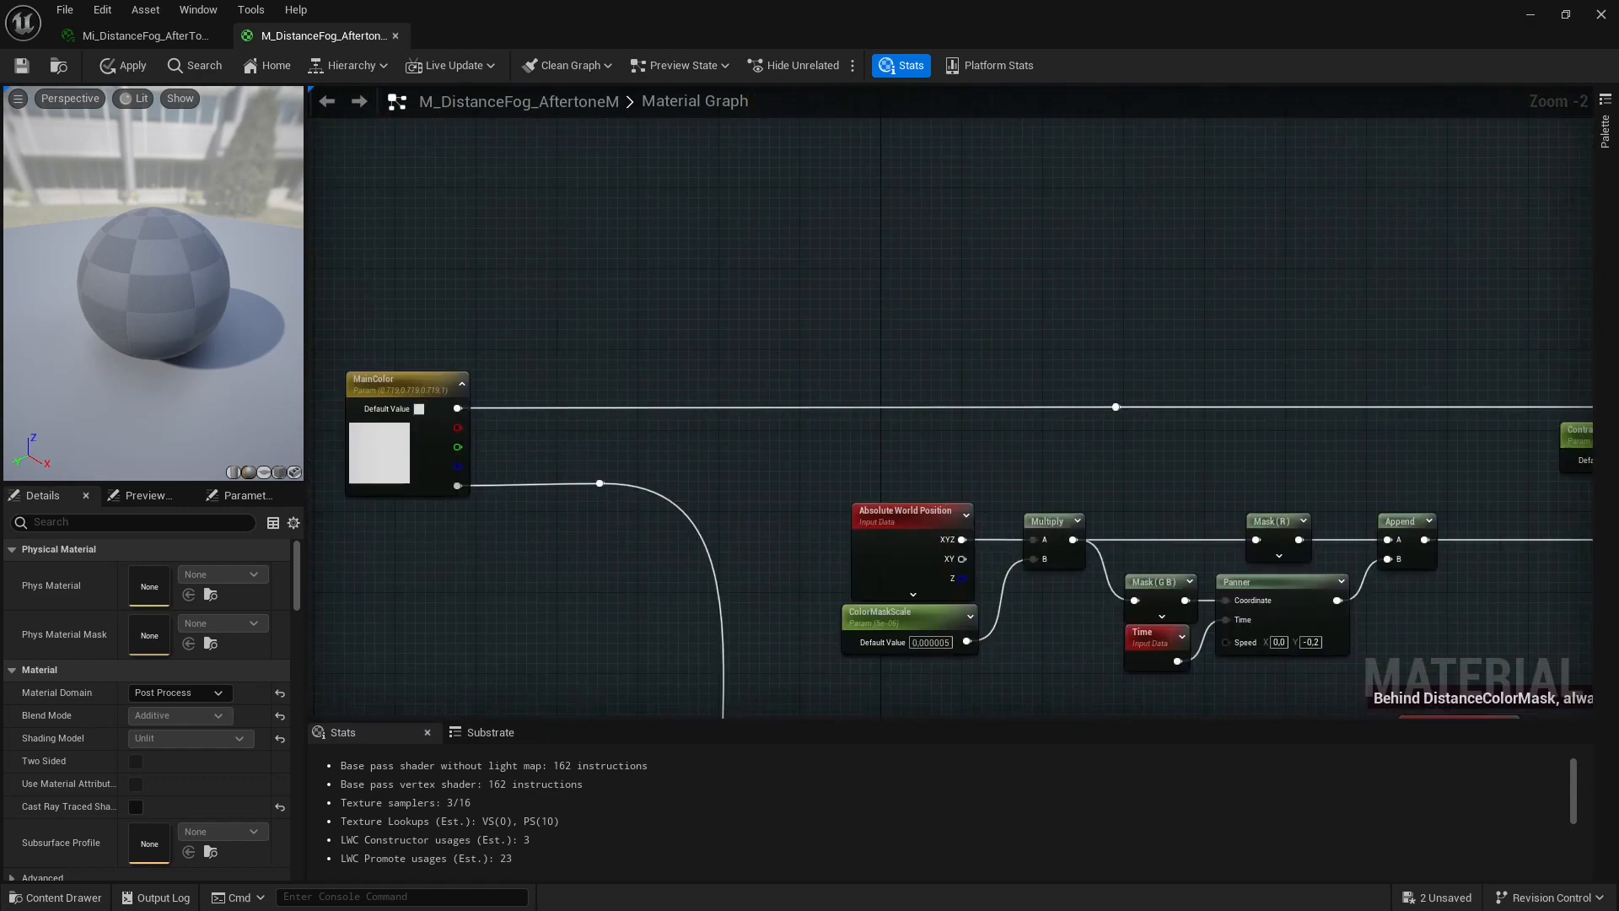
pyautogui.moveTo(843, 397); pyautogui.dragTo(1181, 398, button='right')
pyautogui.moveTo(1559, 388); pyautogui.dragTo(248, 443, button='right')
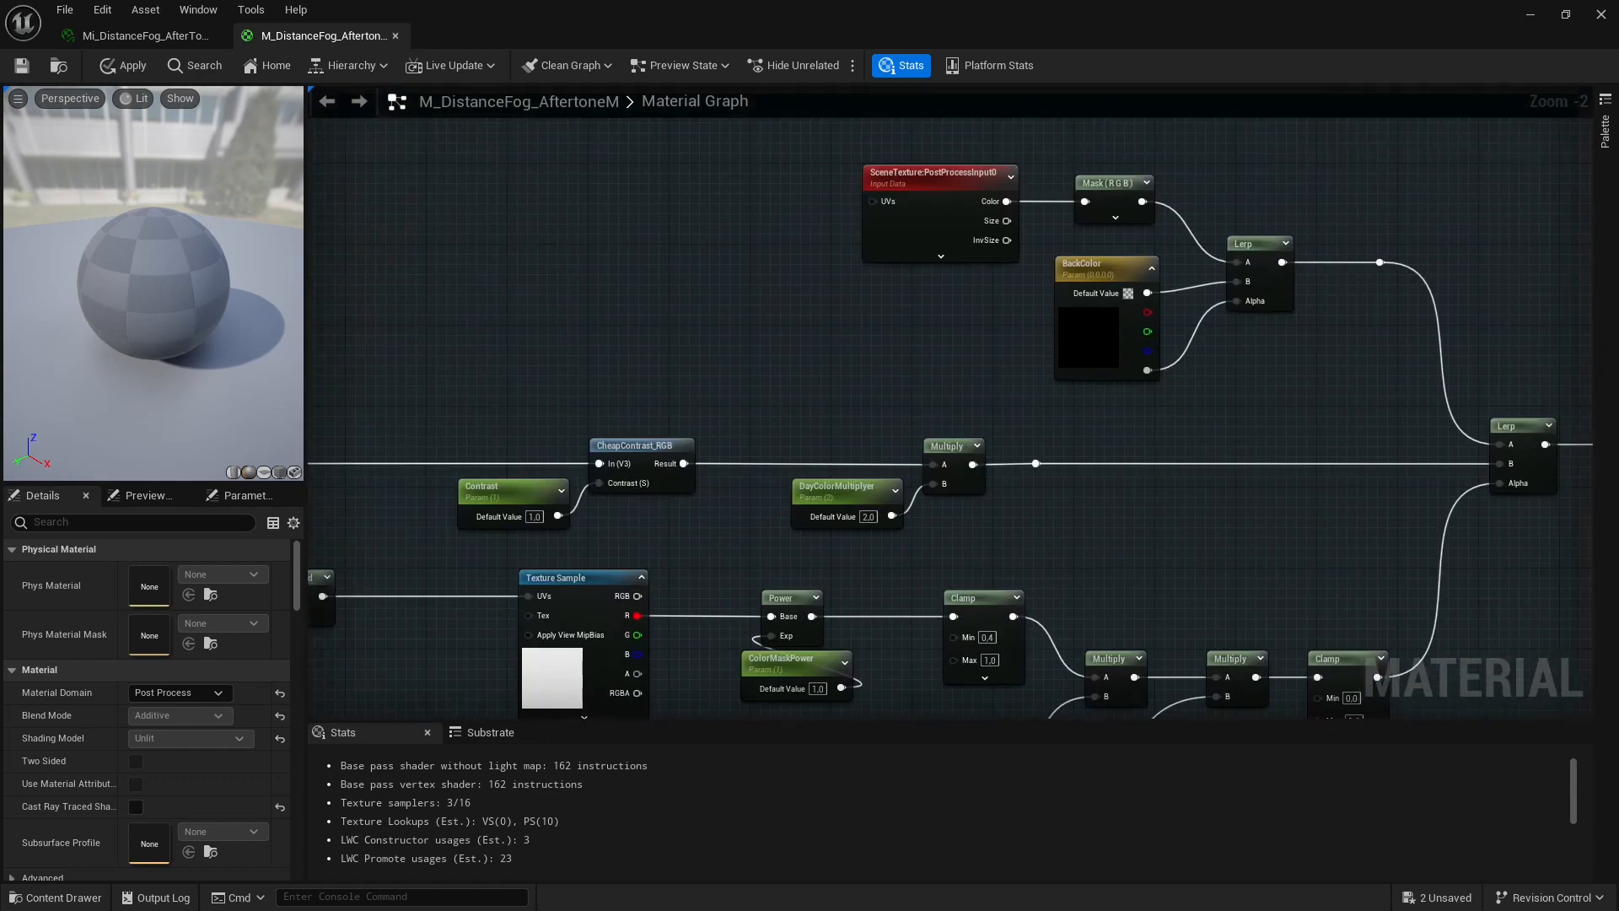
pyautogui.moveTo(843, 337); pyautogui.dragTo(803, 327, button='right')
# Review the color parameters of the Mi_DistanceFog_AfterToneM instance, close Project Settings, and view the fog colors in the level.
pyautogui.click(169, 38)
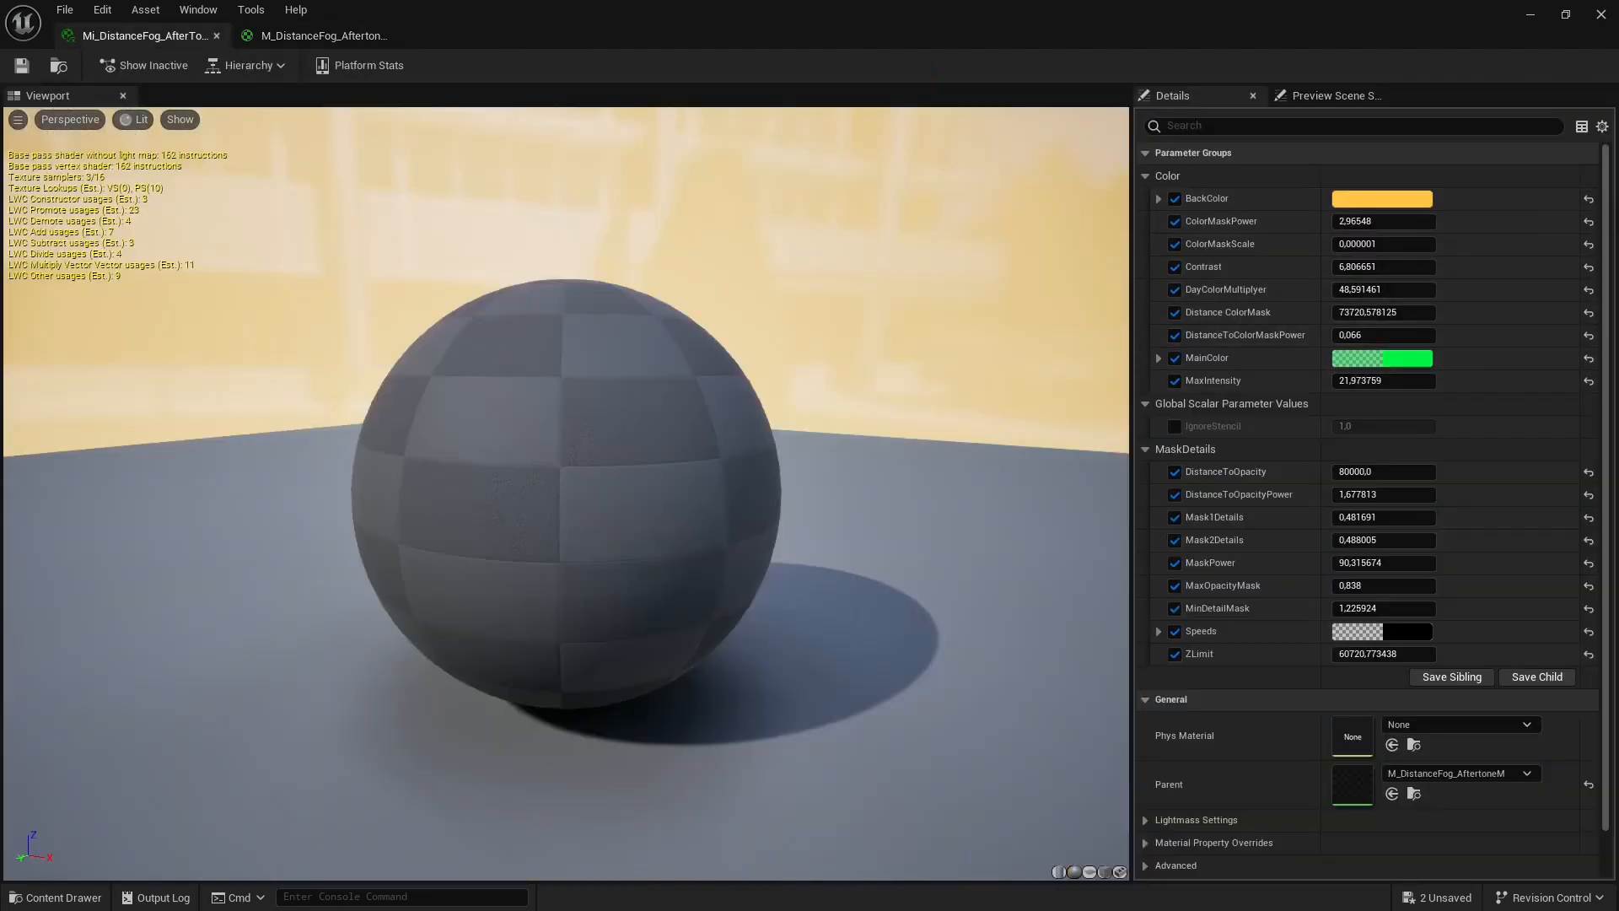
pyautogui.moveTo(1414, 13); pyautogui.dragTo(1477, 609)
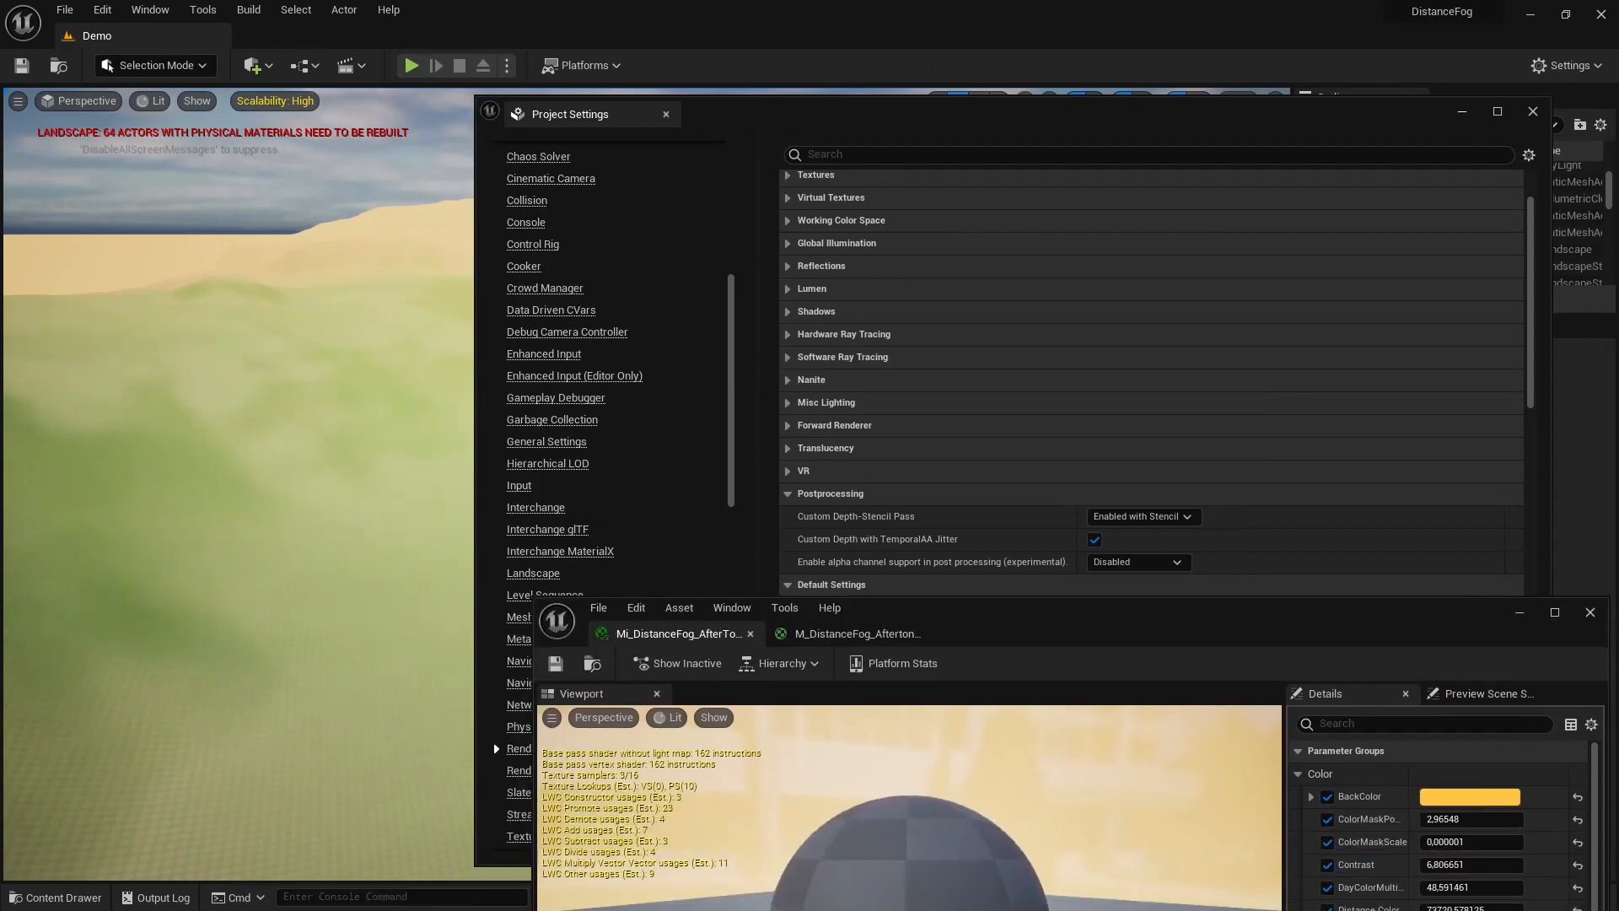
pyautogui.click(1533, 111)
pyautogui.moveTo(974, 350); pyautogui.dragTo(852, 375, button='right')
# Open the M_DistanceFog_AftertoneM graph in a maximized window and review the fog color section and its uniform-color alternative.
pyautogui.click(917, 635)
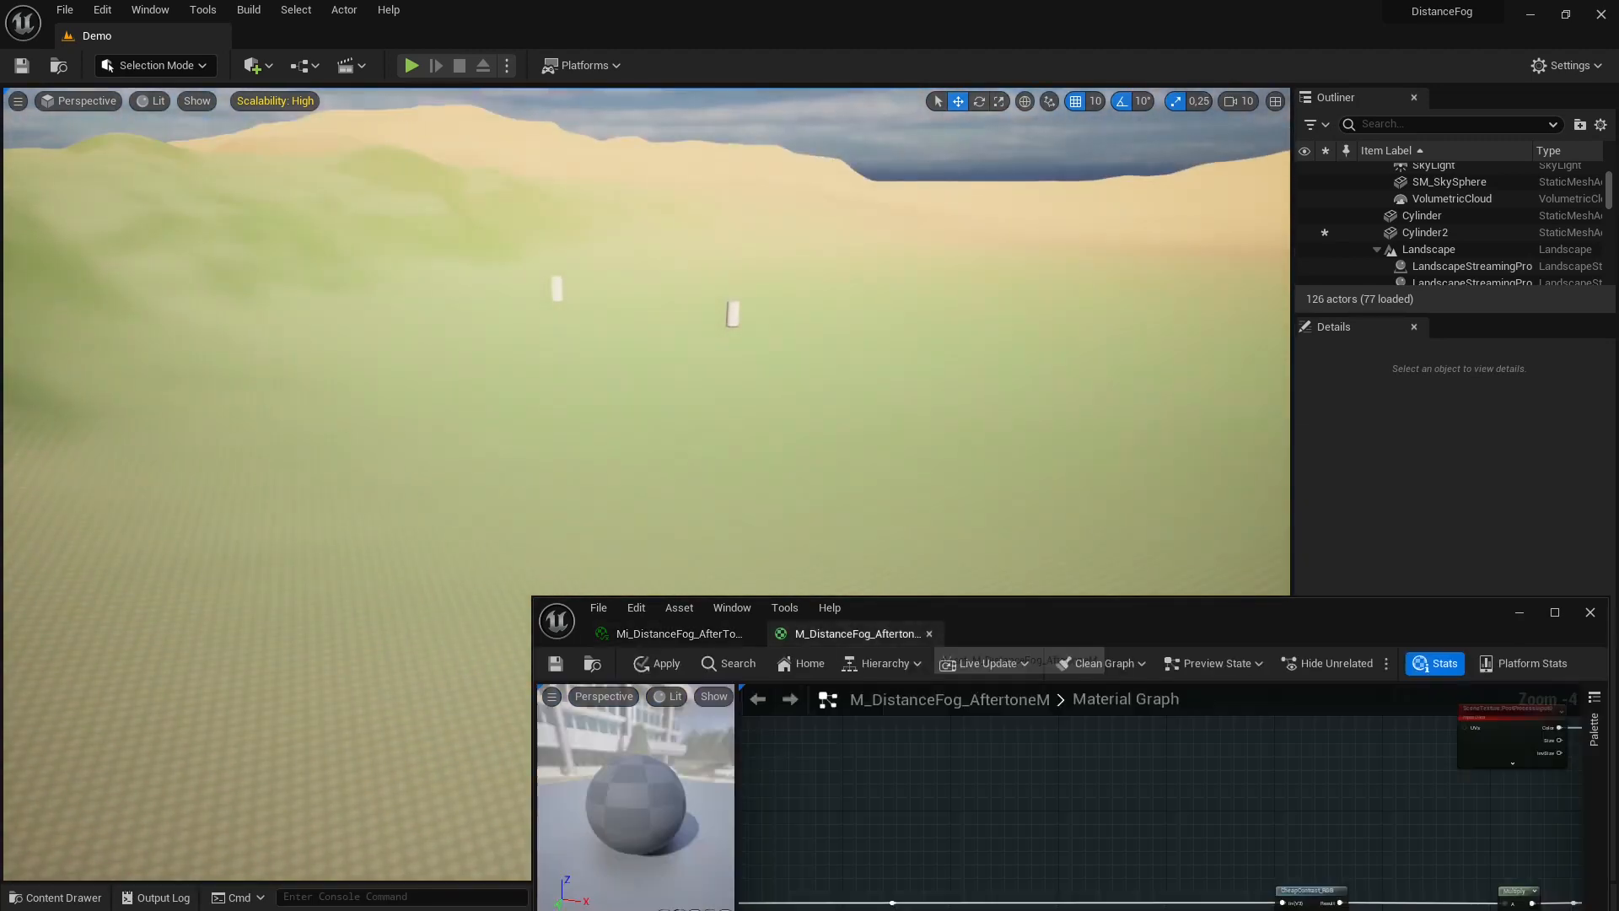
pyautogui.doubleClick(1269, 621)
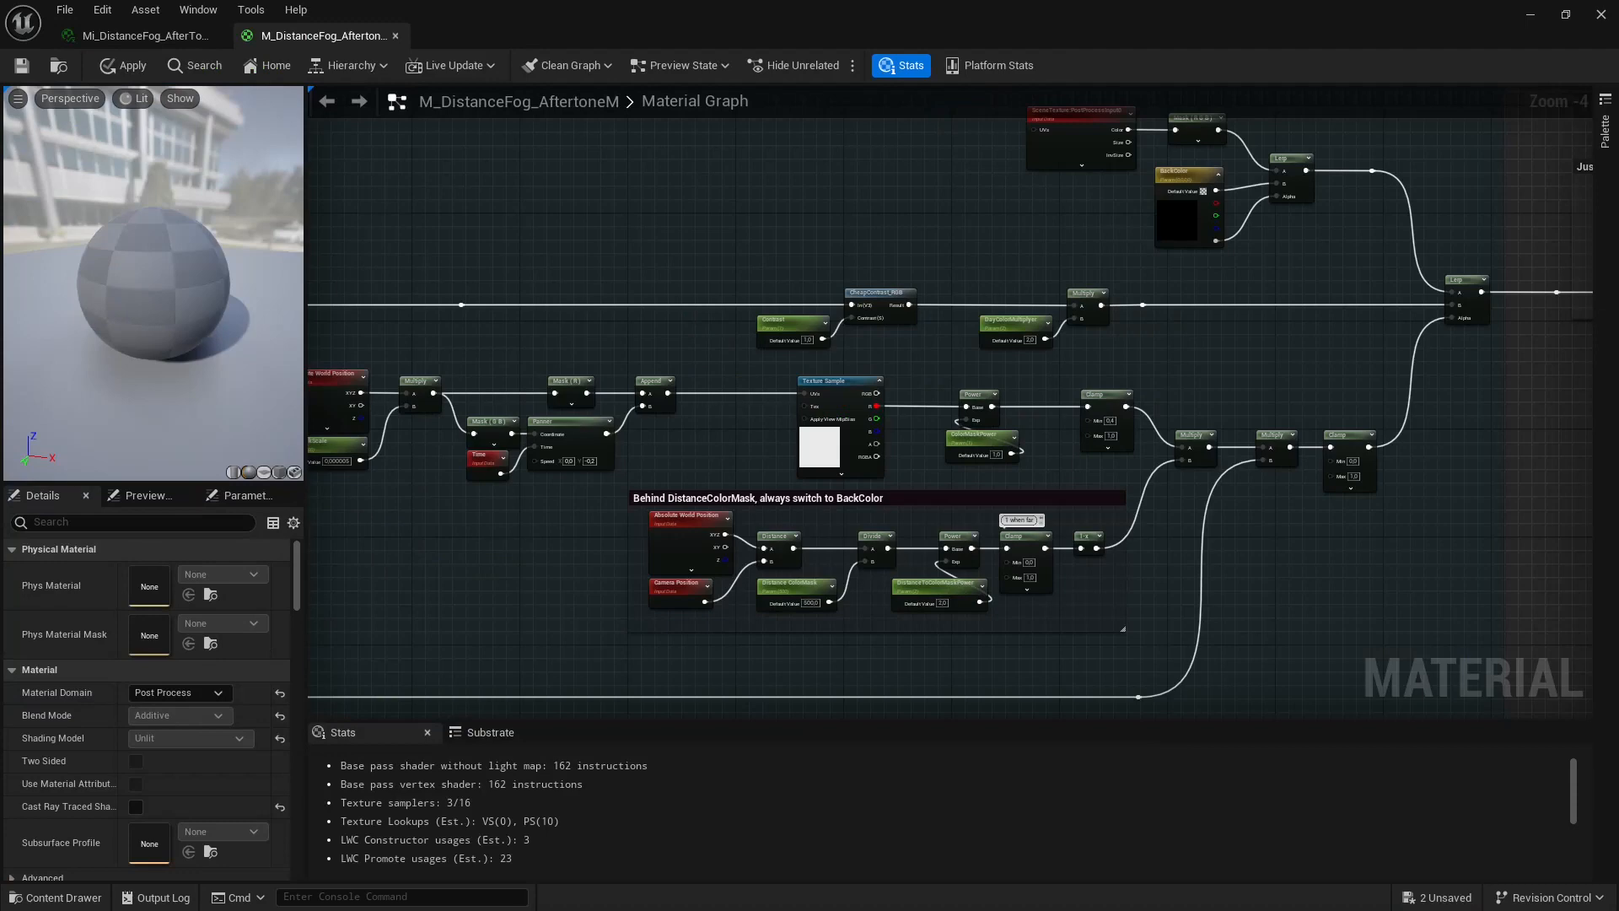
pyautogui.scroll(-3, 1225, 461)
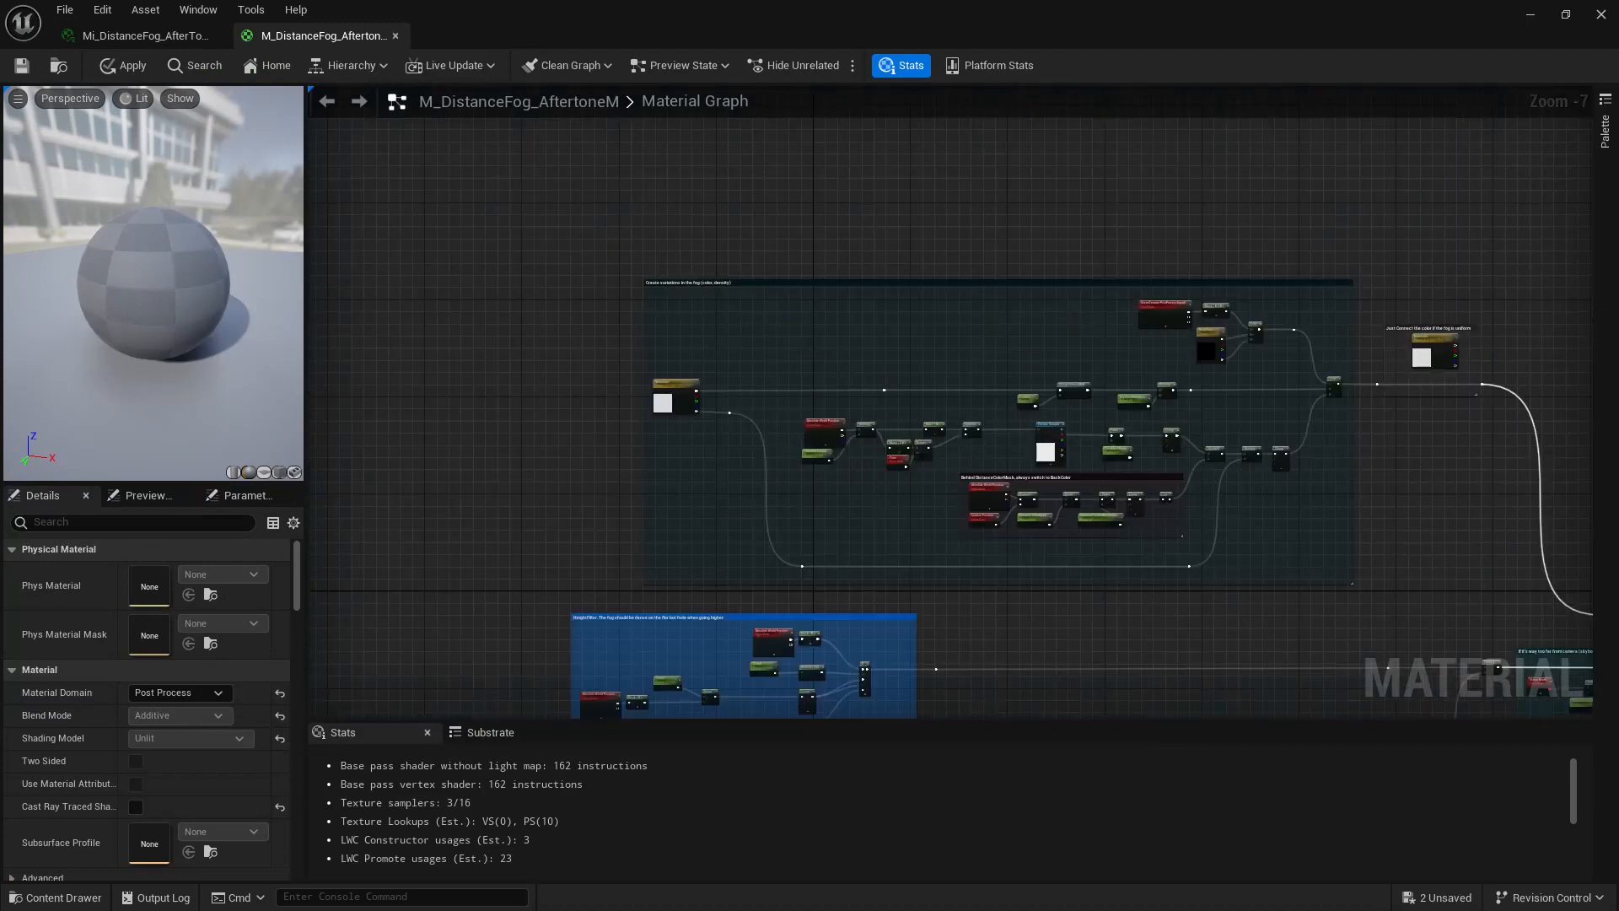
pyautogui.moveTo(1273, 489); pyautogui.dragTo(745, 444, button='right')
pyautogui.scroll(3, 955, 299)
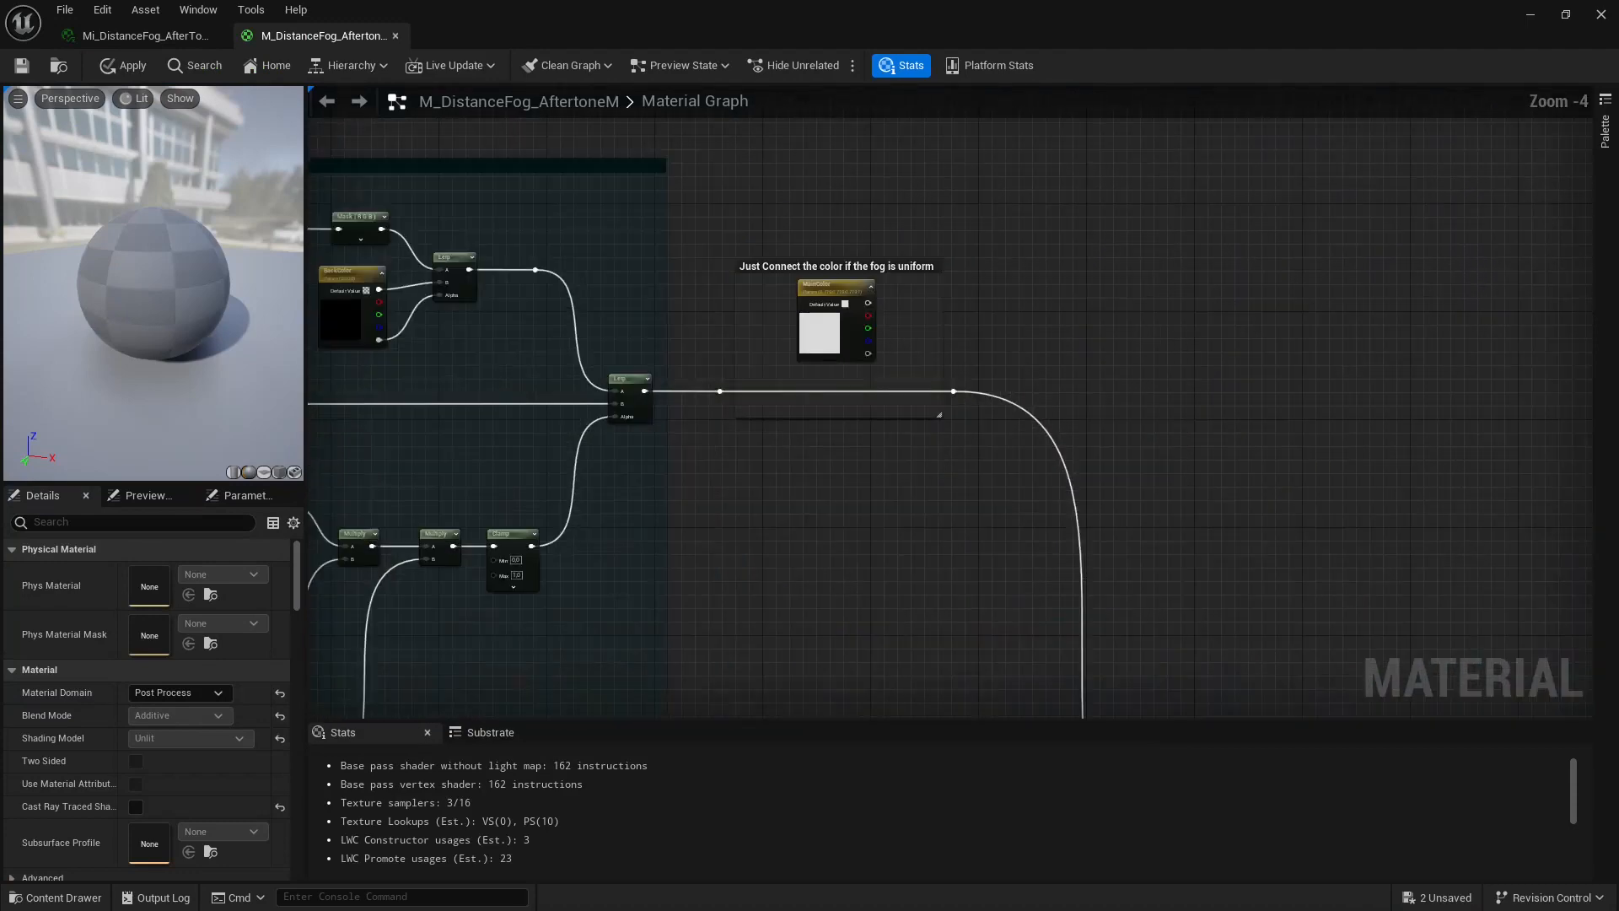
pyautogui.moveTo(1054, 591); pyautogui.dragTo(810, 282, button='right')
pyautogui.scroll(-2, 948, 489)
pyautogui.moveTo(746, 438); pyautogui.dragTo(1408, 504, button='right')
pyautogui.scroll(2, 1021, 410)
pyautogui.moveTo(747, 534); pyautogui.dragTo(580, 537, button='right')
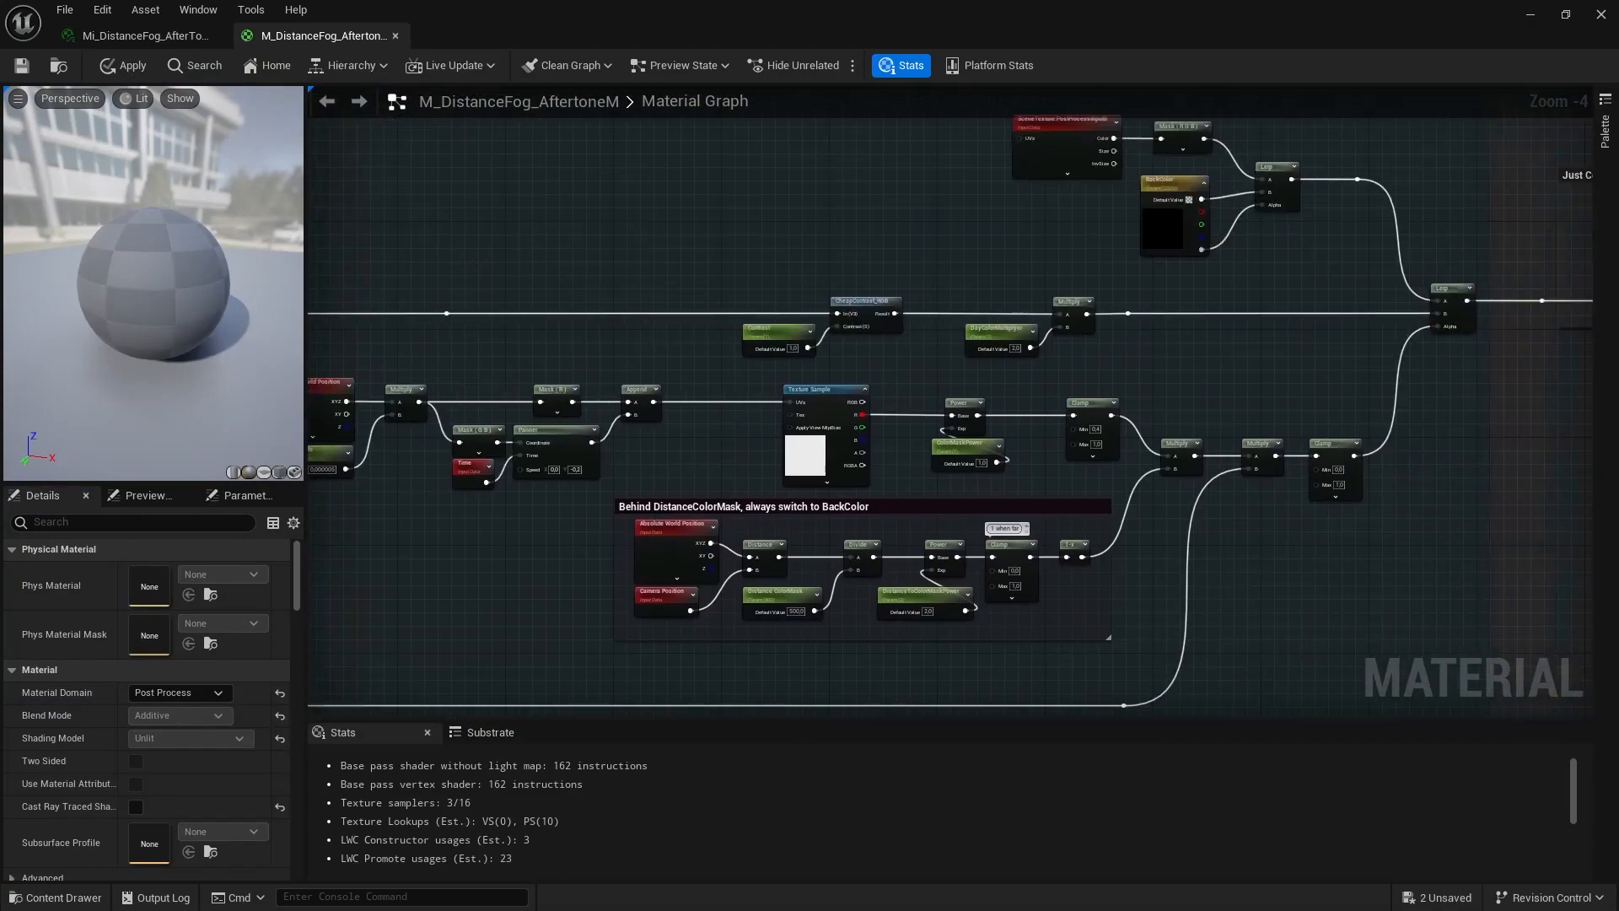
# Examine the skybox exclusion section, from Scene Depth through DistanceToOpacity and DistanceToOpacityPower to the Min, MaxOpacityMask Clamp and Lerp.
pyautogui.moveTo(1281, 601); pyautogui.dragTo(496, 89, button='right')
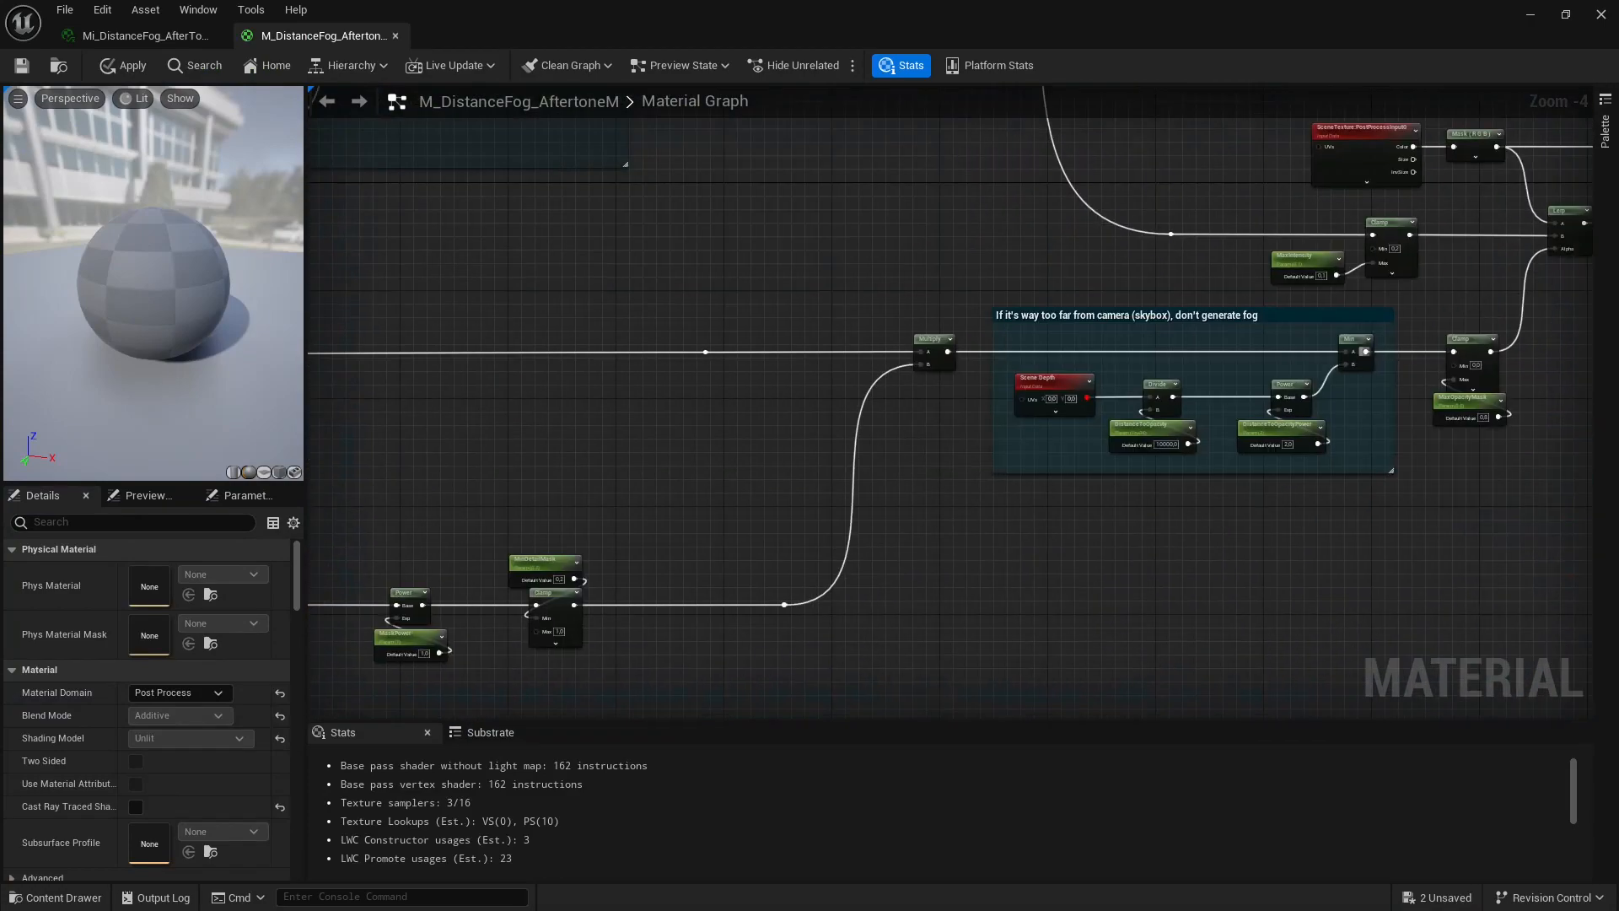
pyautogui.scroll(3, 1472, 302)
pyautogui.moveTo(1472, 301); pyautogui.dragTo(1230, 393, button='right')
pyautogui.moveTo(1155, 483); pyautogui.dragTo(1433, 439, button='right')
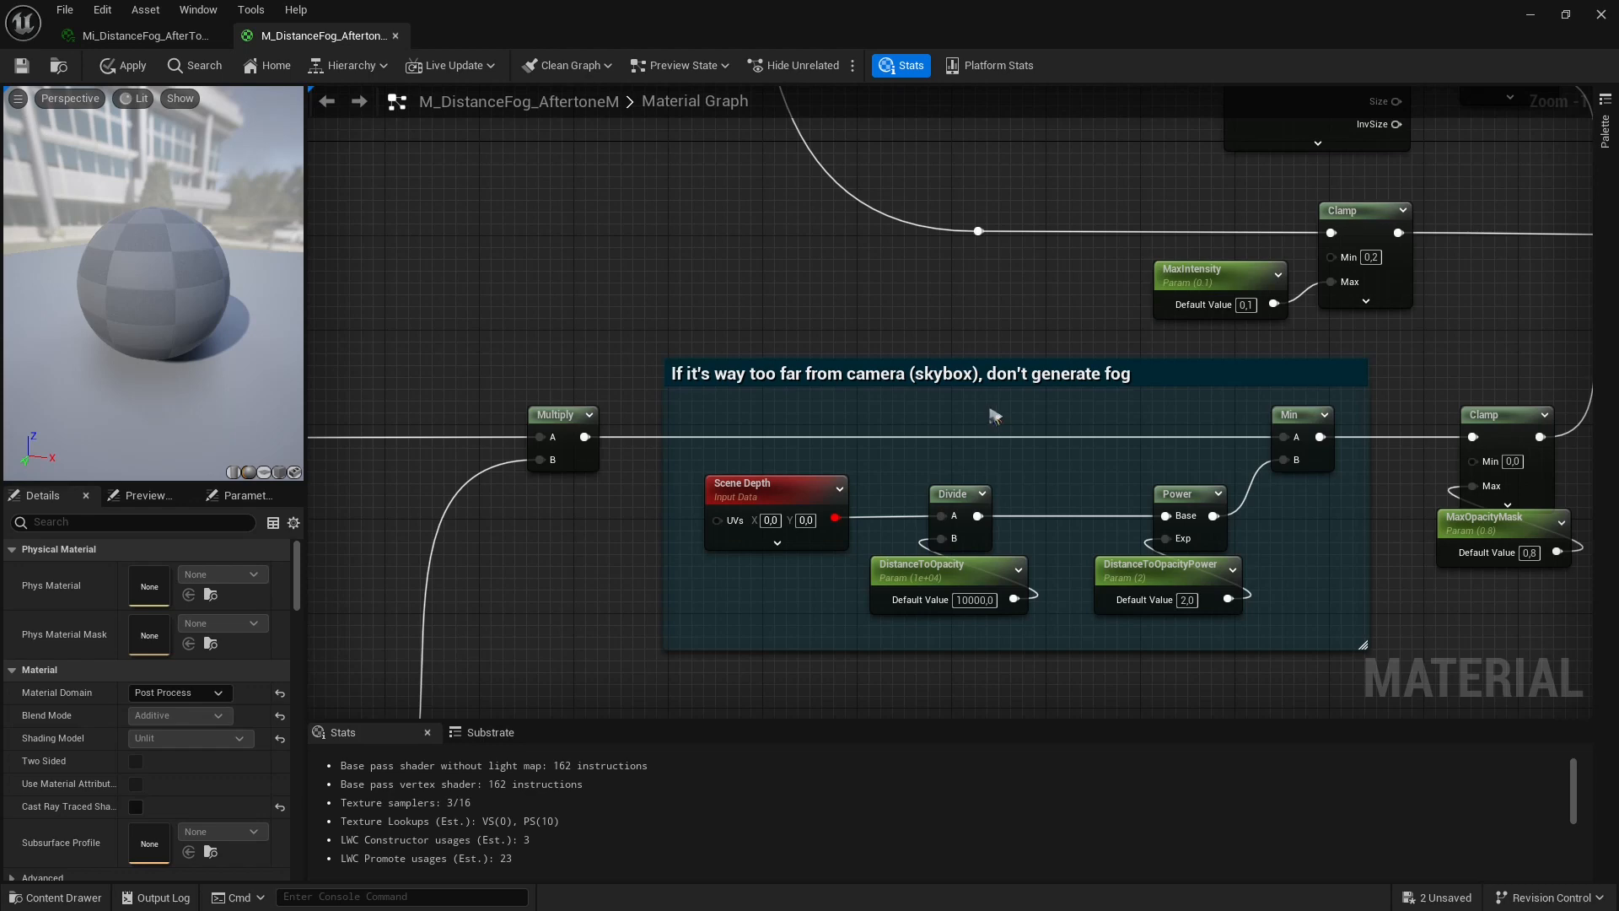
pyautogui.moveTo(1384, 287); pyautogui.dragTo(1270, 372, button='right')
pyautogui.scroll(-1, 1069, 545)
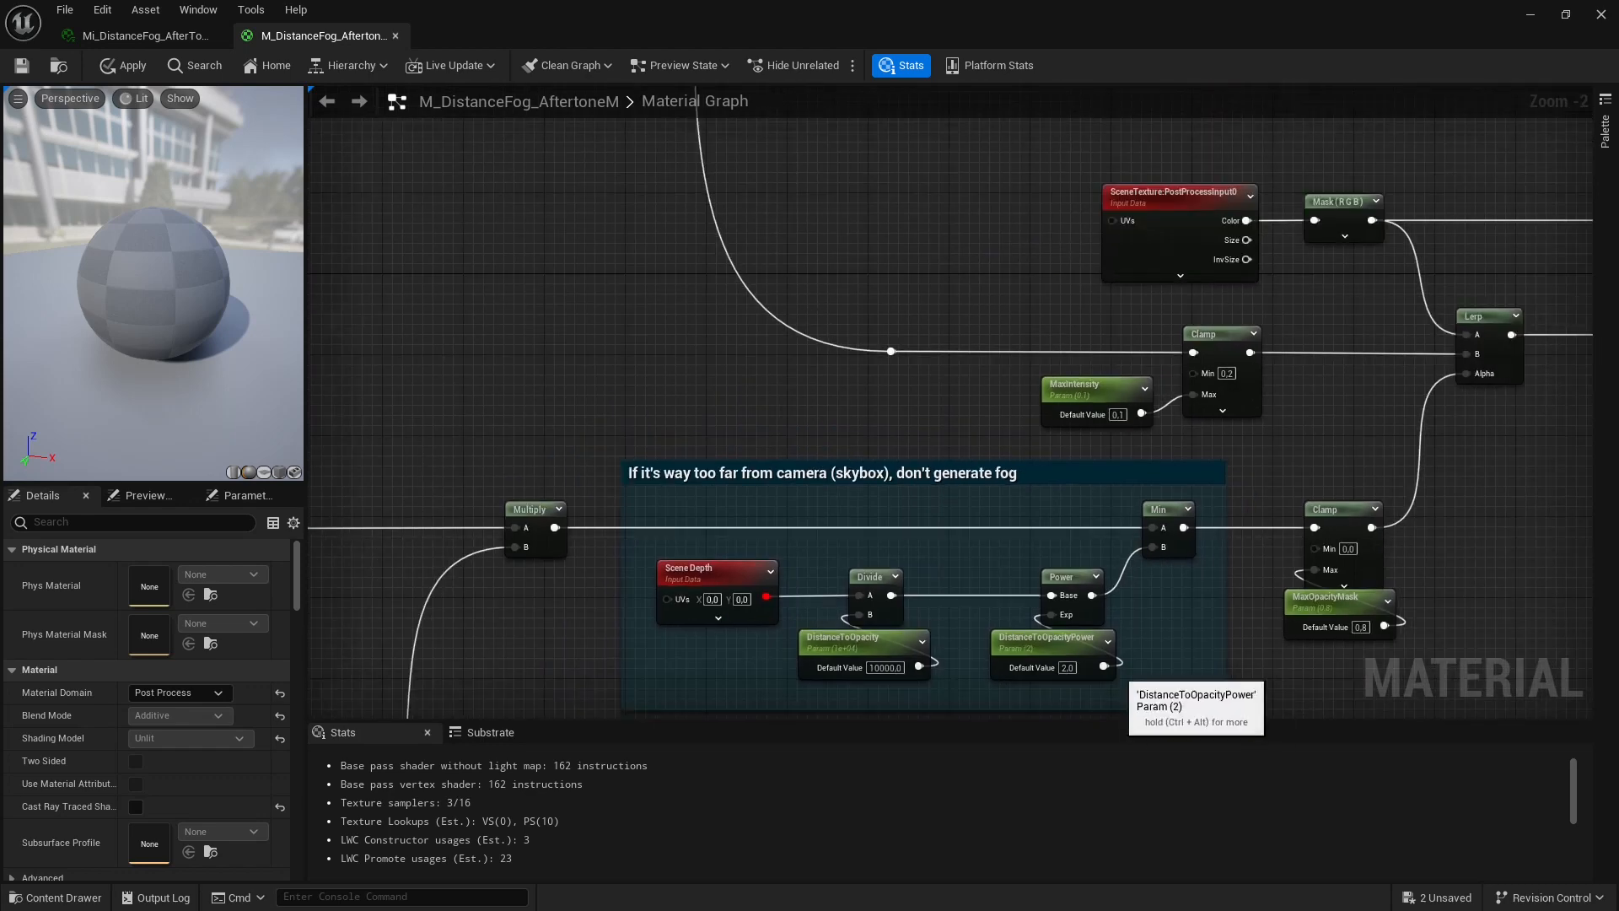
pyautogui.scroll(2, 968, 678)
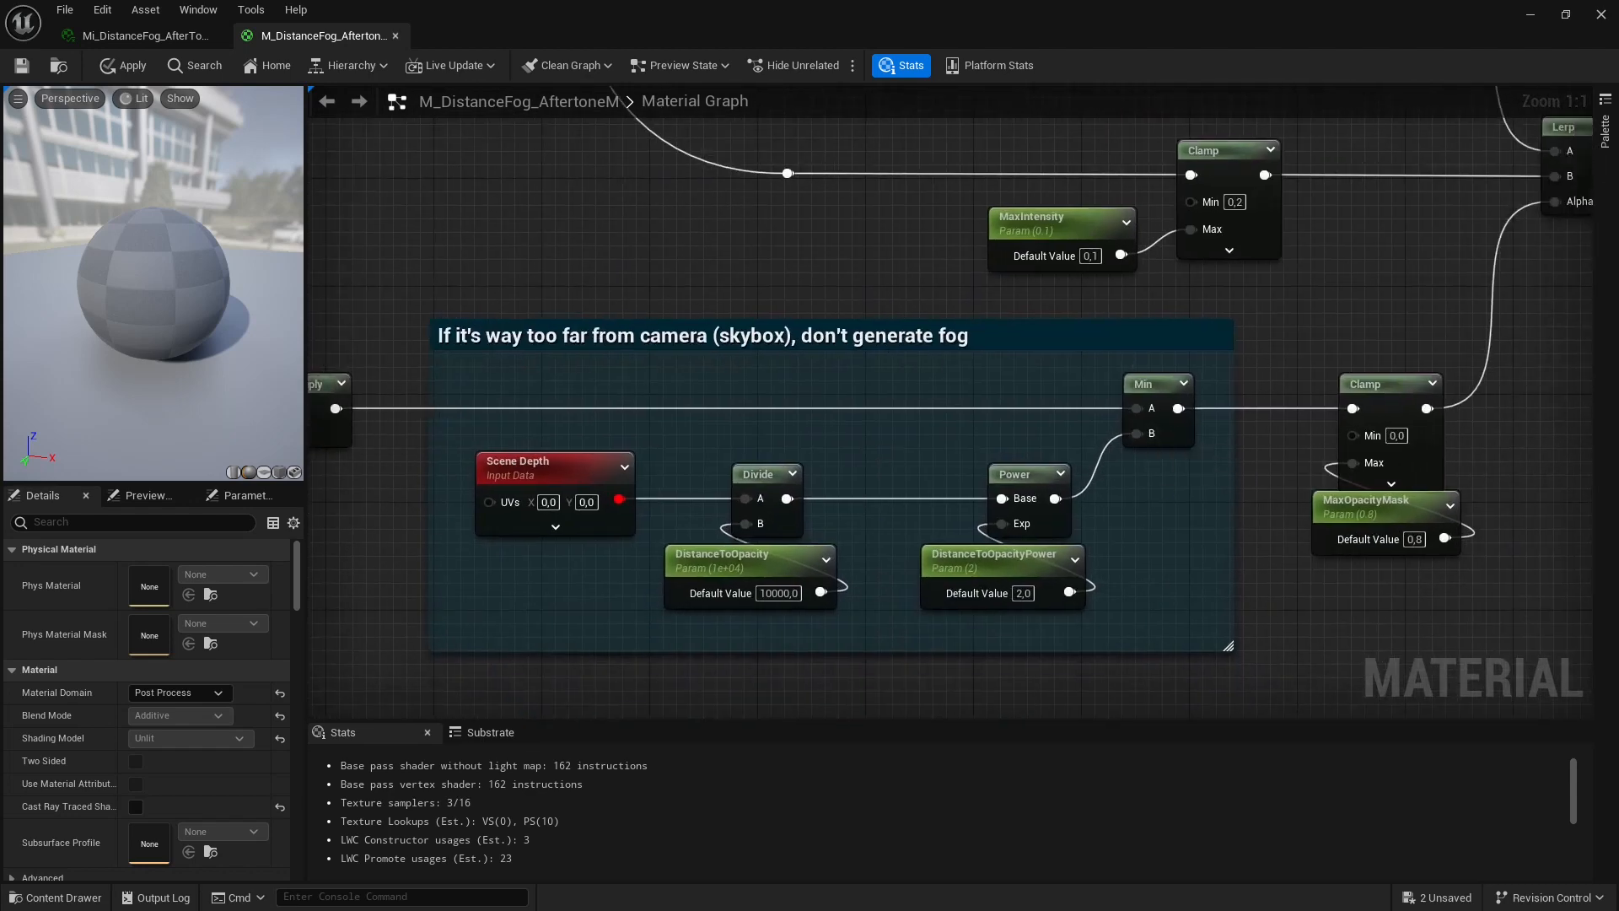
pyautogui.scroll(-4, 1042, 508)
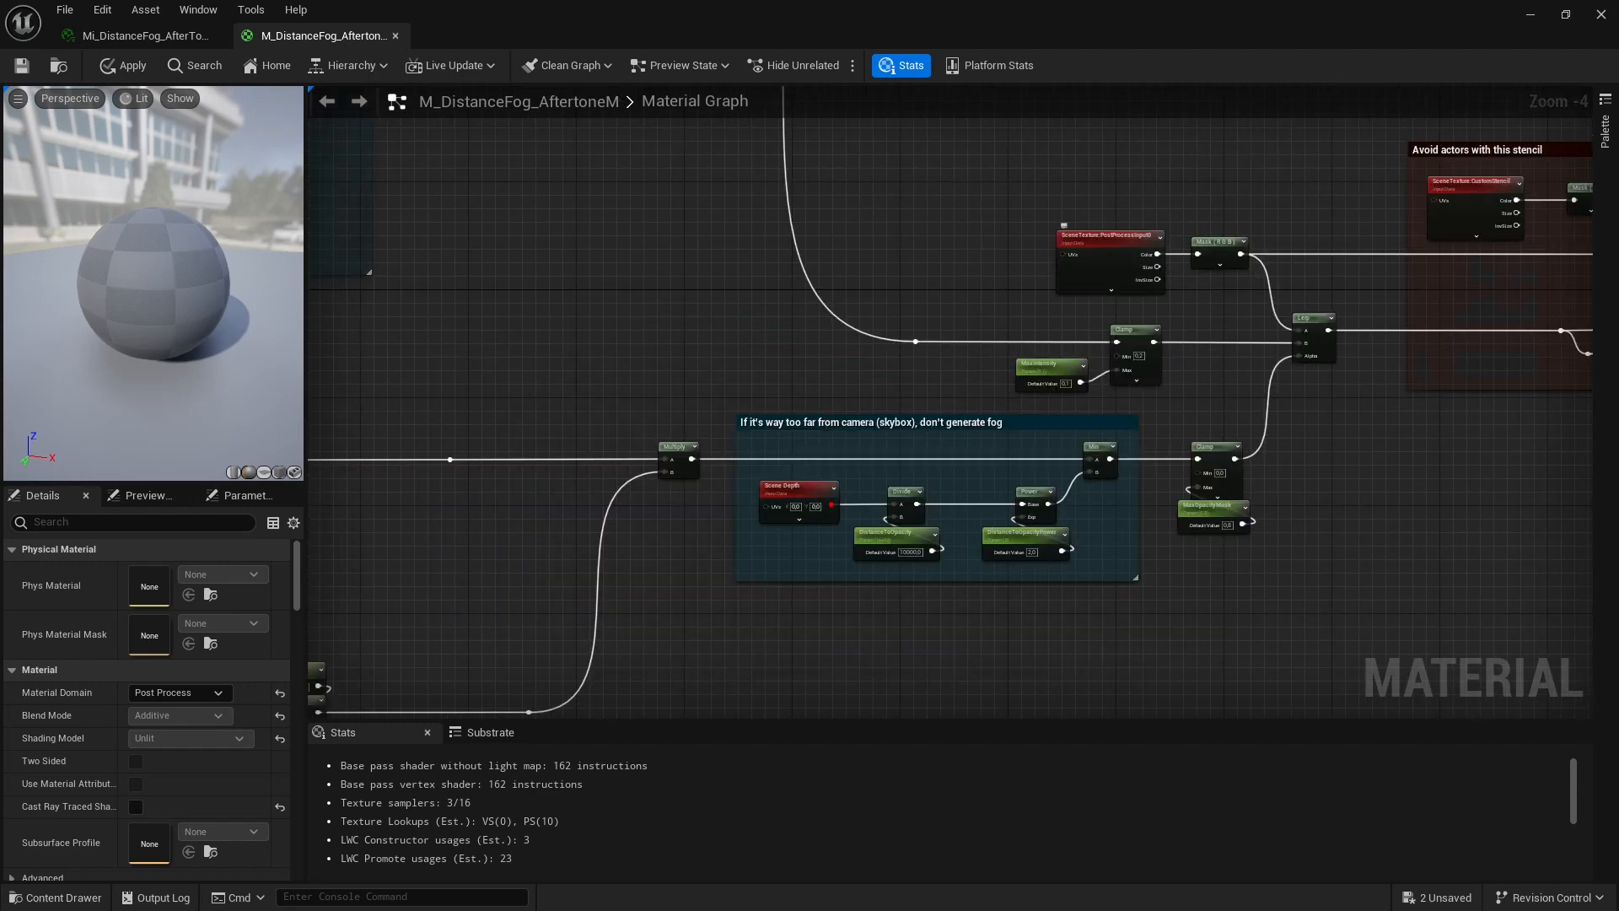
pyautogui.scroll(2, 1020, 298)
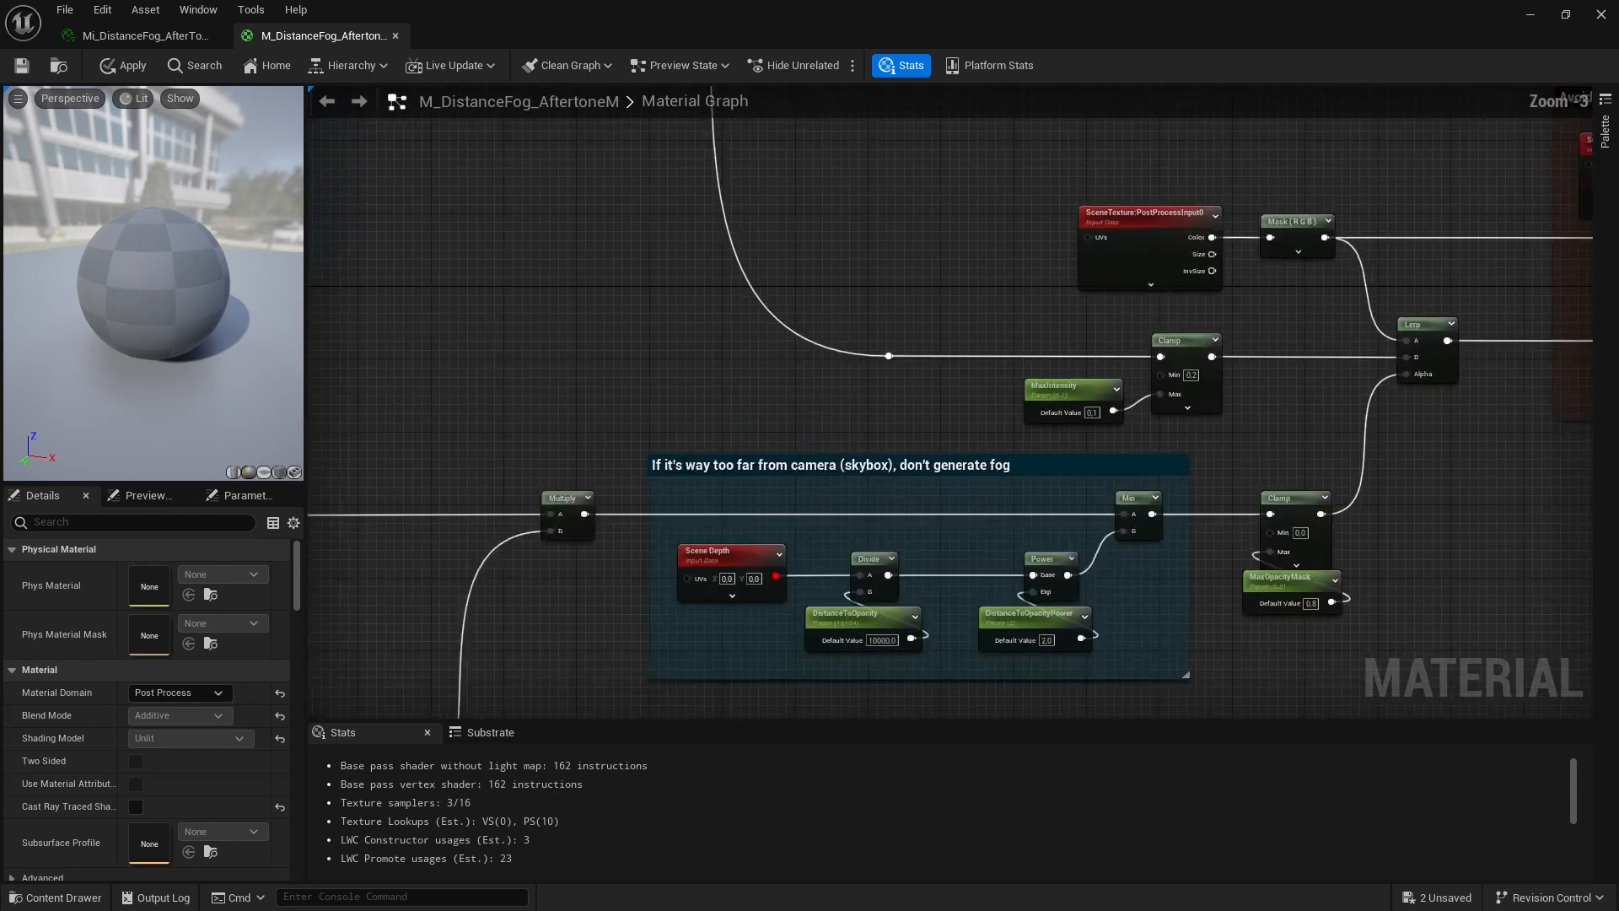
# Trace the opacity mask from the Multiply before the skybox section back to the HeightFilter section and its ZLimit nodes.
pyautogui.moveTo(802, 421); pyautogui.dragTo(1253, 182, button='right')
pyautogui.scroll(-2, 1106, 407)
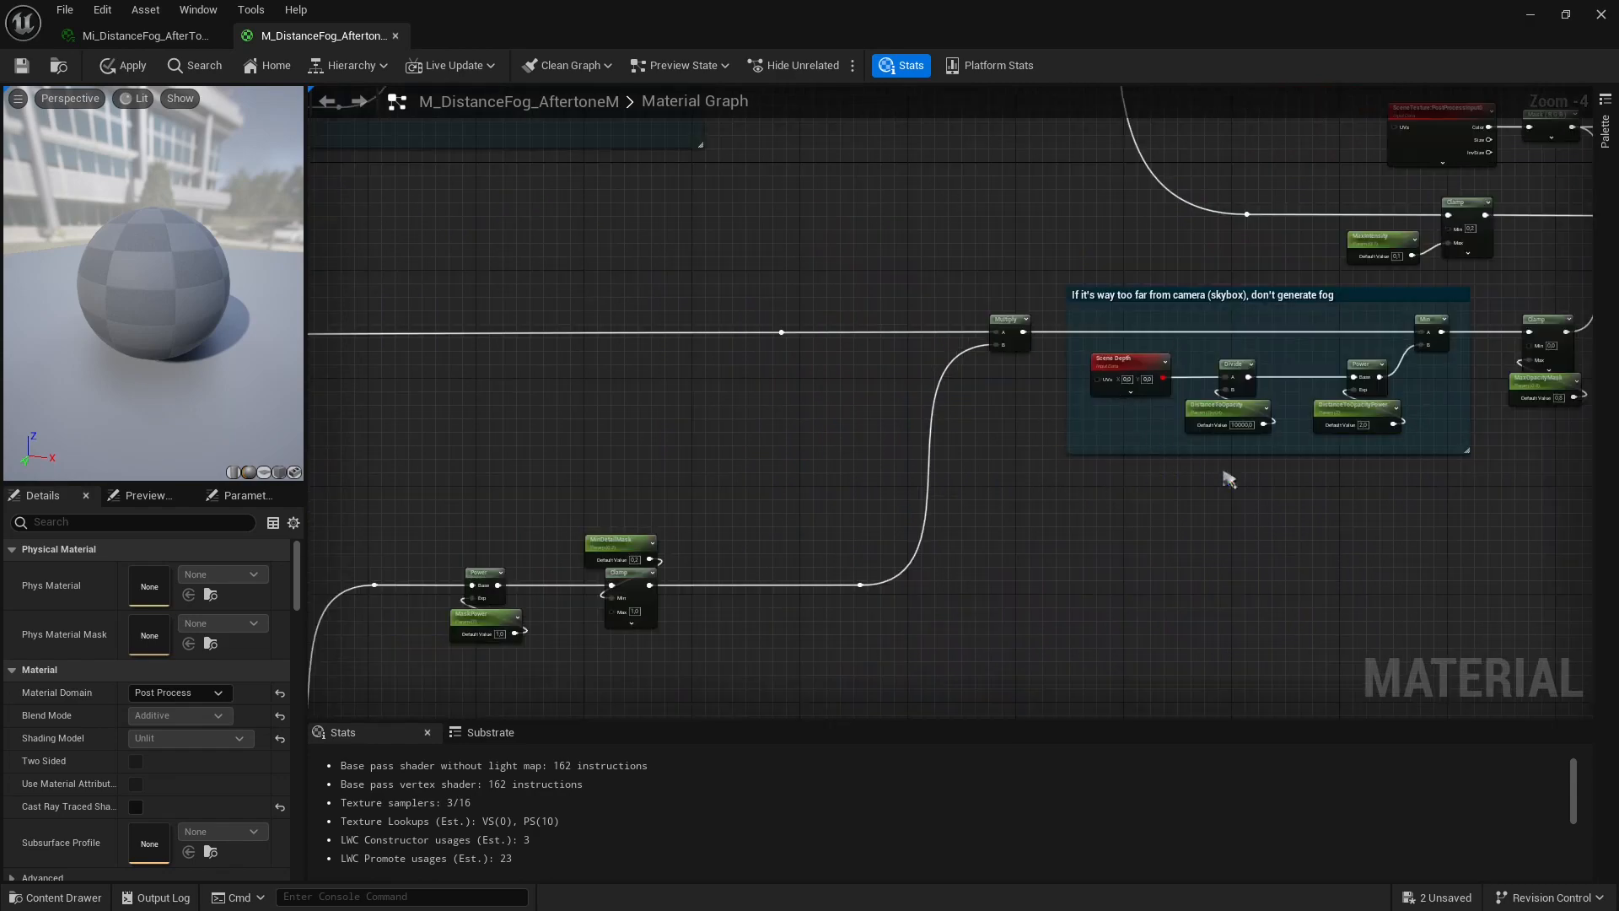
pyautogui.scroll(2, 1224, 523)
pyautogui.scroll(-2, 1084, 526)
pyautogui.moveTo(961, 597); pyautogui.dragTo(1301, 797, button='right')
pyautogui.scroll(4, 1109, 554)
pyautogui.scroll(-4, 1062, 367)
pyautogui.moveTo(666, 386); pyautogui.dragTo(1585, 452, button='right')
pyautogui.moveTo(900, 499); pyautogui.dragTo(1265, 536, button='right')
pyautogui.scroll(4, 1265, 535)
pyautogui.moveTo(1264, 536); pyautogui.dragTo(1559, 679, button='right')
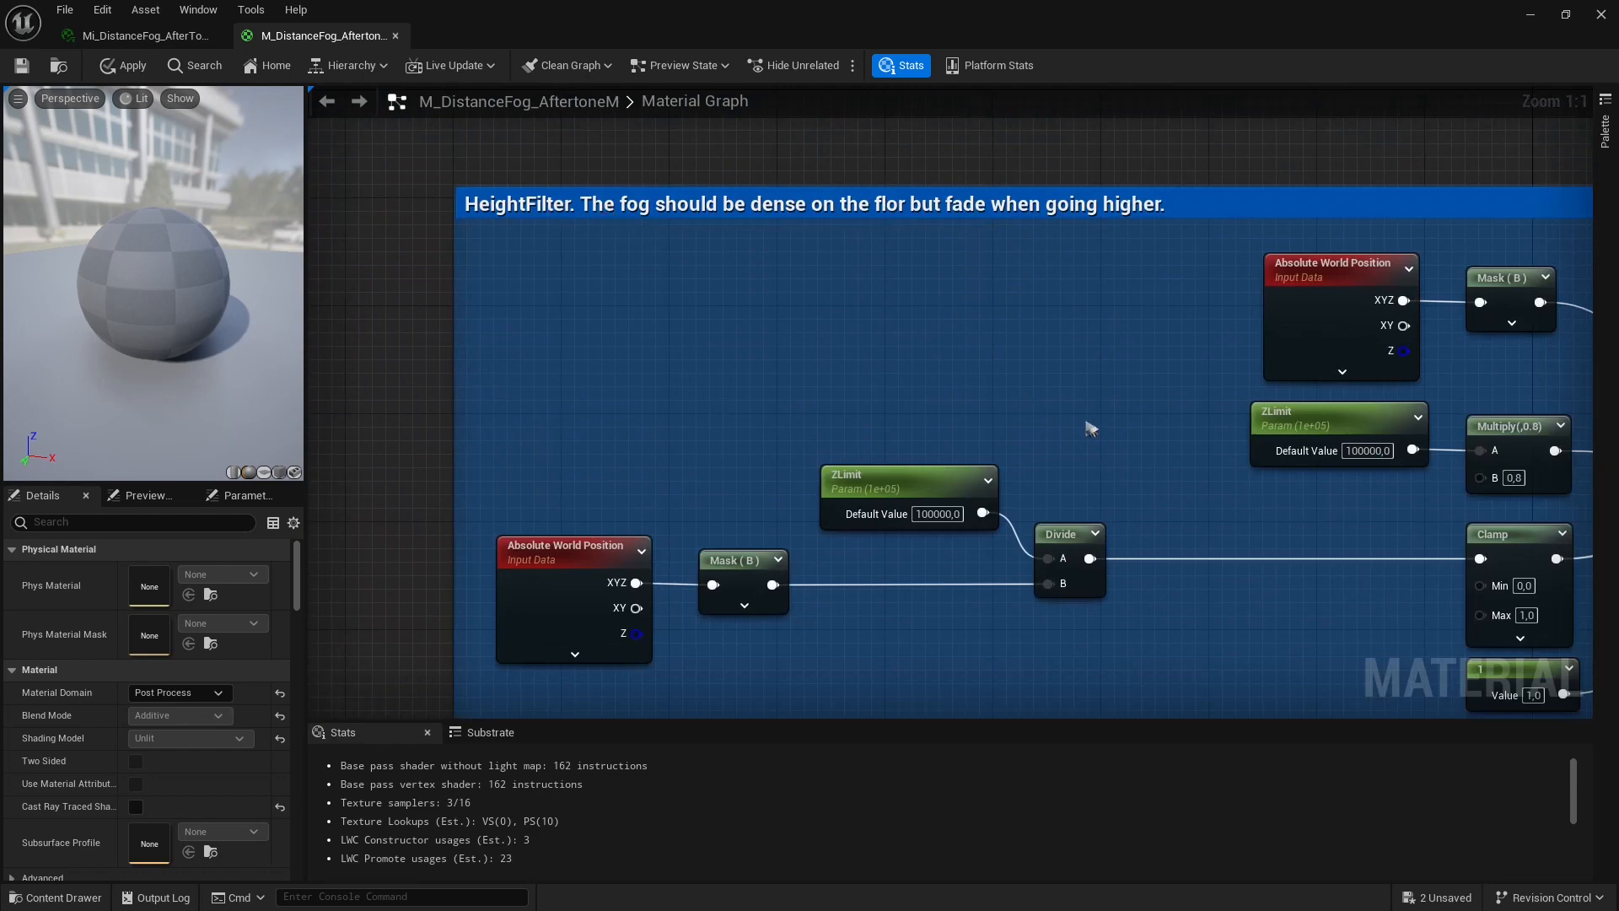
pyautogui.scroll(-3, 1088, 428)
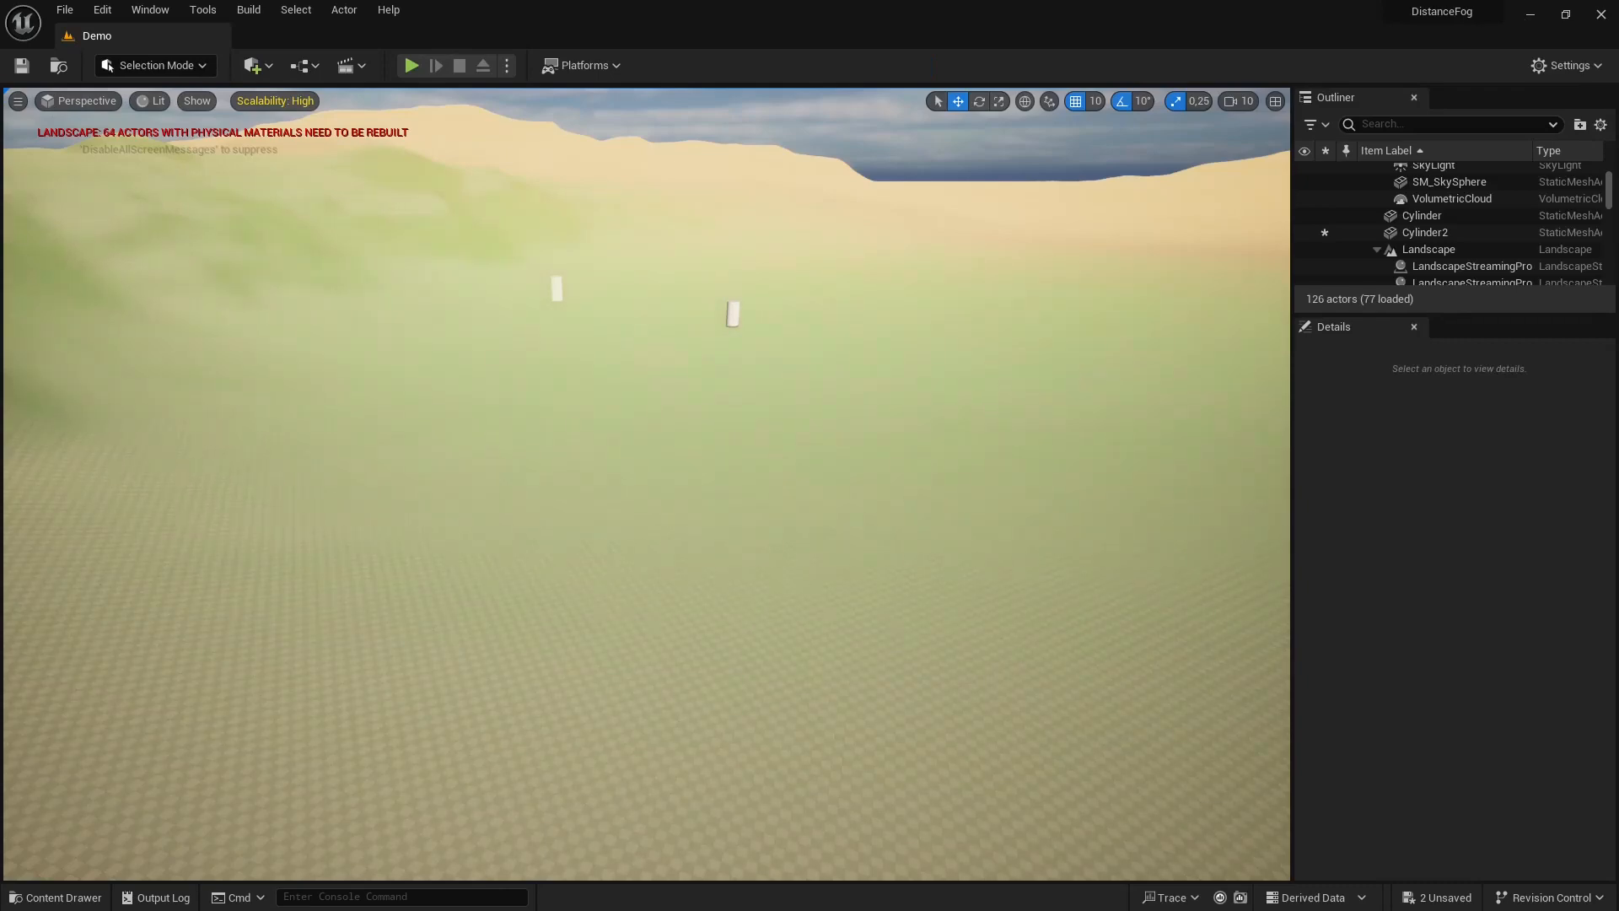
# Fly around the level viewport to compare the fog's density near the ground and from higher up.
pyautogui.moveTo(647, 484); pyautogui.dragTo(647, 608, button='right')
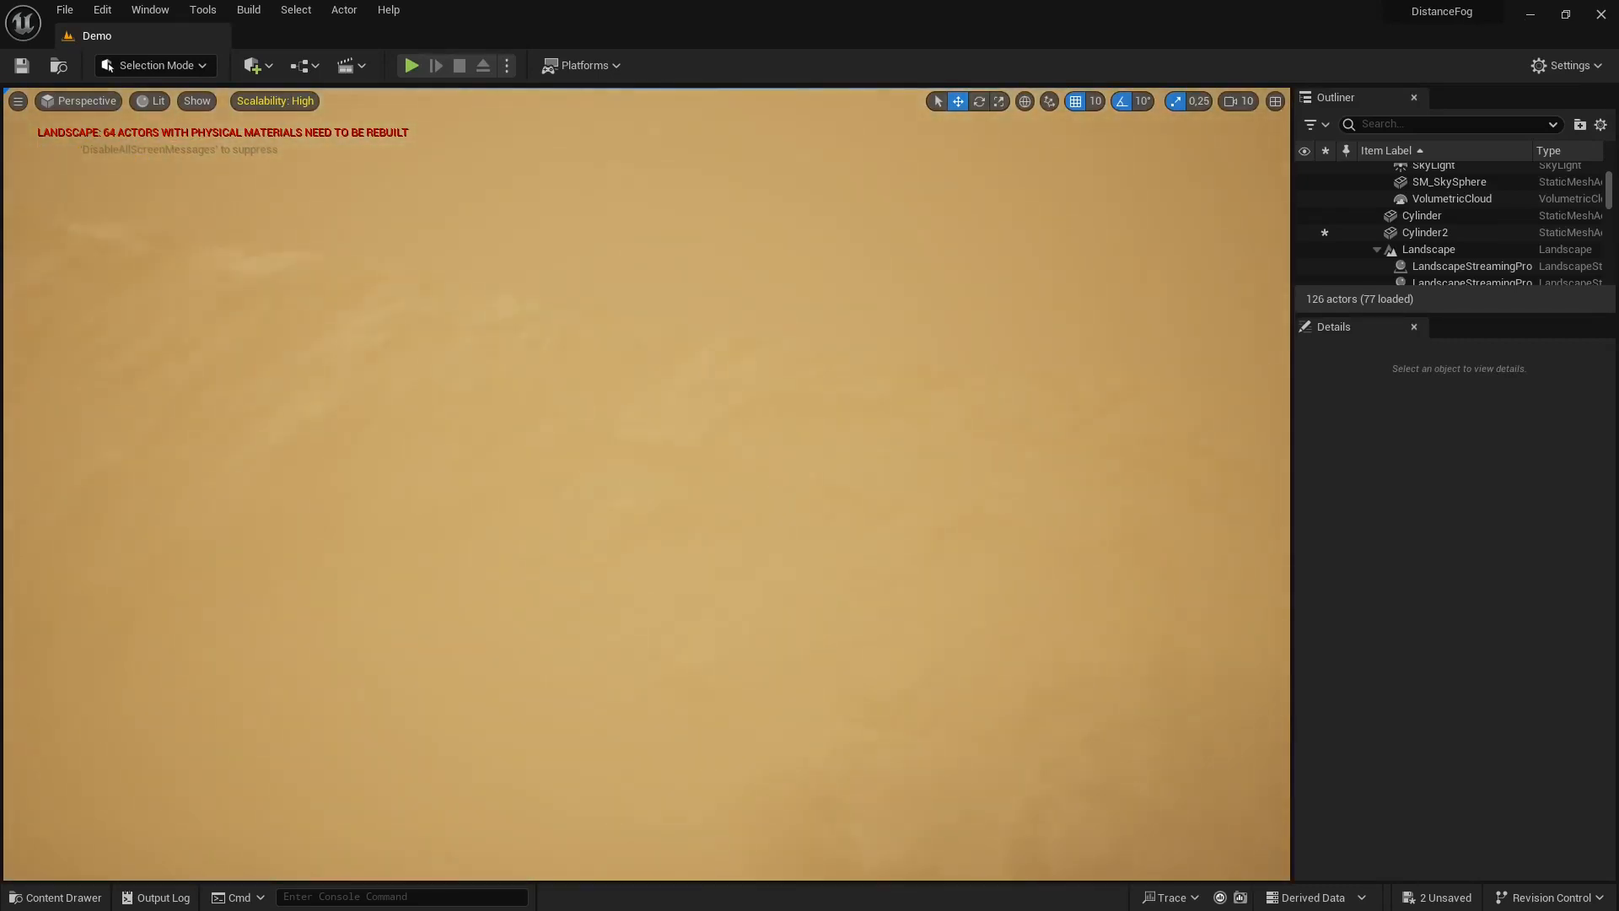
pyautogui.moveTo(827, 339)
pyautogui.mouseDown(button='right')
pyautogui.moveTo(818, 295)
pyautogui.moveTo(827, 339)
pyautogui.mouseUp(button='right')
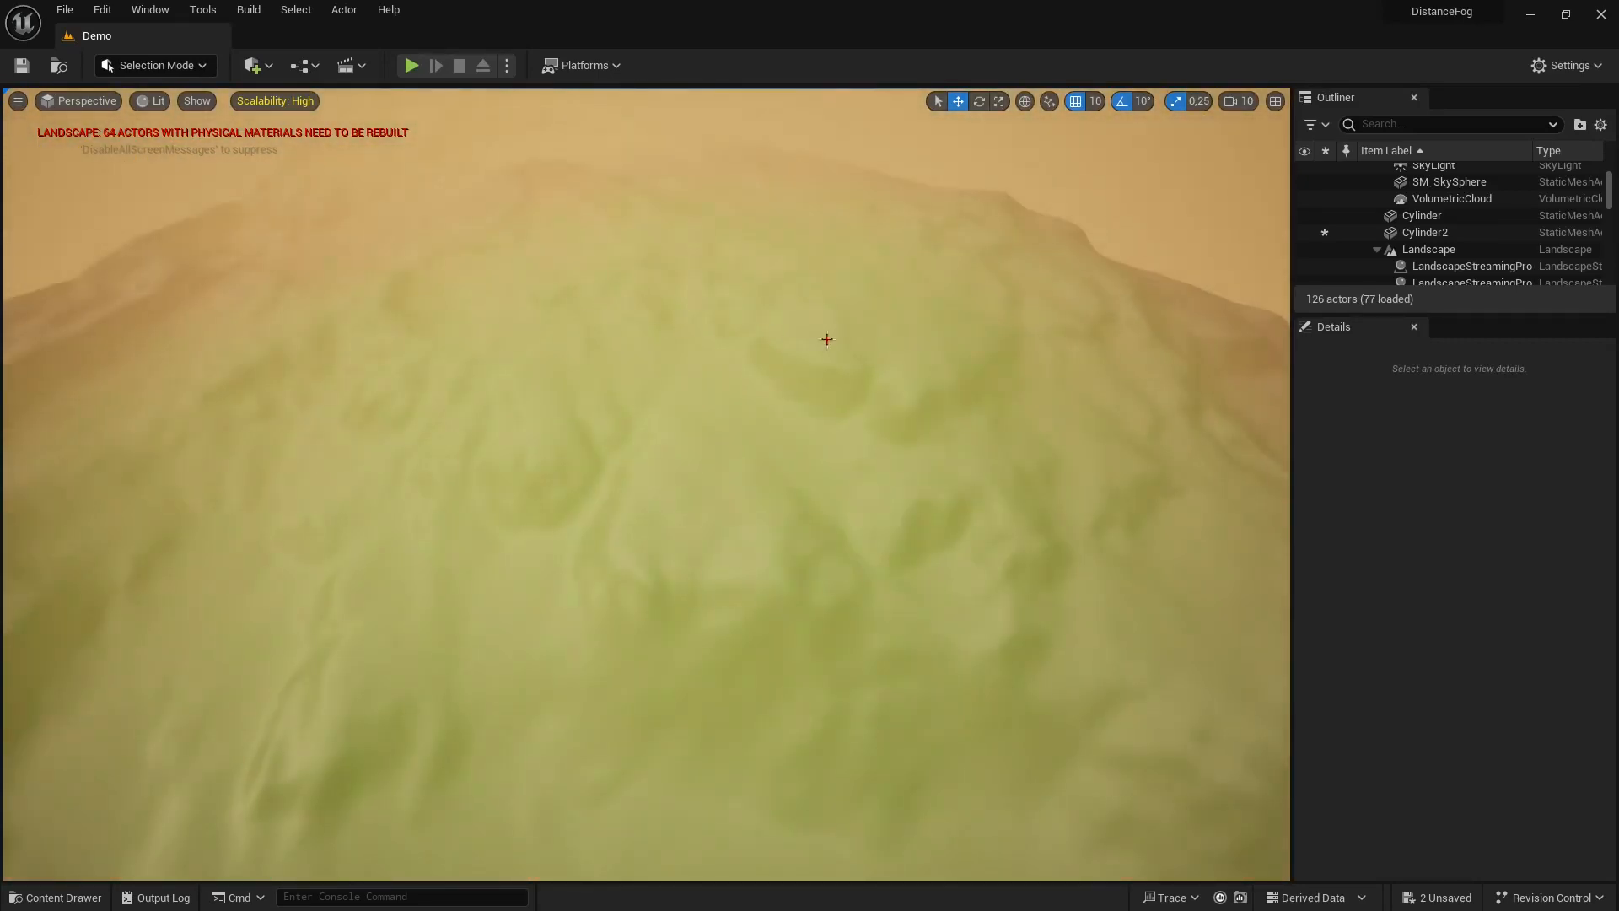
pyautogui.moveTo(738, 426); pyautogui.dragTo(1033, 421, button='right')
pyautogui.moveTo(647, 484); pyautogui.dragTo(309, 476, button='right')
pyautogui.moveTo(1024, 392); pyautogui.dragTo(1024, 507, button='right')
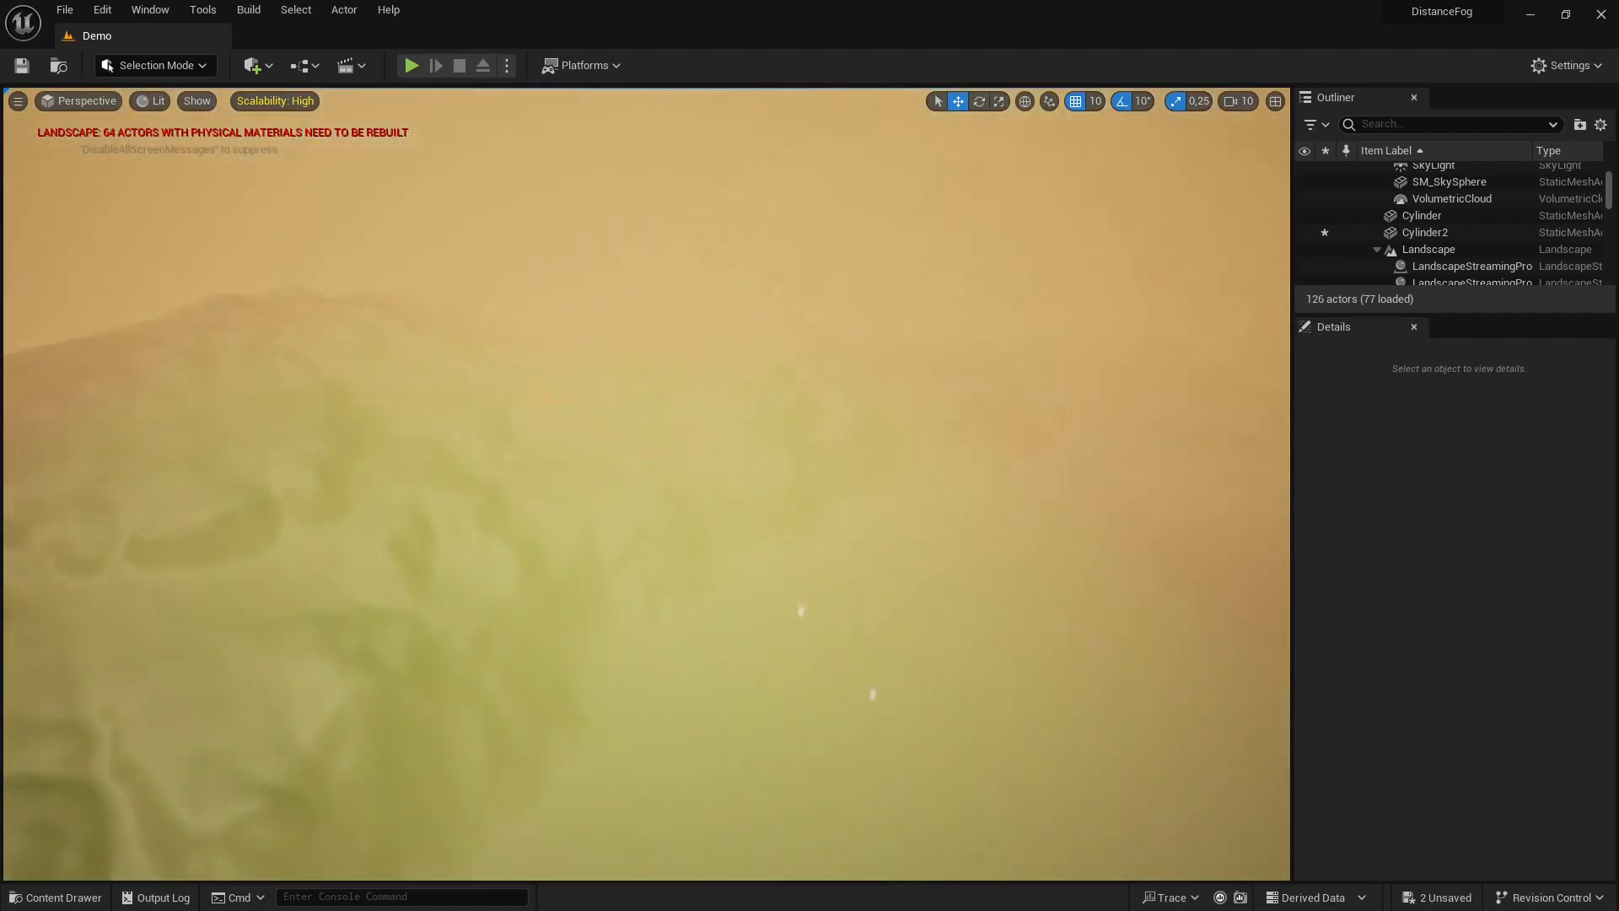
pyautogui.moveTo(718, 473); pyautogui.dragTo(718, 396, button='right')
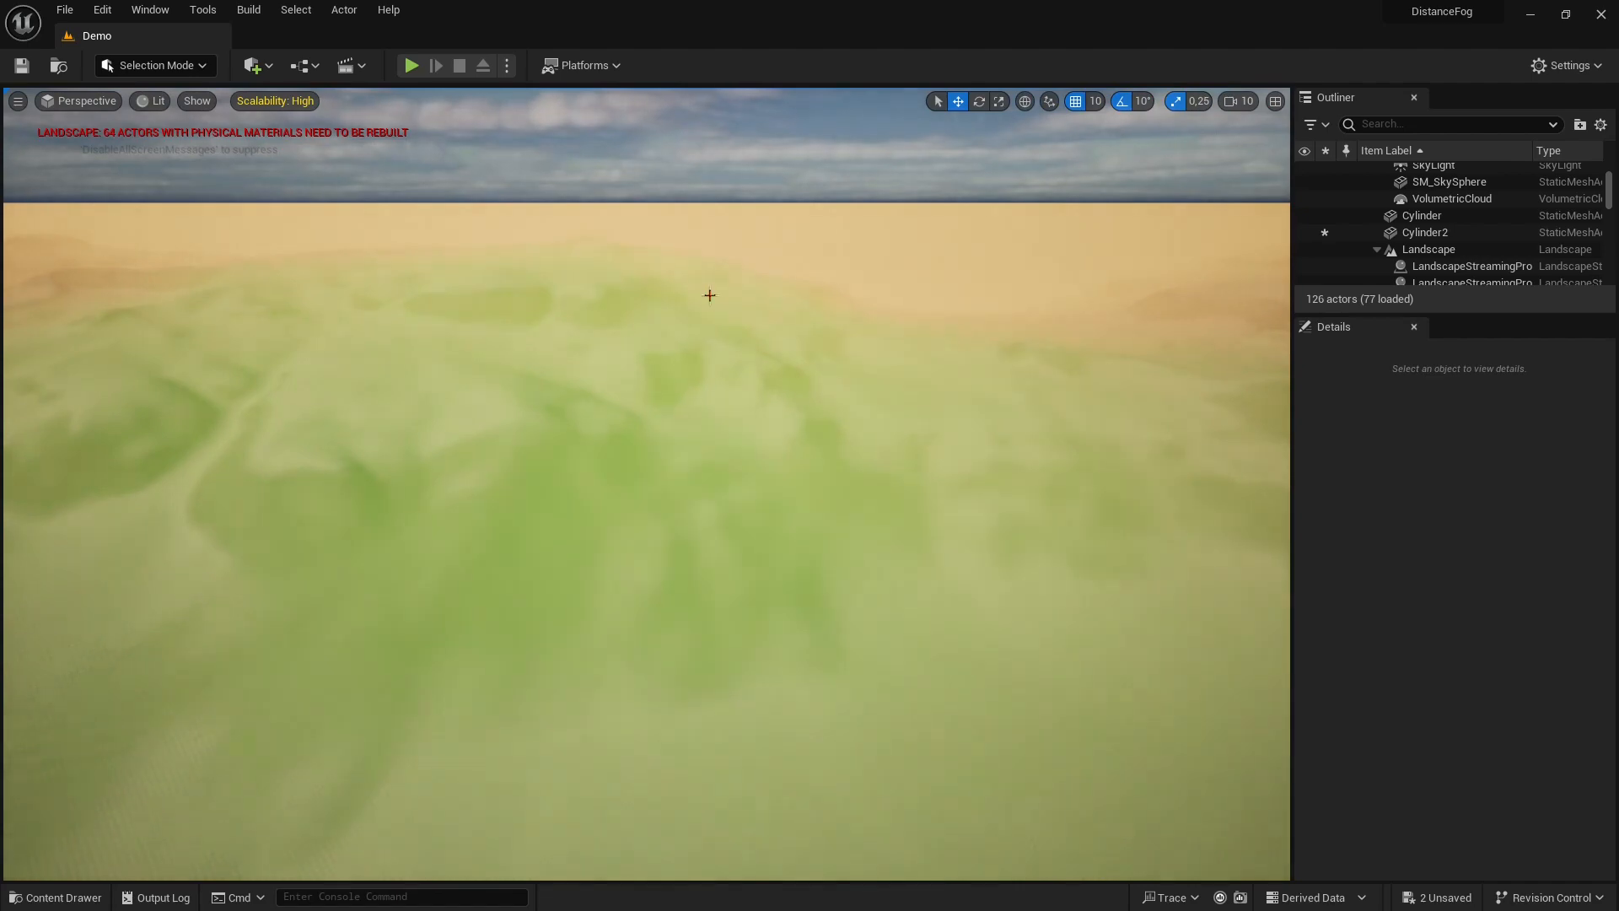
pyautogui.moveTo(709, 293); pyautogui.dragTo(708, 224, button='right')
pyautogui.moveTo(1093, 404); pyautogui.dragTo(1093, 579, button='right')
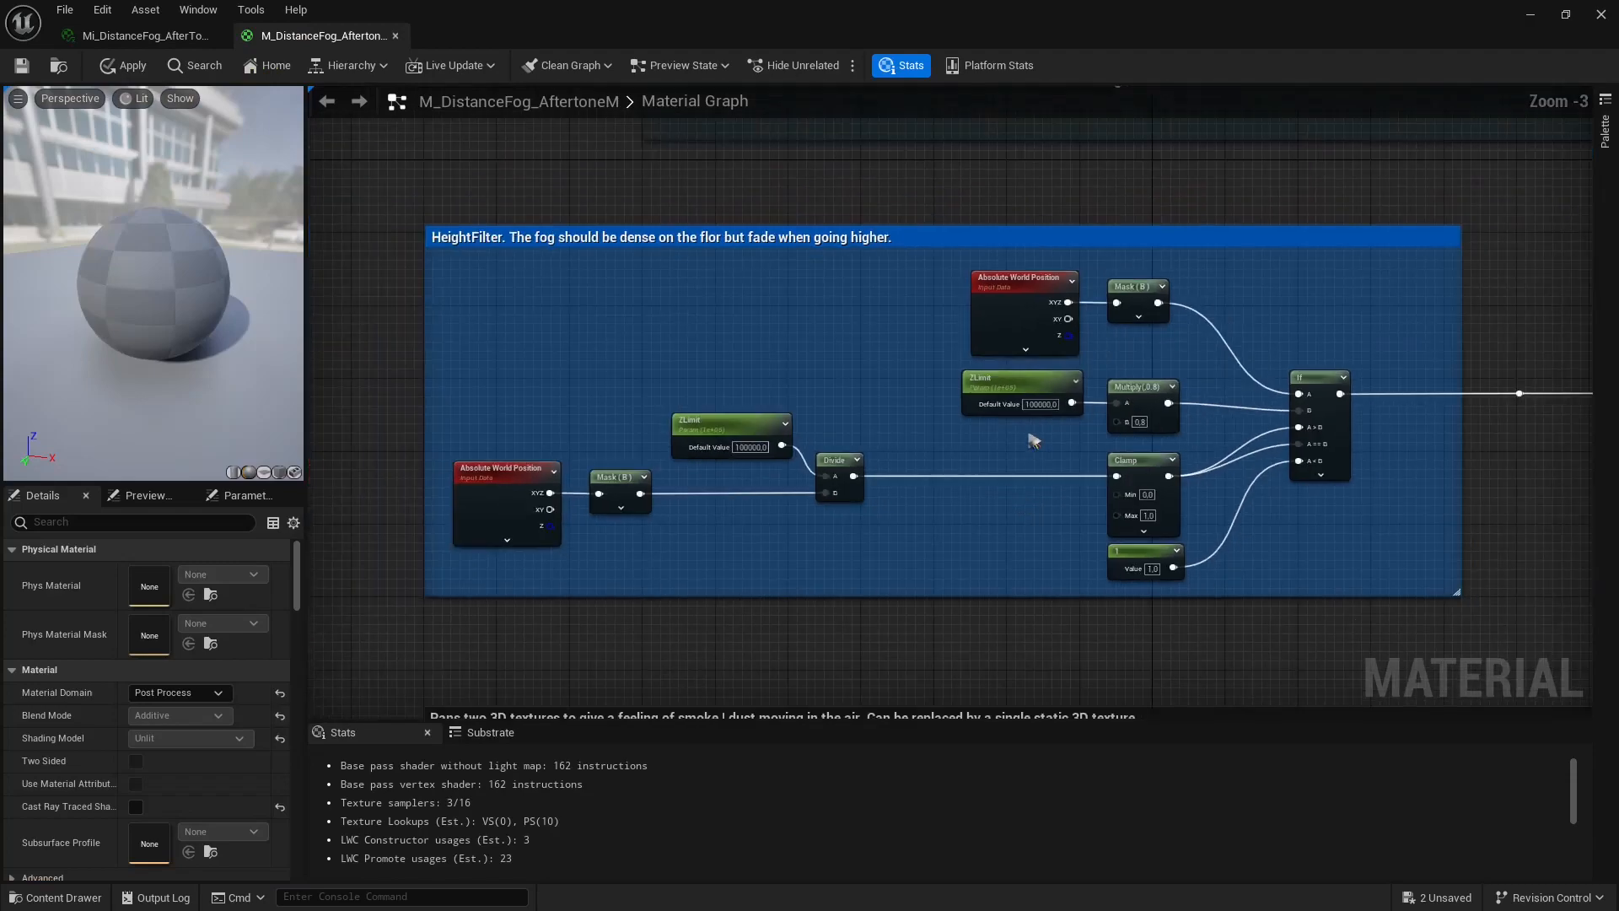
# Follow the HeightFilter output to the Multiply node ahead of the skybox section and select that node.
pyautogui.scroll(-1, 1054, 461)
pyautogui.scroll(1, 790, 464)
pyautogui.moveTo(1533, 548); pyautogui.dragTo(347, 498, button='right')
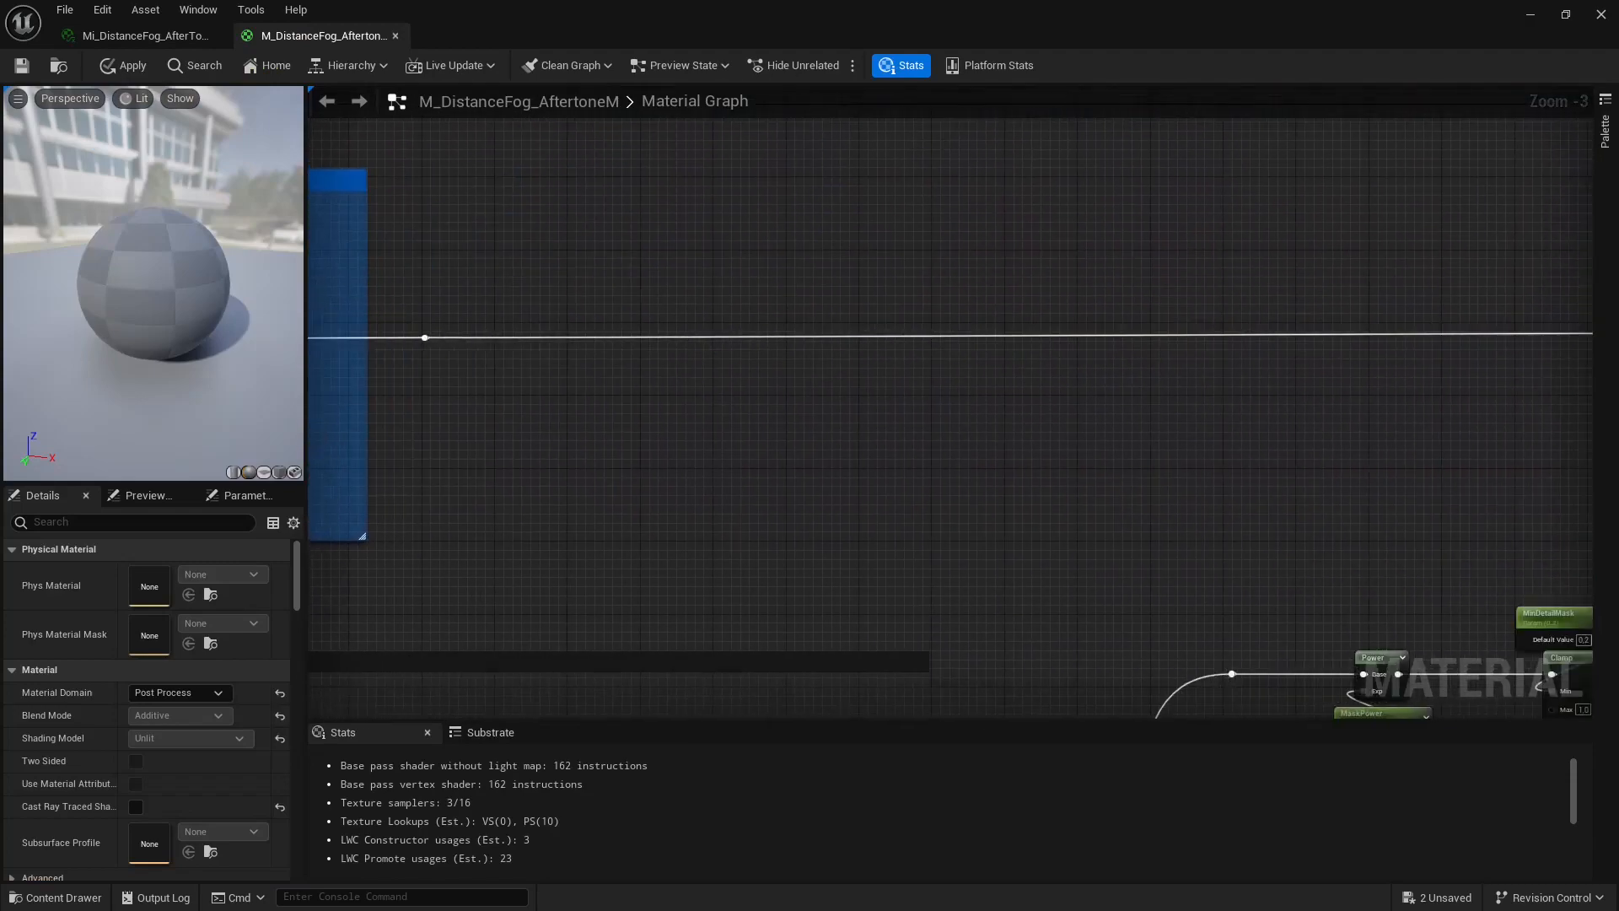
pyautogui.moveTo(1467, 489); pyautogui.dragTo(419, 480, button='right')
pyautogui.moveTo(1036, 332); pyautogui.dragTo(862, 378, button='right')
pyautogui.click(862, 377)
pyautogui.moveTo(1141, 331); pyautogui.dragTo(899, 397, button='right')
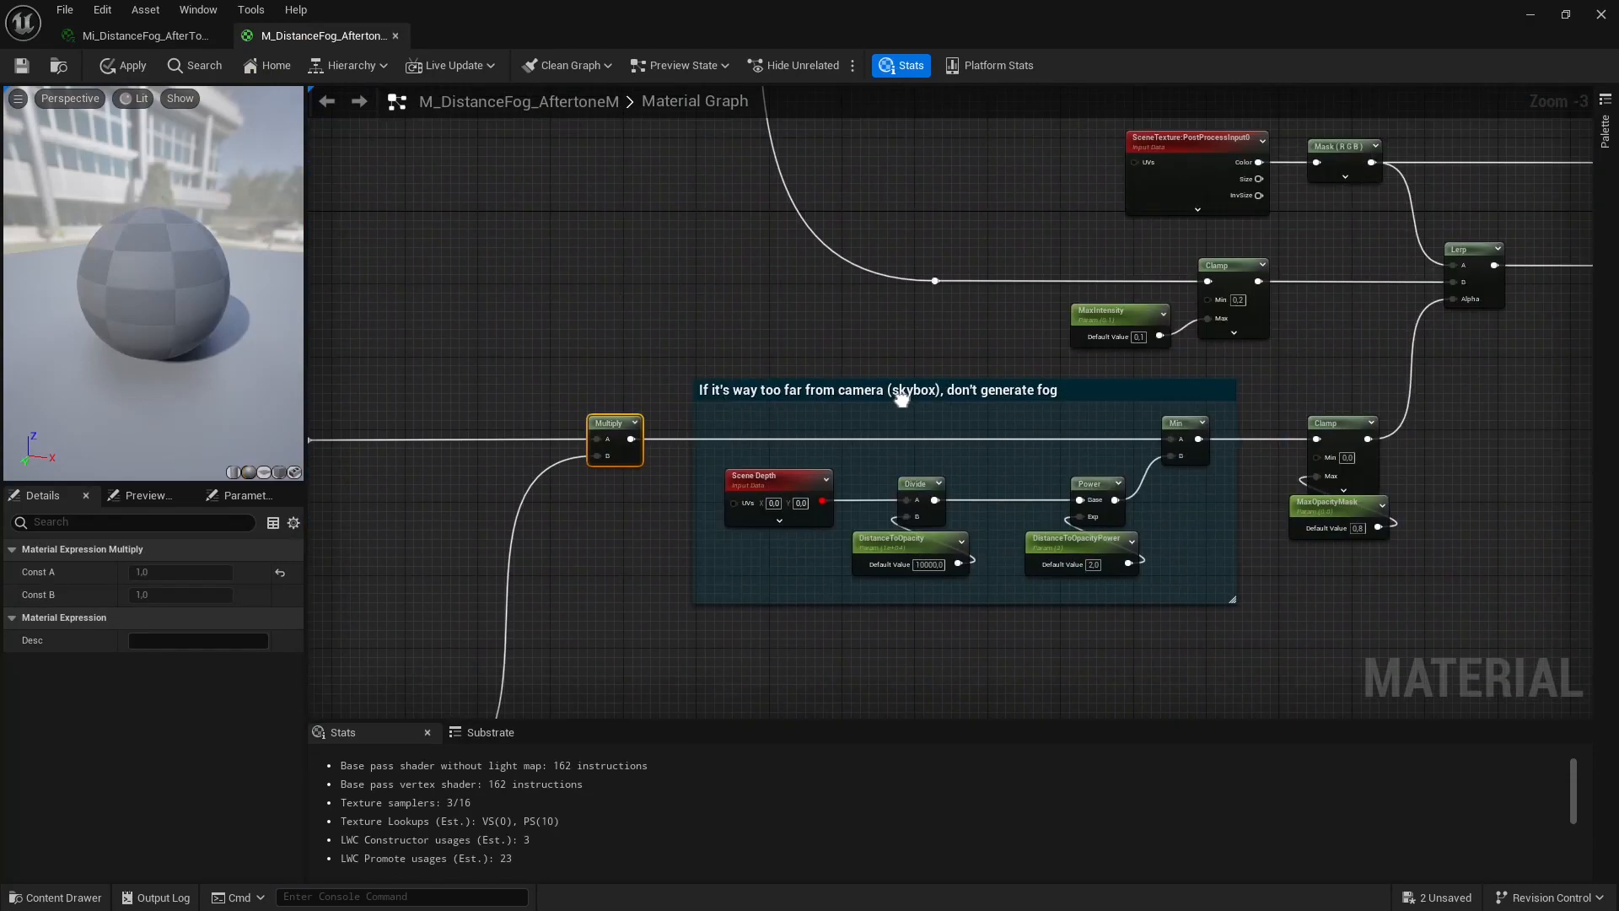
# Trace the Multiply node's A input back to the HeightFilter's If node and examine its inputs.
pyautogui.moveTo(467, 452); pyautogui.dragTo(958, 396, button='right')
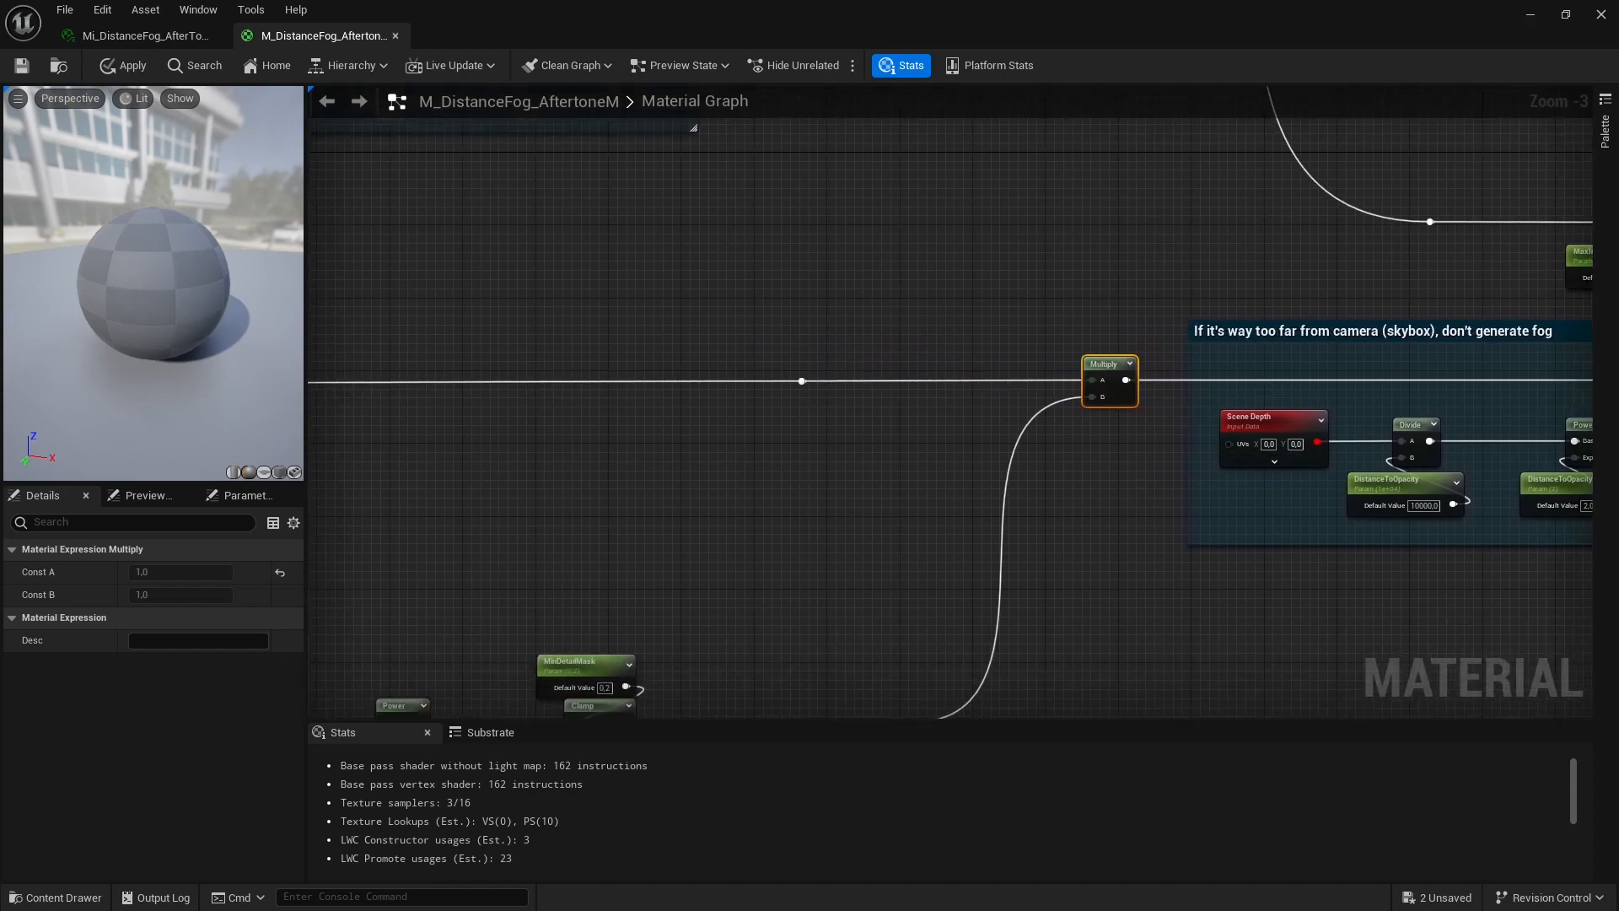
pyautogui.moveTo(628, 475); pyautogui.dragTo(1534, 473, button='right')
pyautogui.moveTo(674, 455); pyautogui.dragTo(1388, 470, button='right')
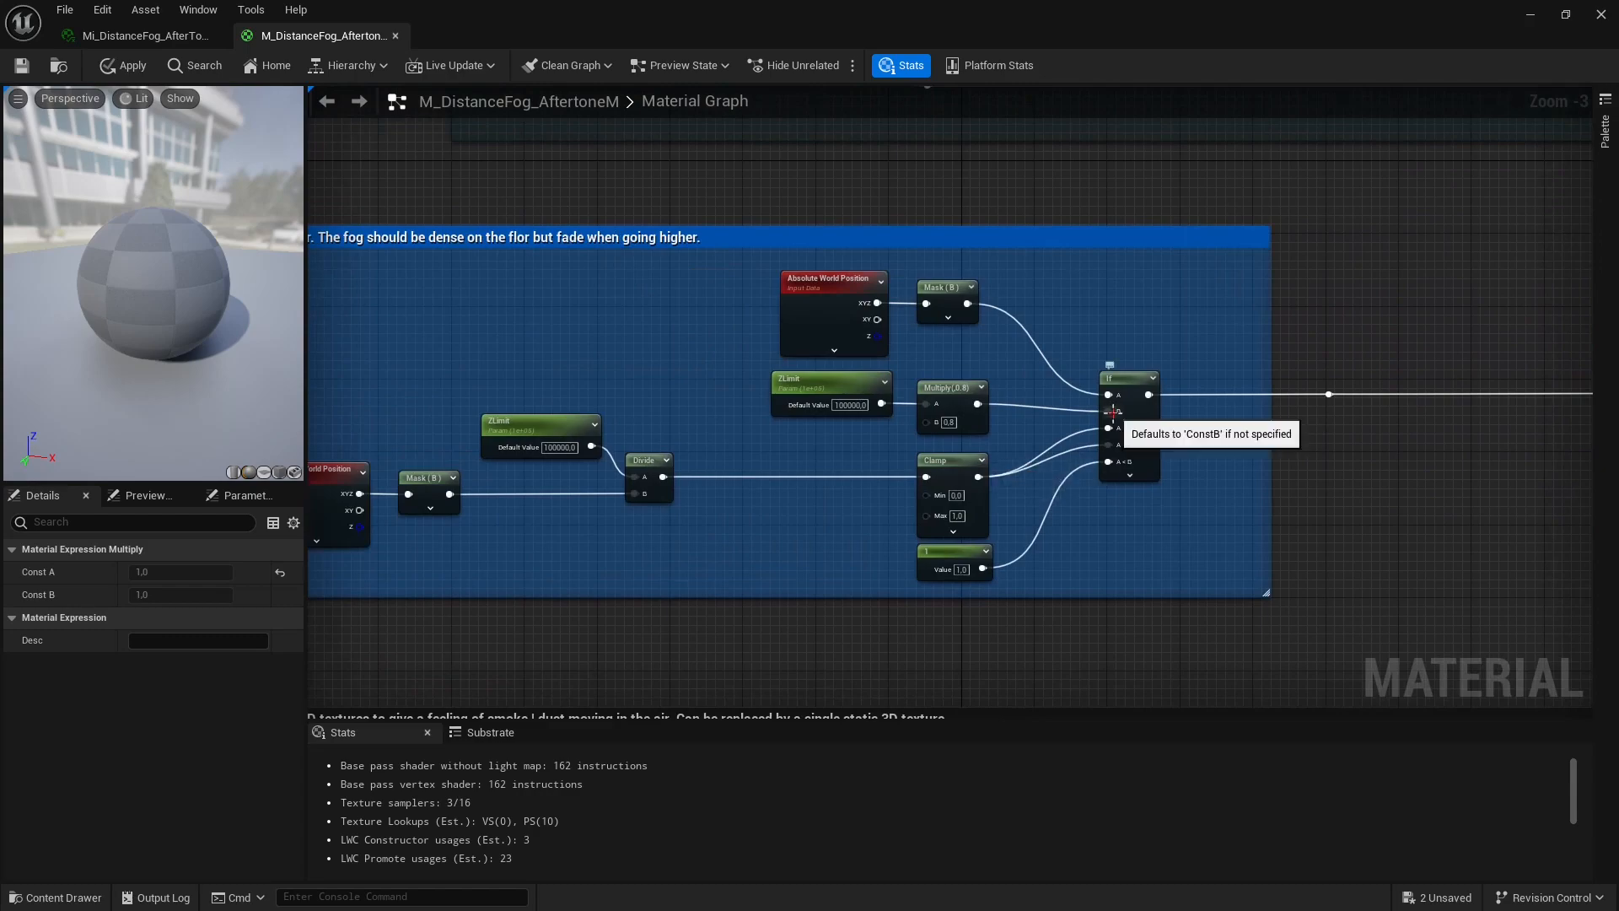
pyautogui.scroll(-2, 1111, 415)
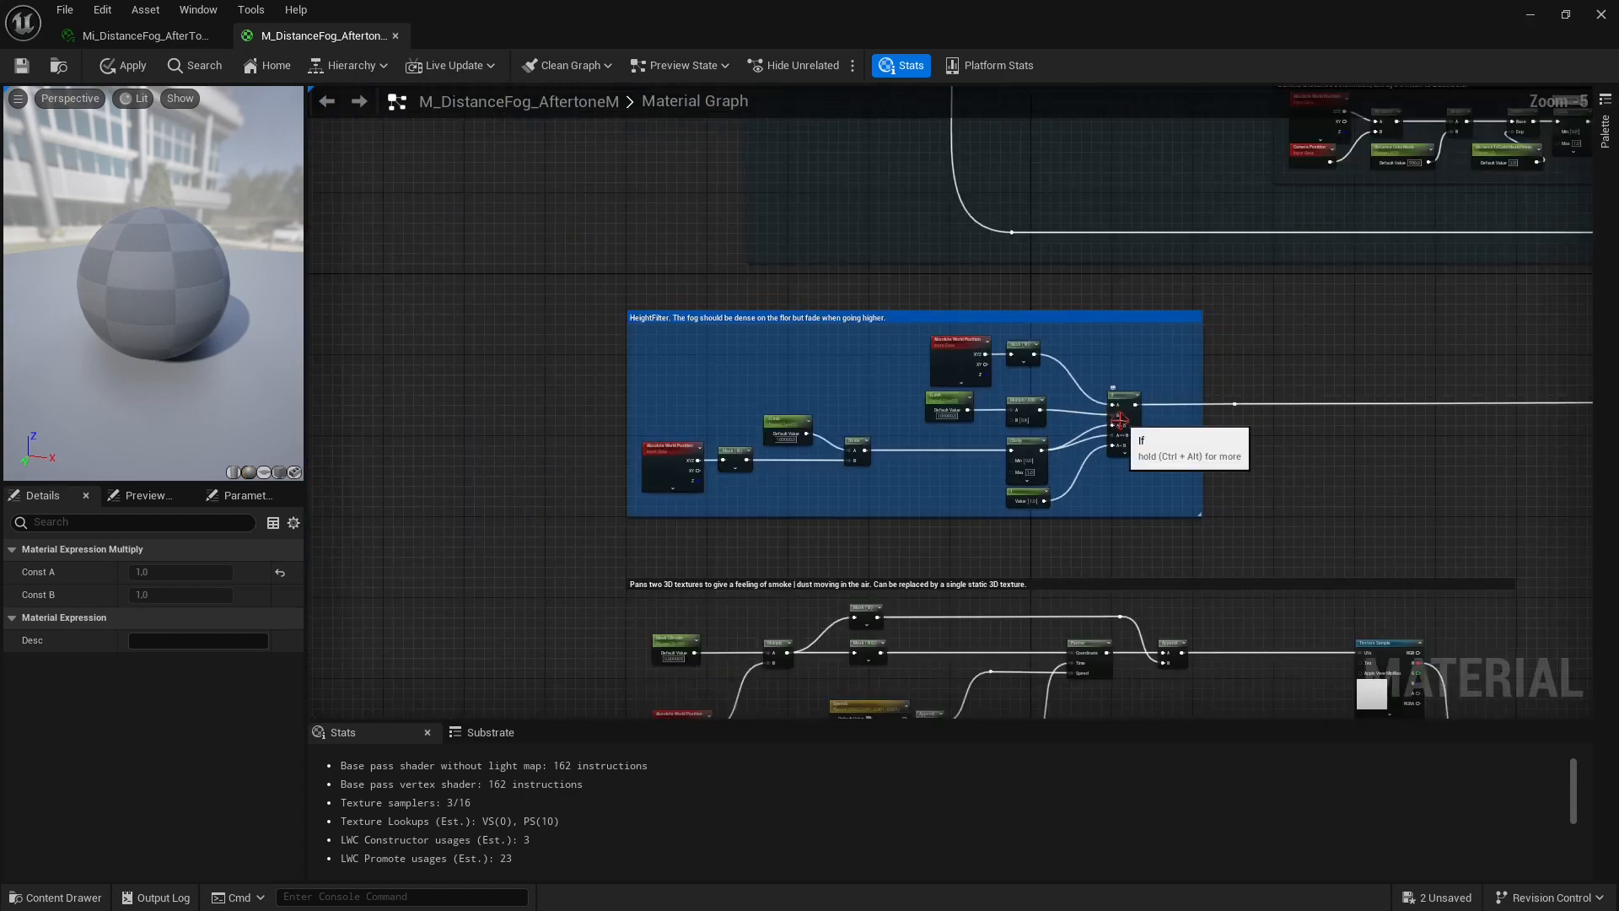
pyautogui.scroll(2, 1111, 422)
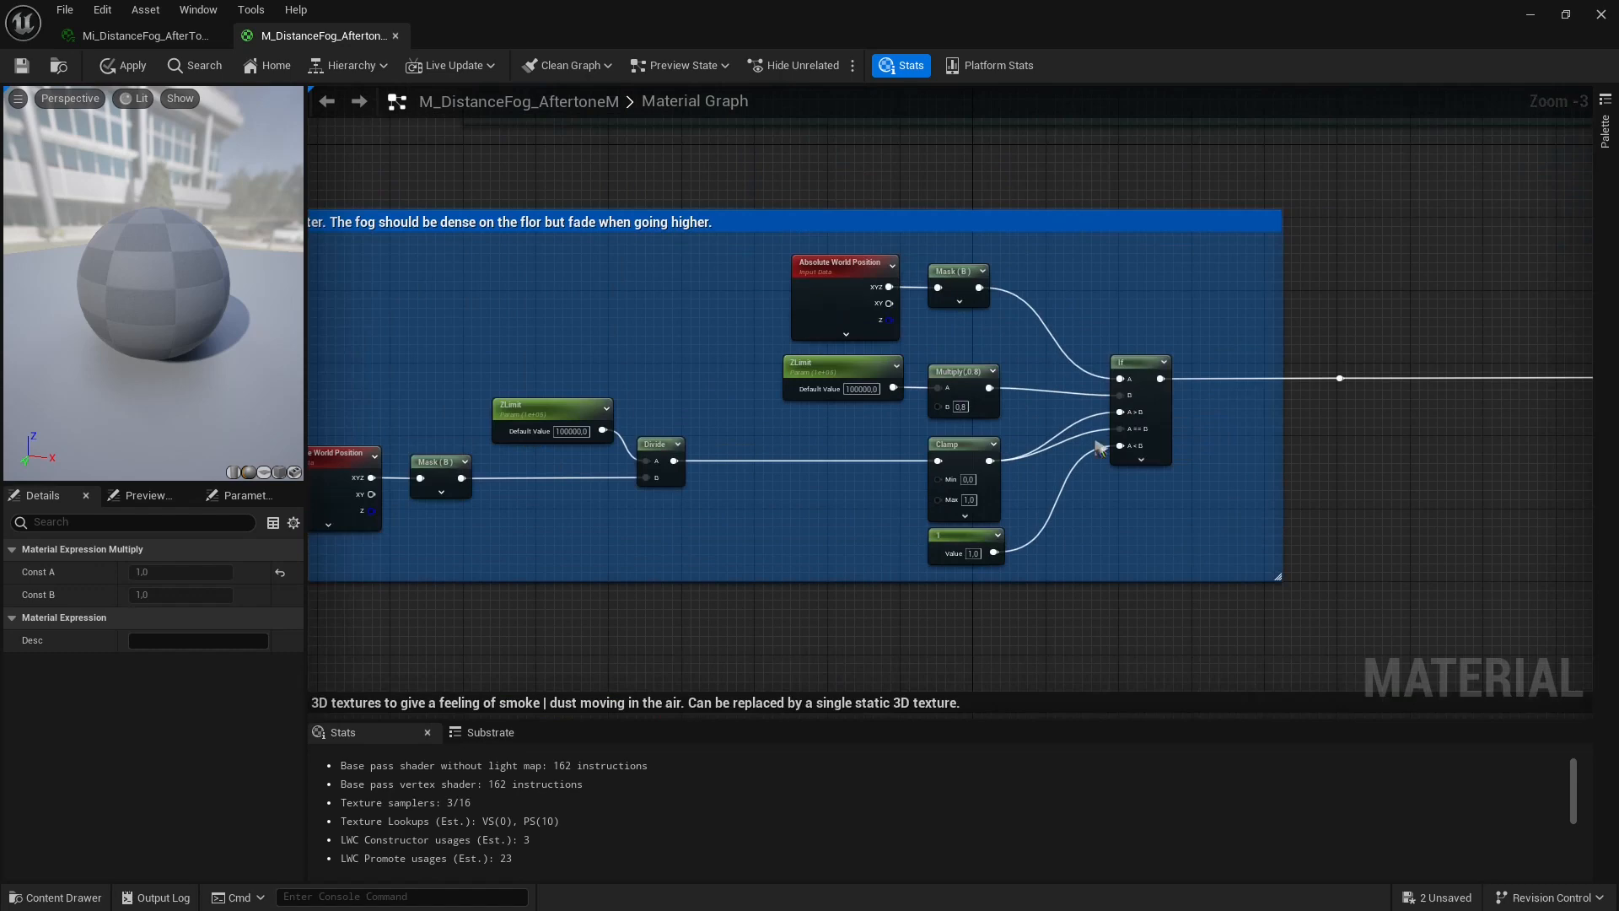
pyautogui.scroll(-1, 1099, 448)
# Examine the detail mask's MaskPower and MinDetailMask nodes, back to the Multiply combining the two Texture Samples.
pyautogui.moveTo(1098, 448); pyautogui.dragTo(354, 361, button='right')
pyautogui.moveTo(570, 548); pyautogui.dragTo(1064, 359, button='right')
pyautogui.scroll(4, 1064, 359)
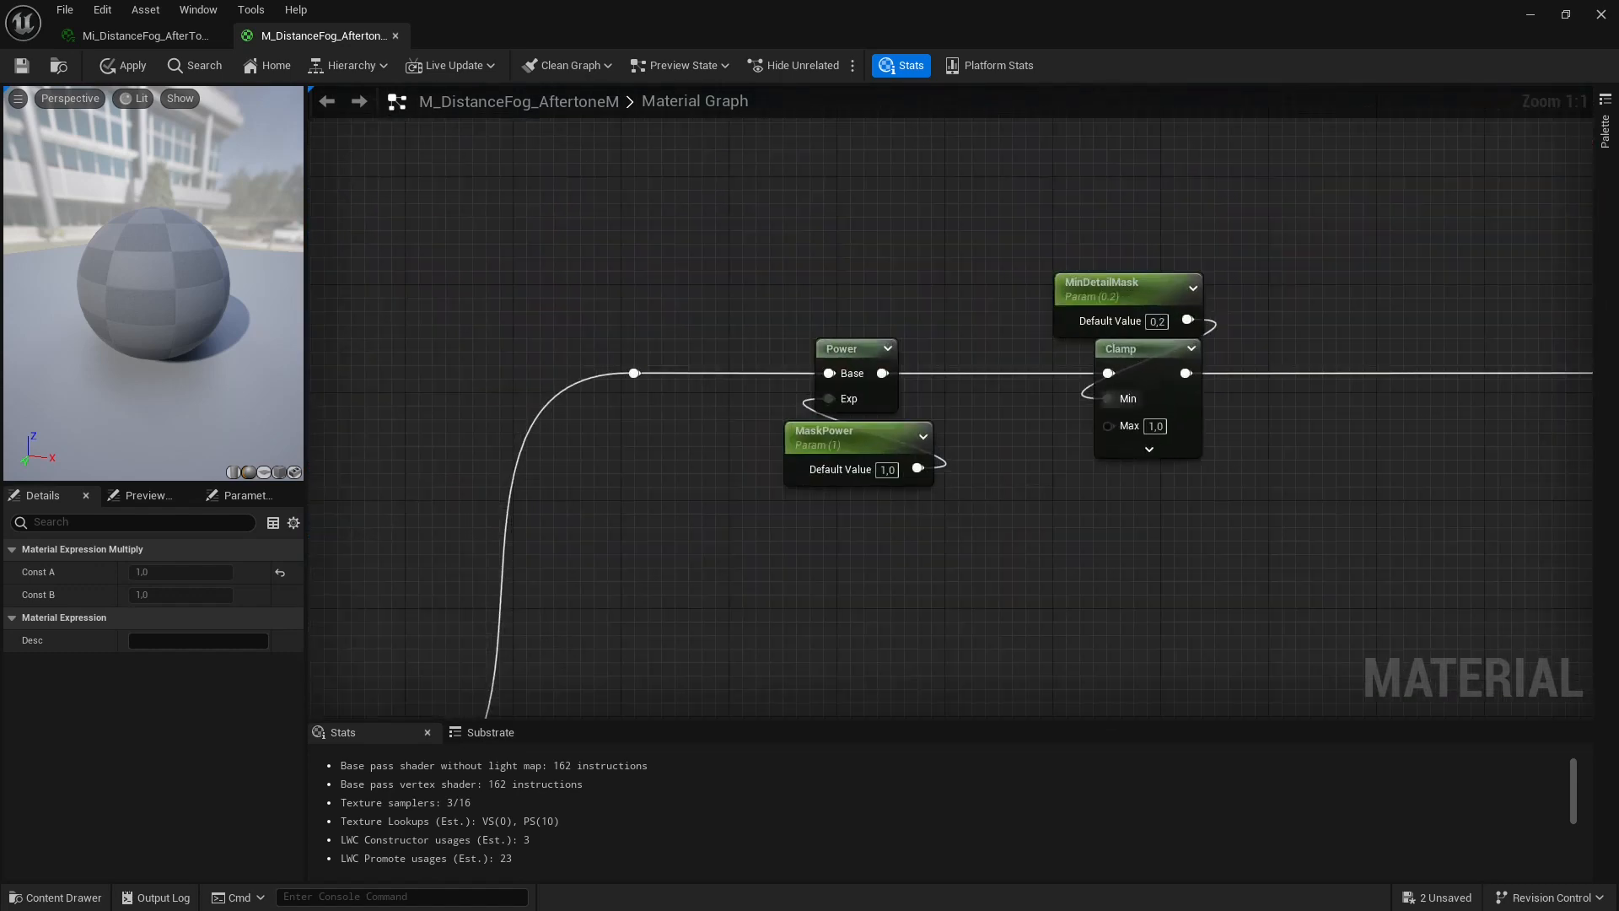
pyautogui.scroll(-2, 1108, 398)
pyautogui.moveTo(847, 562); pyautogui.dragTo(1603, 271, button='right')
pyautogui.scroll(-1, 1087, 476)
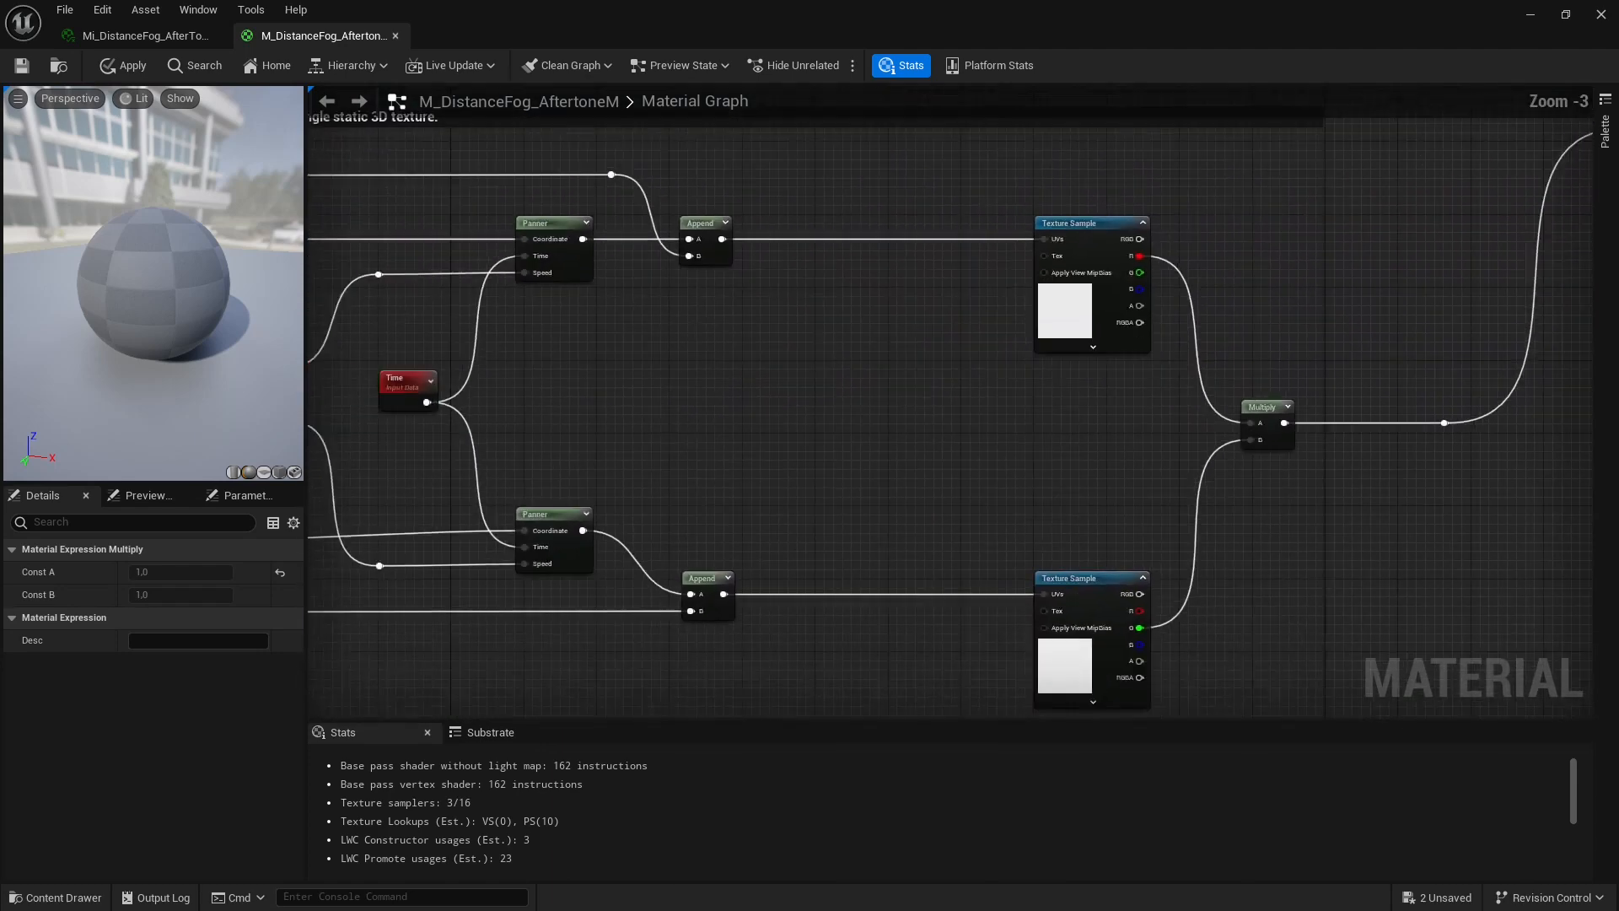
# Examine the section panning two 3D textures, including its Mask1Details, Mask2Details, Speeds and Panner nodes, narrowing the side panels for room.
pyautogui.scroll(-4, 777, 463)
pyautogui.scroll(4, 914, 454)
pyautogui.scroll(-1, 878, 495)
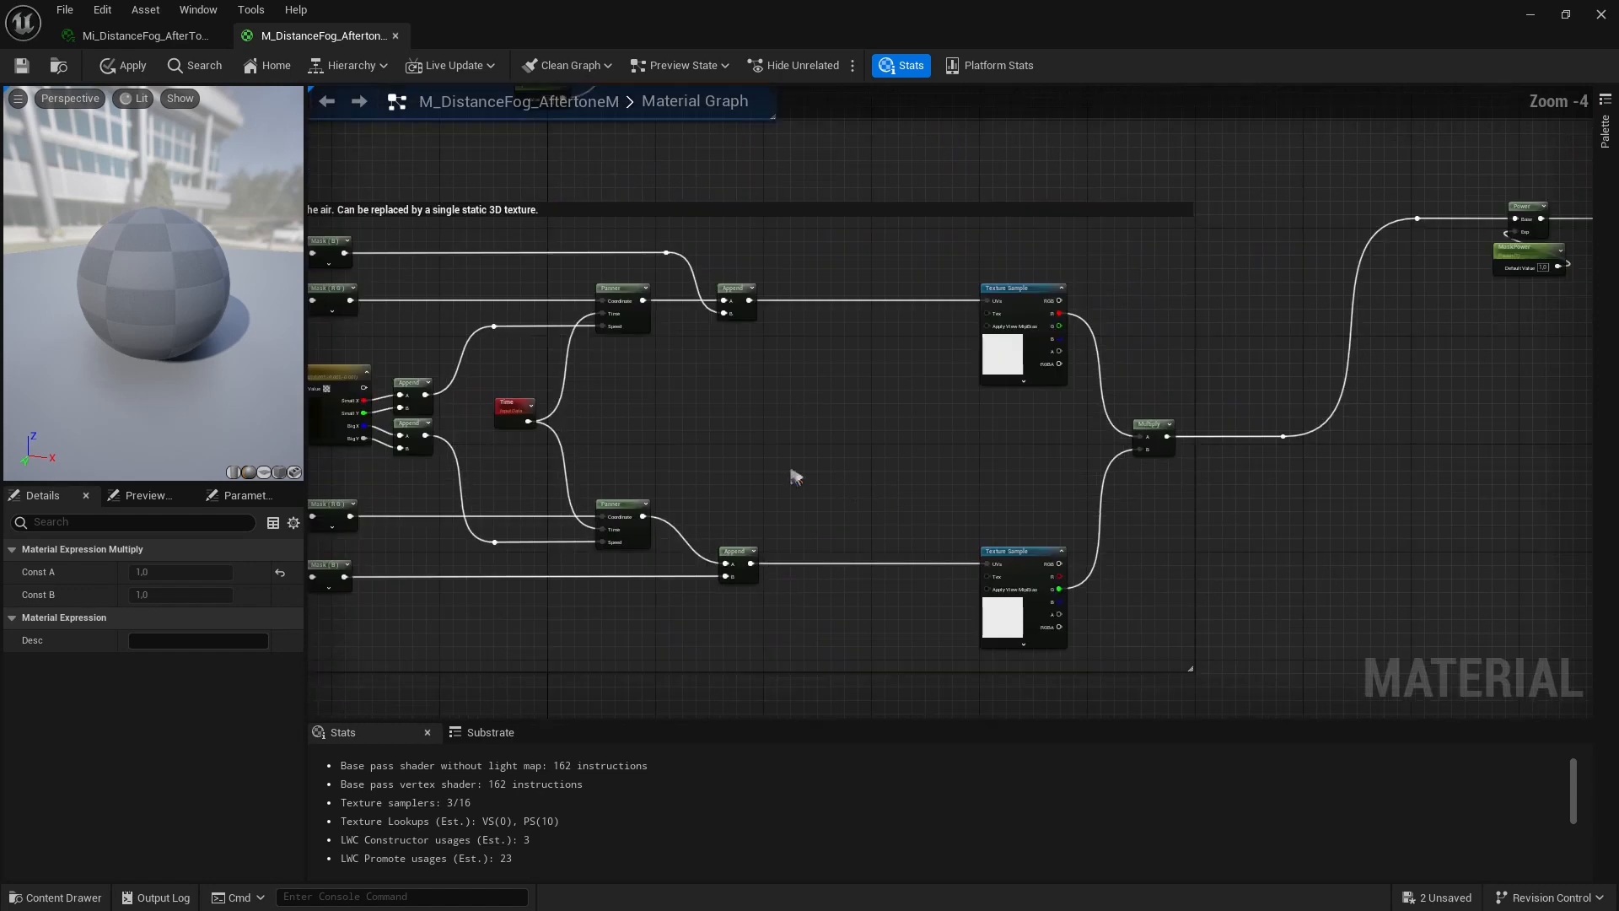
pyautogui.moveTo(795, 477); pyautogui.dragTo(1060, 455, button='right')
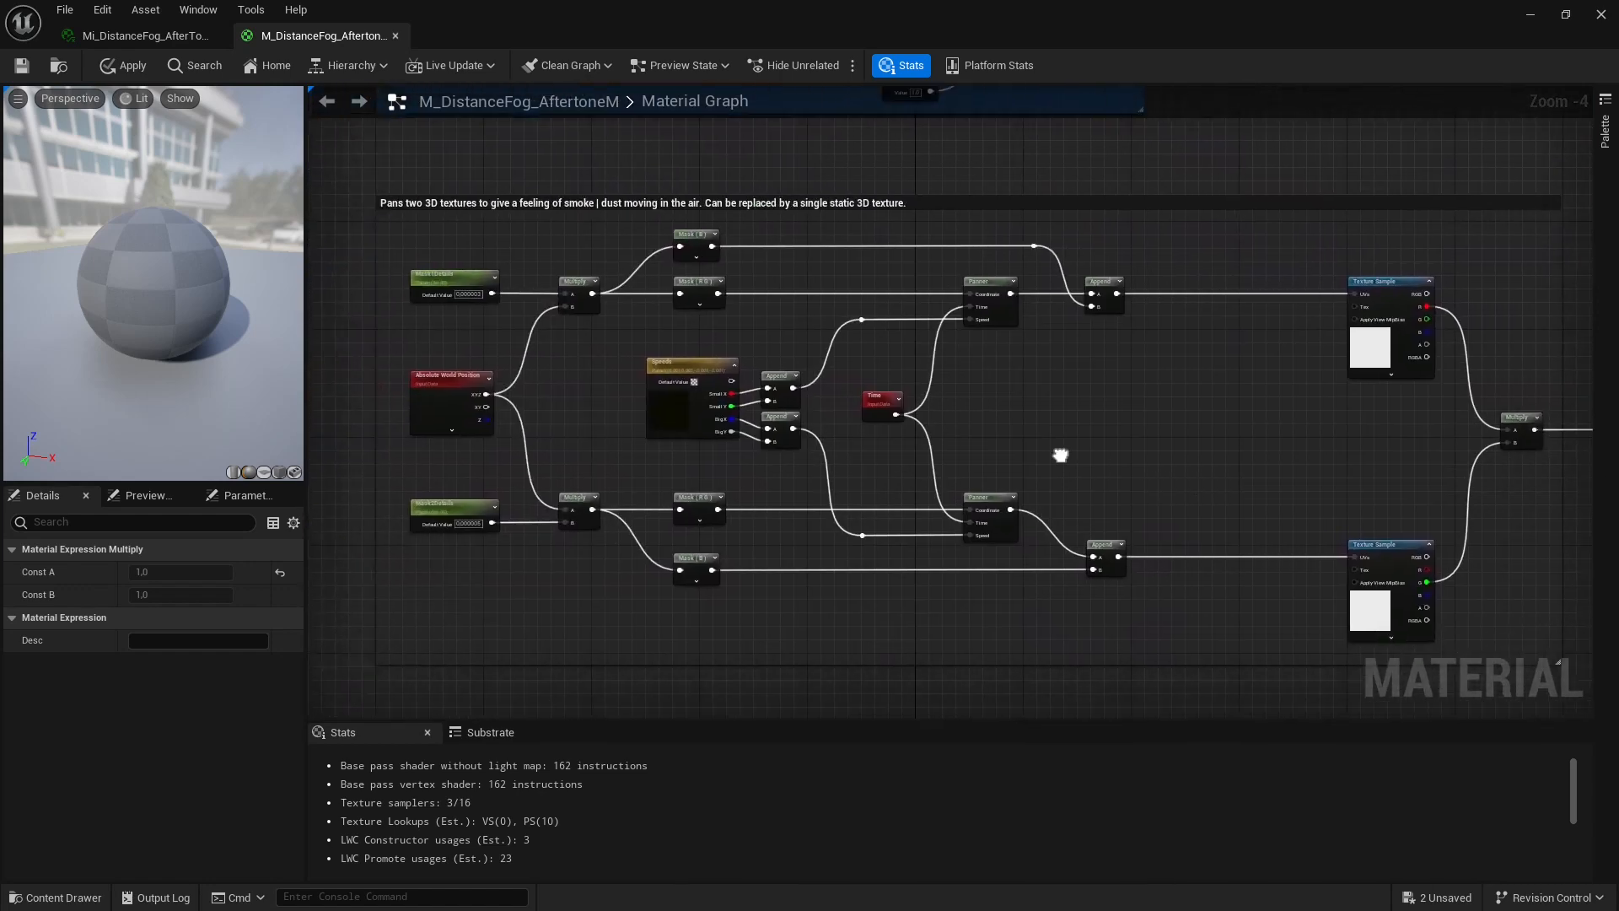
pyautogui.scroll(1, 1061, 455)
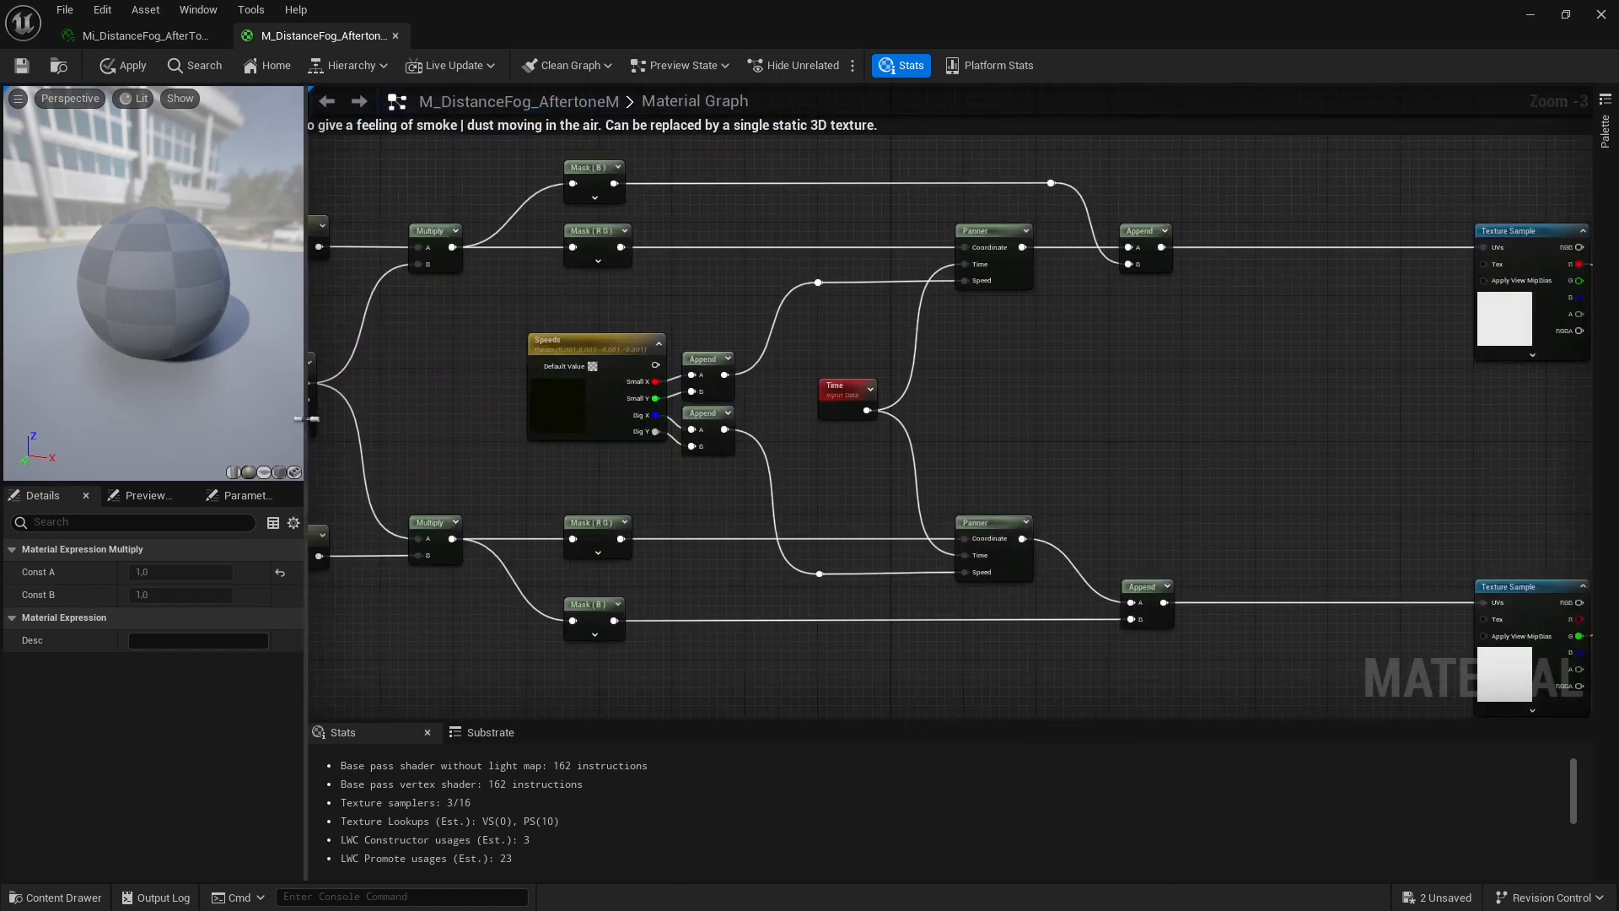
pyautogui.moveTo(305, 455); pyautogui.dragTo(197, 456)
pyautogui.moveTo(585, 430); pyautogui.dragTo(747, 467, button='right')
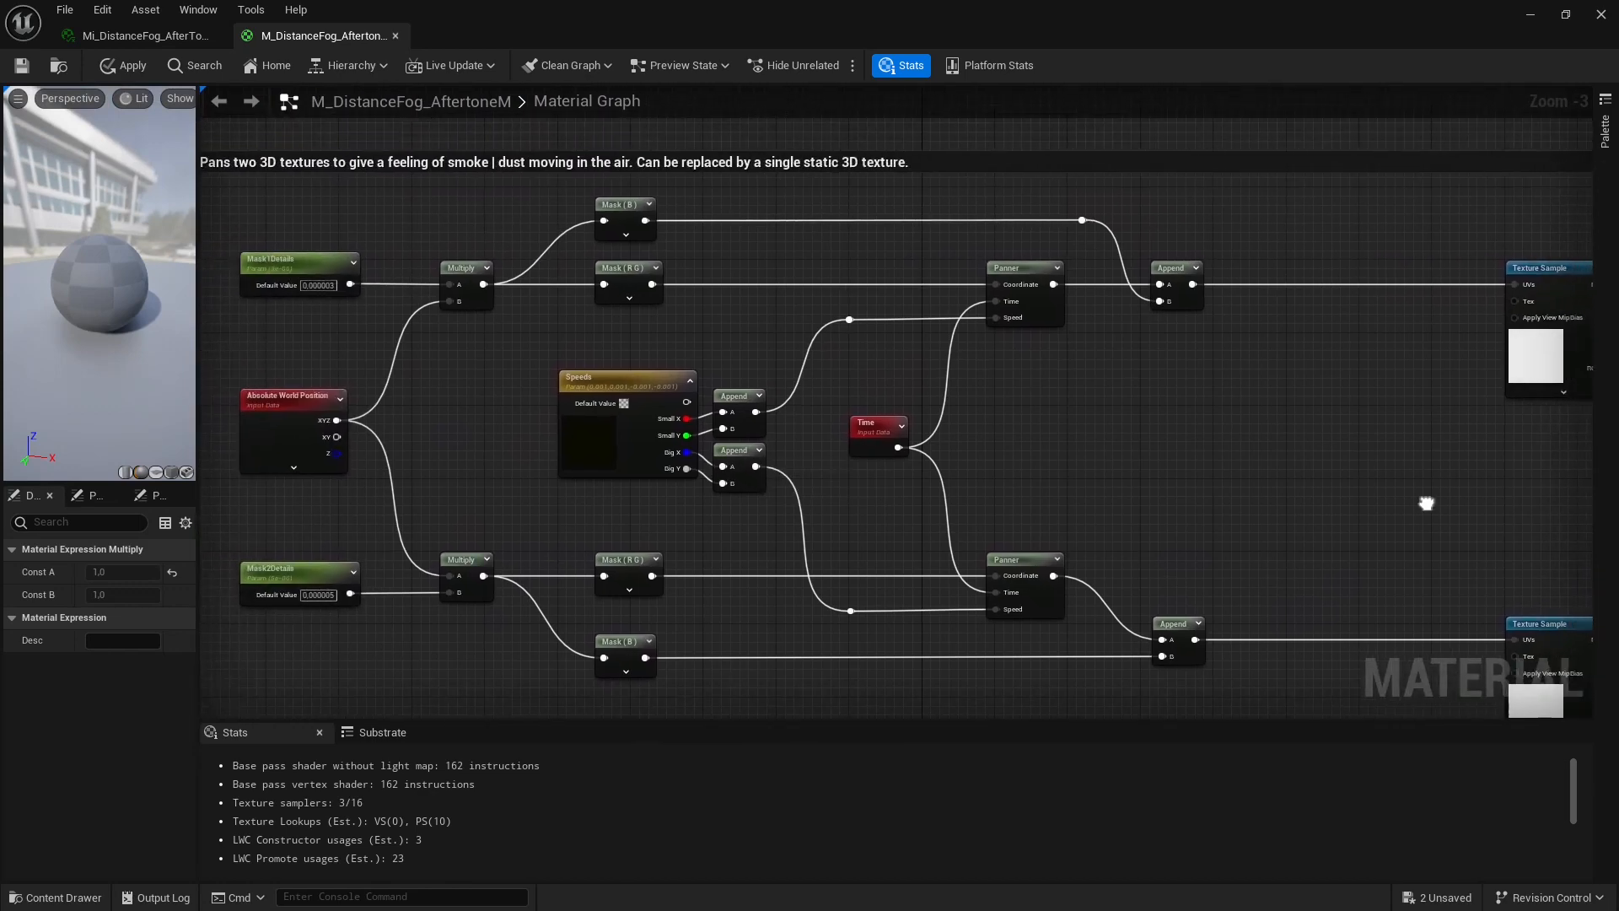
# Inspect the texture settings of both Texture Sample nodes in the panning section, widening the details area to read them.
pyautogui.moveTo(1427, 502); pyautogui.dragTo(827, 486, button='right')
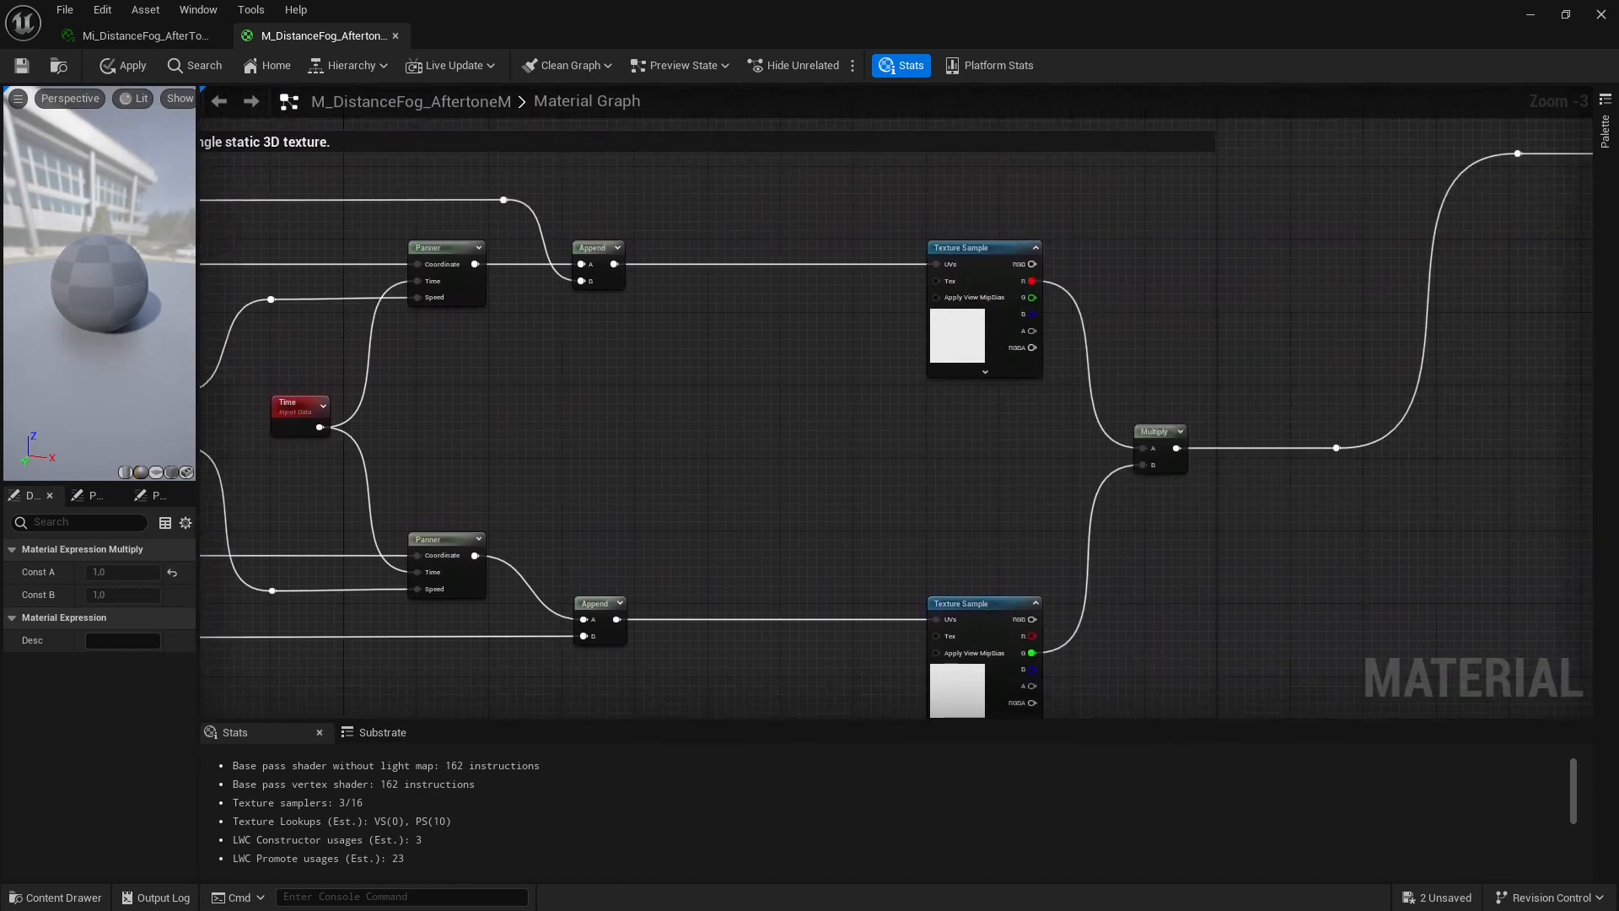
pyautogui.click(978, 354)
pyautogui.moveTo(885, 596); pyautogui.dragTo(996, 533, button='right')
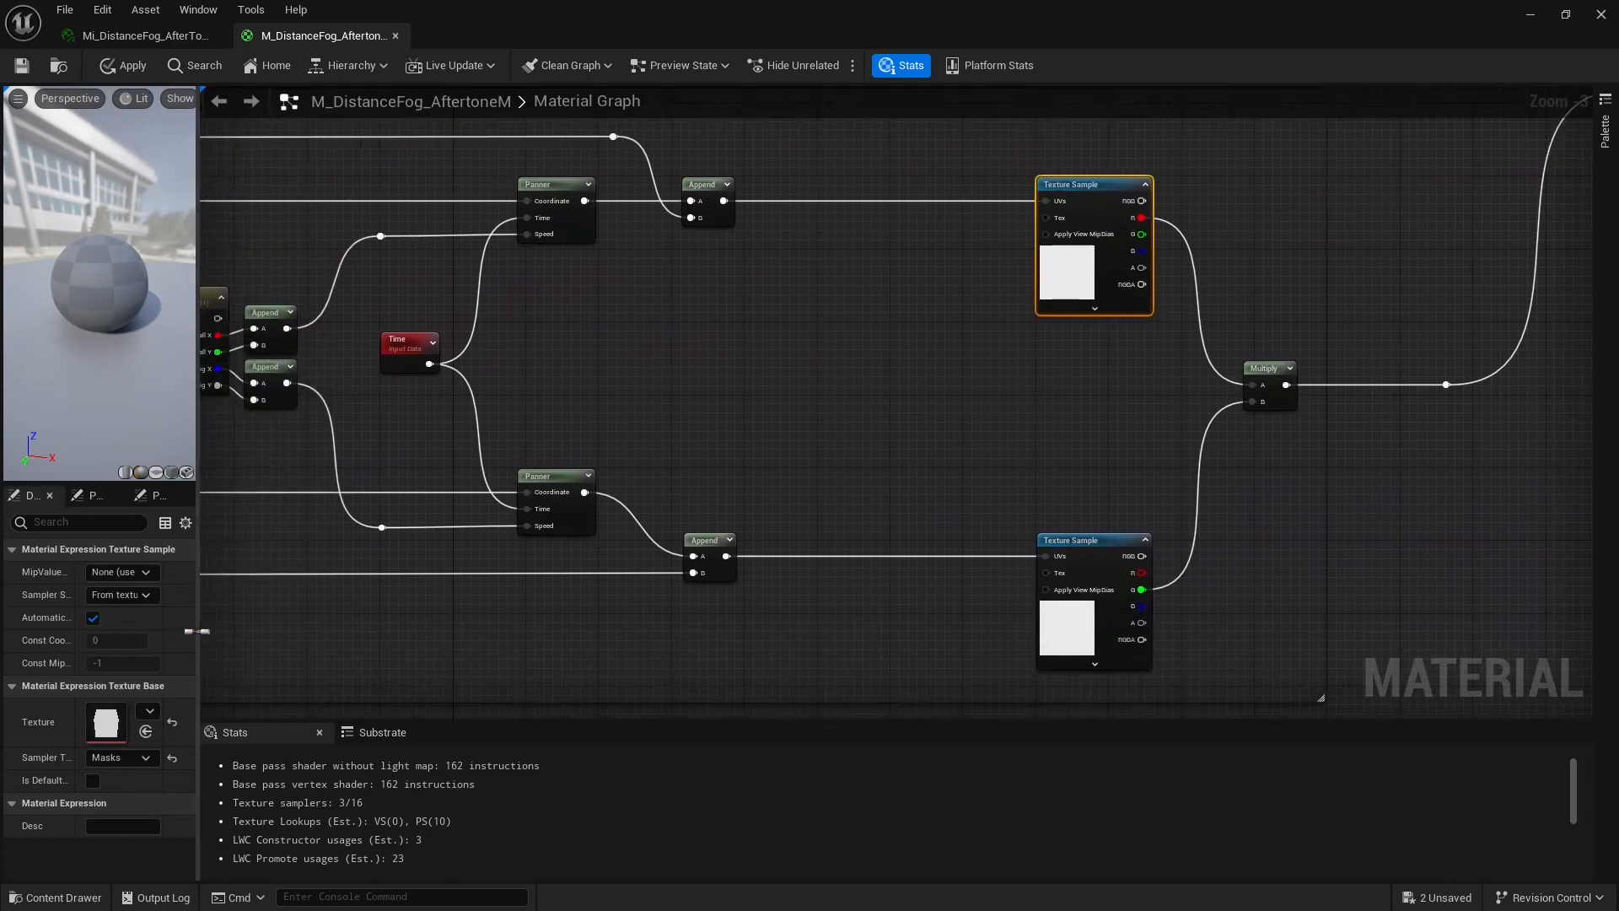
pyautogui.moveTo(199, 626); pyautogui.dragTo(440, 626)
pyautogui.click(1294, 600)
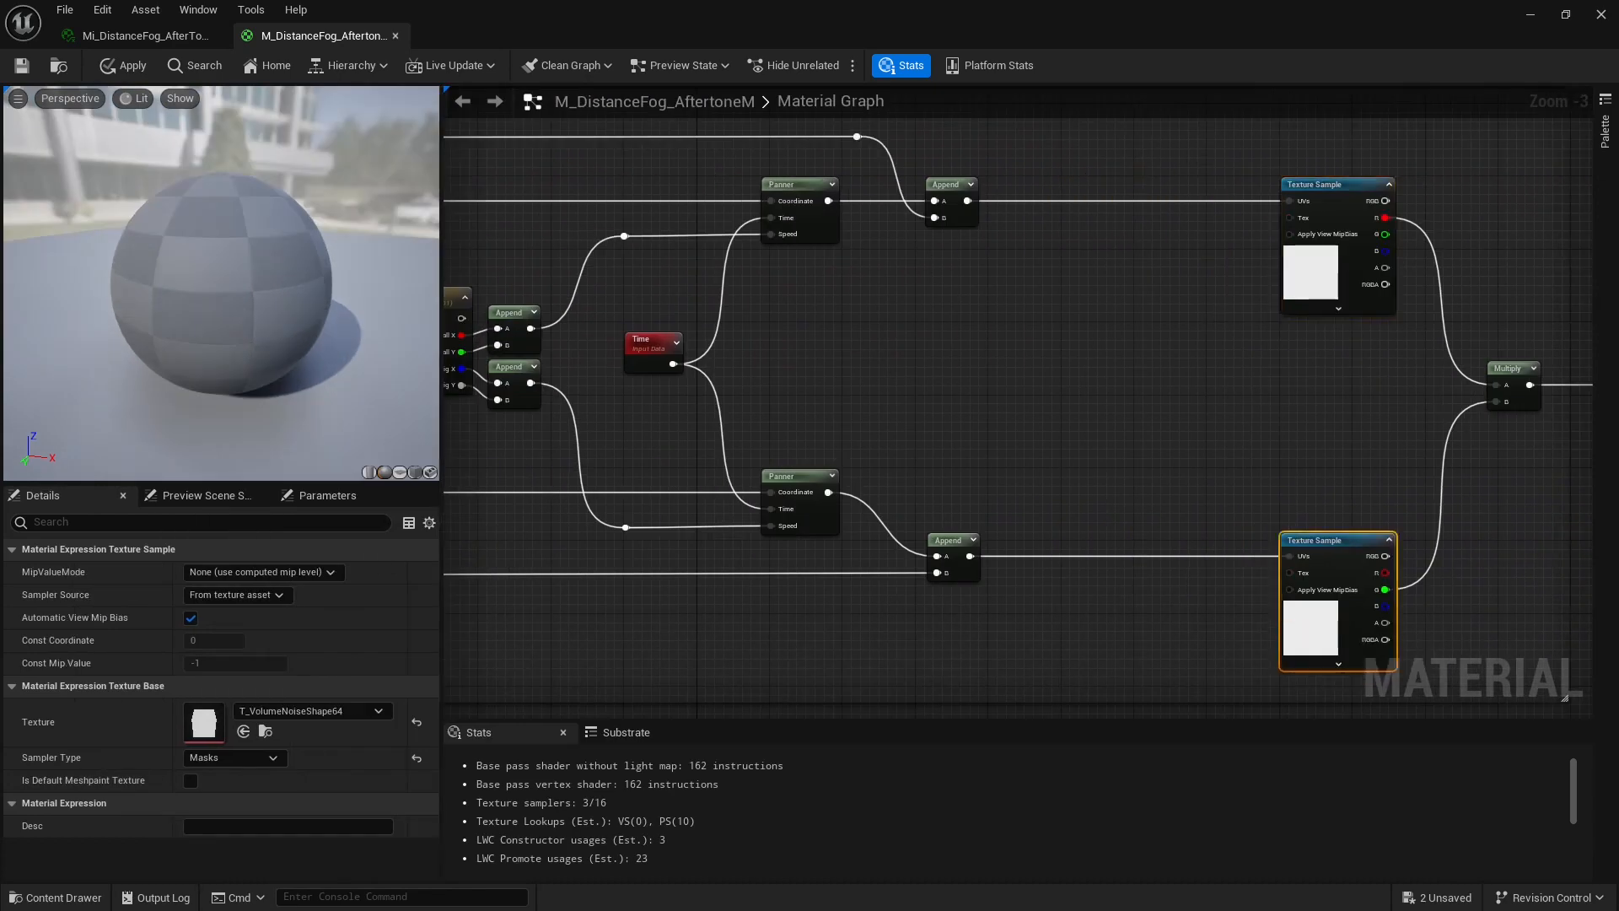
pyautogui.click(1313, 369)
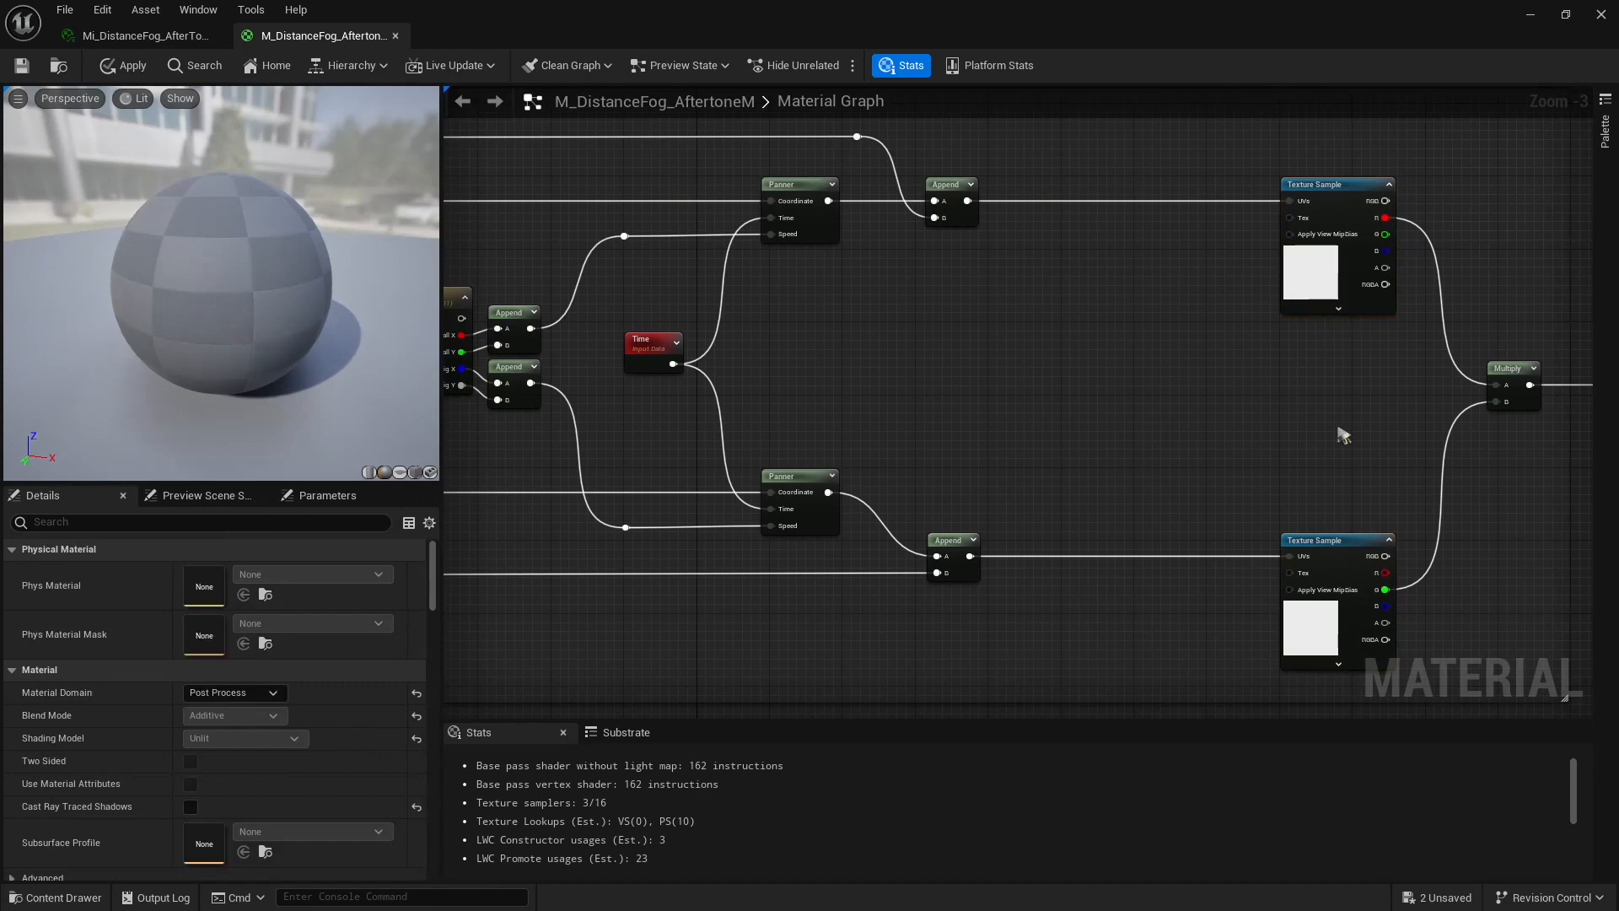
# Add a Texture Sample for T_VolumeNoiseShape64 in the space before the two existing Texture Samples and delete it again.
pyautogui.click(1302, 544)
pyautogui.click(1340, 244)
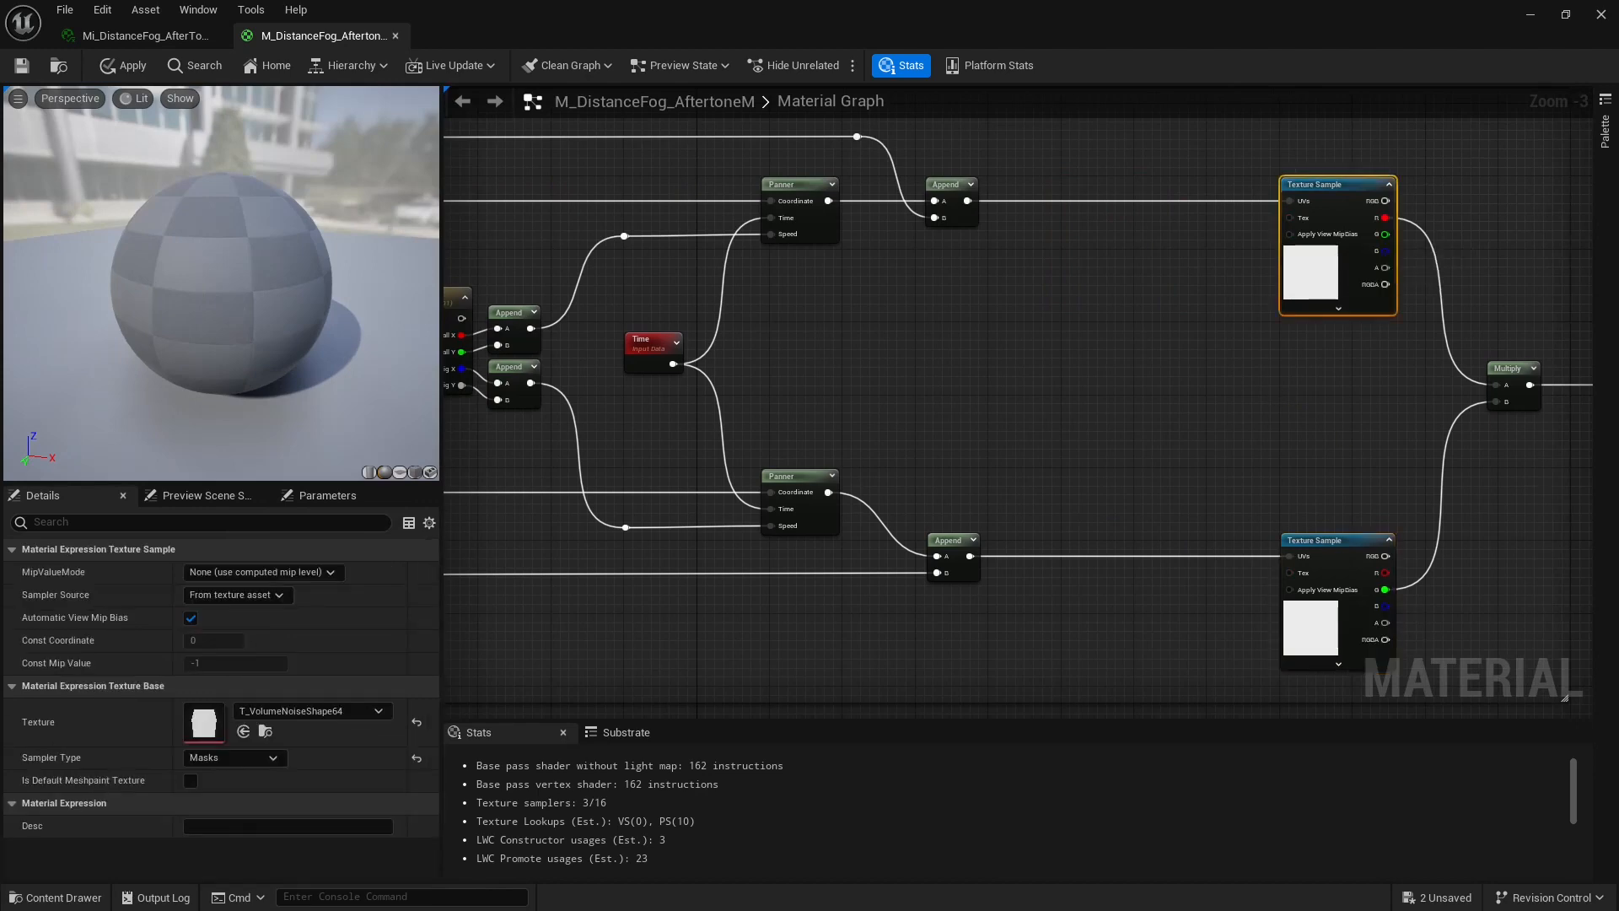
pyautogui.hotkey('ctrl', 'space')
pyautogui.moveTo(708, 687); pyautogui.dragTo(1038, 344)
pyautogui.click(1140, 504)
pyautogui.click(1127, 479)
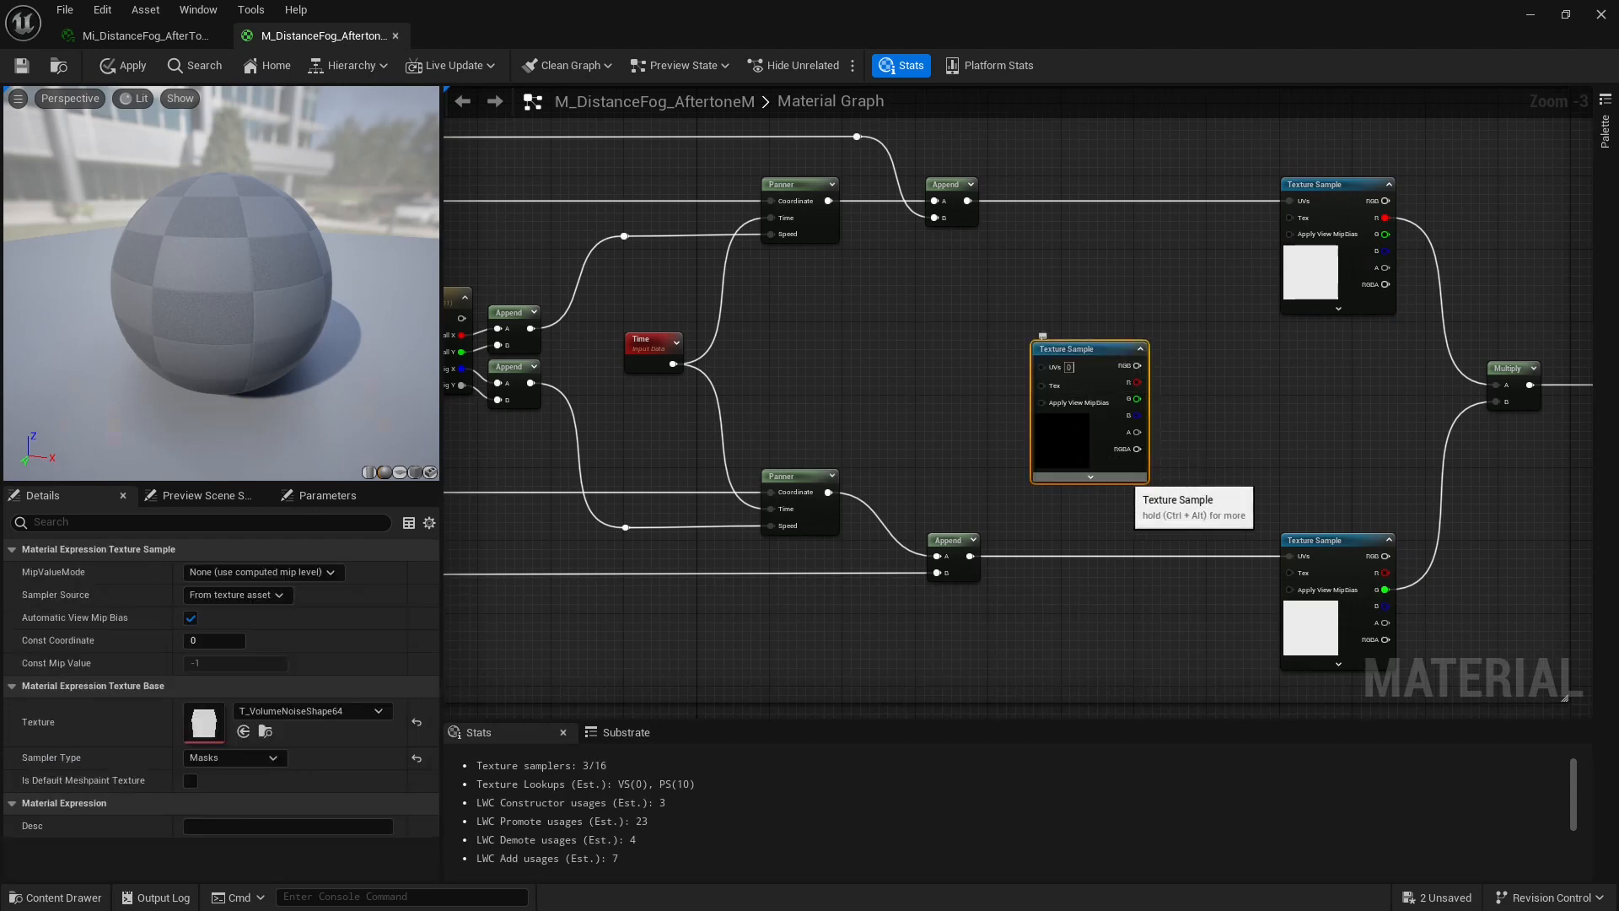
pyautogui.press('Delete')
# Examine how Absolute World Position is scaled and split by the Mask (R G) and Mask (B) nodes, checking both R G masks' channel settings.
pyautogui.moveTo(939, 299); pyautogui.dragTo(1258, 452, button='right')
pyautogui.moveTo(1073, 512); pyautogui.dragTo(1541, 533, button='right')
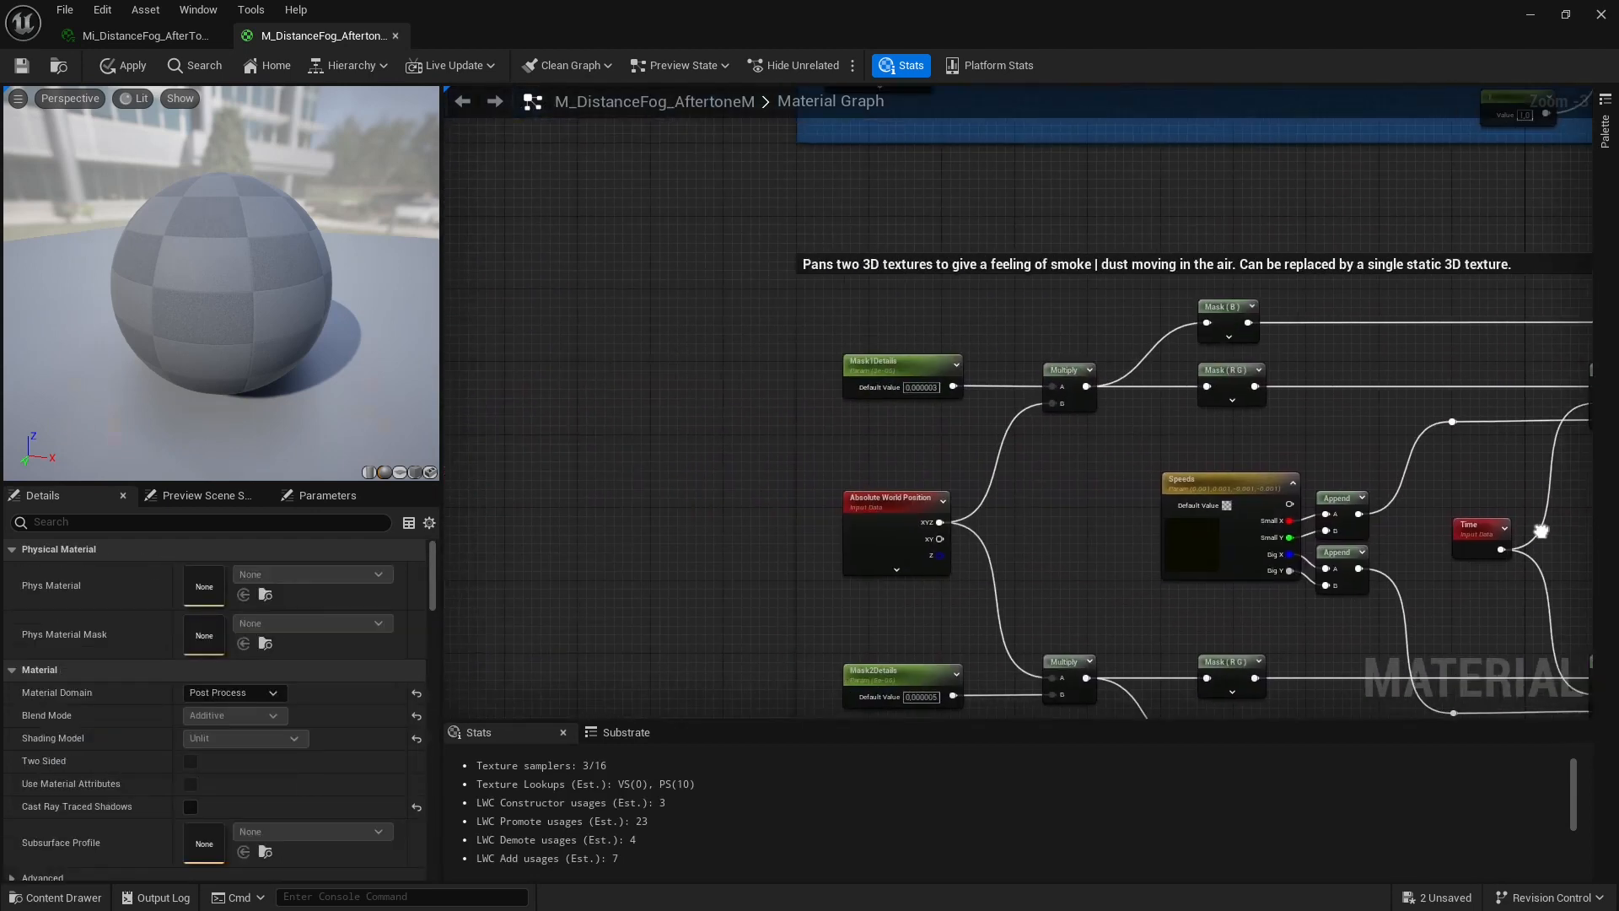
pyautogui.moveTo(1295, 411); pyautogui.dragTo(946, 376, button='right')
pyautogui.scroll(1, 946, 375)
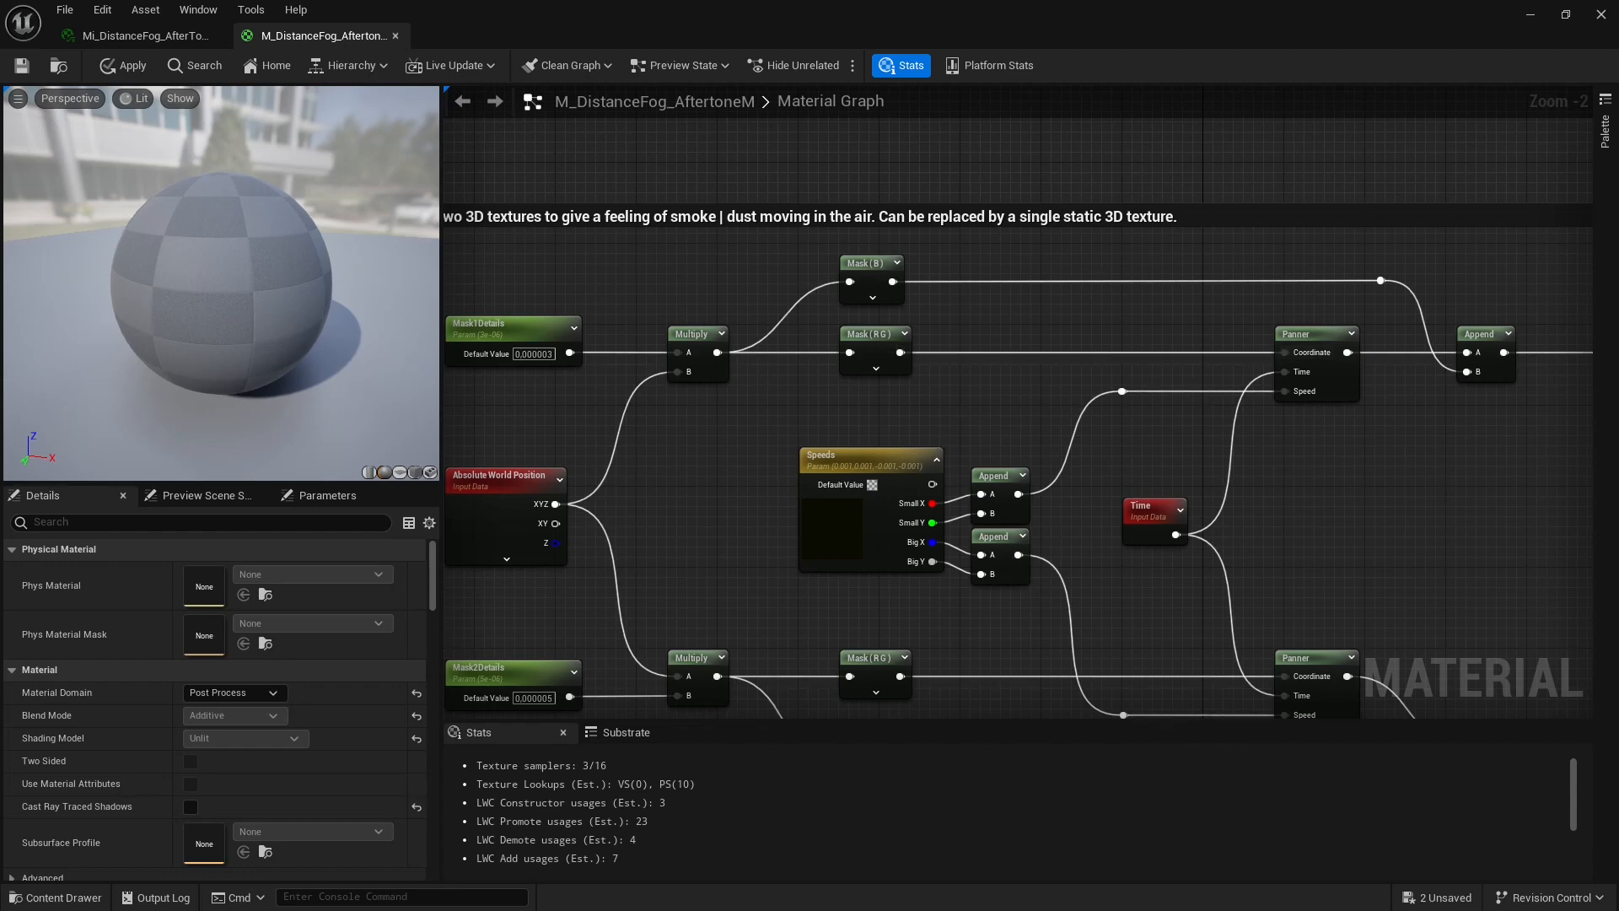
pyautogui.moveTo(776, 388); pyautogui.dragTo(791, 334, button='right')
pyautogui.click(881, 285)
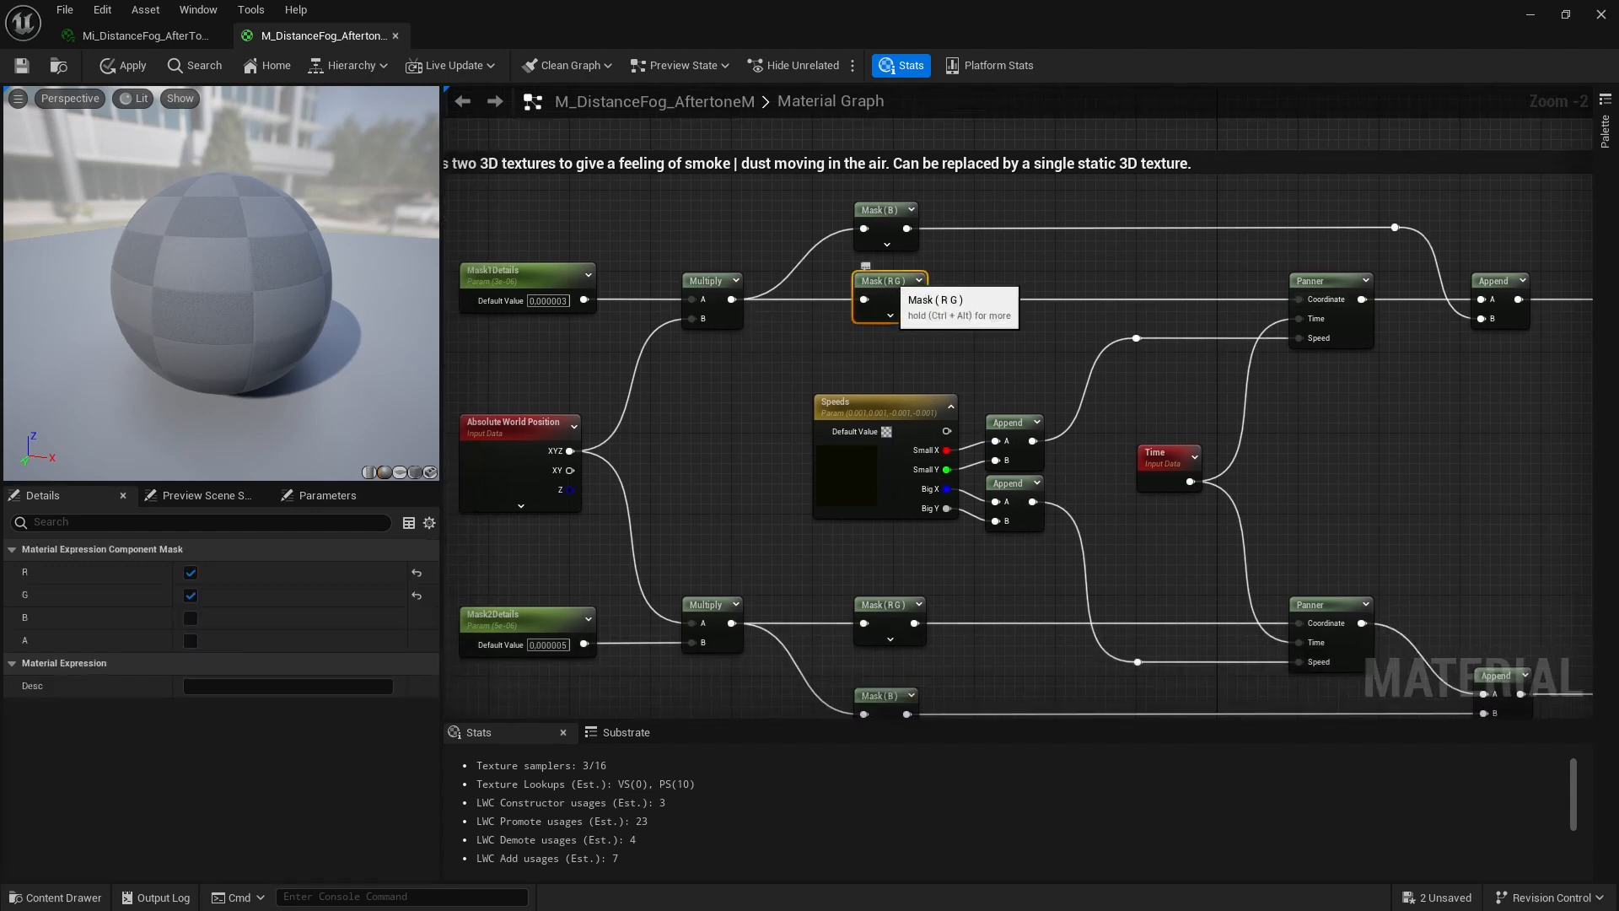
pyautogui.moveTo(830, 581); pyautogui.dragTo(835, 534, button='right')
pyautogui.click(885, 563)
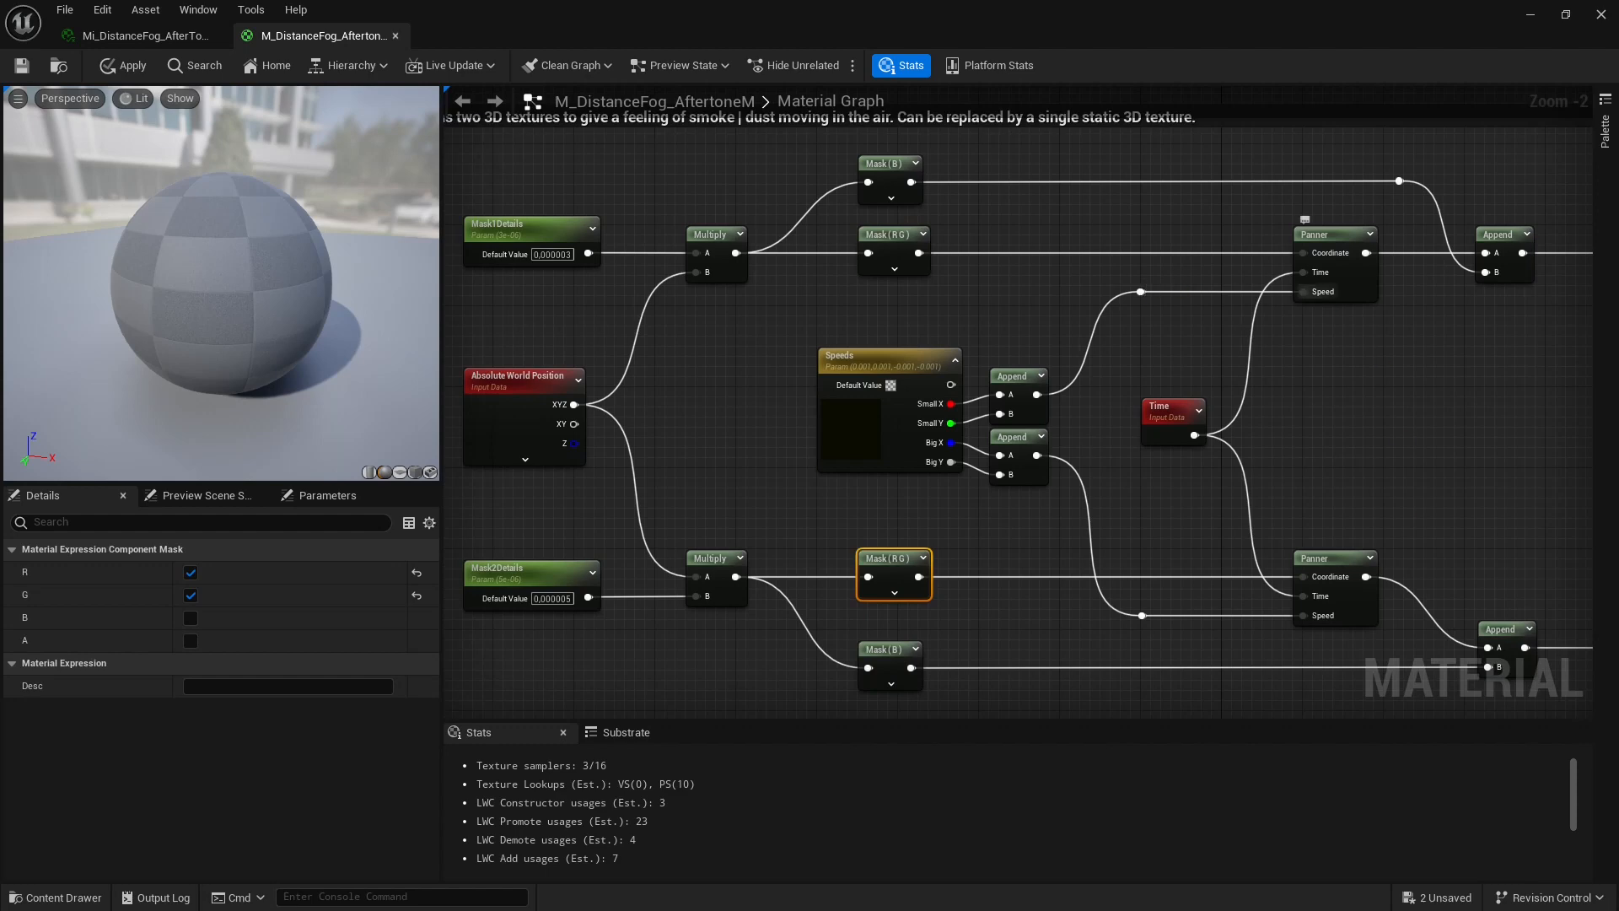
pyautogui.moveTo(1412, 312); pyautogui.dragTo(1290, 321, button='right')
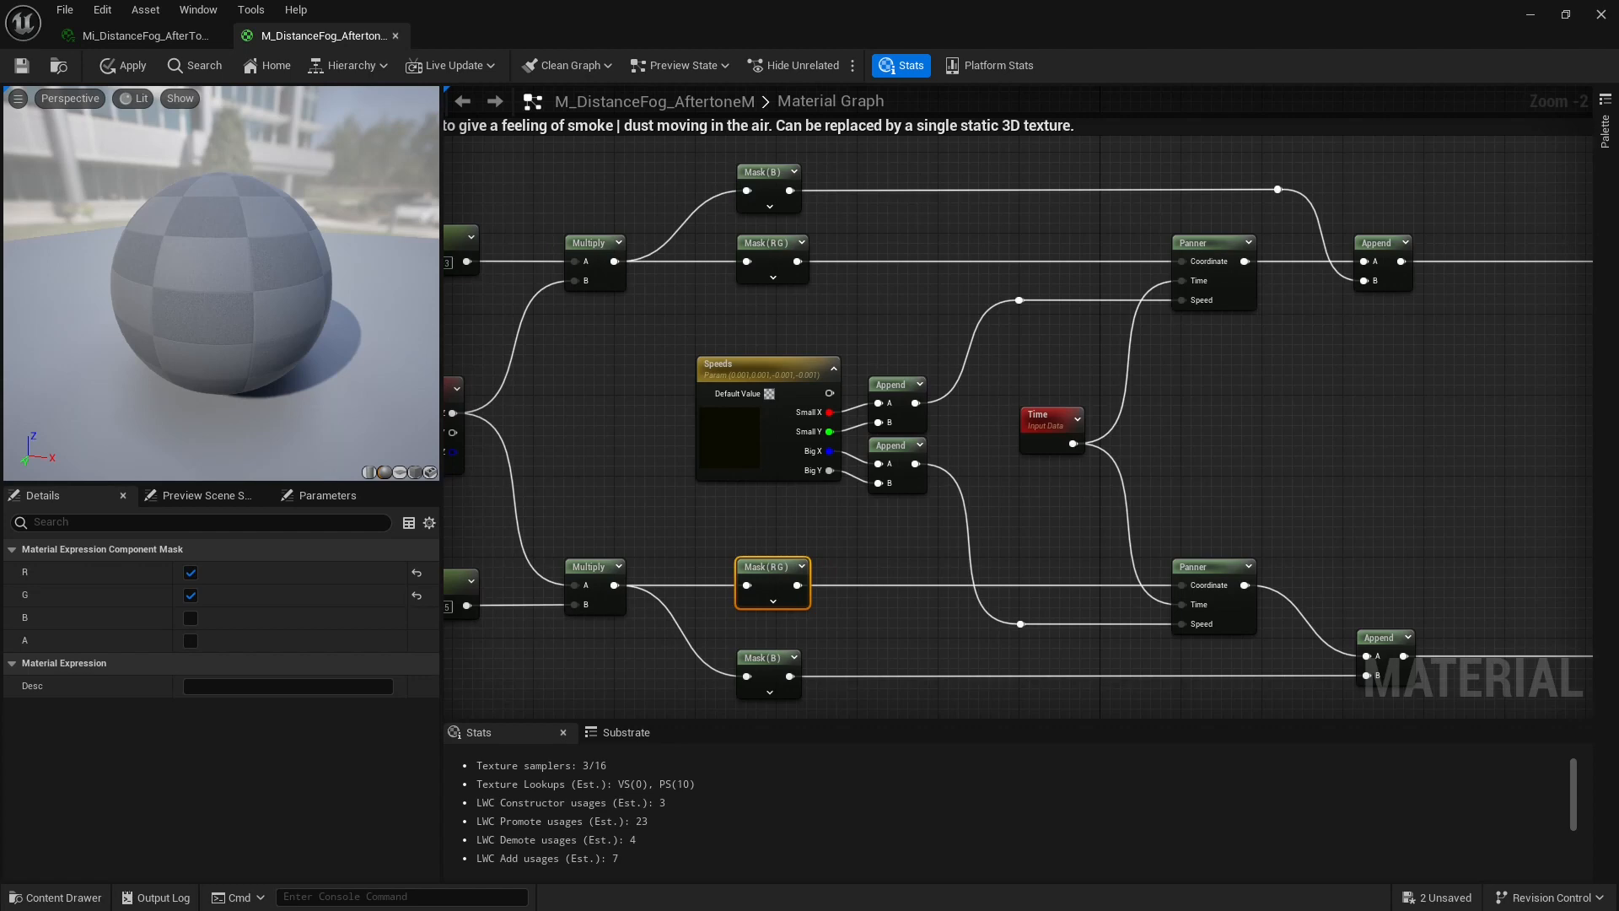
# Trace the Panner outputs through the Append nodes into the UVs inputs of the two Texture Samples.
pyautogui.moveTo(1256, 438); pyautogui.dragTo(765, 448, button='right')
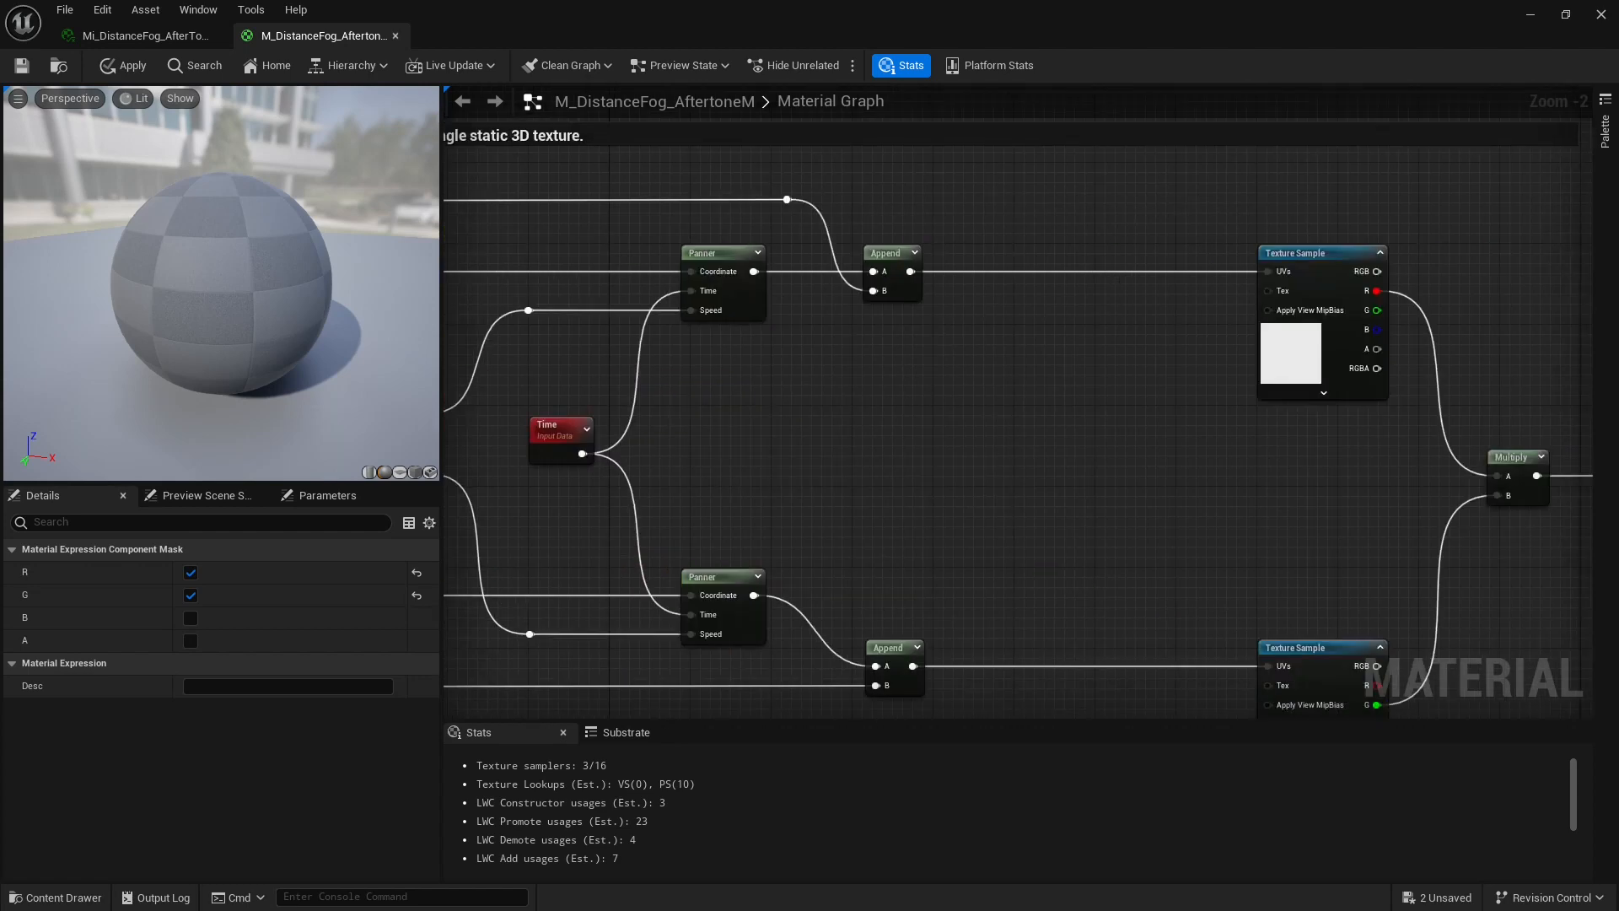
pyautogui.click(1333, 257)
pyautogui.click(1197, 337)
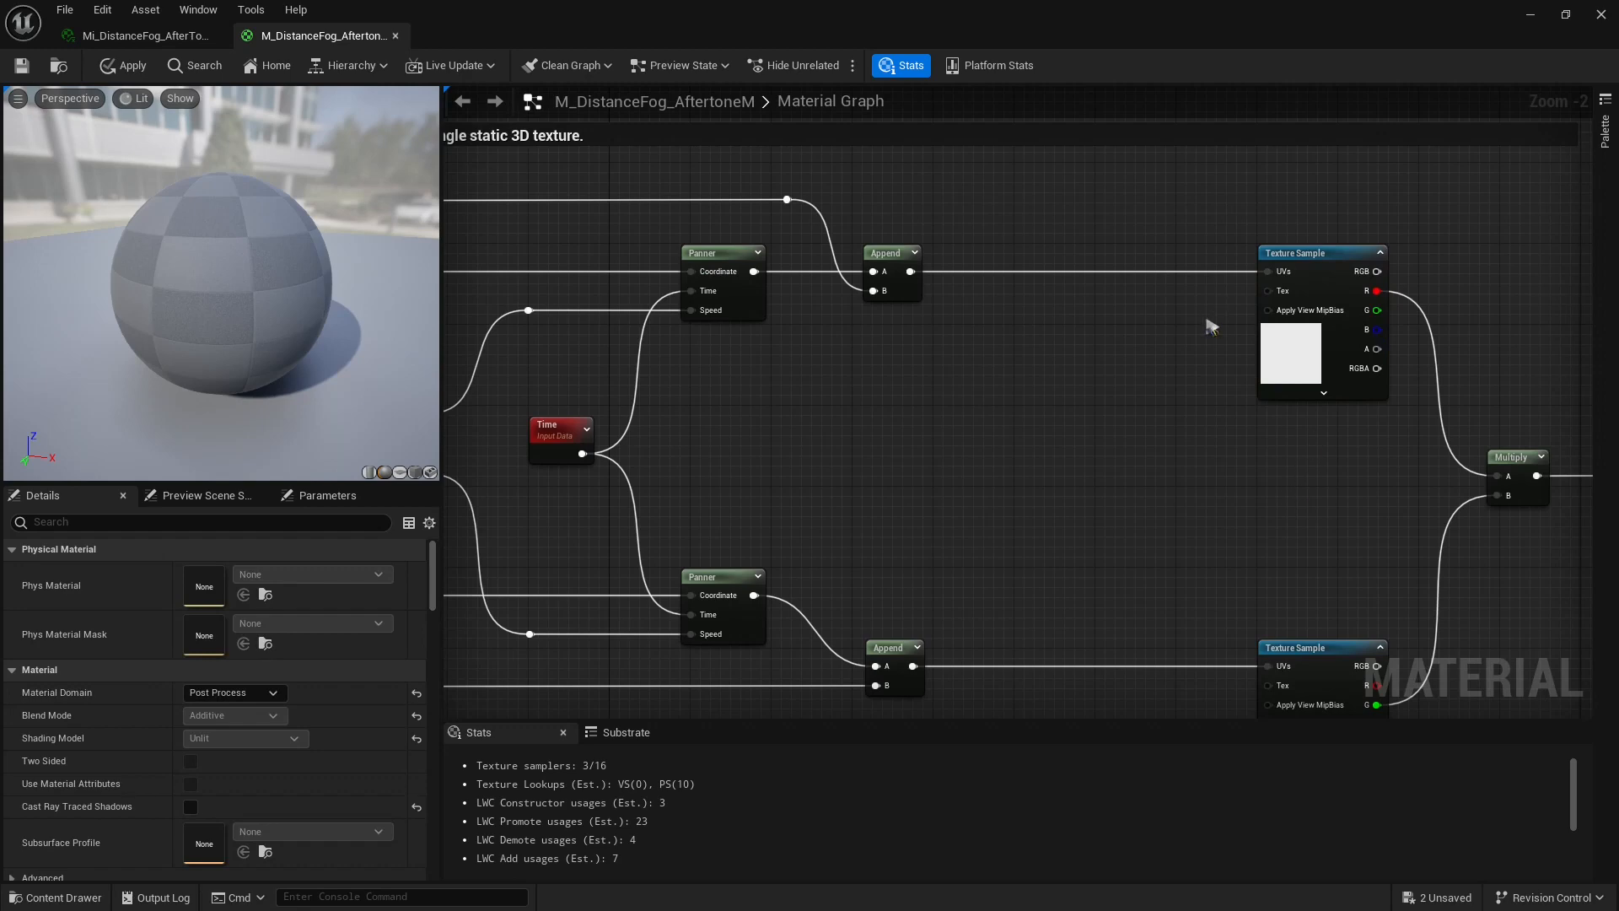
pyautogui.scroll(-1, 837, 272)
pyautogui.moveTo(837, 273); pyautogui.dragTo(1112, 342, button='right')
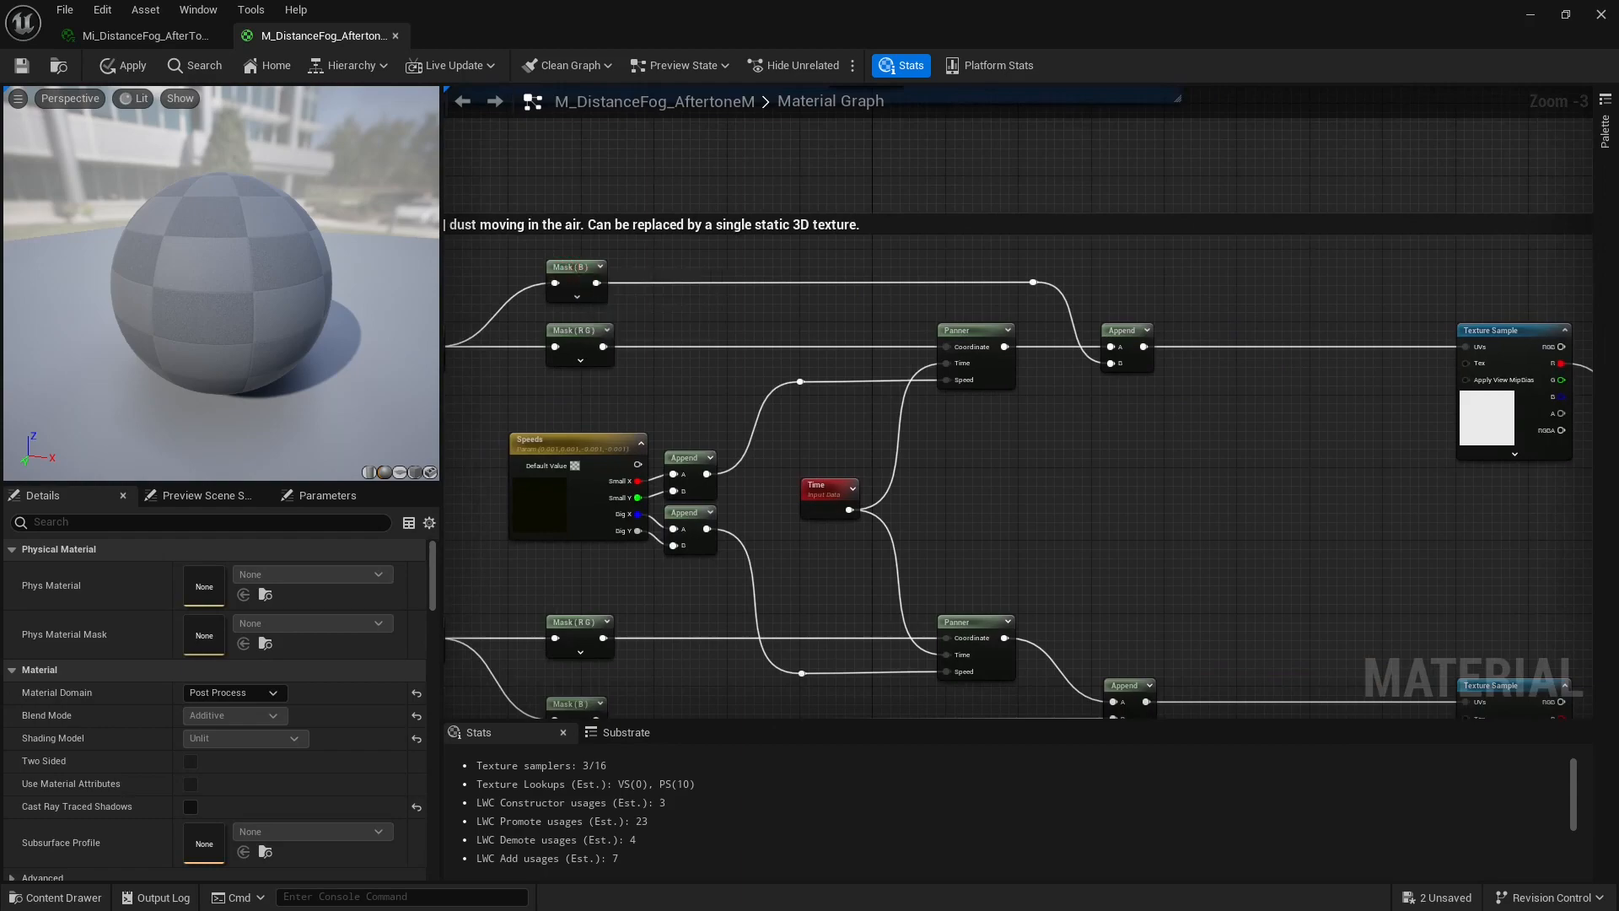
# Follow the combined texture mask through the MaskPower and MinDetailMask nodes toward the height filter, and review the surrounding graph sections.
pyautogui.moveTo(1411, 574); pyautogui.dragTo(898, 624, button='right')
pyautogui.scroll(-2, 995, 485)
pyautogui.scroll(2, 1388, 506)
pyautogui.scroll(-2, 719, 543)
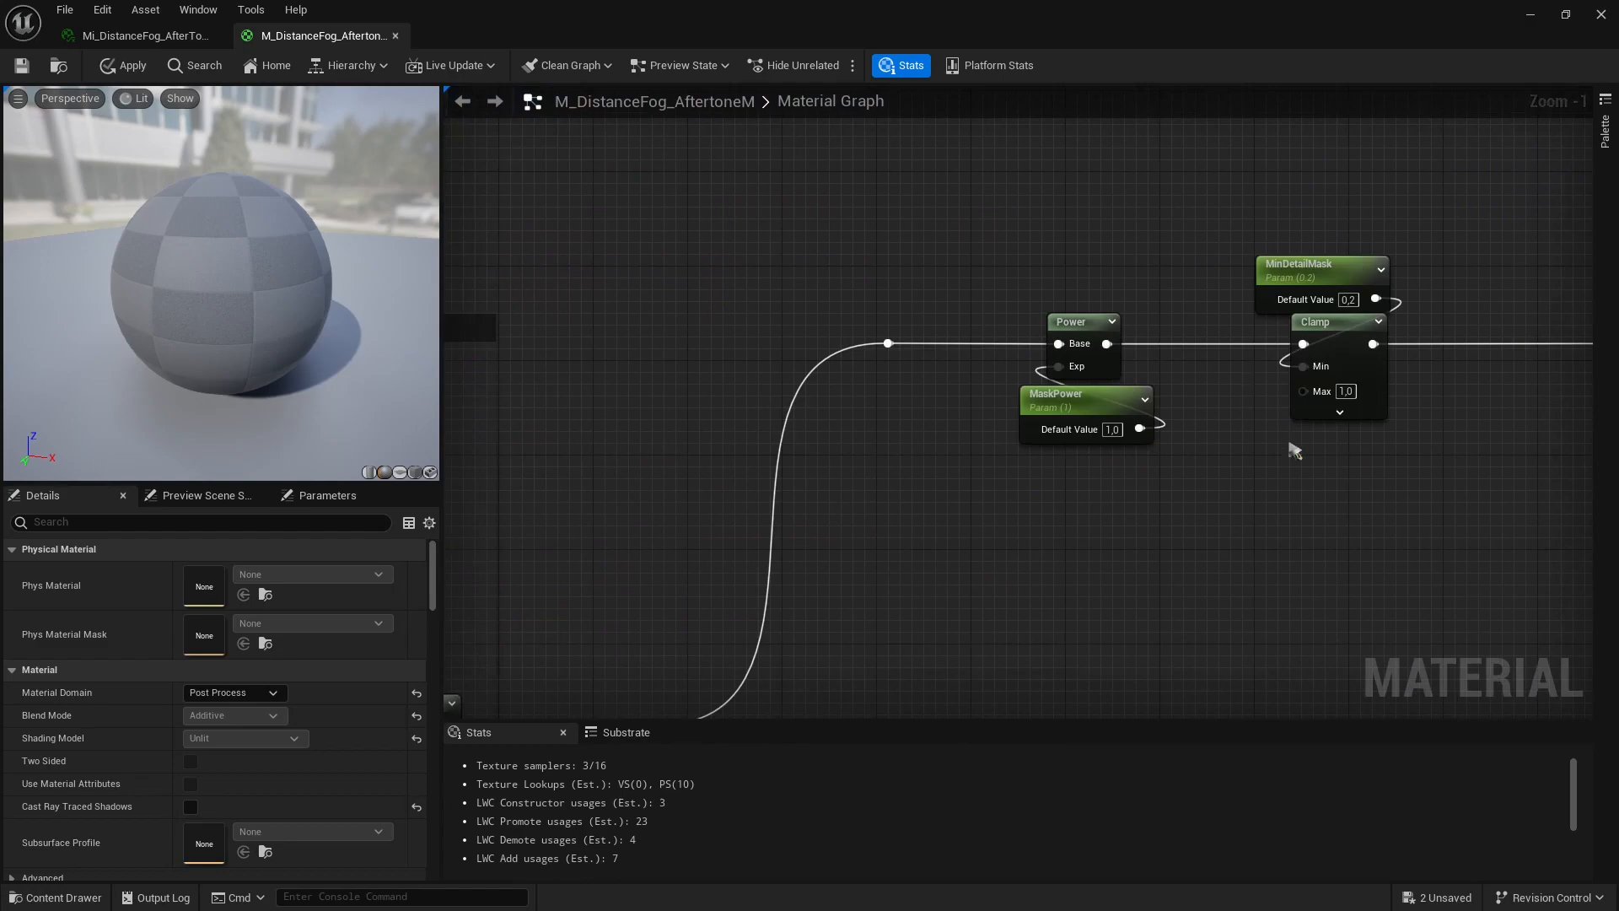
pyautogui.moveTo(1295, 450); pyautogui.dragTo(1130, 517, button='right')
pyautogui.moveTo(1433, 354); pyautogui.dragTo(683, 630, button='right')
pyautogui.scroll(-2, 1374, 489)
pyautogui.moveTo(1569, 475); pyautogui.dragTo(984, 539, button='right')
pyautogui.scroll(-1, 984, 539)
pyautogui.scroll(-1, 619, 273)
pyautogui.moveTo(619, 273); pyautogui.dragTo(1164, 607, button='right')
pyautogui.moveTo(1058, 578); pyautogui.dragTo(1435, 183, button='right')
pyautogui.scroll(-3, 1434, 556)
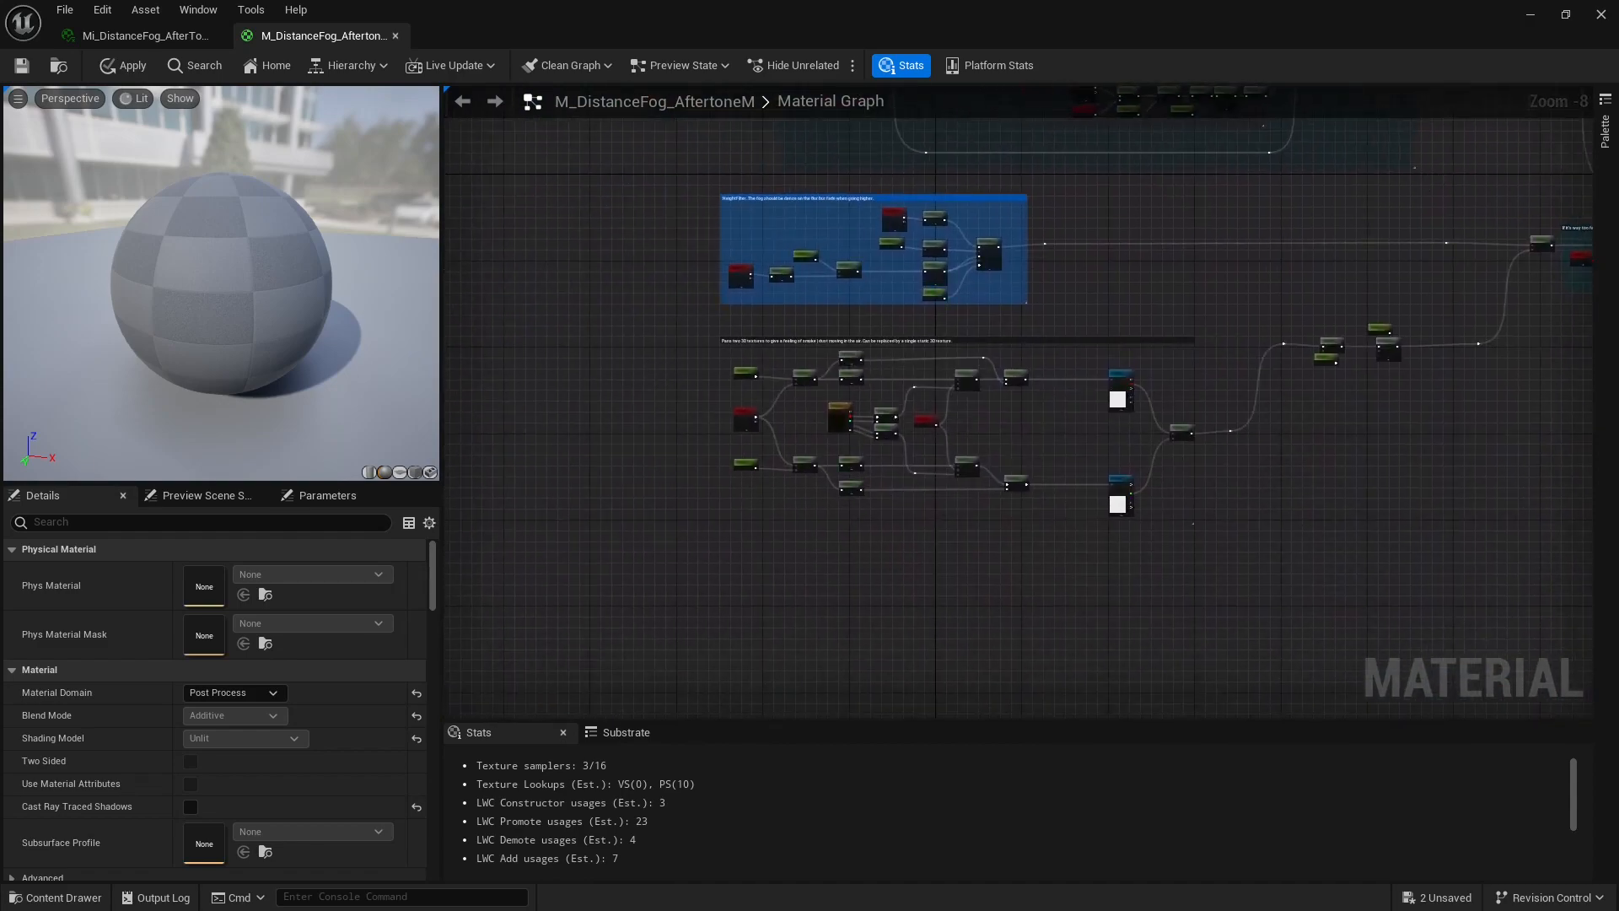
# Examine the Speeds vector parameter and how its Small X/Y and Big X/Y channels feed the Panner nodes.
pyautogui.scroll(4, 885, 278)
pyautogui.moveTo(975, 509); pyautogui.dragTo(984, 261, button='right')
pyautogui.scroll(2, 960, 322)
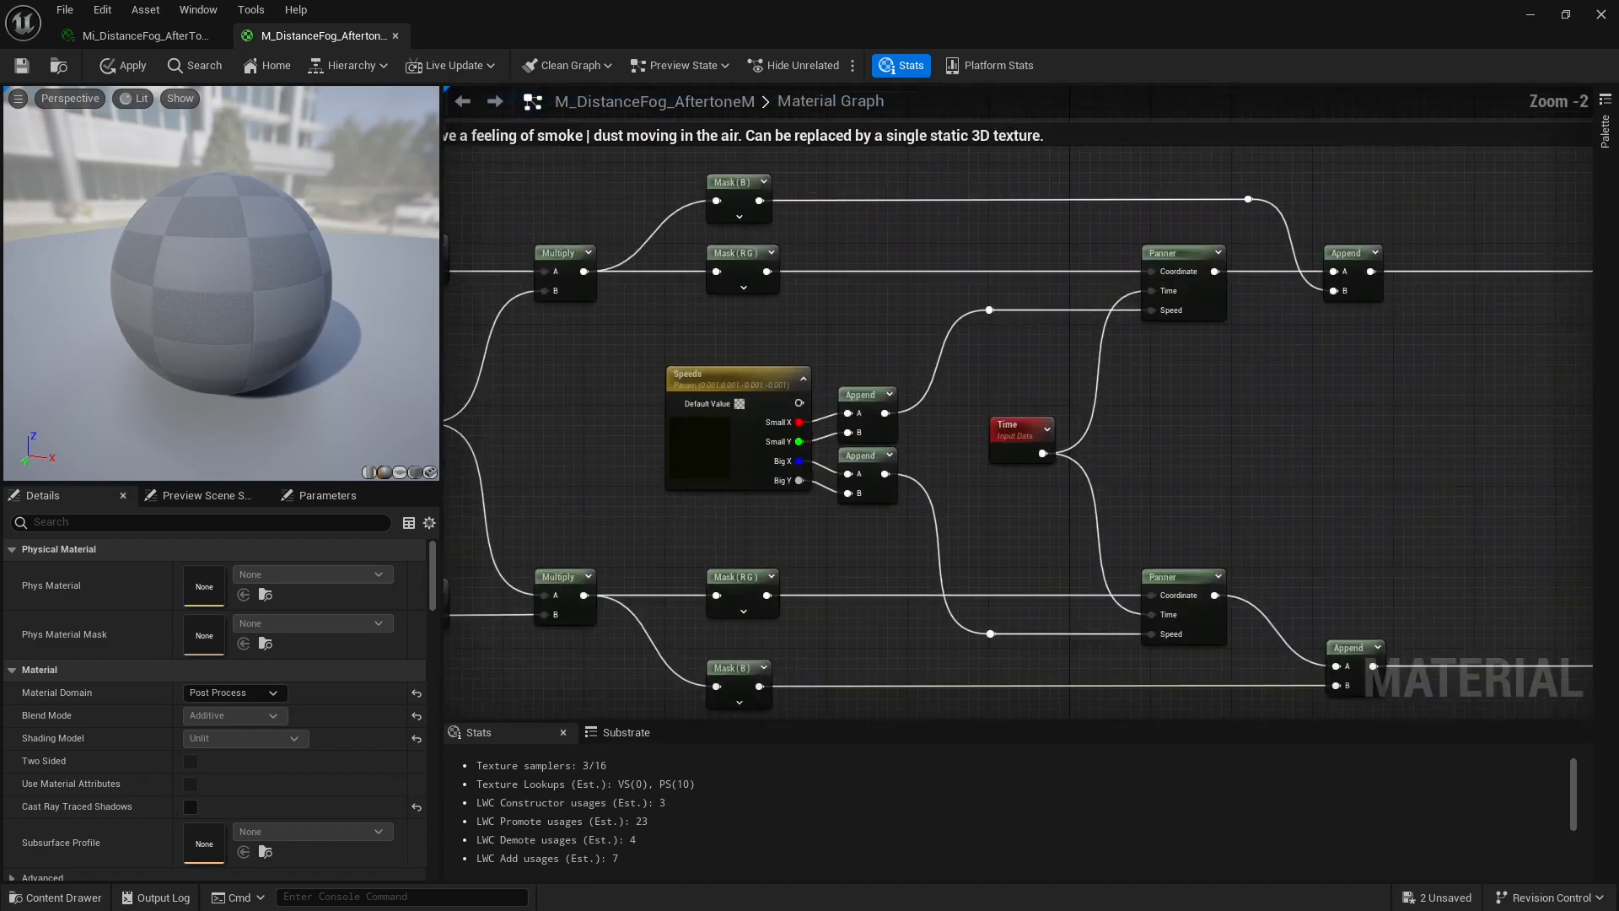
pyautogui.moveTo(857, 393); pyautogui.dragTo(571, 420, button='right')
pyautogui.moveTo(988, 470); pyautogui.dragTo(715, 456, button='right')
pyautogui.moveTo(1086, 521); pyautogui.dragTo(1183, 450, button='right')
pyautogui.moveTo(827, 452); pyautogui.dragTo(1443, 434, button='right')
pyautogui.scroll(2, 1242, 363)
pyautogui.moveTo(1381, 328); pyautogui.dragTo(1311, 385, button='right')
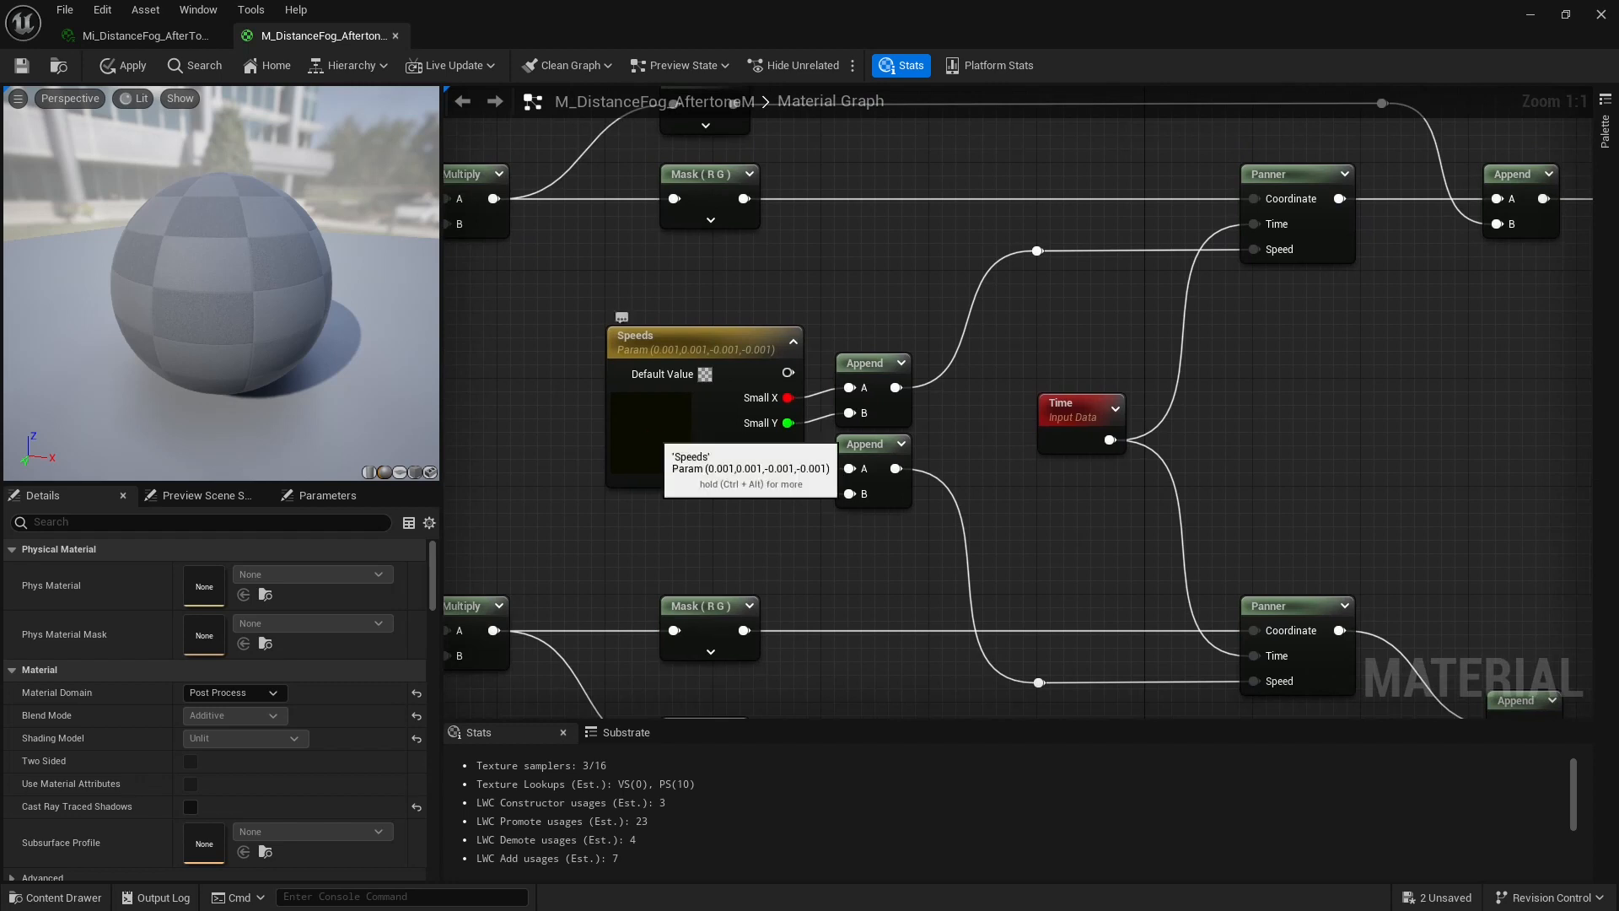
pyautogui.click(649, 430)
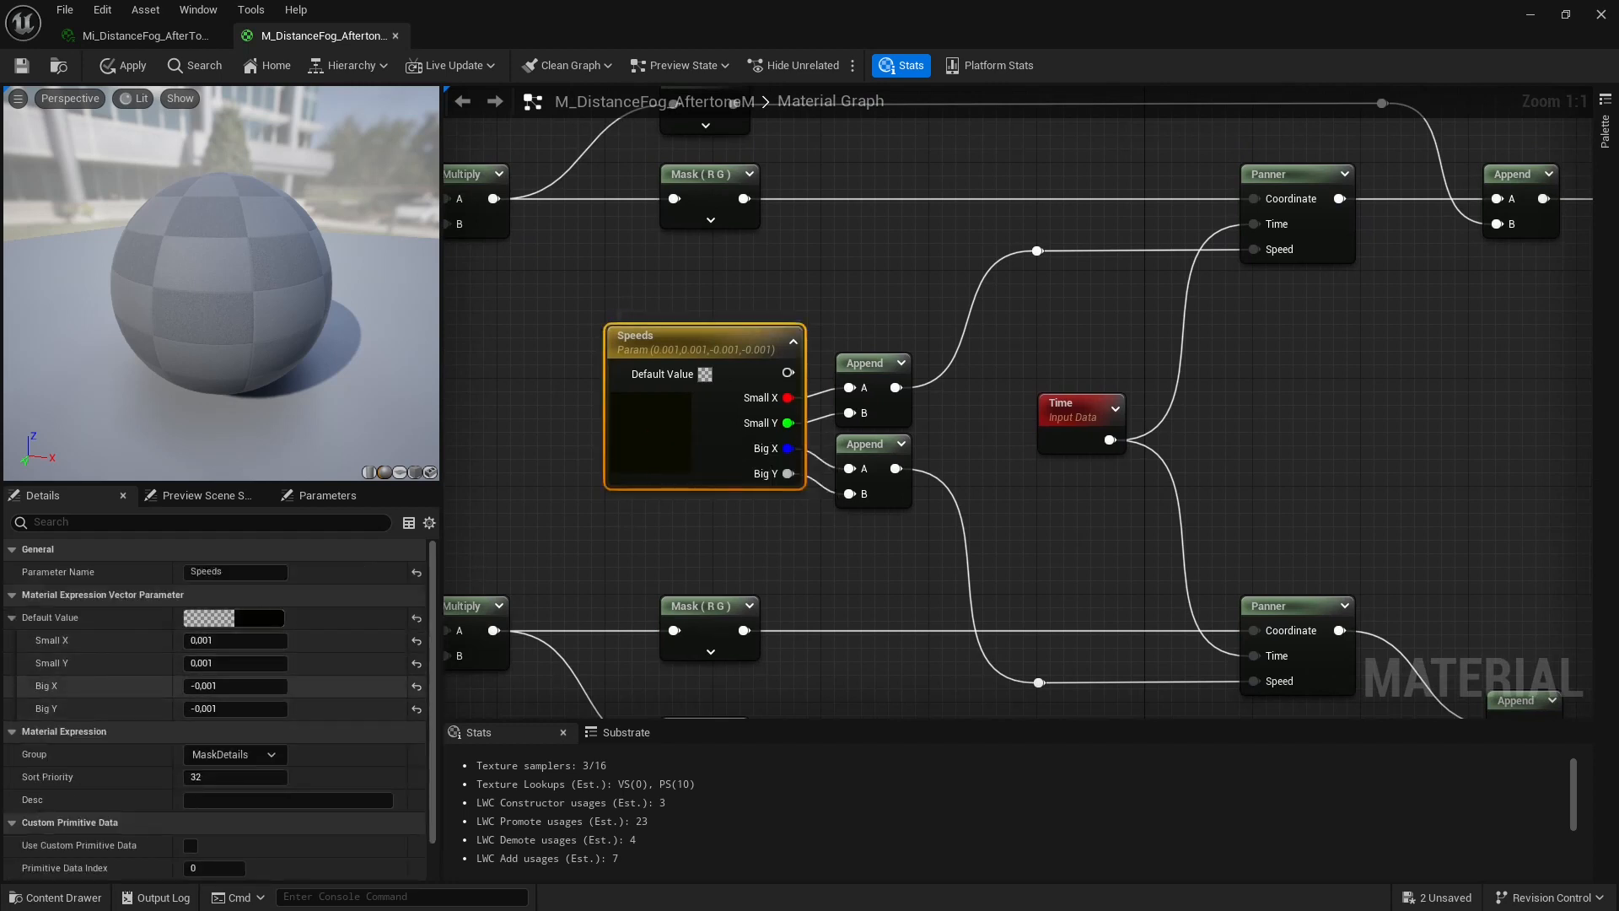
pyautogui.scroll(-2, 1411, 462)
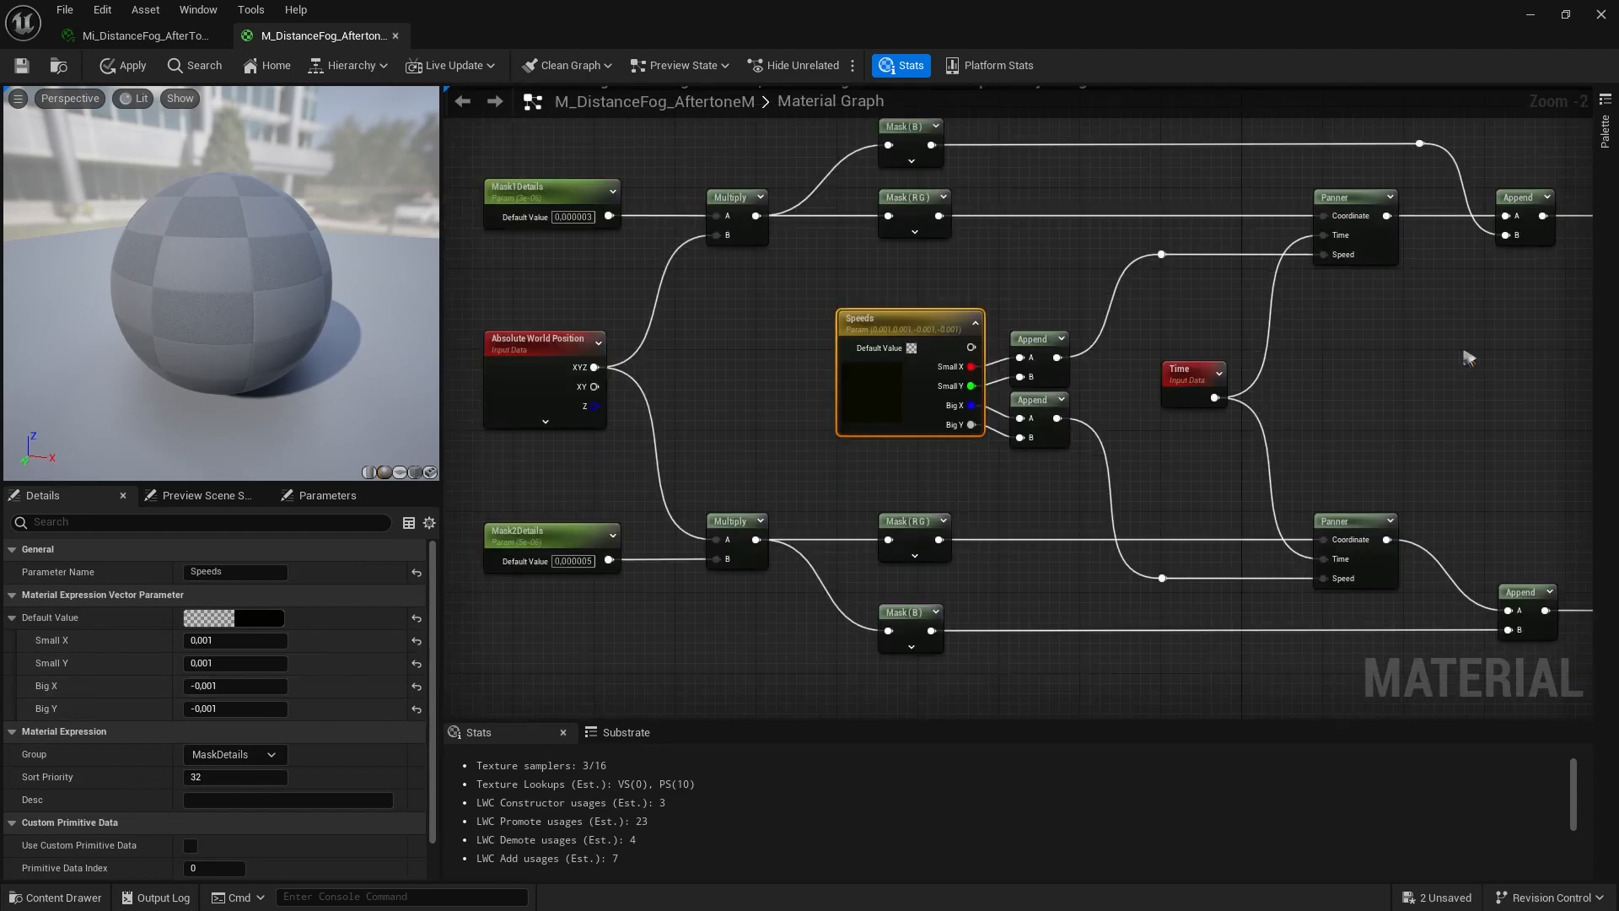
# Open the material instance Mi_DistanceFog_AfterToneM and inspect its MaskDetails parameters, including the individual Speeds components.
pyautogui.moveTo(1464, 350); pyautogui.dragTo(0, 702, button='right')
pyautogui.scroll(-1, 1041, 489)
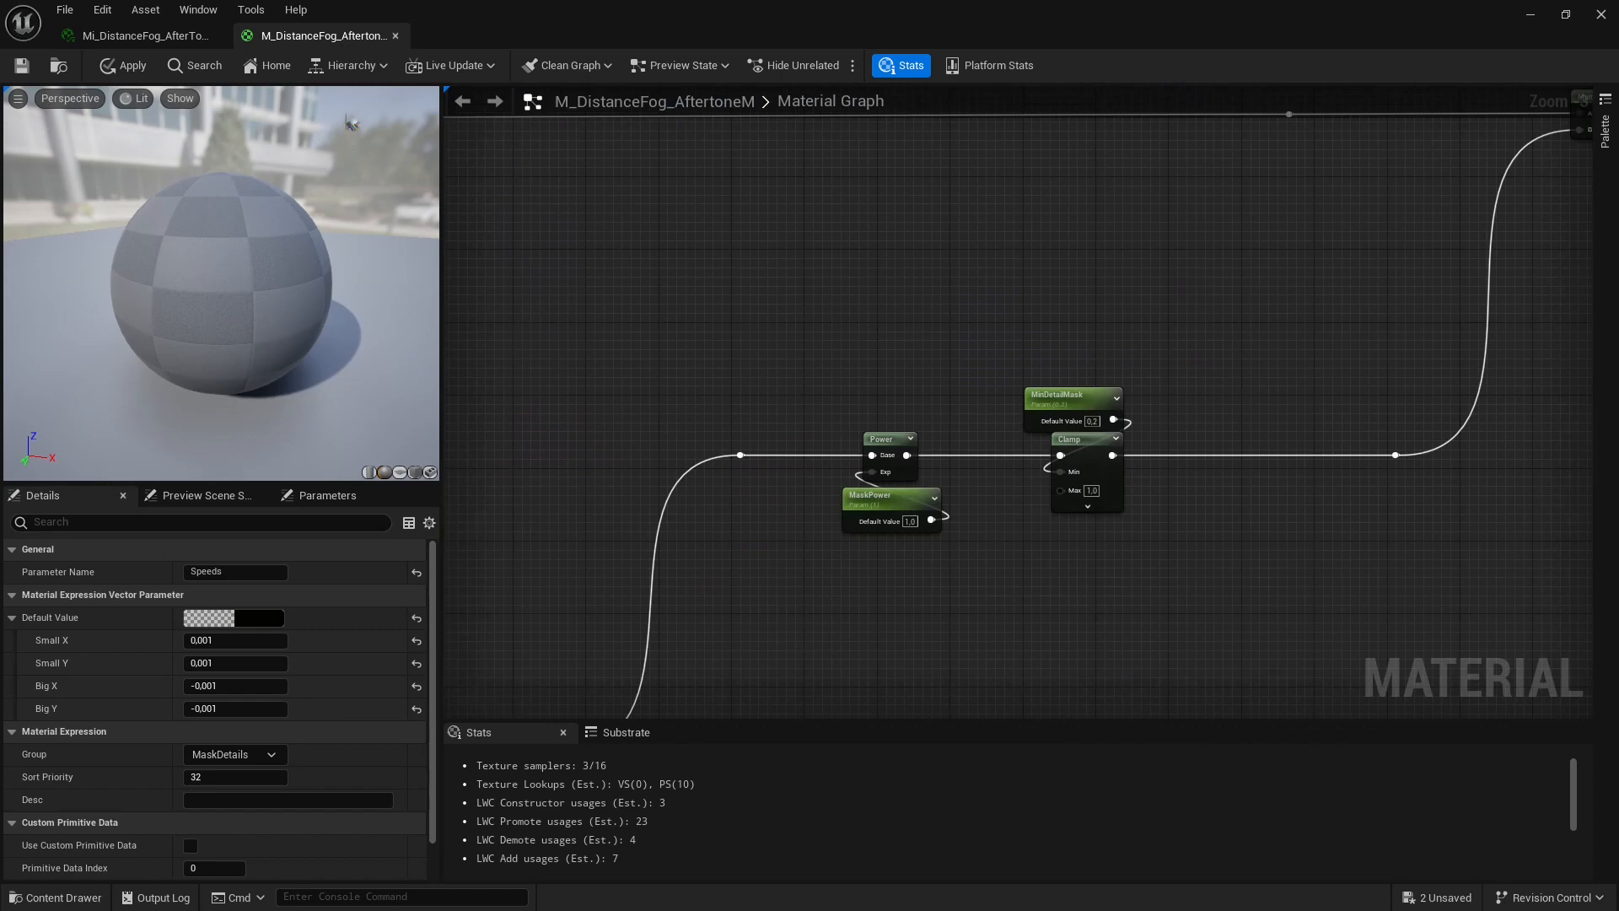
pyautogui.click(152, 35)
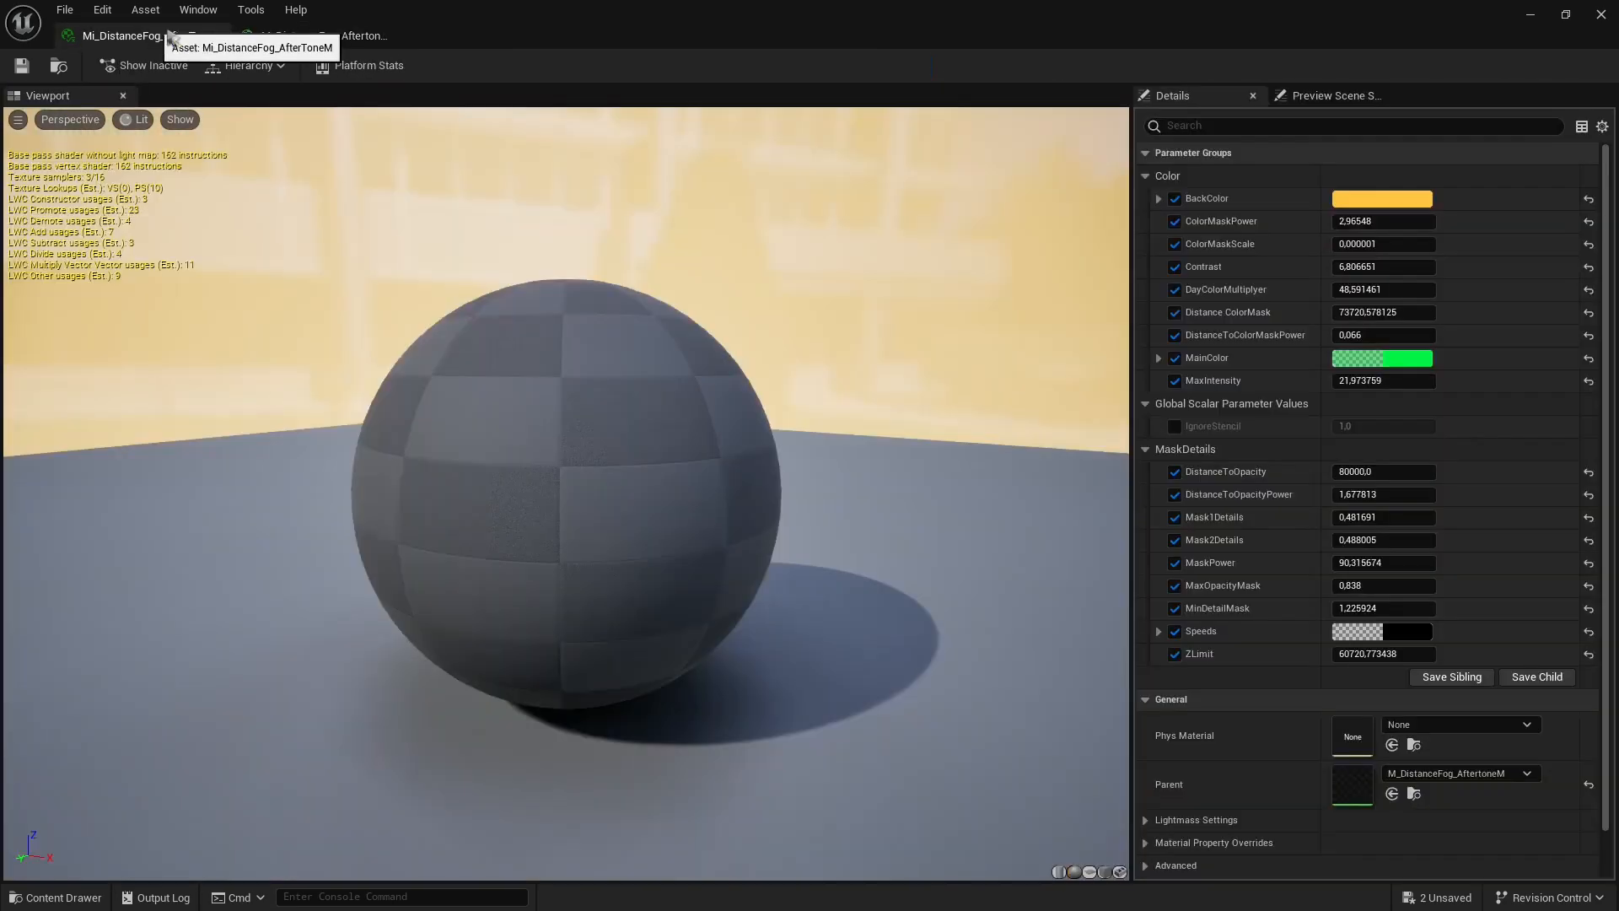
pyautogui.moveTo(565, 493); pyautogui.dragTo(603, 498)
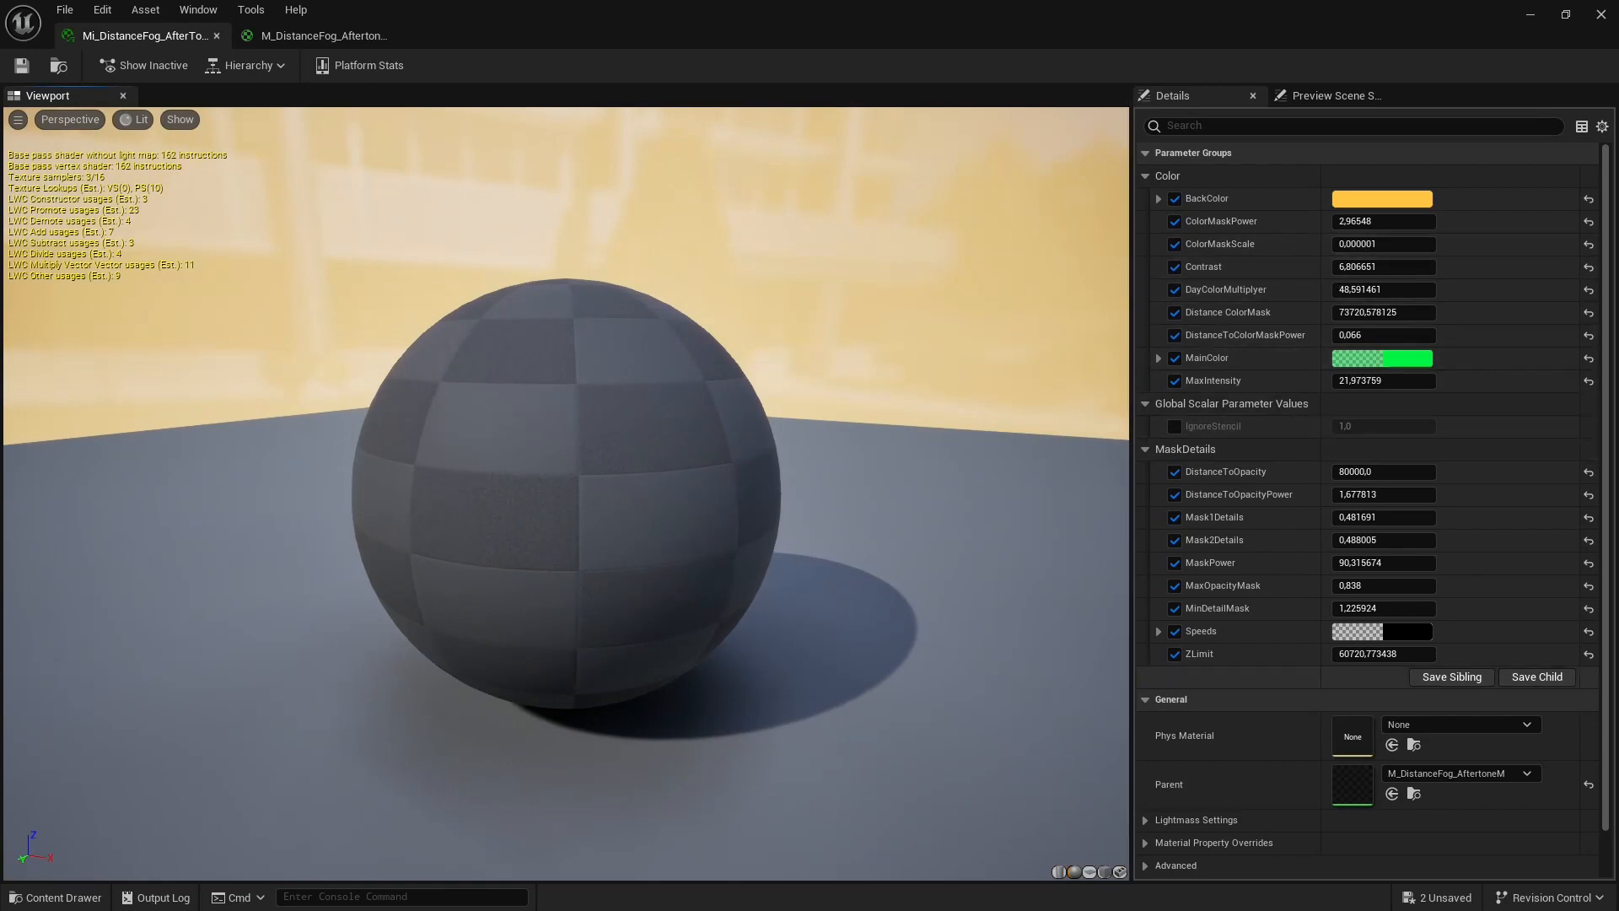
pyautogui.click(1159, 630)
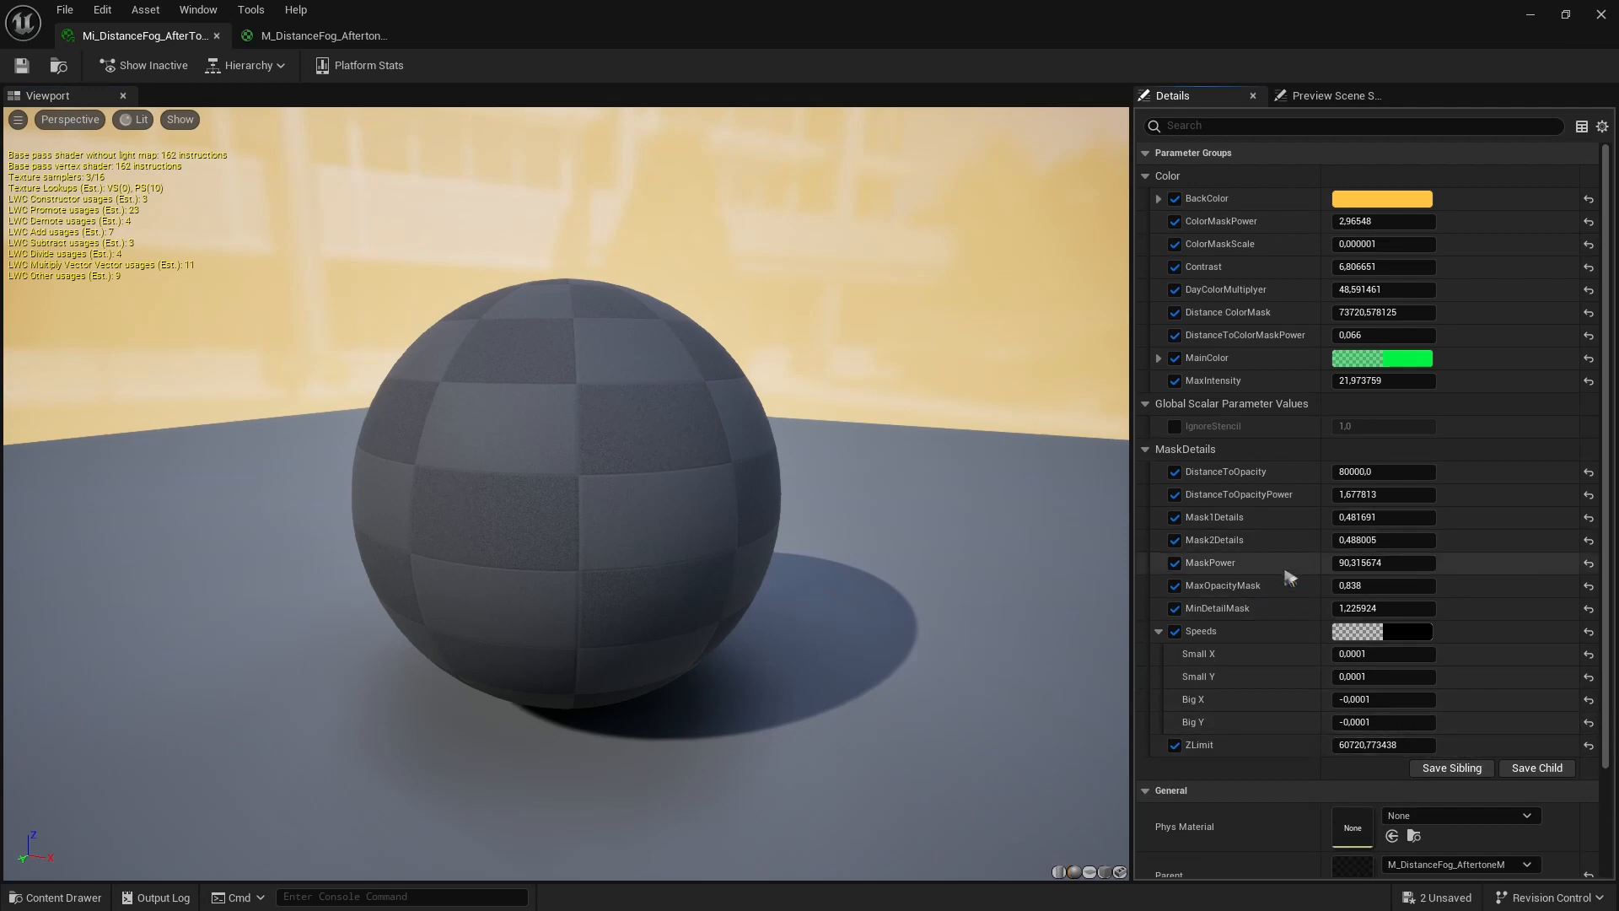
# Return to the M_DistanceFog_AftertoneM graph and inspect the settings of the Mask2Details and Mask1Details parameters.
pyautogui.click(320, 36)
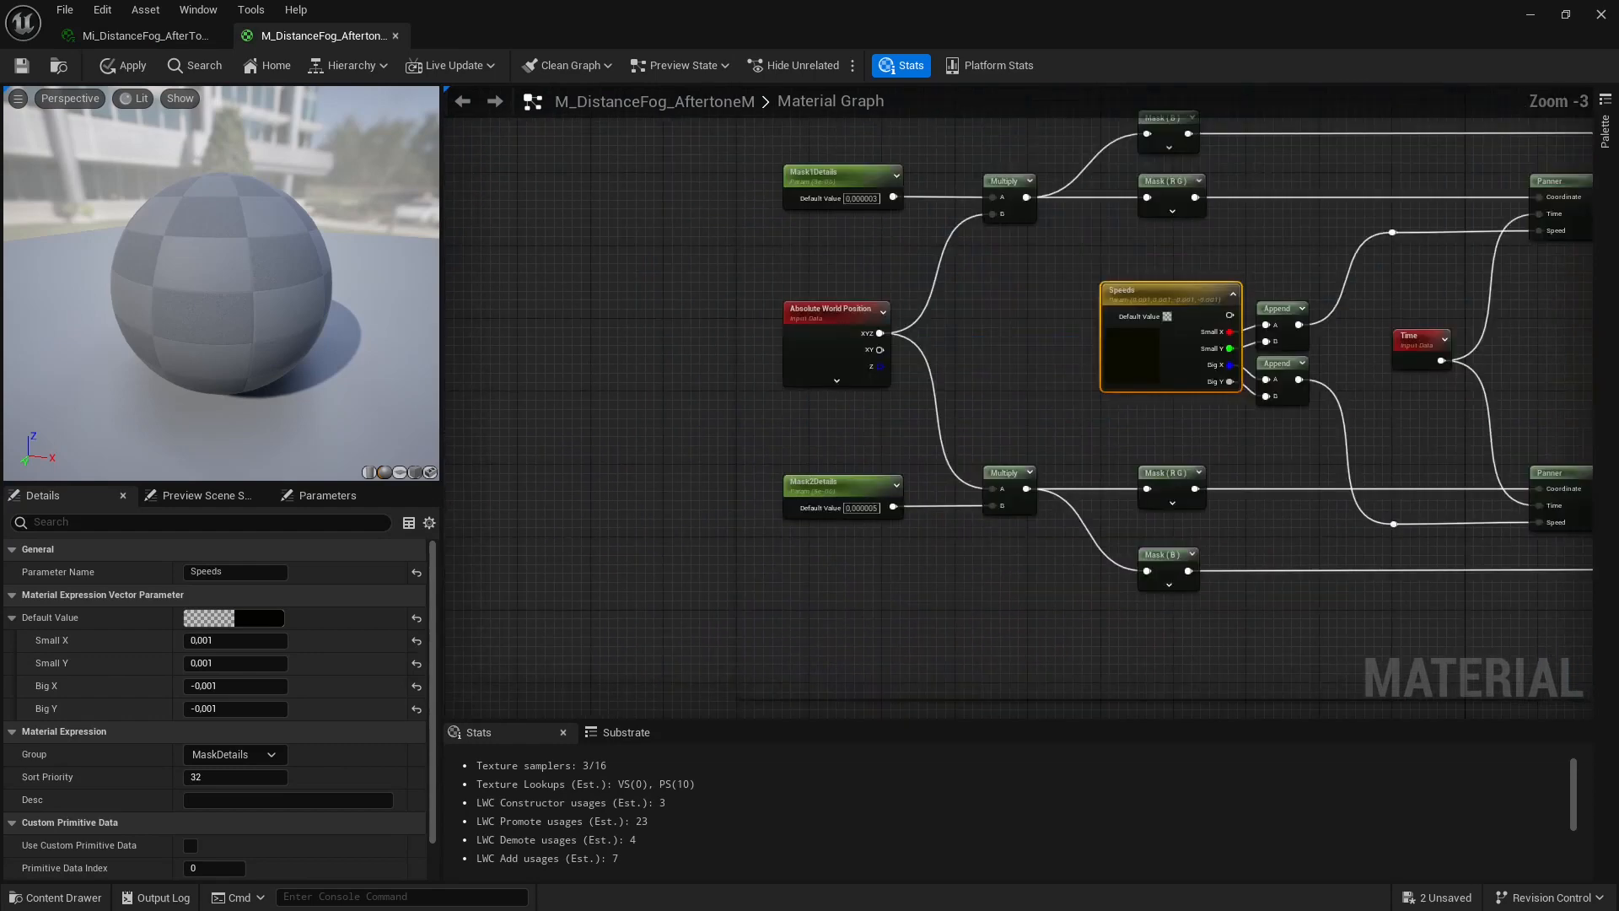
pyautogui.scroll(3, 891, 352)
pyautogui.click(836, 552)
pyautogui.moveTo(1048, 351); pyautogui.dragTo(997, 483, button='right')
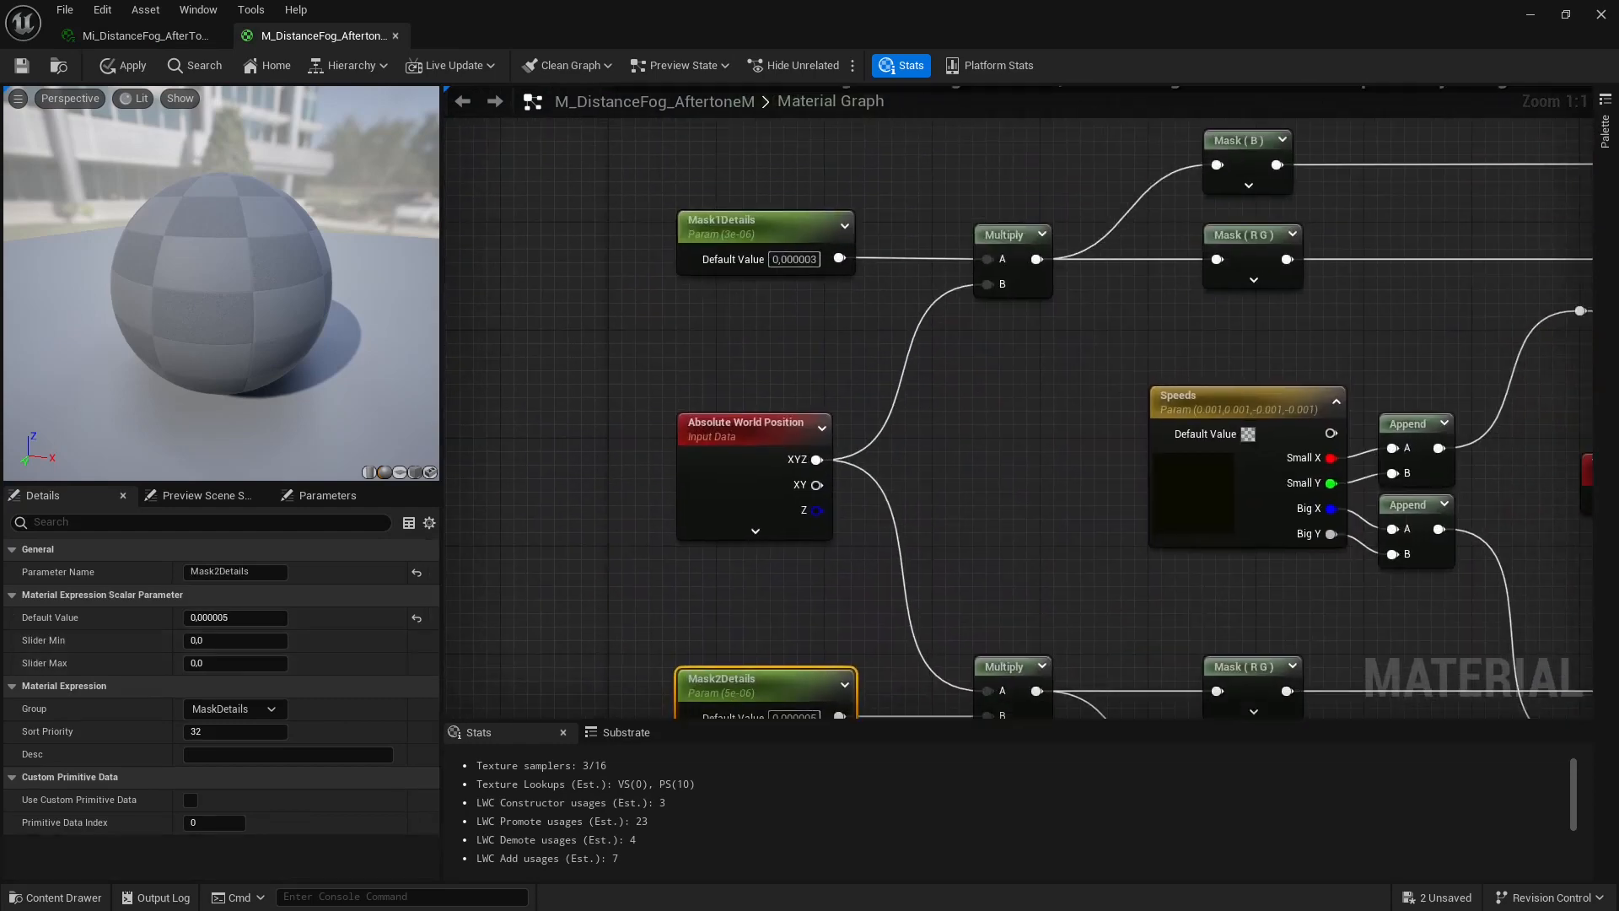
pyautogui.click(809, 244)
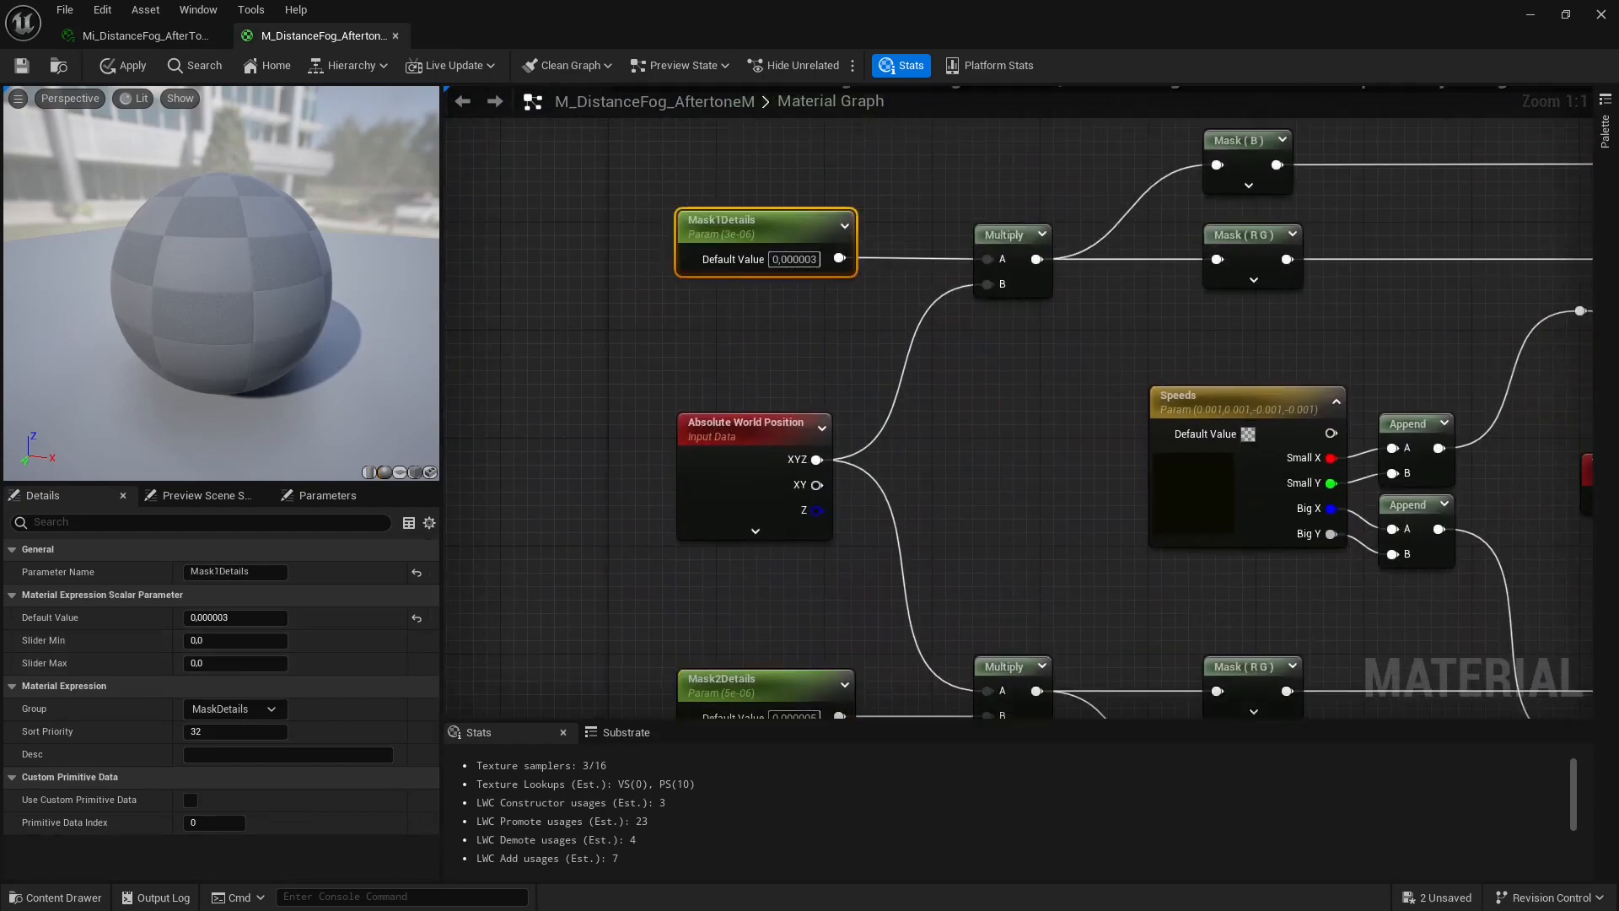
# Return to the material instance, restore its window to a smaller size, and look at the fog in the Demo level behind it.
pyautogui.click(148, 36)
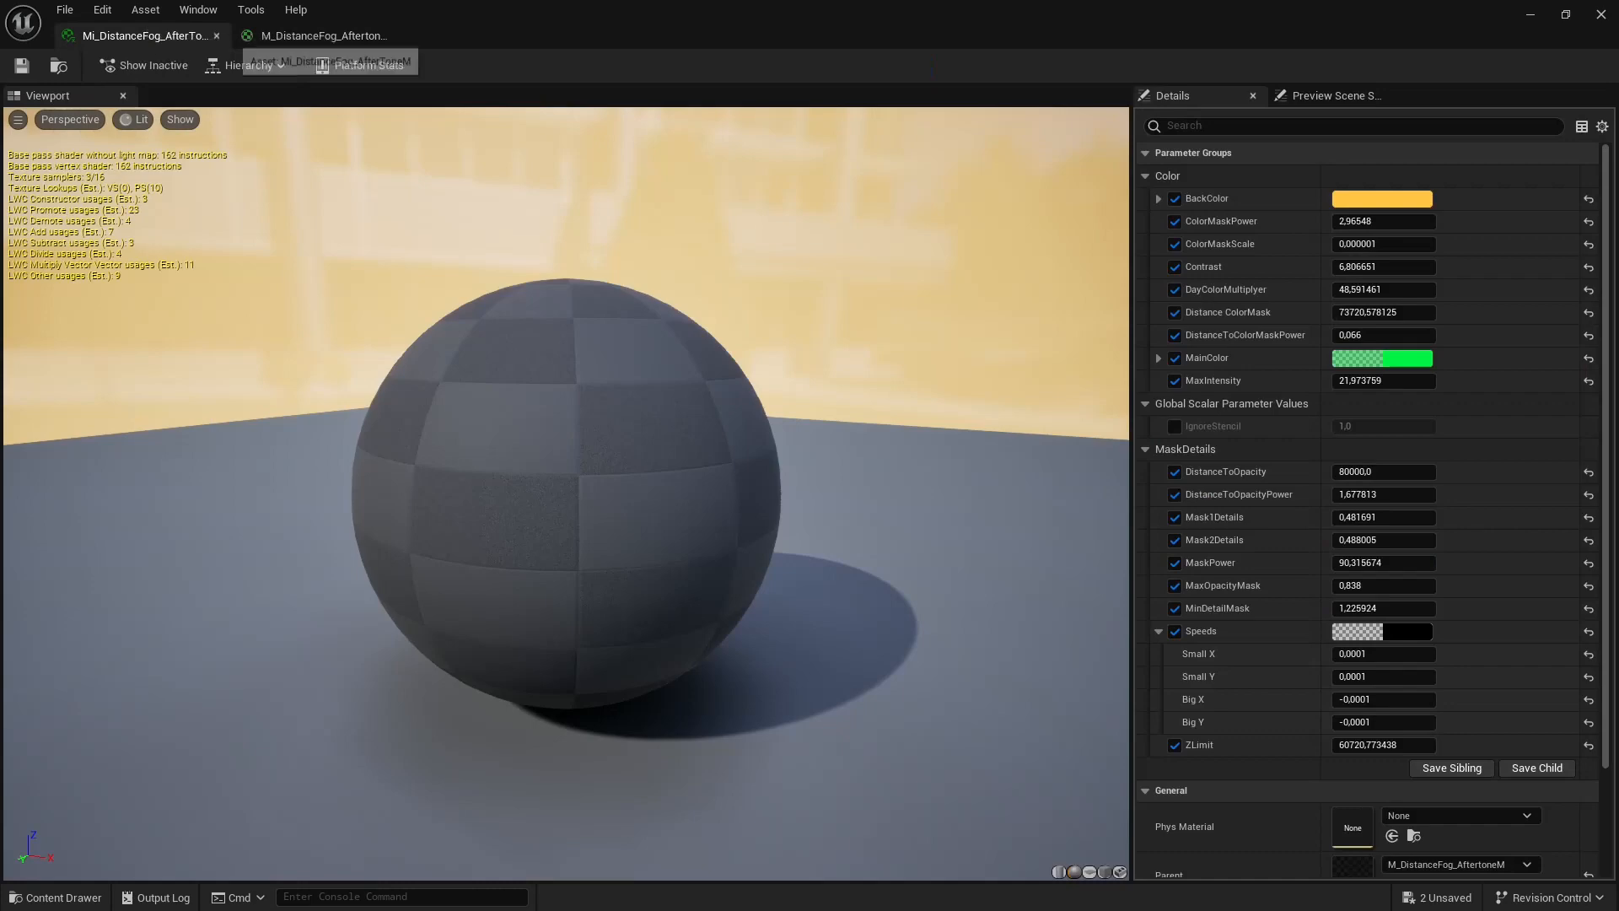
pyautogui.scroll(-4, 641, 338)
pyautogui.doubleClick(1376, 9)
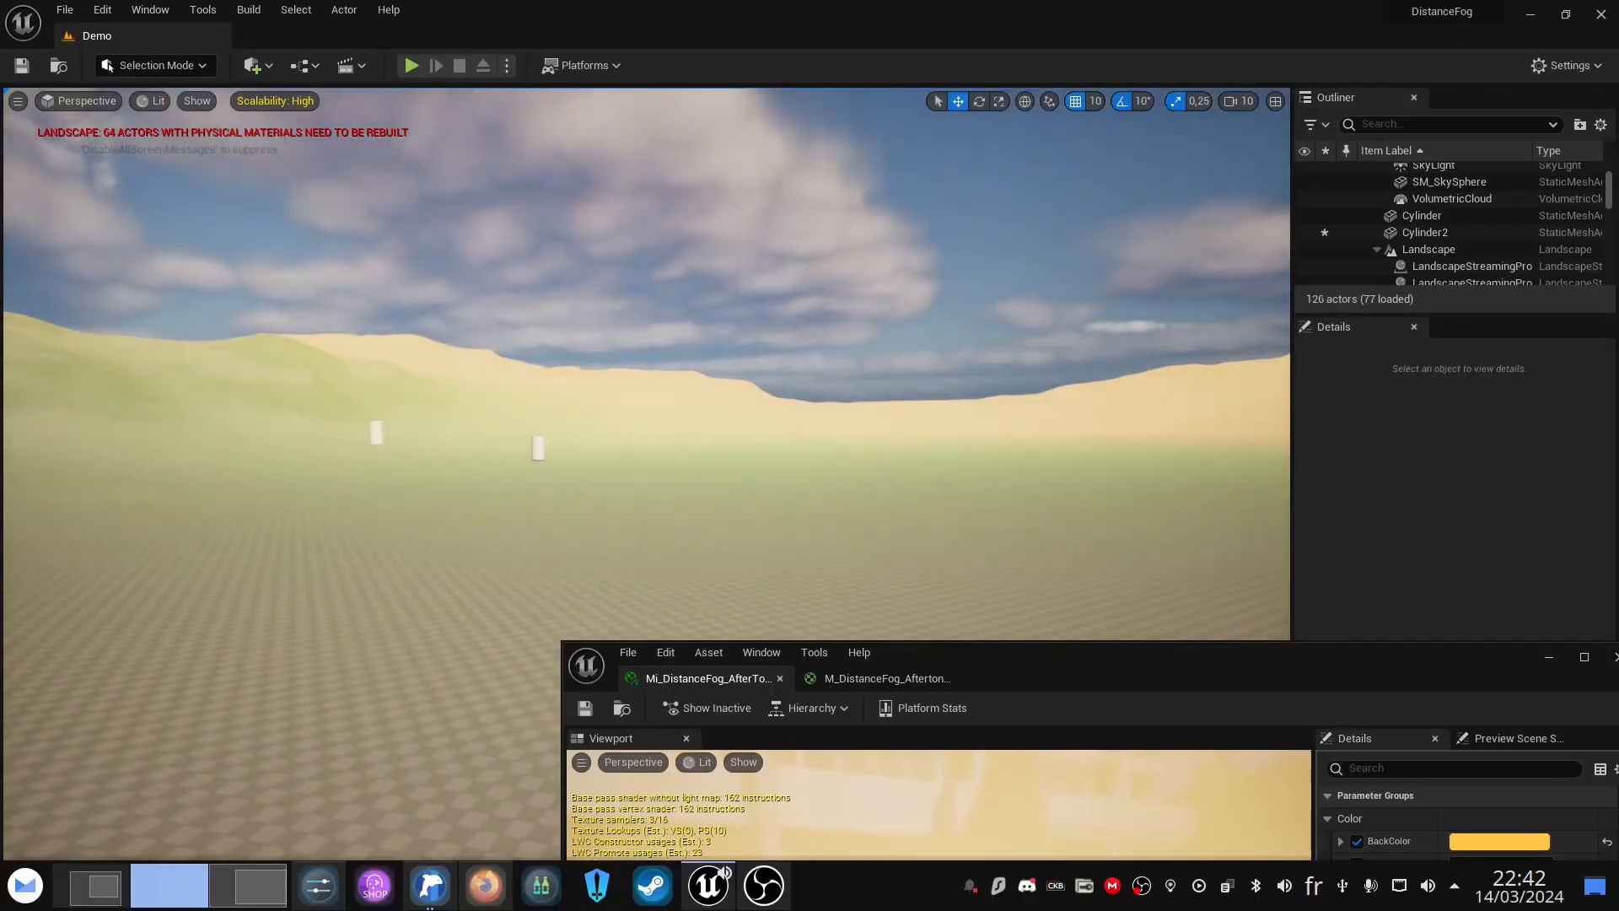
pyautogui.moveTo(1214, 443); pyautogui.dragTo(1118, 416, button='right')
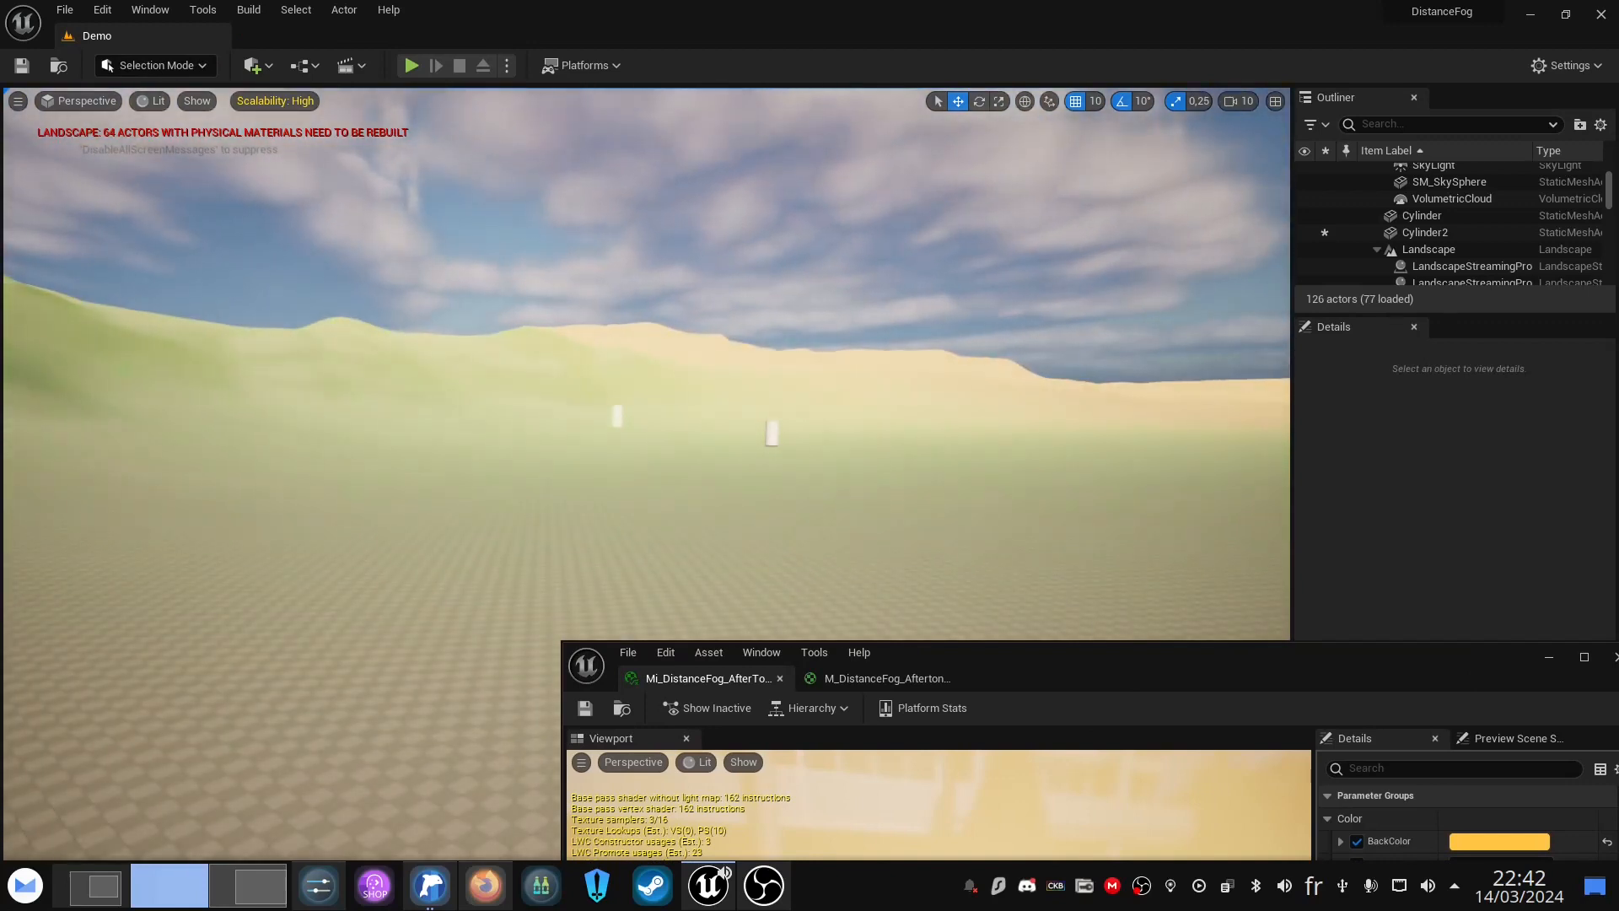
pyautogui.moveTo(897, 689); pyautogui.dragTo(820, 301)
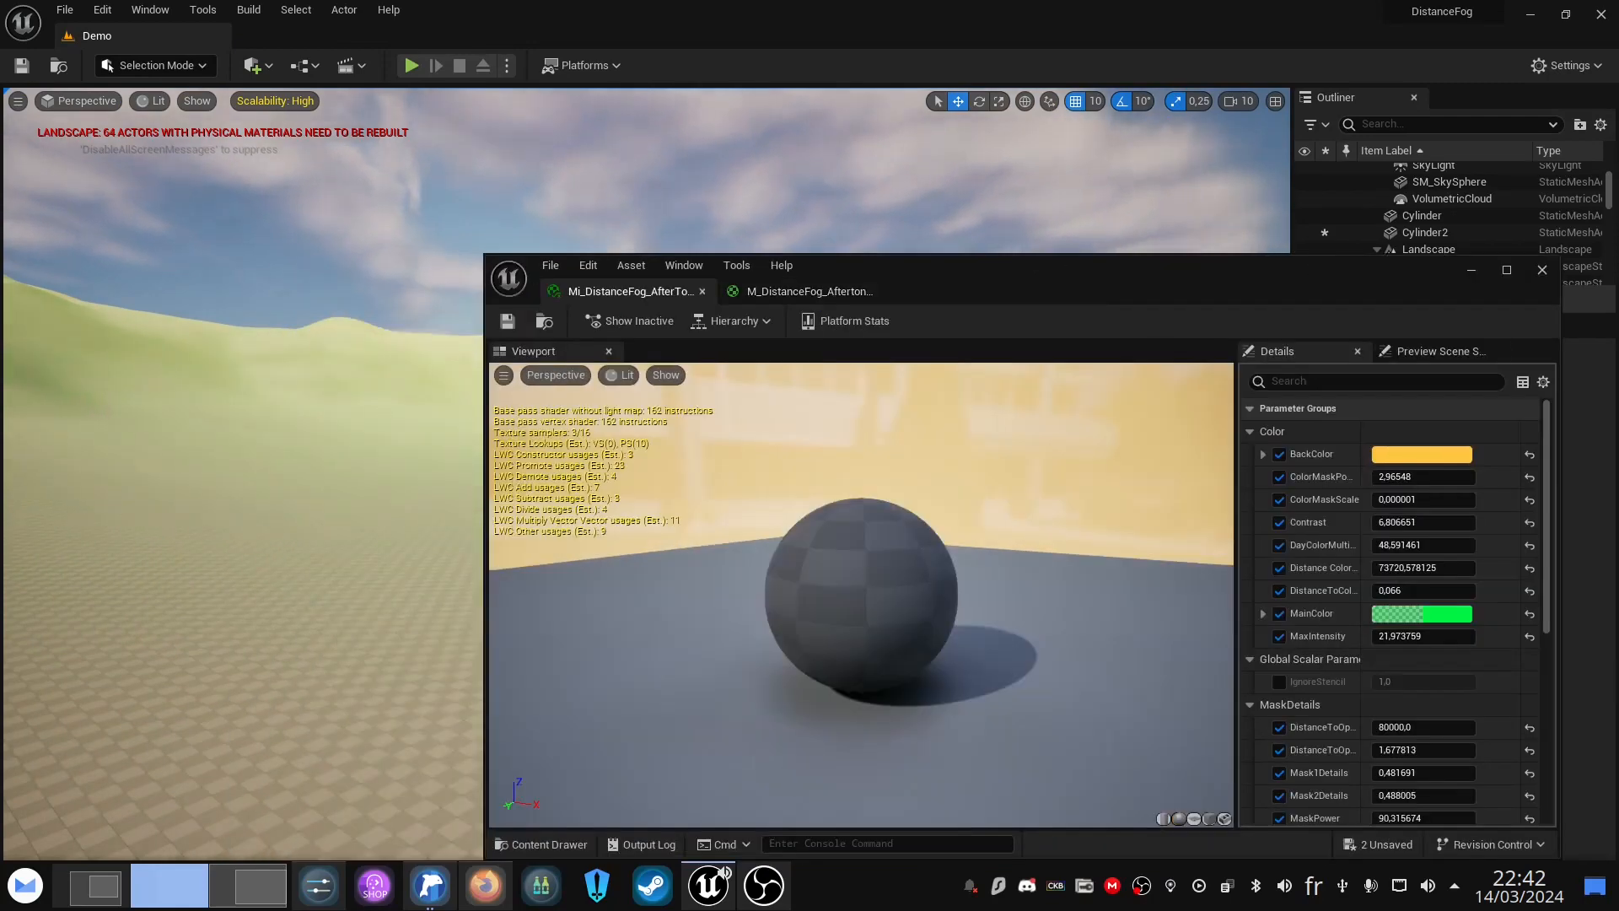
# Go back to the M_DistanceFog_AftertoneM graph and examine the fog color section and its MainColor parameter.
pyautogui.click(819, 293)
pyautogui.scroll(-3, 932, 569)
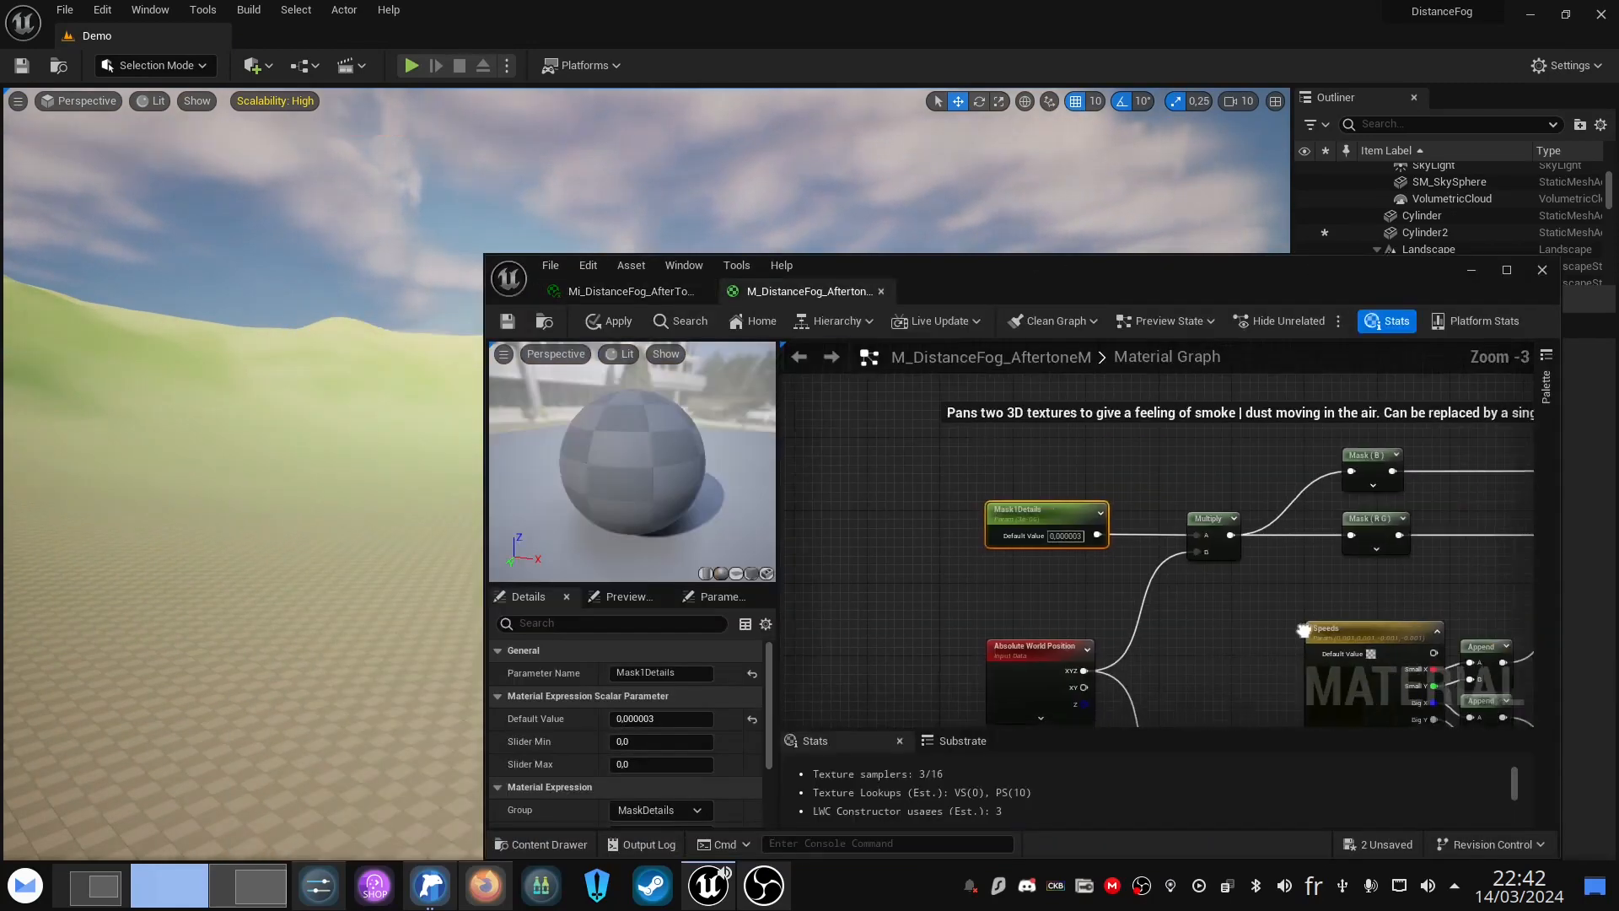
pyautogui.moveTo(932, 569); pyautogui.dragTo(481, 855, button='right')
pyautogui.scroll(-4, 1165, 613)
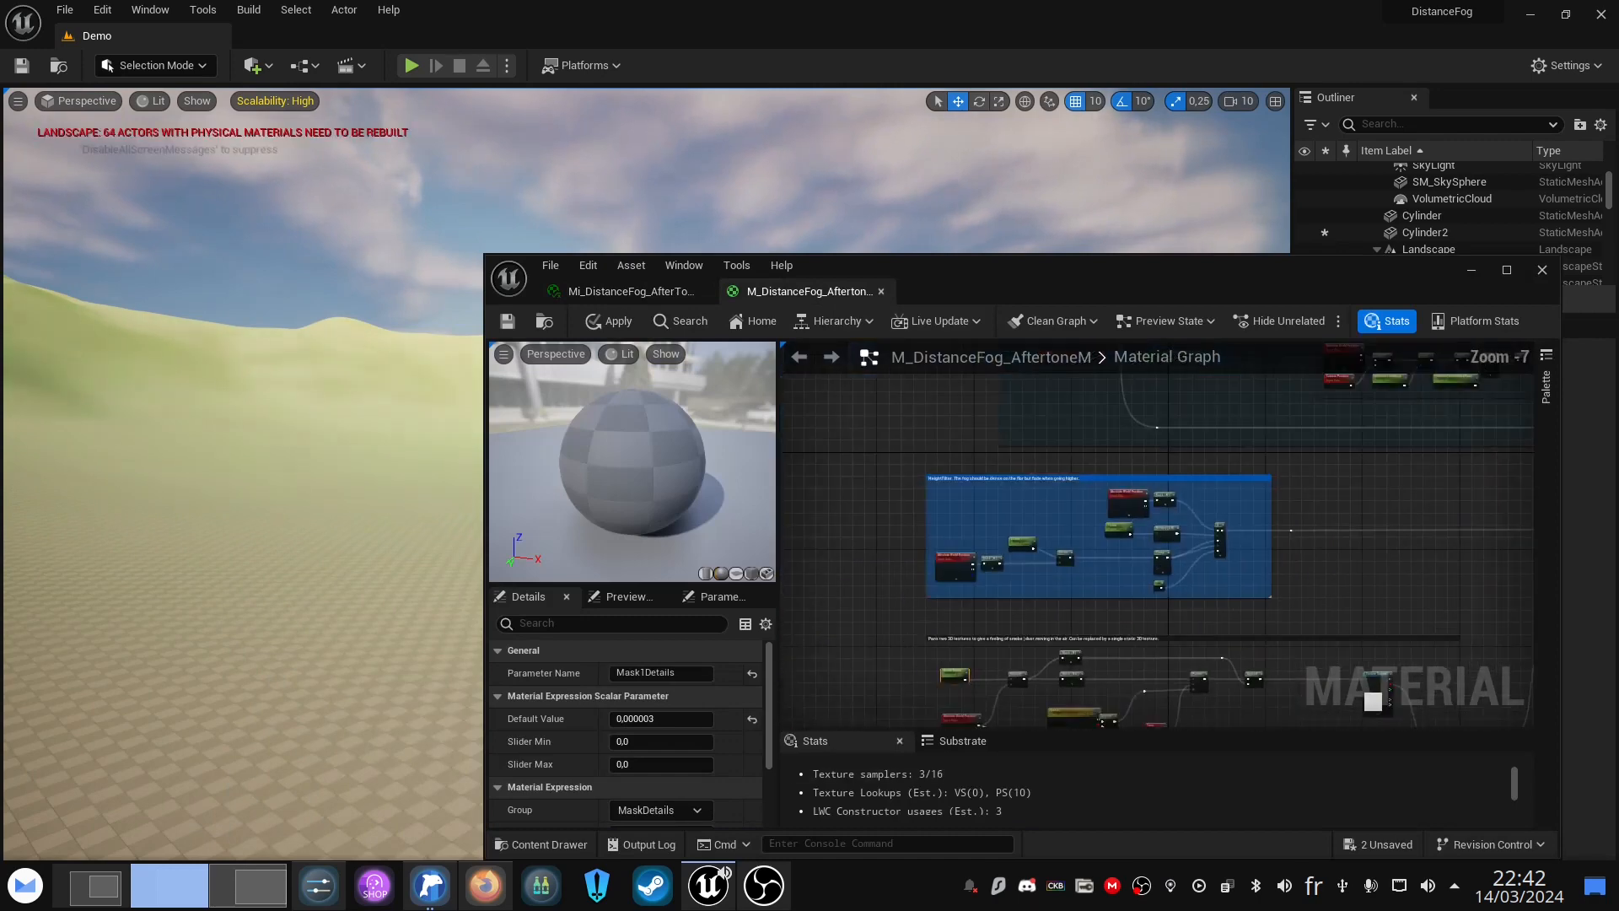
pyautogui.moveTo(1149, 455); pyautogui.dragTo(1116, 658, button='right')
pyautogui.moveTo(1311, 666); pyautogui.dragTo(873, 710, button='right')
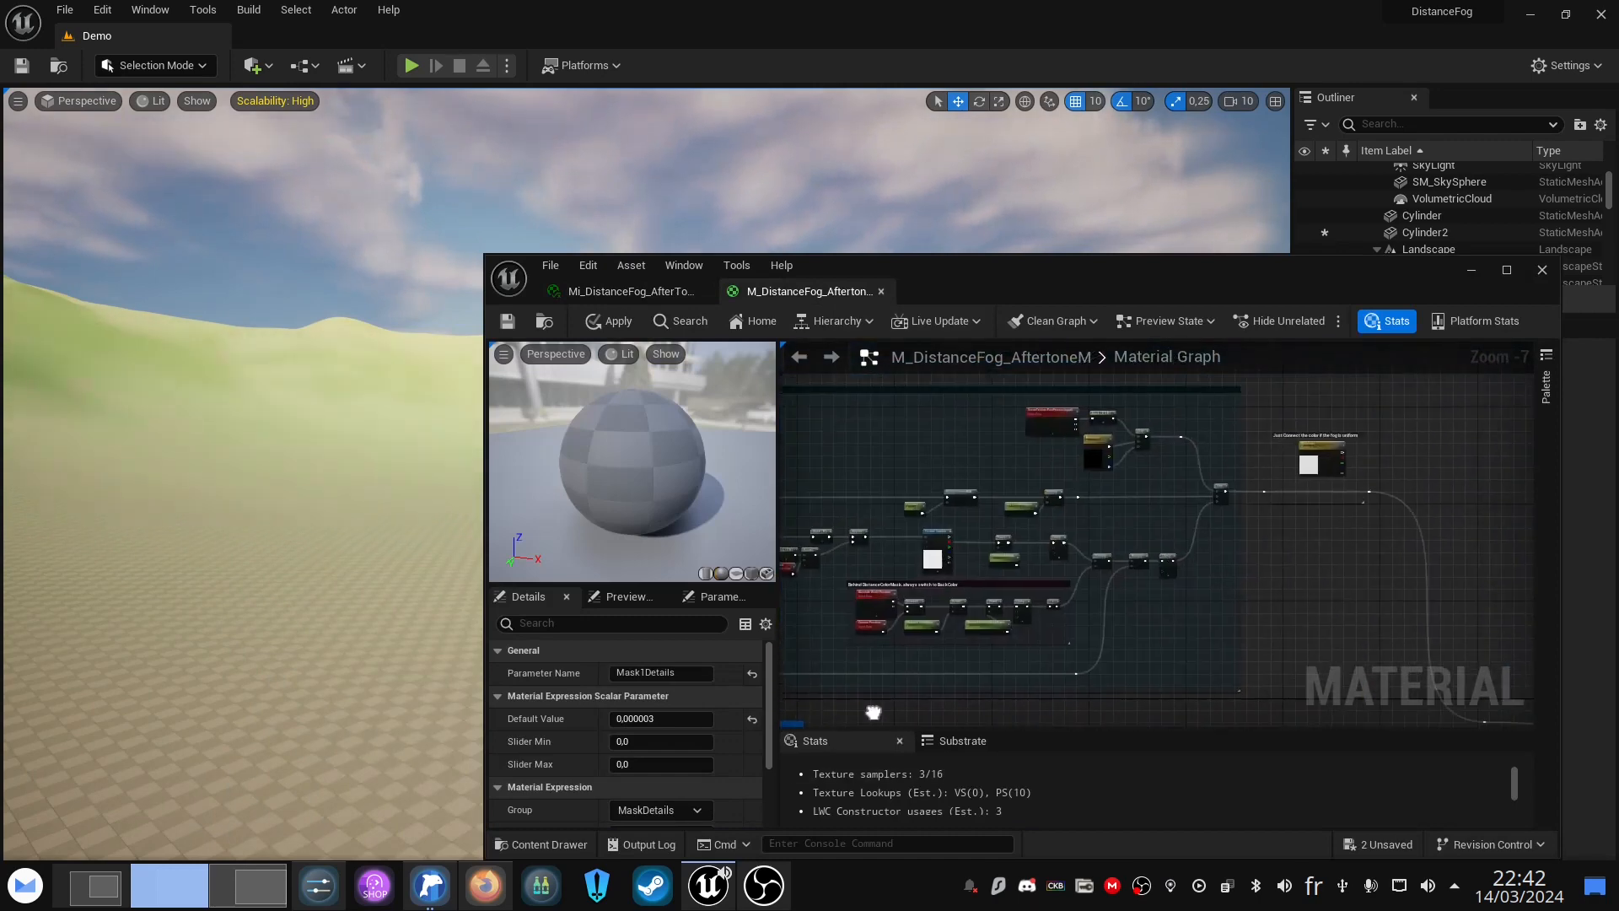
pyautogui.moveTo(788, 472); pyautogui.dragTo(1092, 476, button='right')
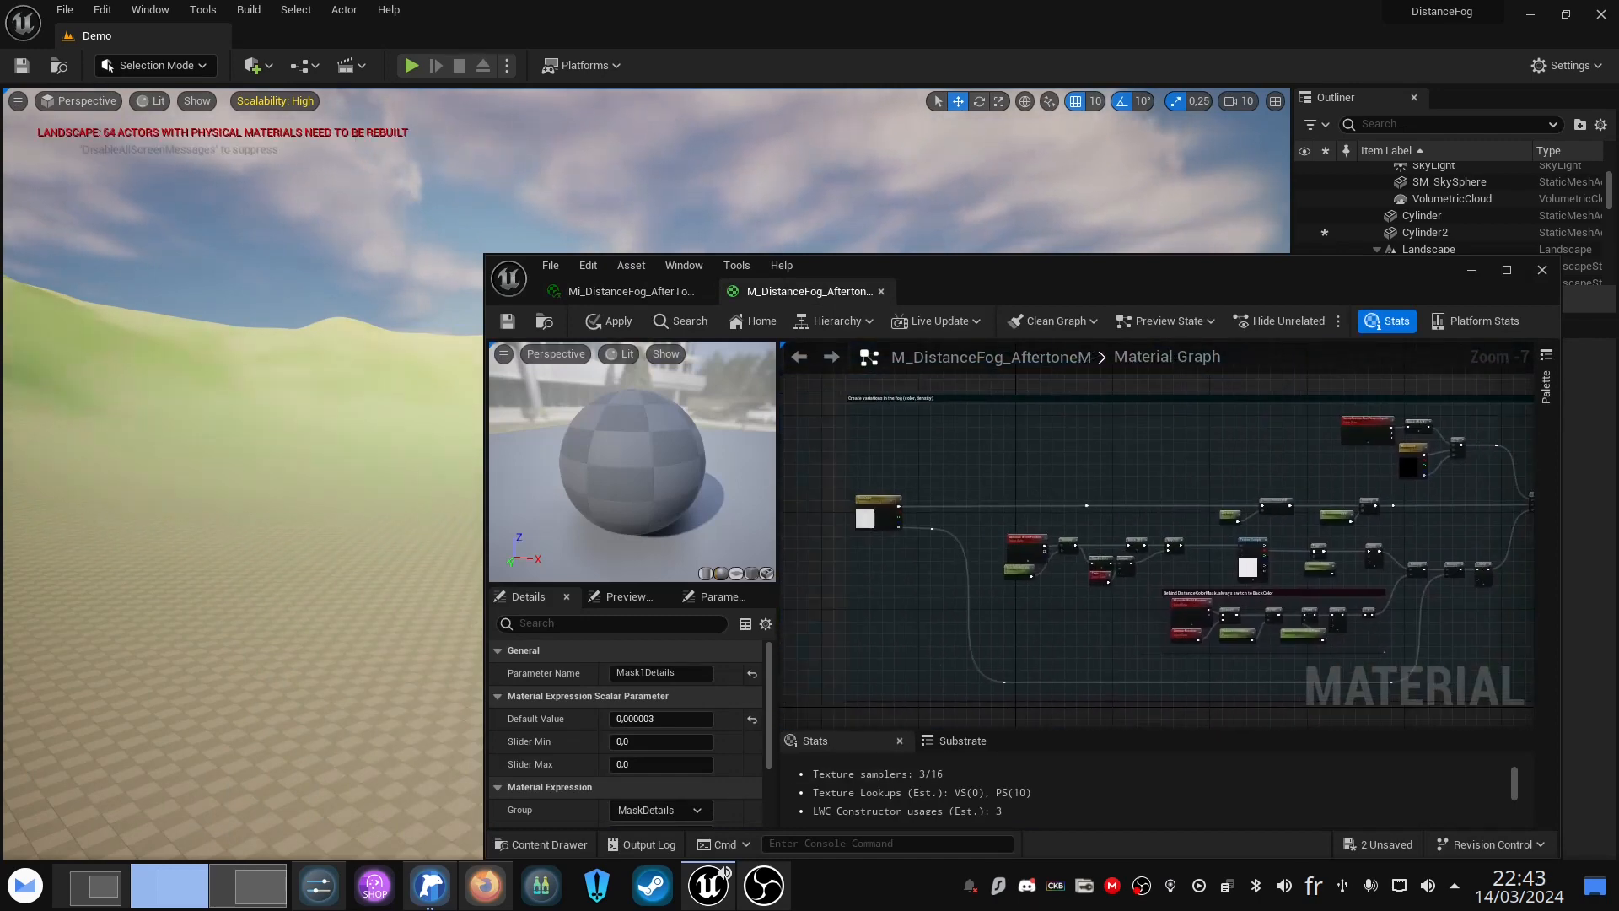
pyautogui.scroll(5, 868, 506)
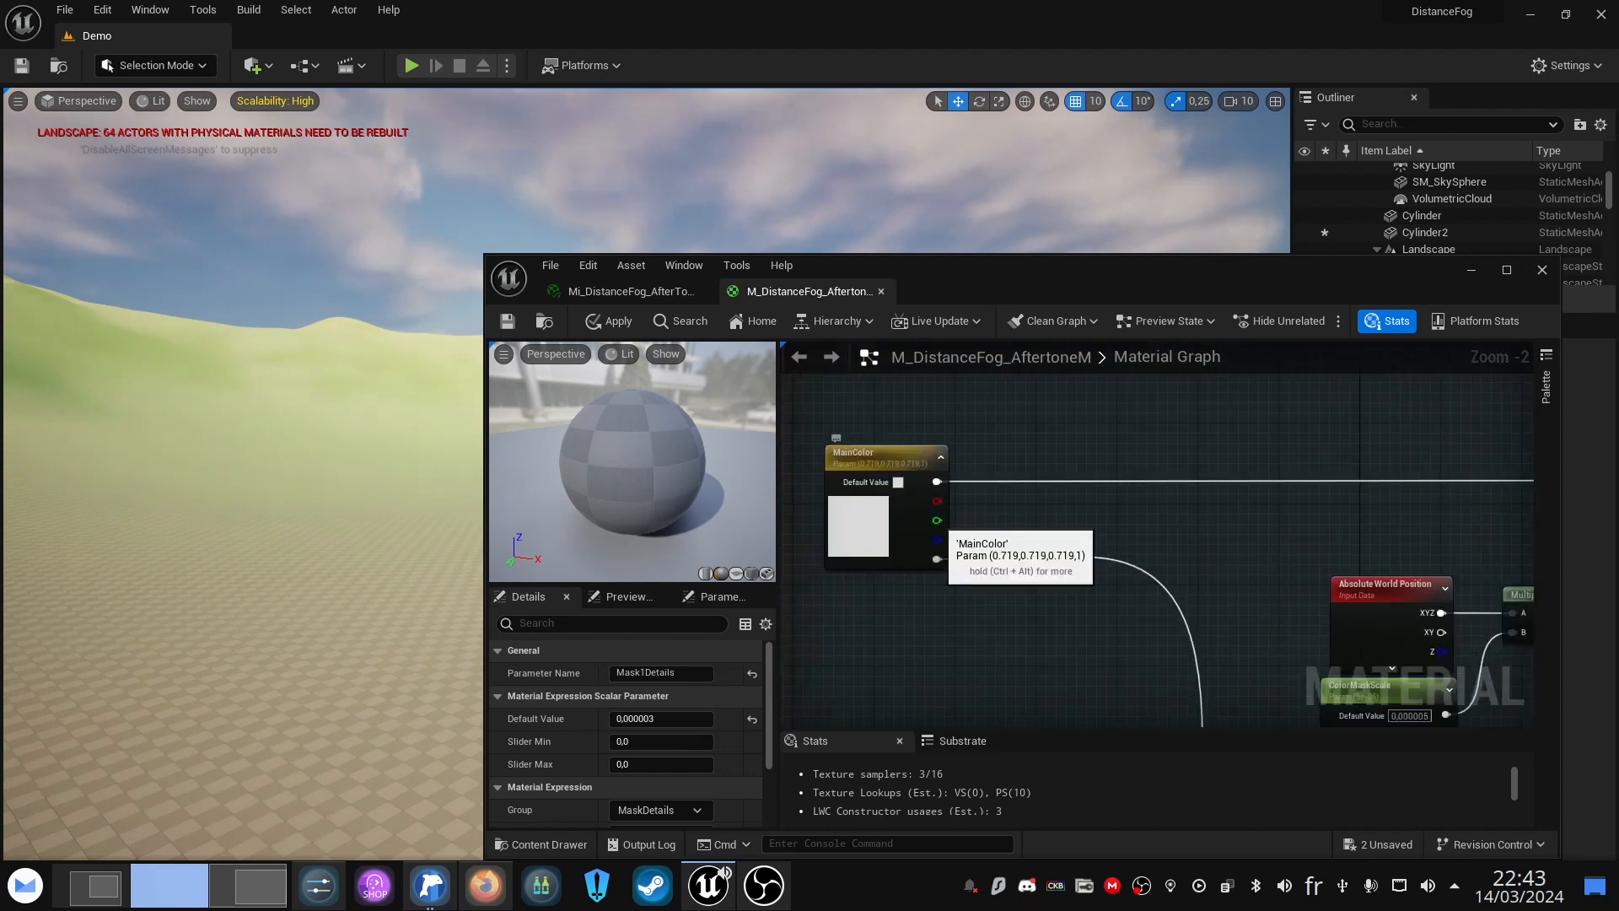
pyautogui.scroll(-1, 1087, 679)
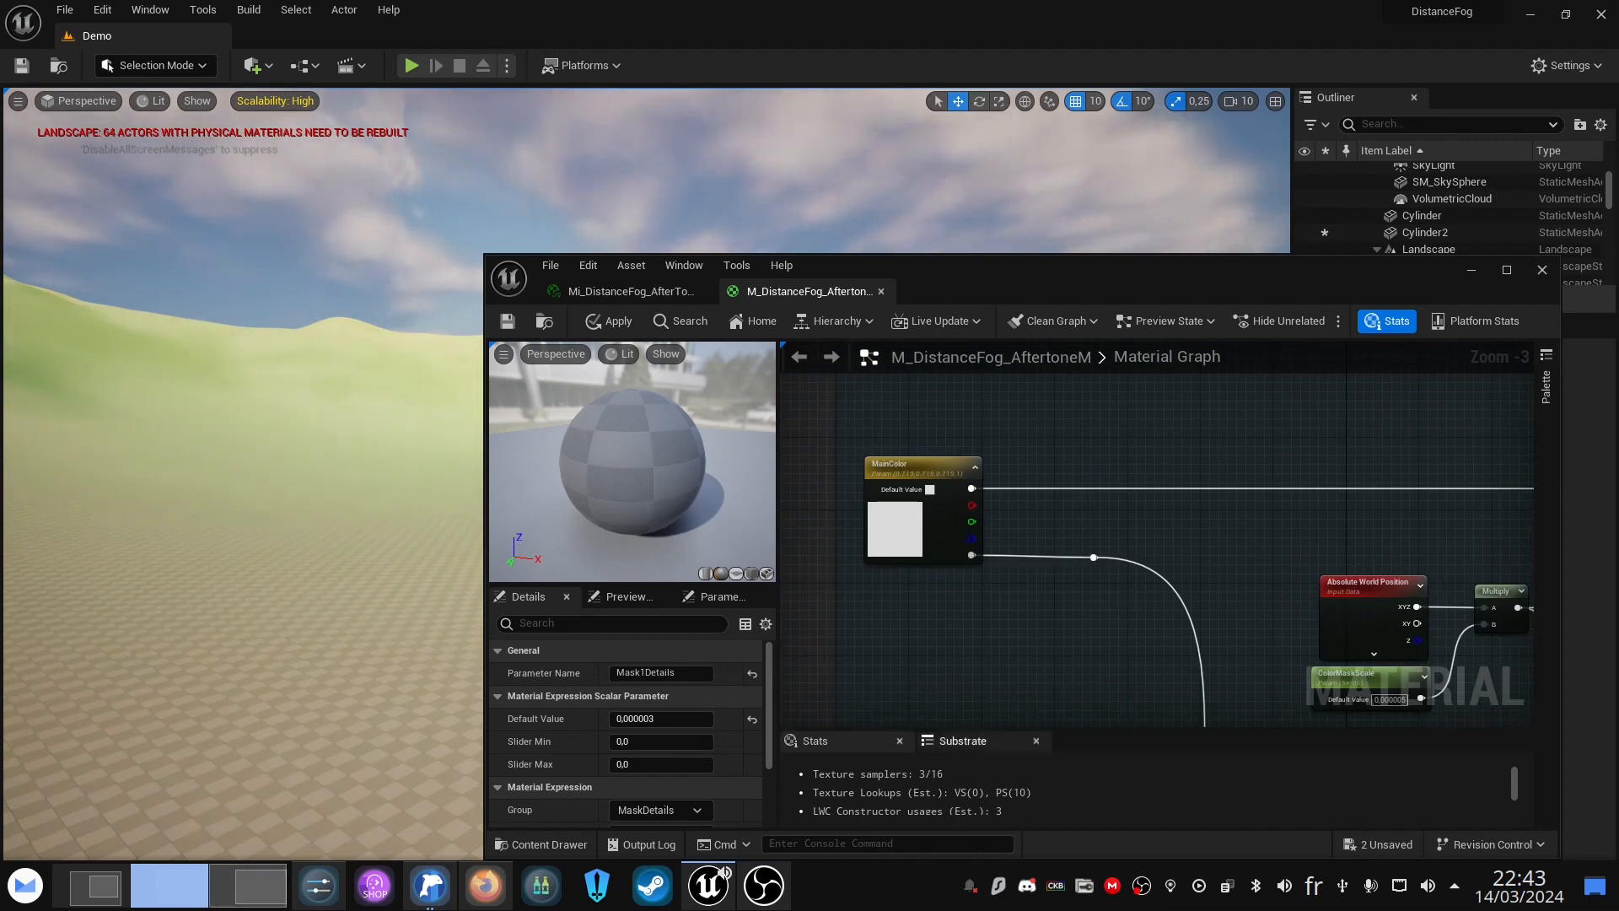
# Create a Material Parameter Collection in the DistanceFog Materials folder, keeping its default name.
pyautogui.click(540, 844)
pyautogui.rightClick(1252, 729)
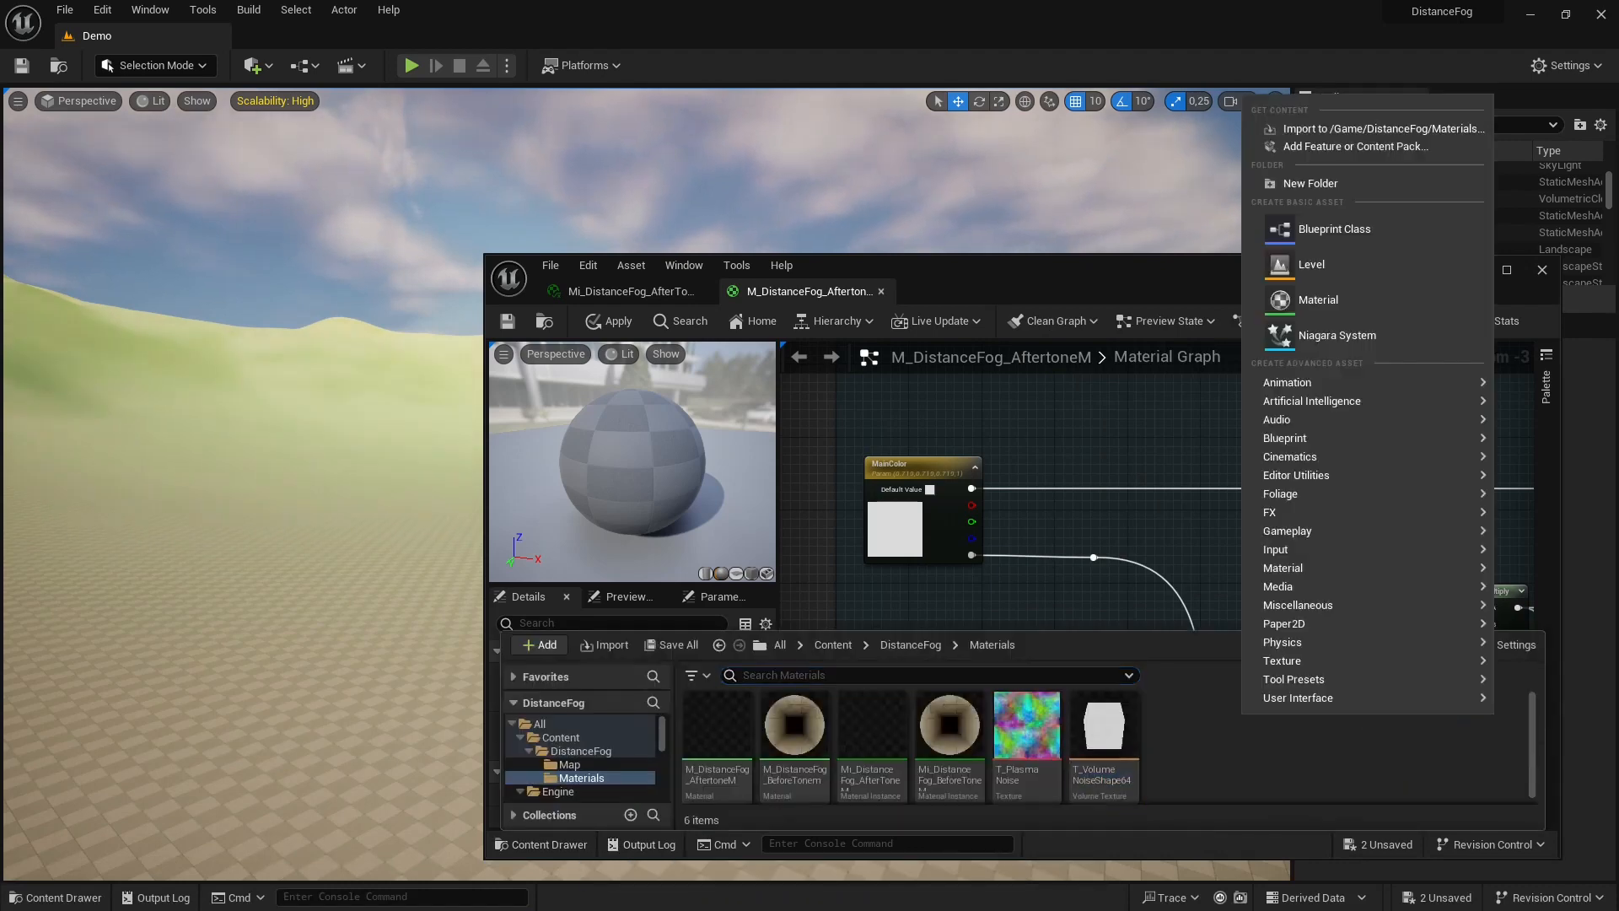
pyautogui.moveTo(1360, 451)
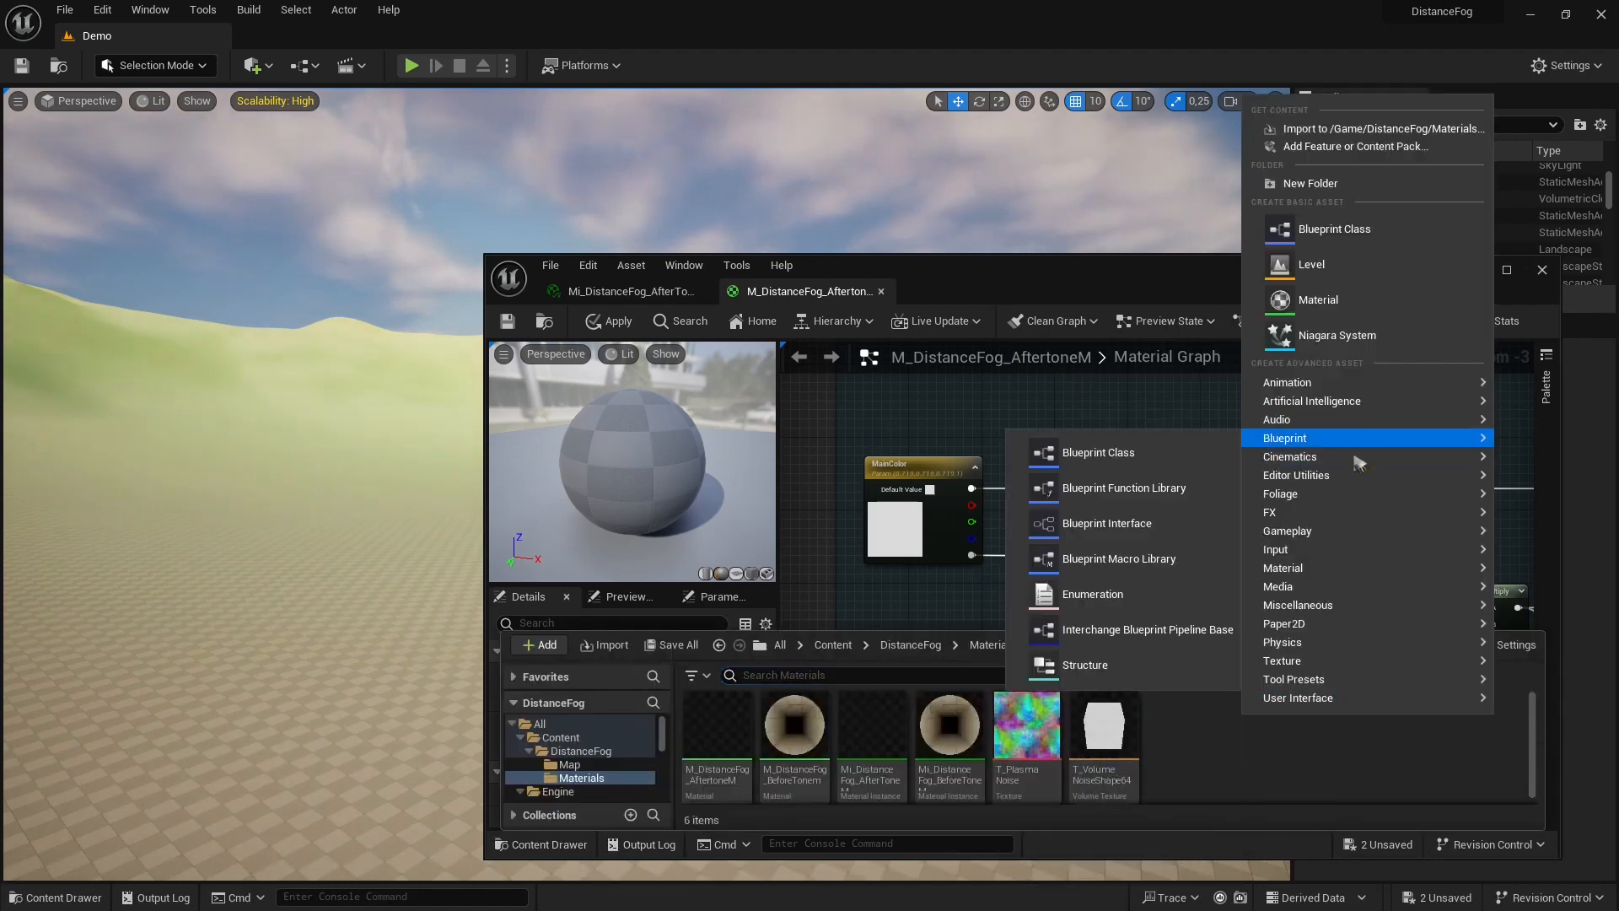
pyautogui.moveTo(1336, 567)
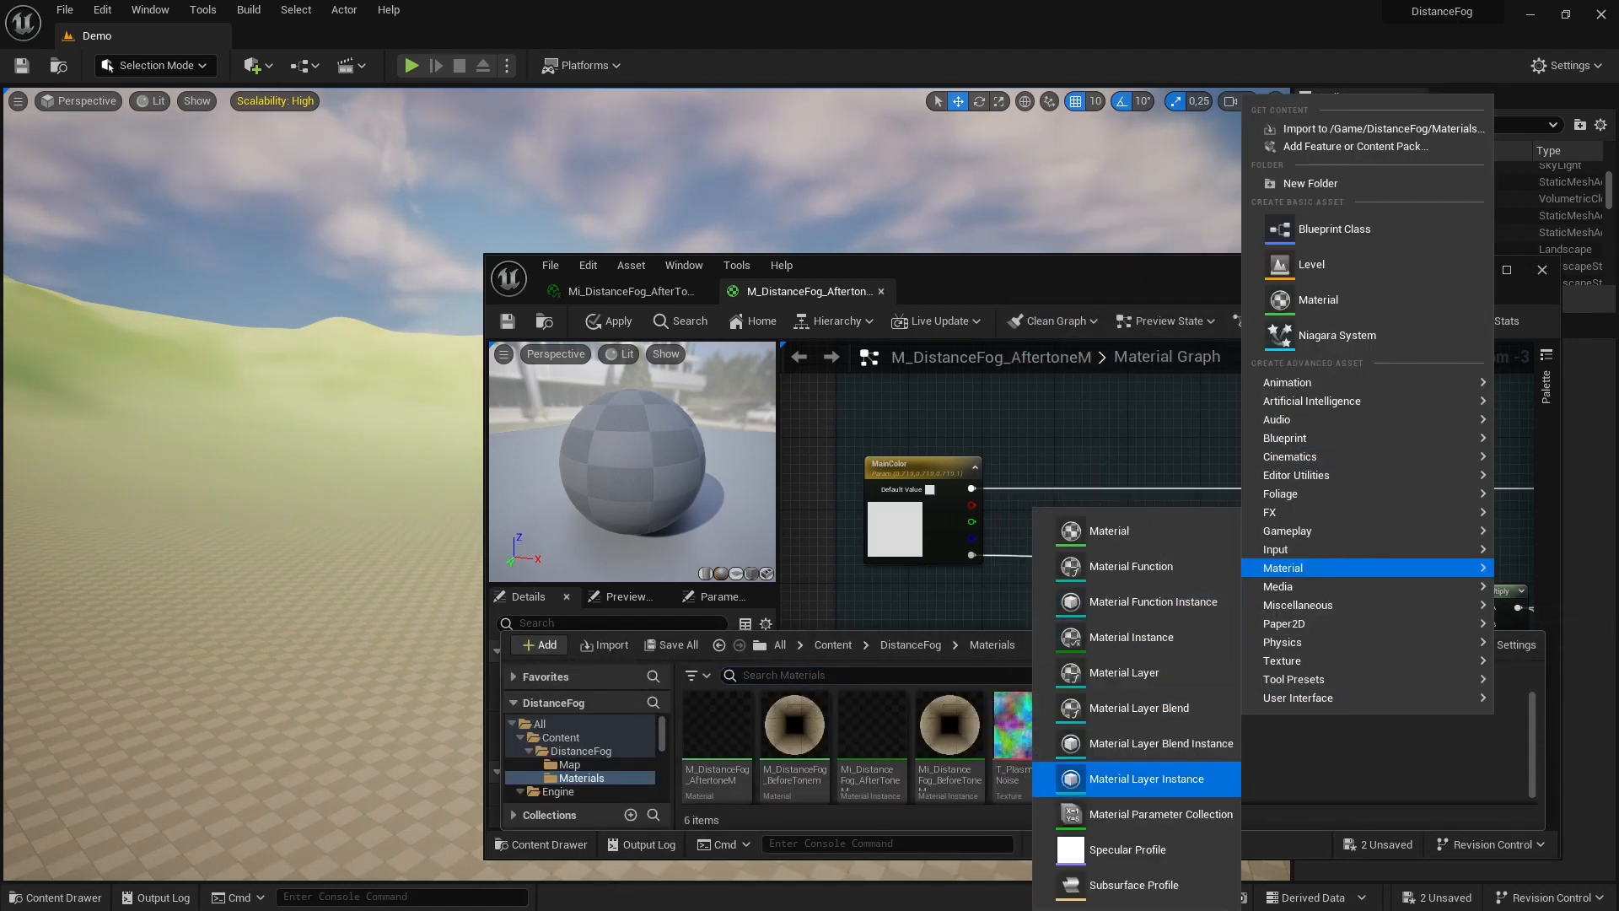
pyautogui.click(1155, 813)
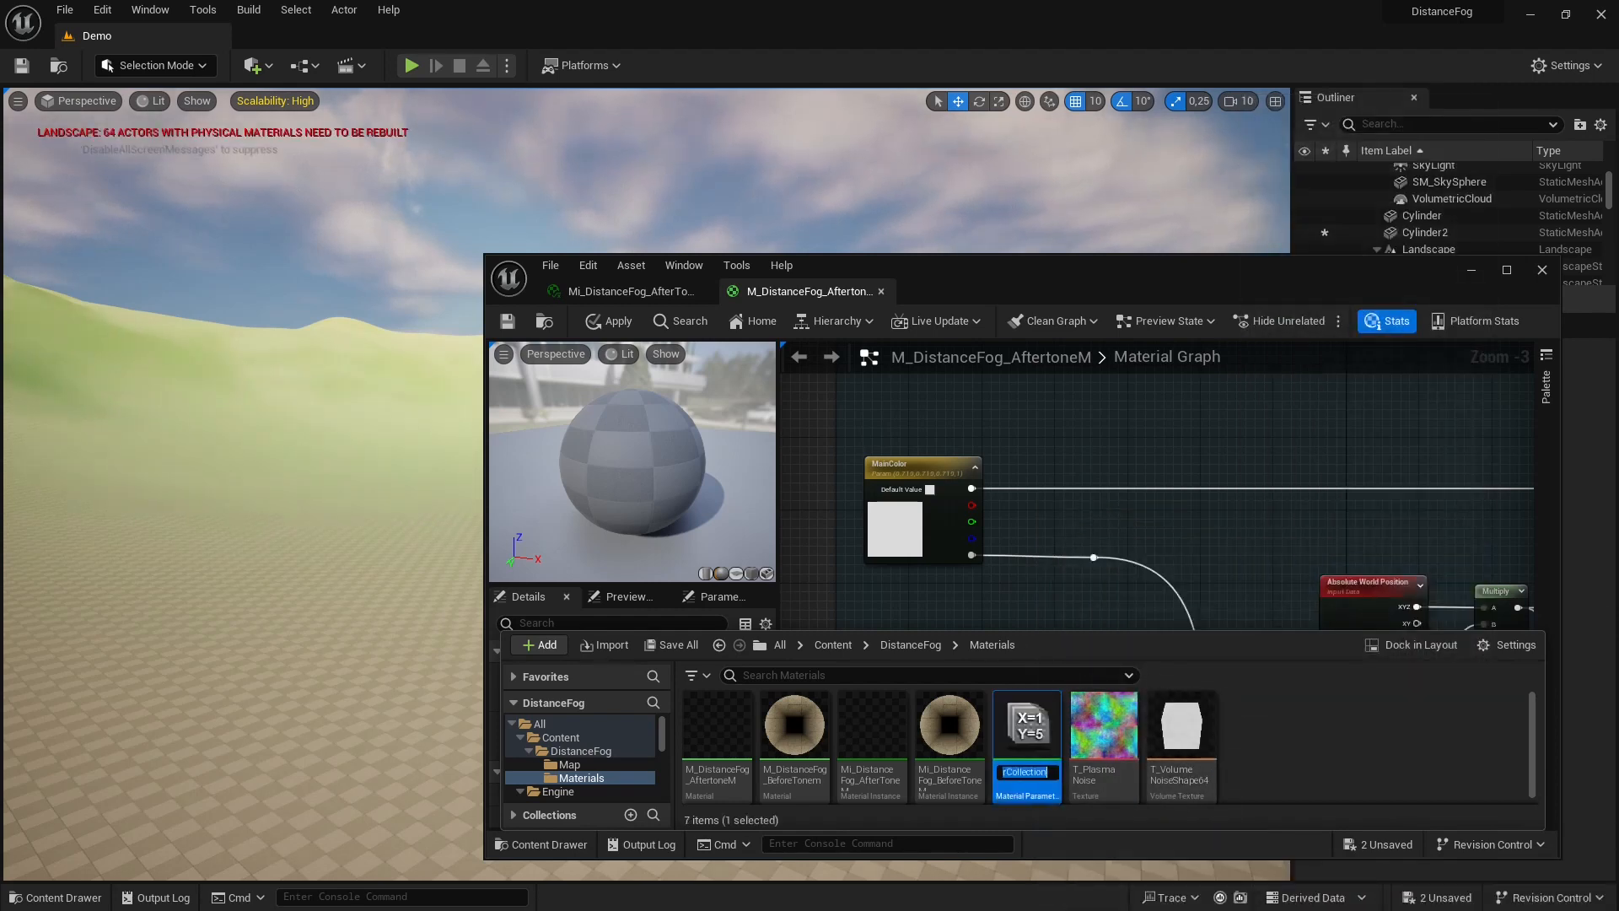
pyautogui.press('Return')
# Open the new material parameter collection, add one vector parameter and expand its default value and name settings.
pyautogui.doubleClick(1028, 730)
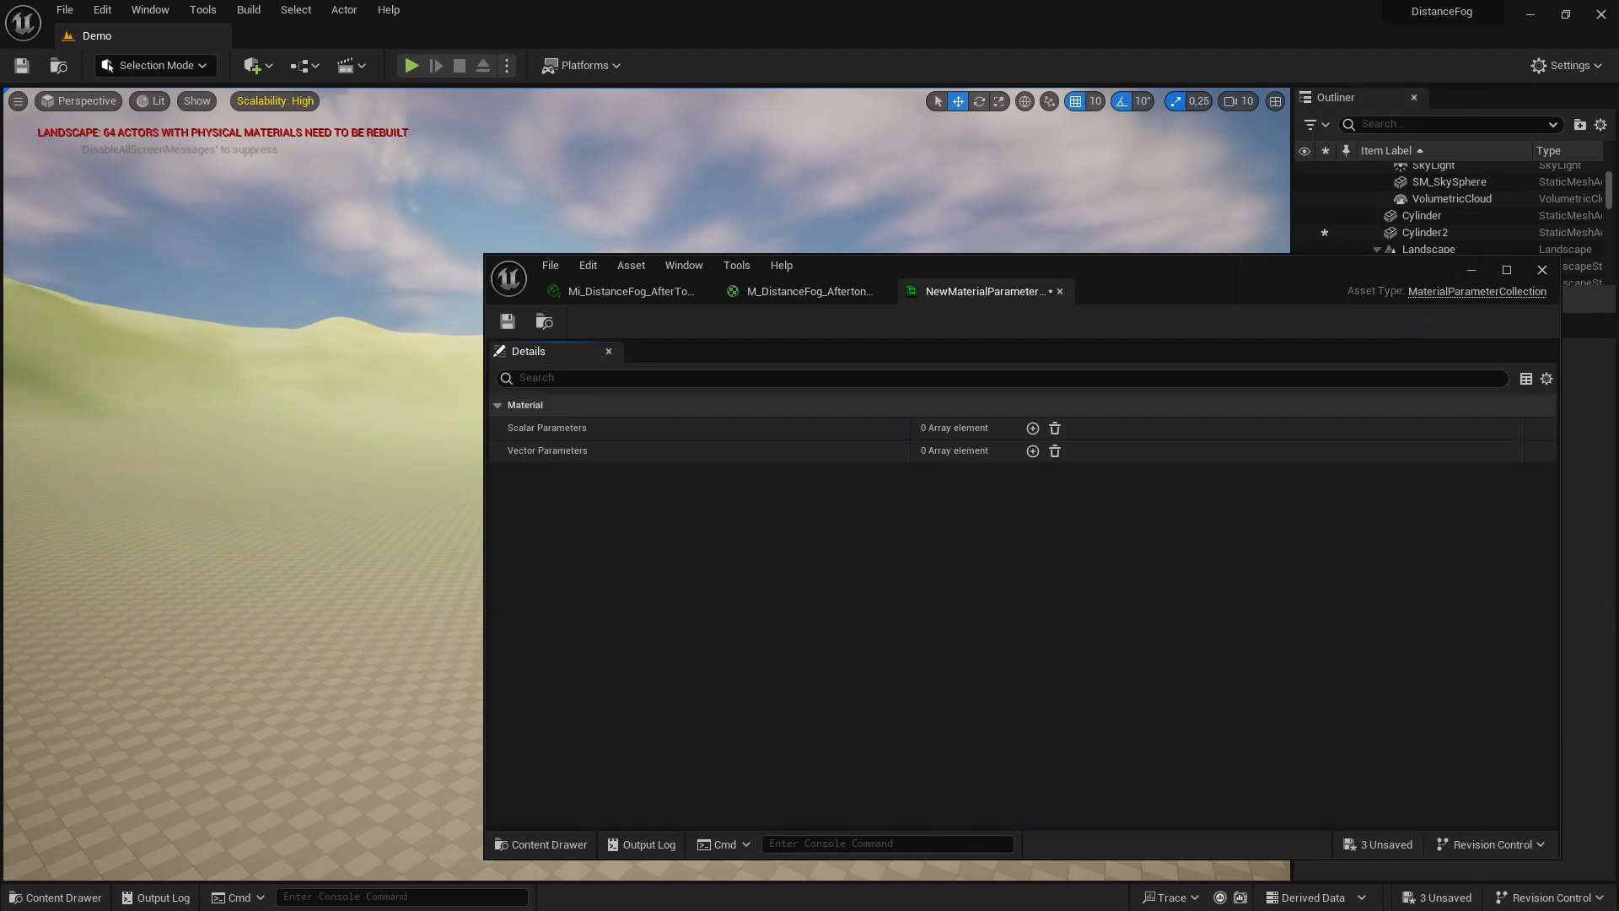
pyautogui.click(1032, 451)
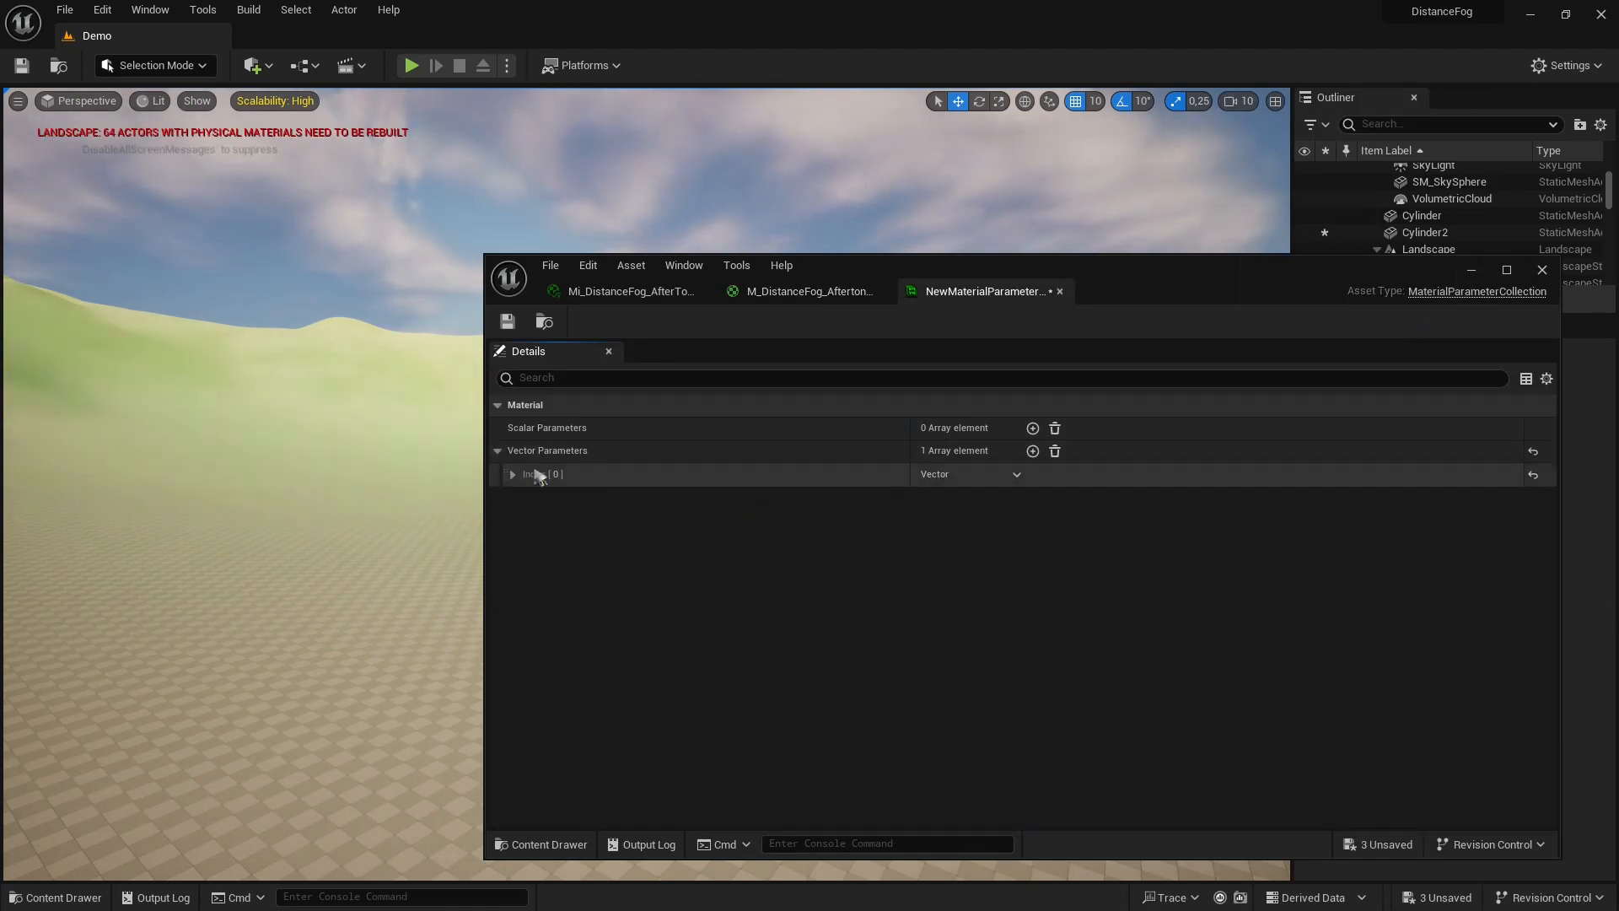
pyautogui.click(513, 474)
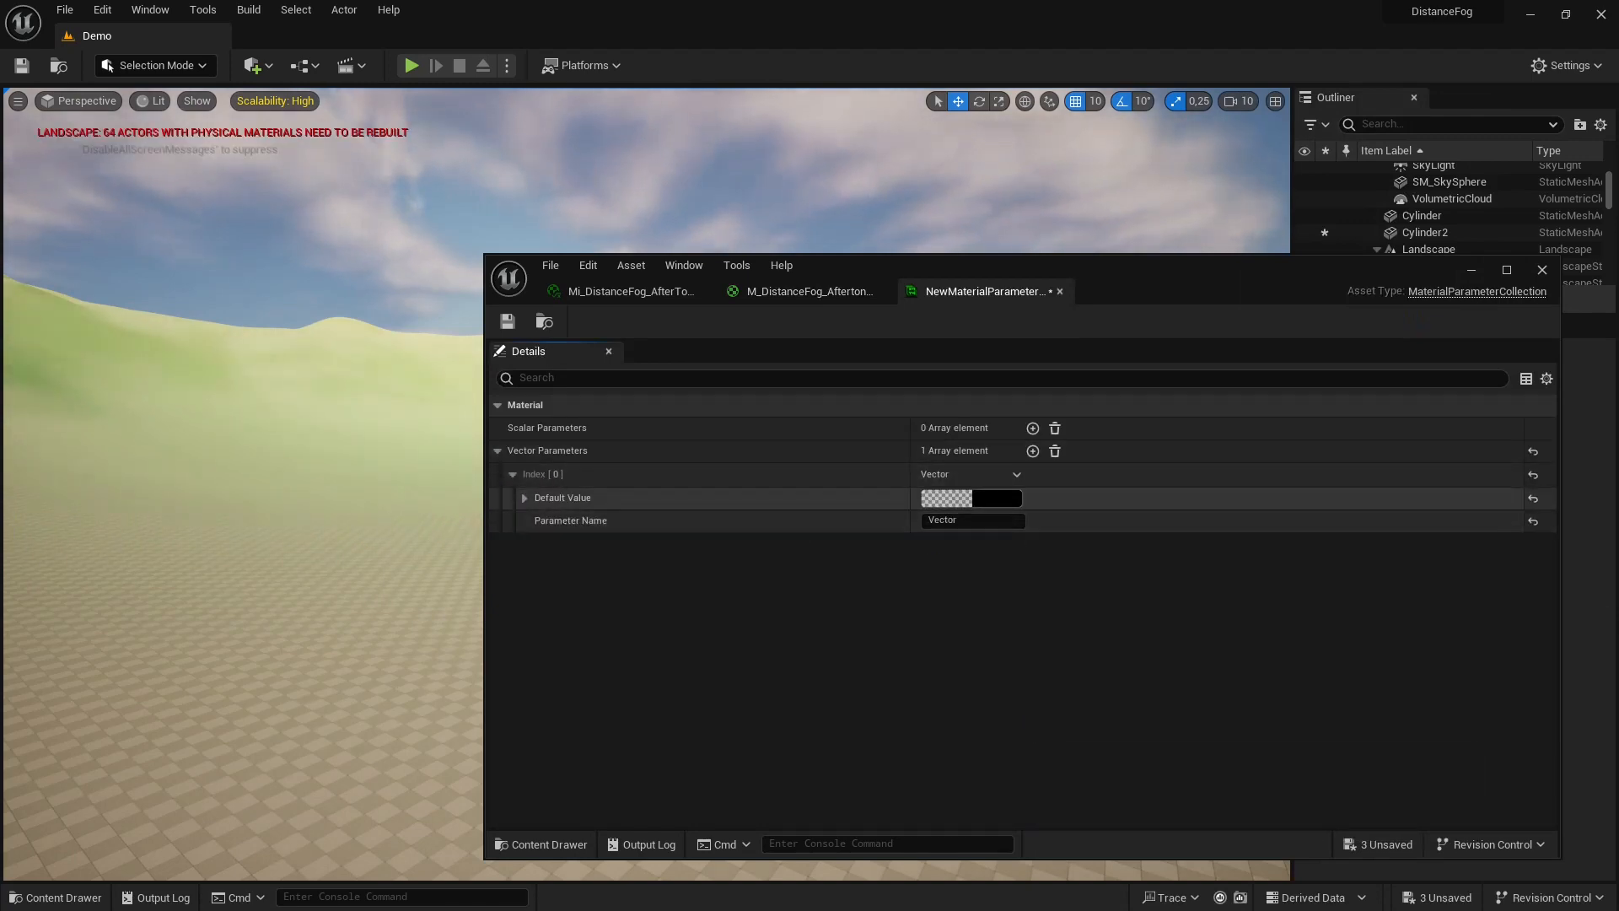
# Place the new parameter collection below MainColor in the M_DistanceFog_AftertoneM graph and set its parameter name to Vector.
pyautogui.click(808, 291)
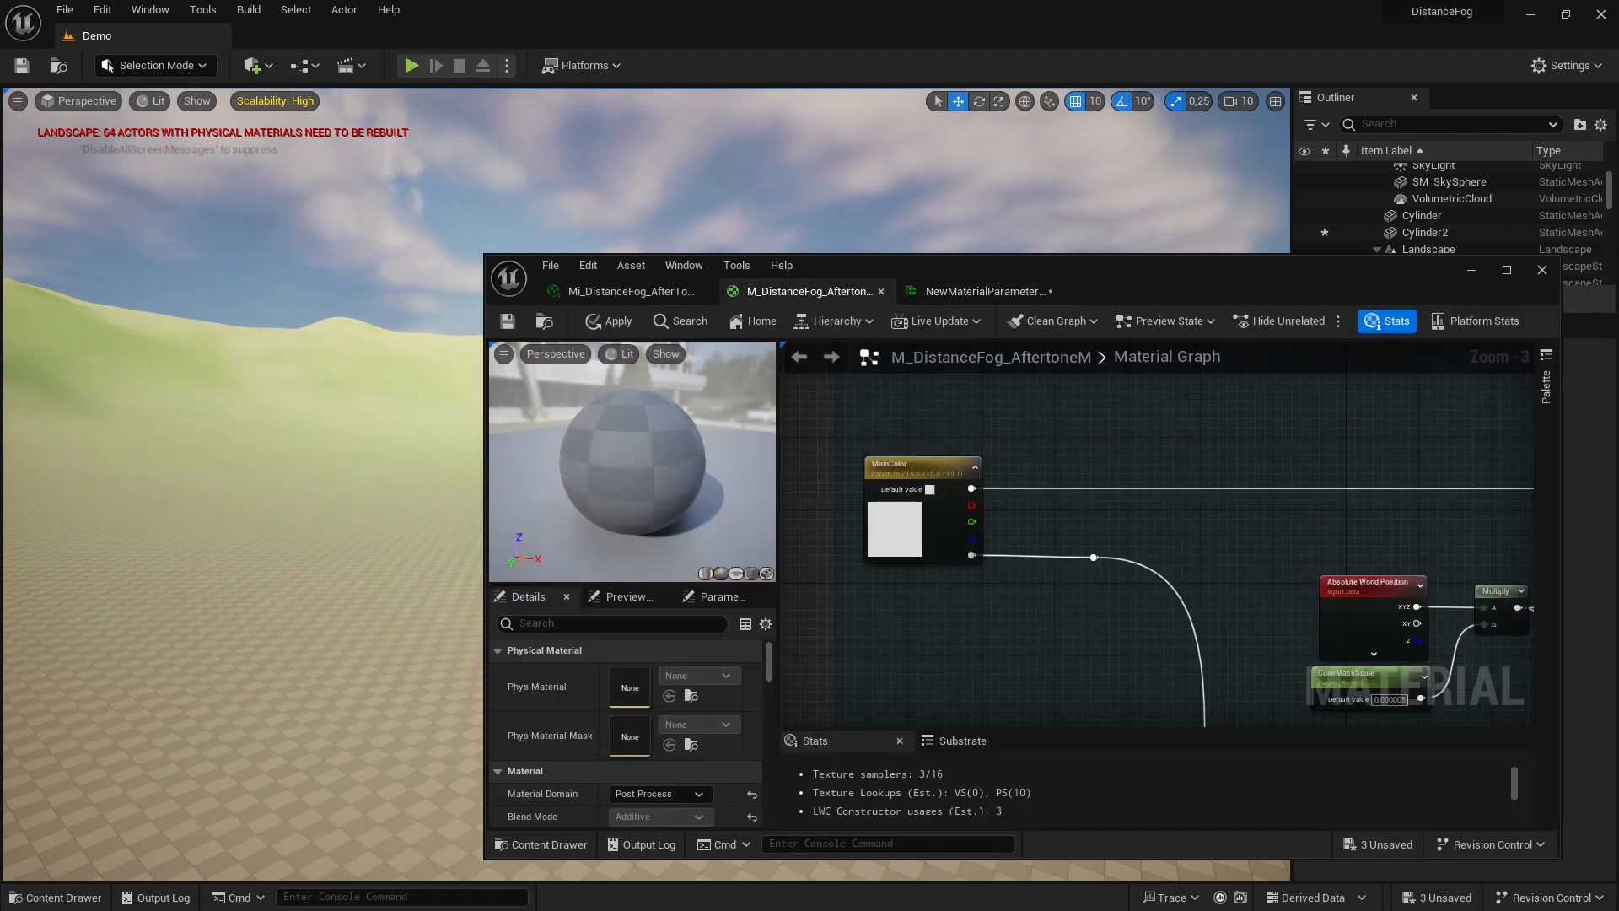
pyautogui.scroll(-1, 978, 618)
pyautogui.hotkey('ctrl', 'space')
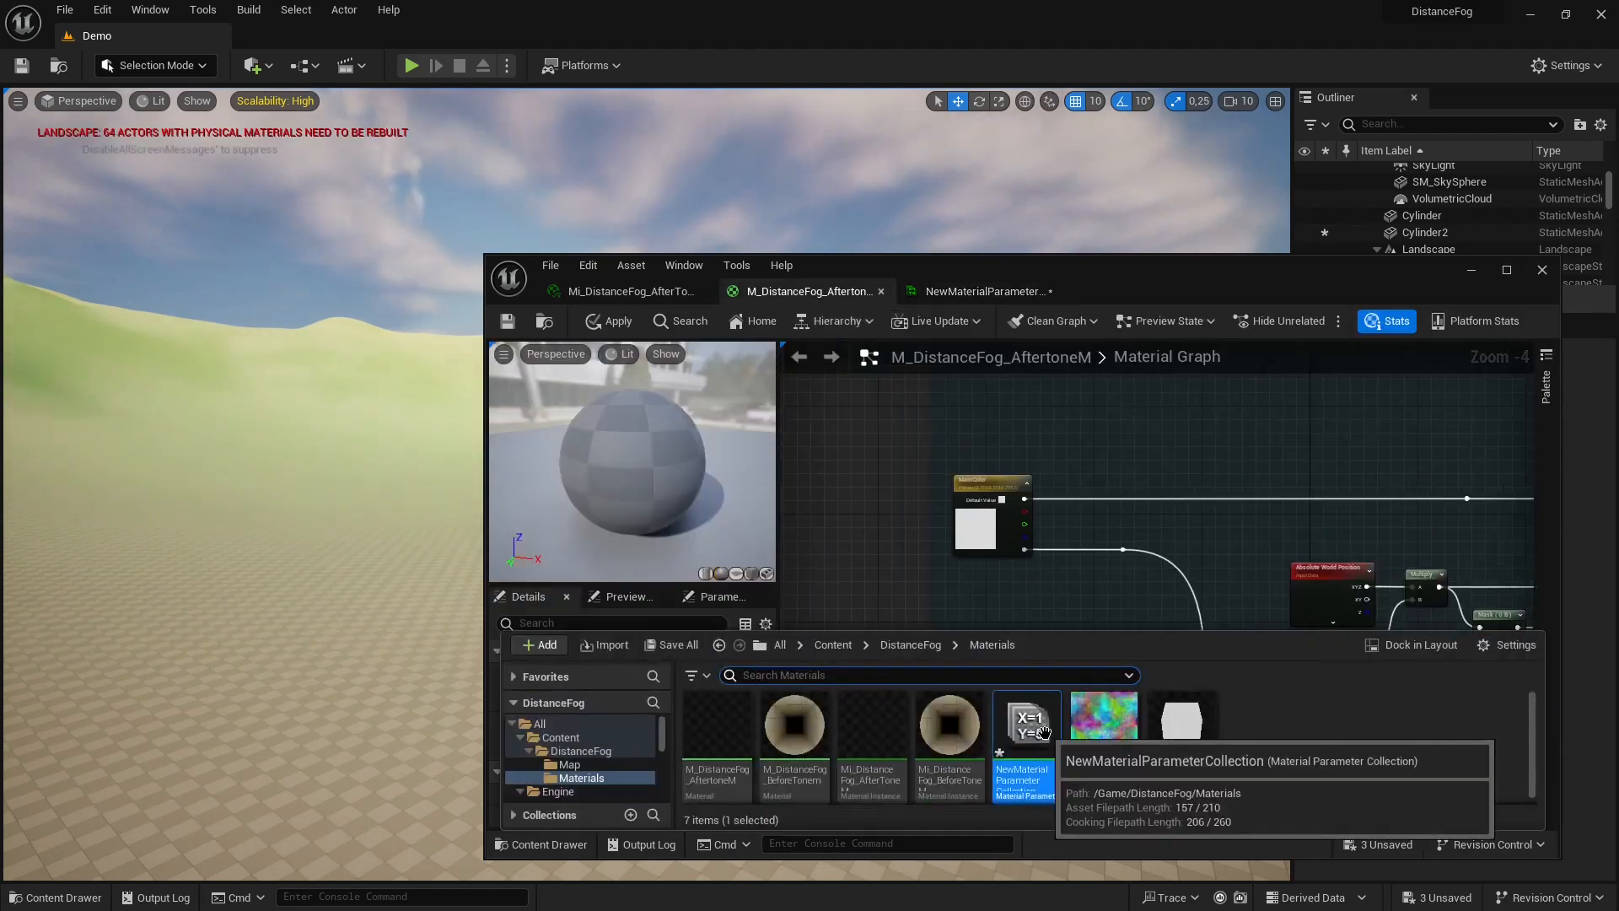
pyautogui.moveTo(1026, 734); pyautogui.dragTo(987, 581)
pyautogui.scroll(4, 1070, 609)
pyautogui.click(661, 722)
pyautogui.click(641, 741)
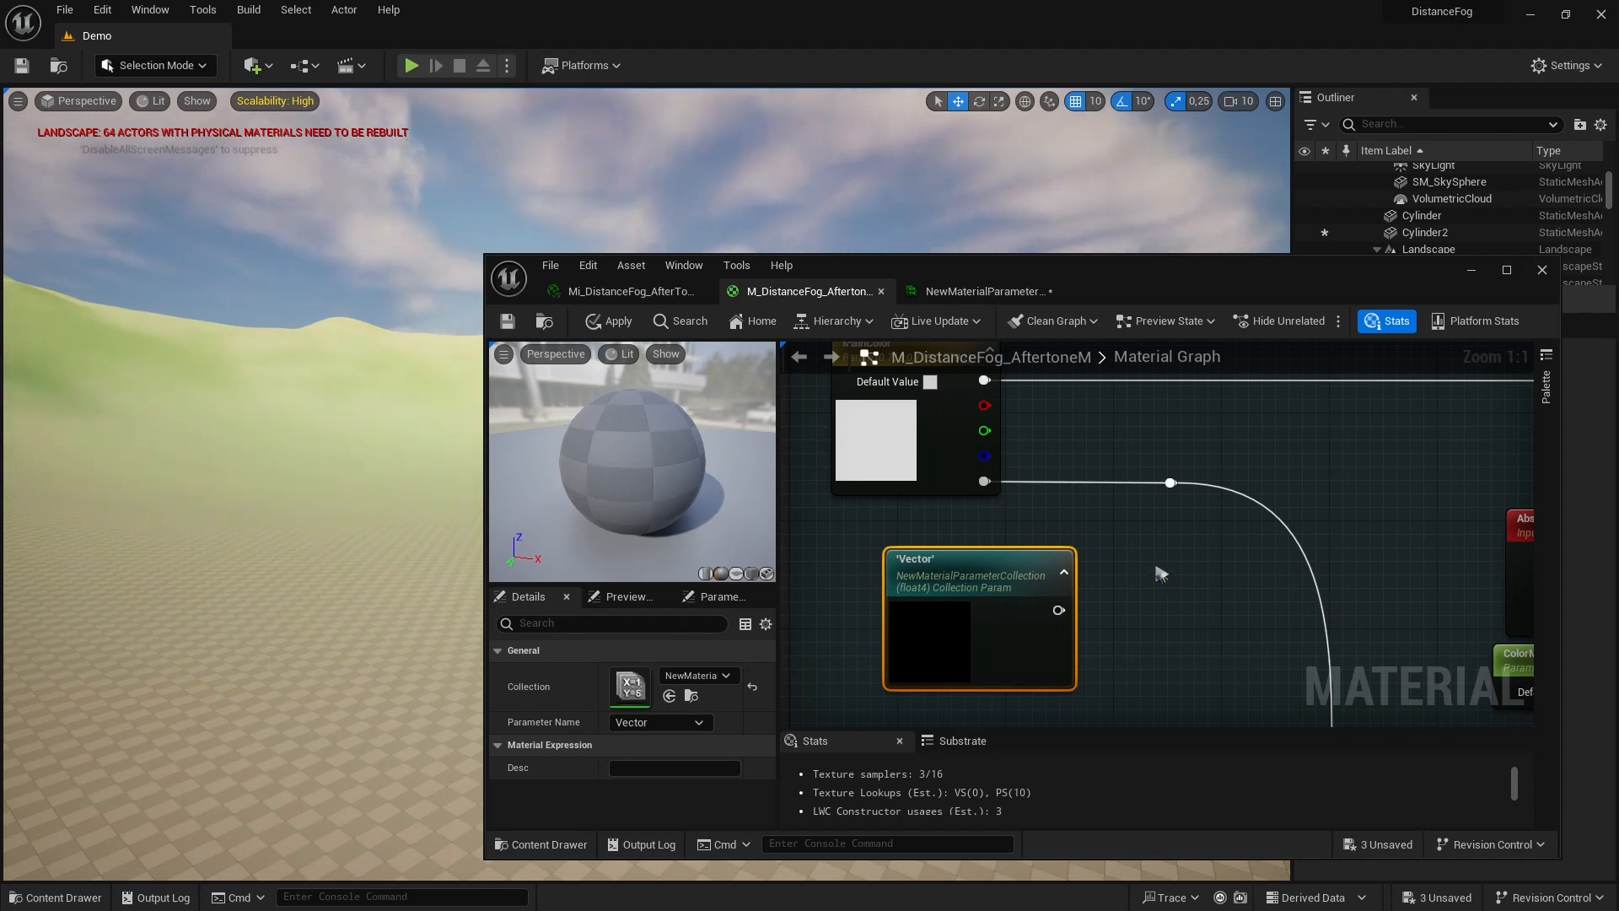
# Delete the Vector collection parameter node from the M_DistanceFog_AftertoneM graph.
pyautogui.click(1132, 588)
pyautogui.click(978, 618)
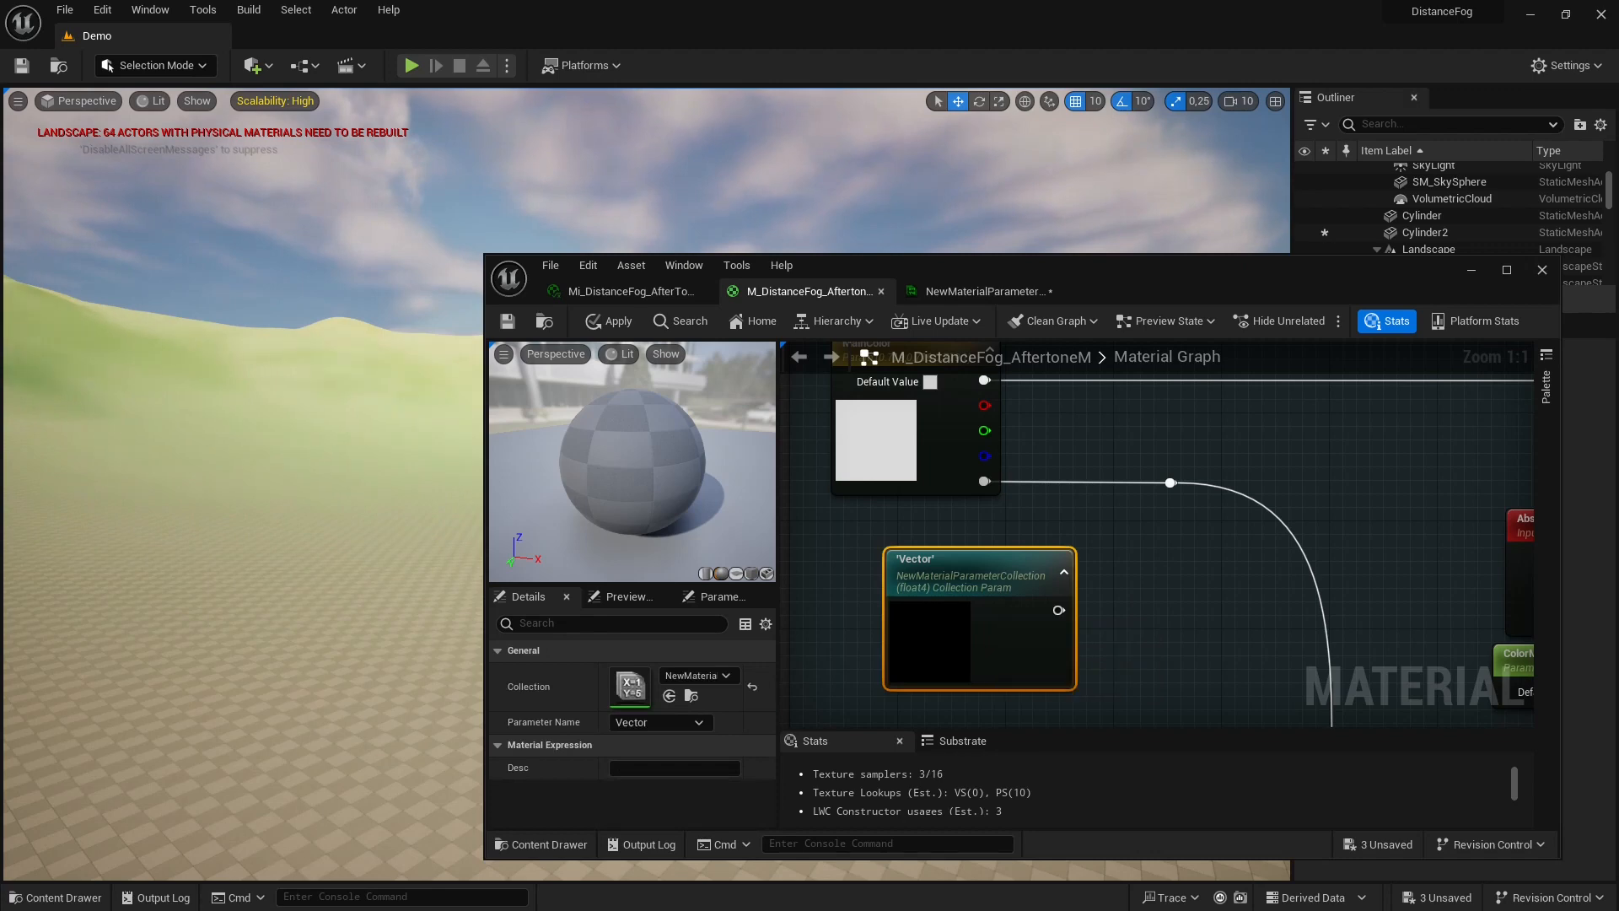
pyautogui.press('Delete')
pyautogui.scroll(-1, 1164, 606)
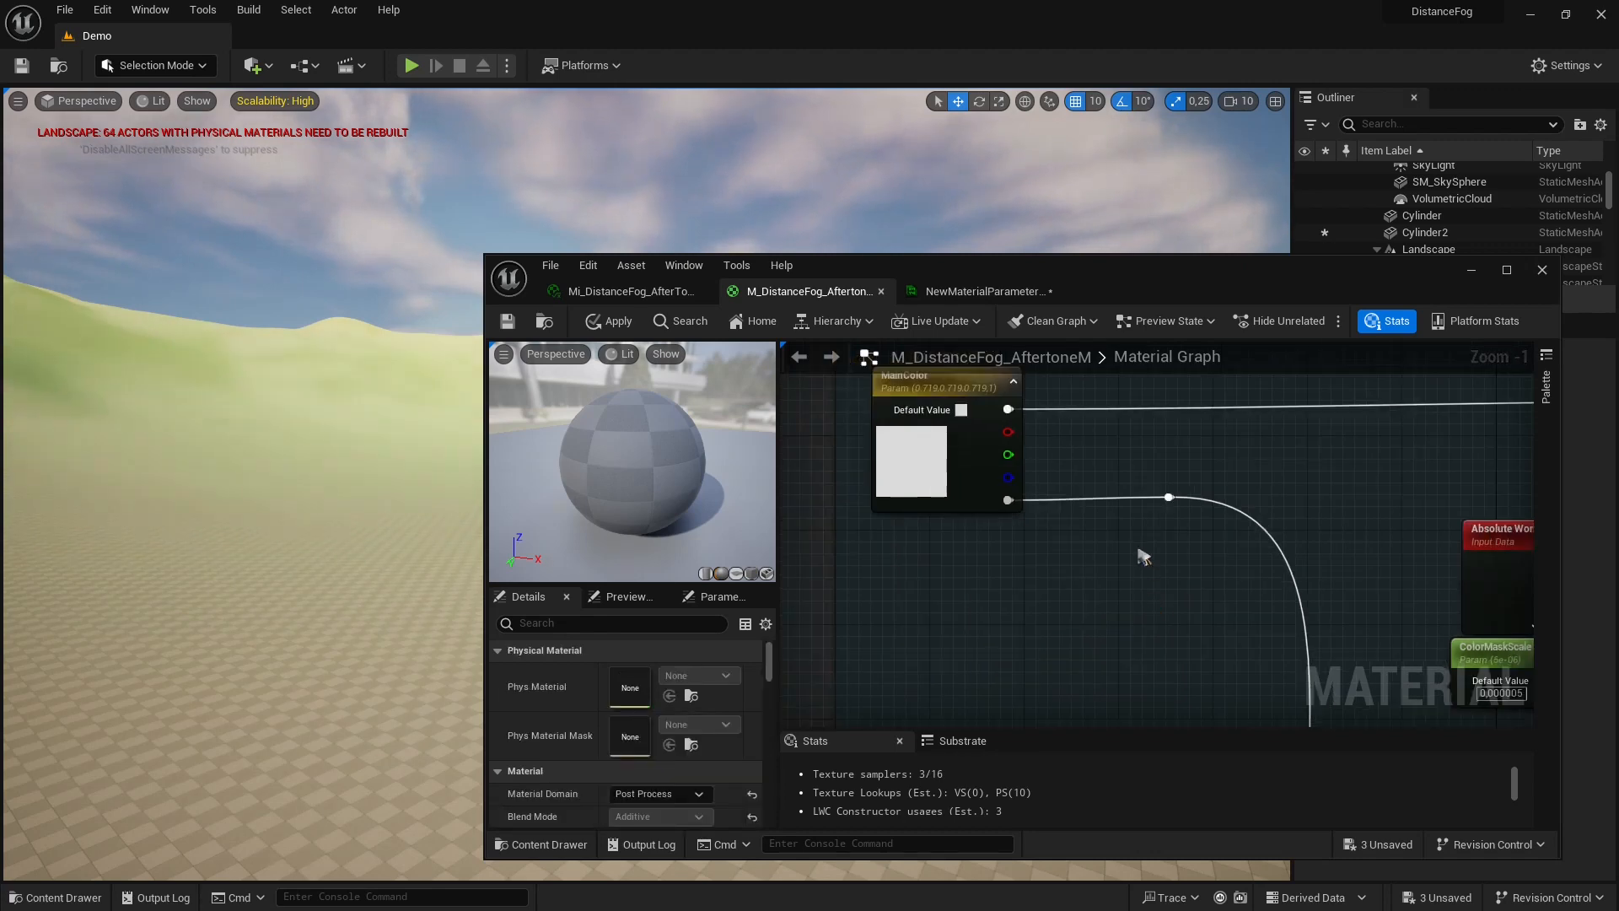
pyautogui.scroll(-1, 1143, 556)
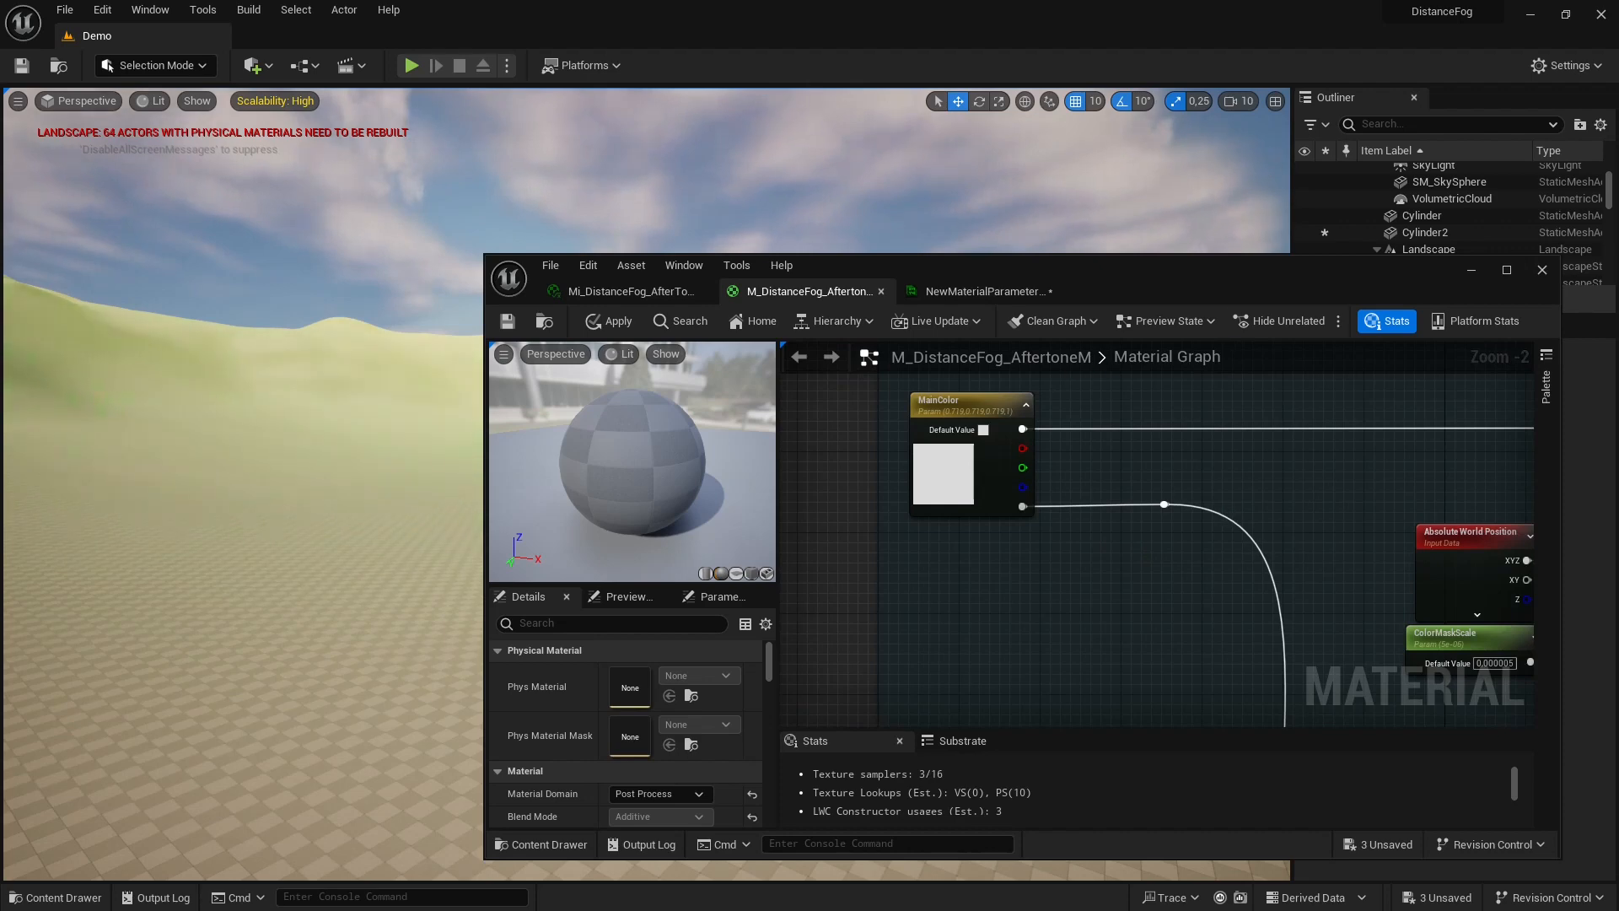
# Minimize the material editor window and look around the distance fog in the Demo level.
pyautogui.moveTo(1338, 279); pyautogui.dragTo(1207, 293)
pyautogui.scroll(-4, 1029, 539)
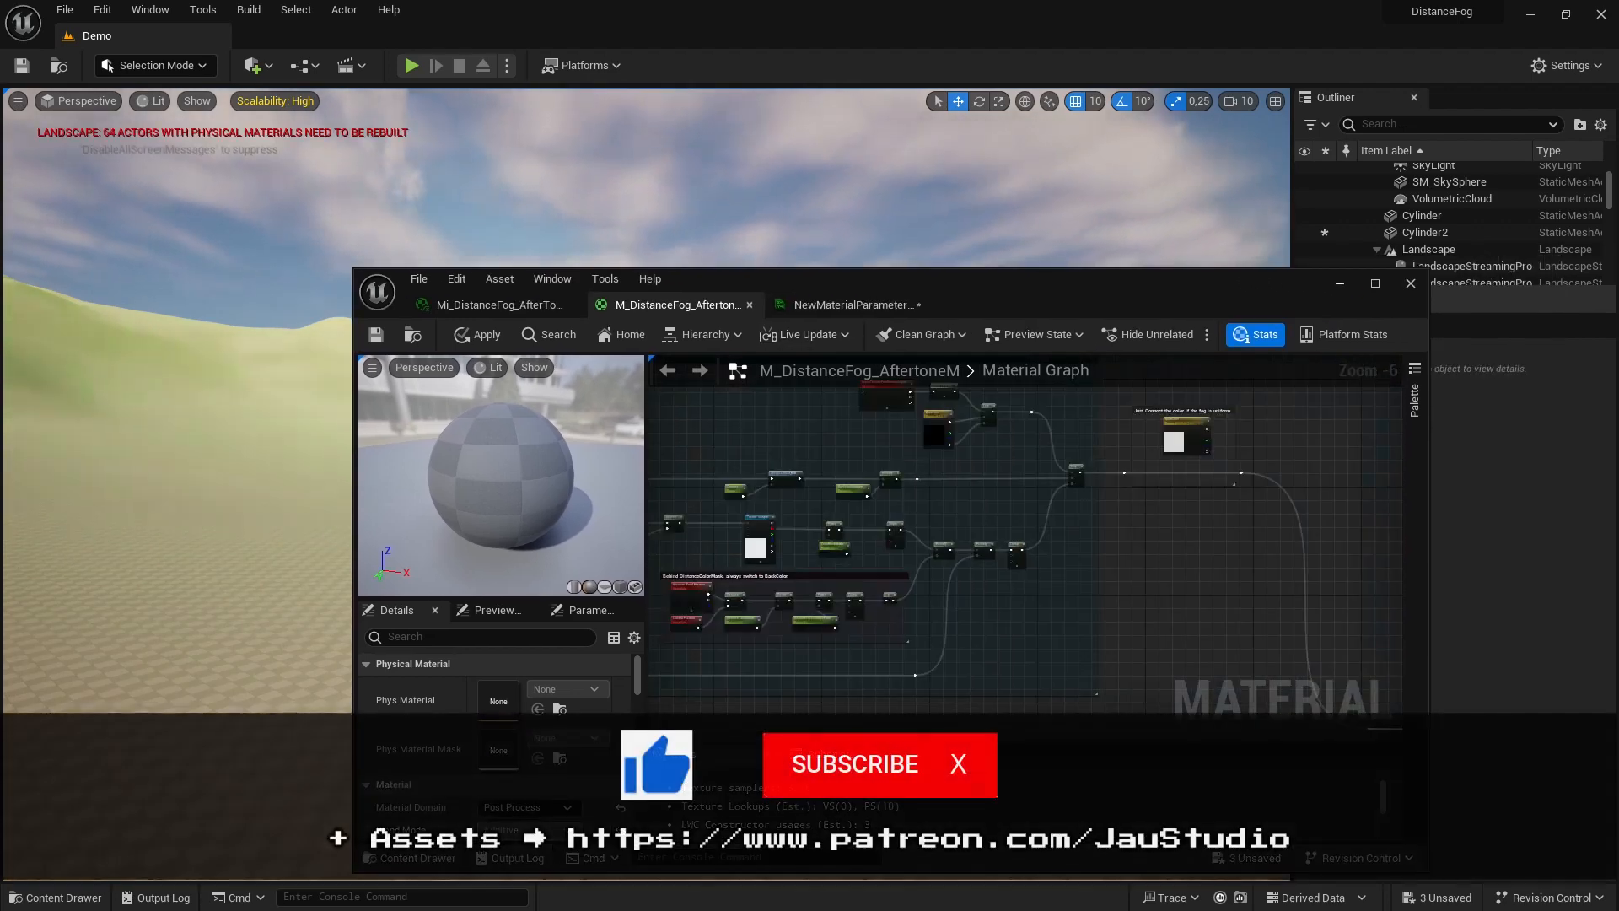
pyautogui.click(1339, 285)
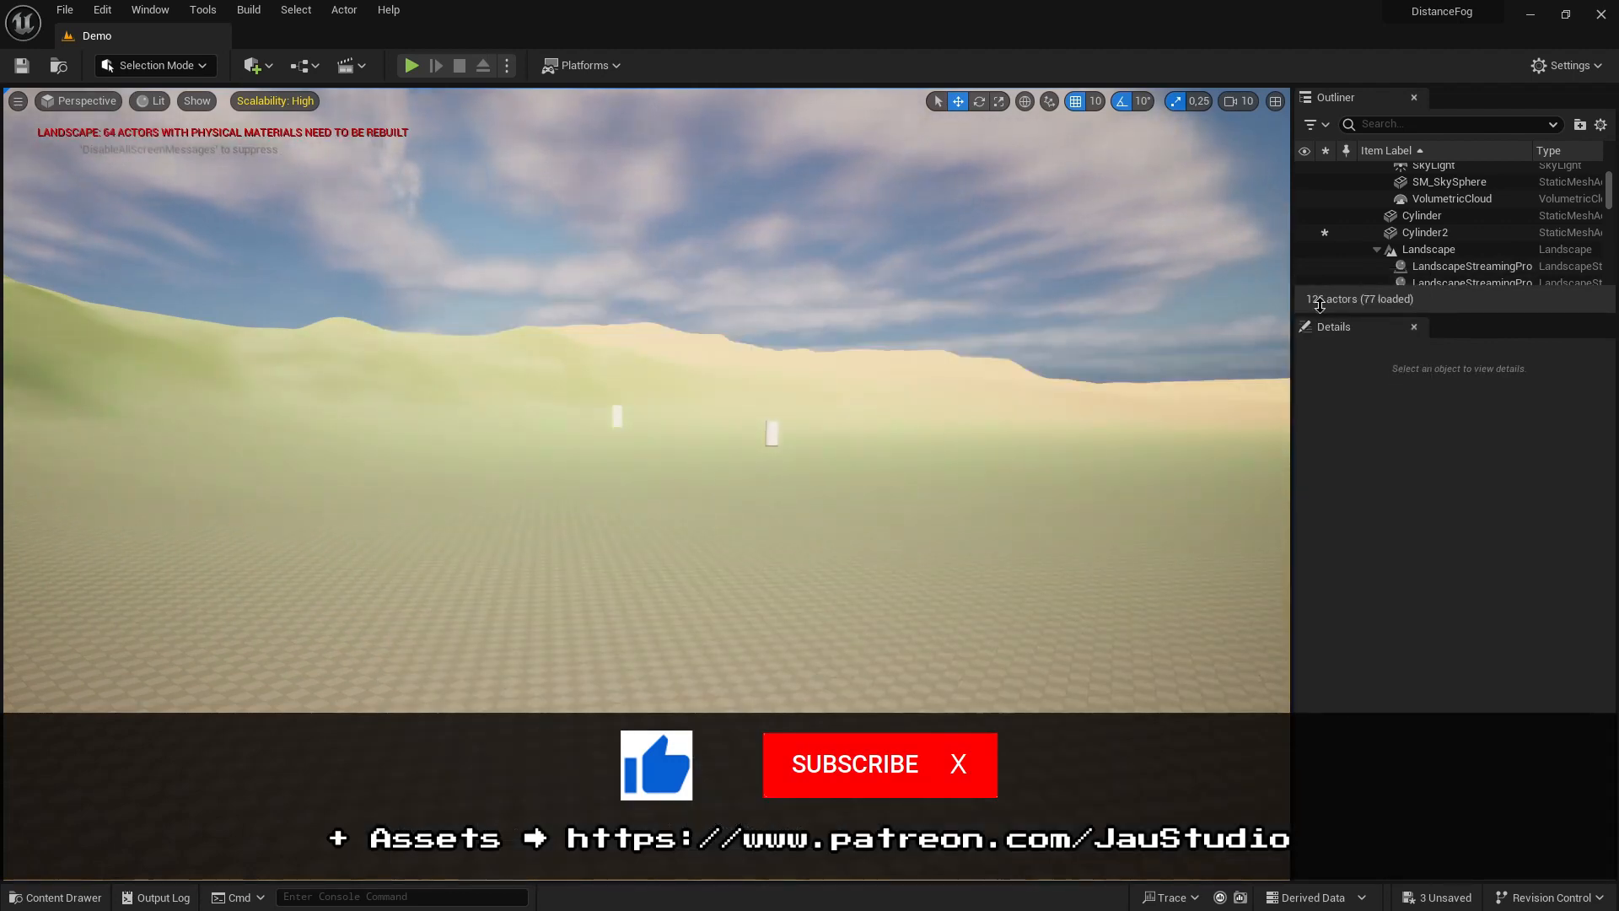
pyautogui.scroll(2, 1458, 236)
pyautogui.scroll(-1, 1459, 238)
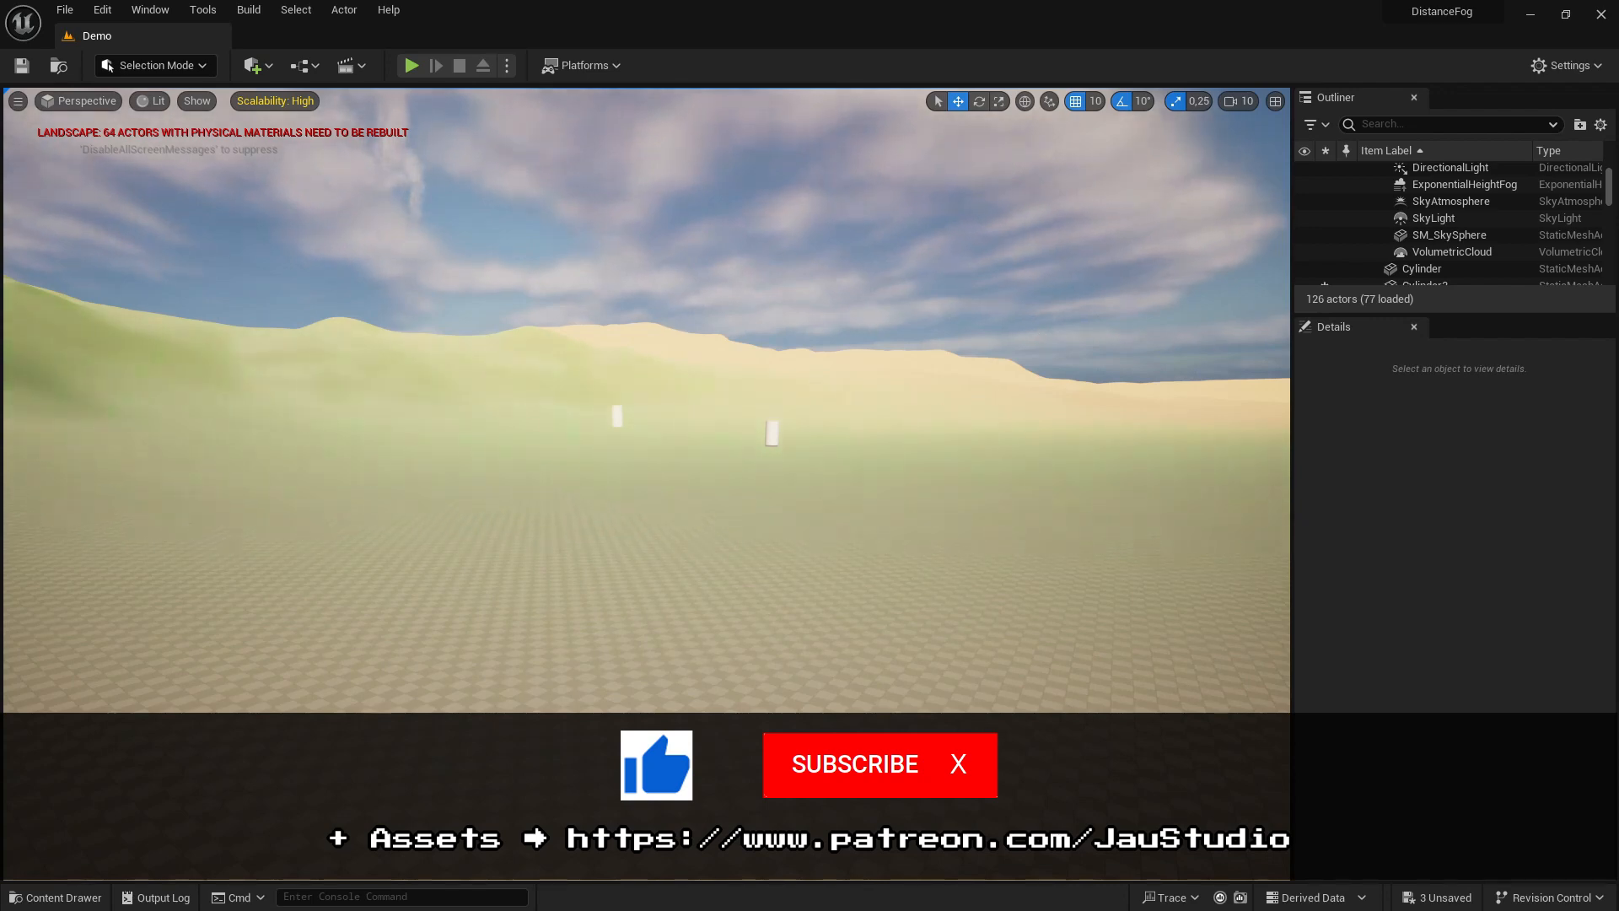
pyautogui.moveTo(646, 484); pyautogui.dragTo(759, 471, button='right')
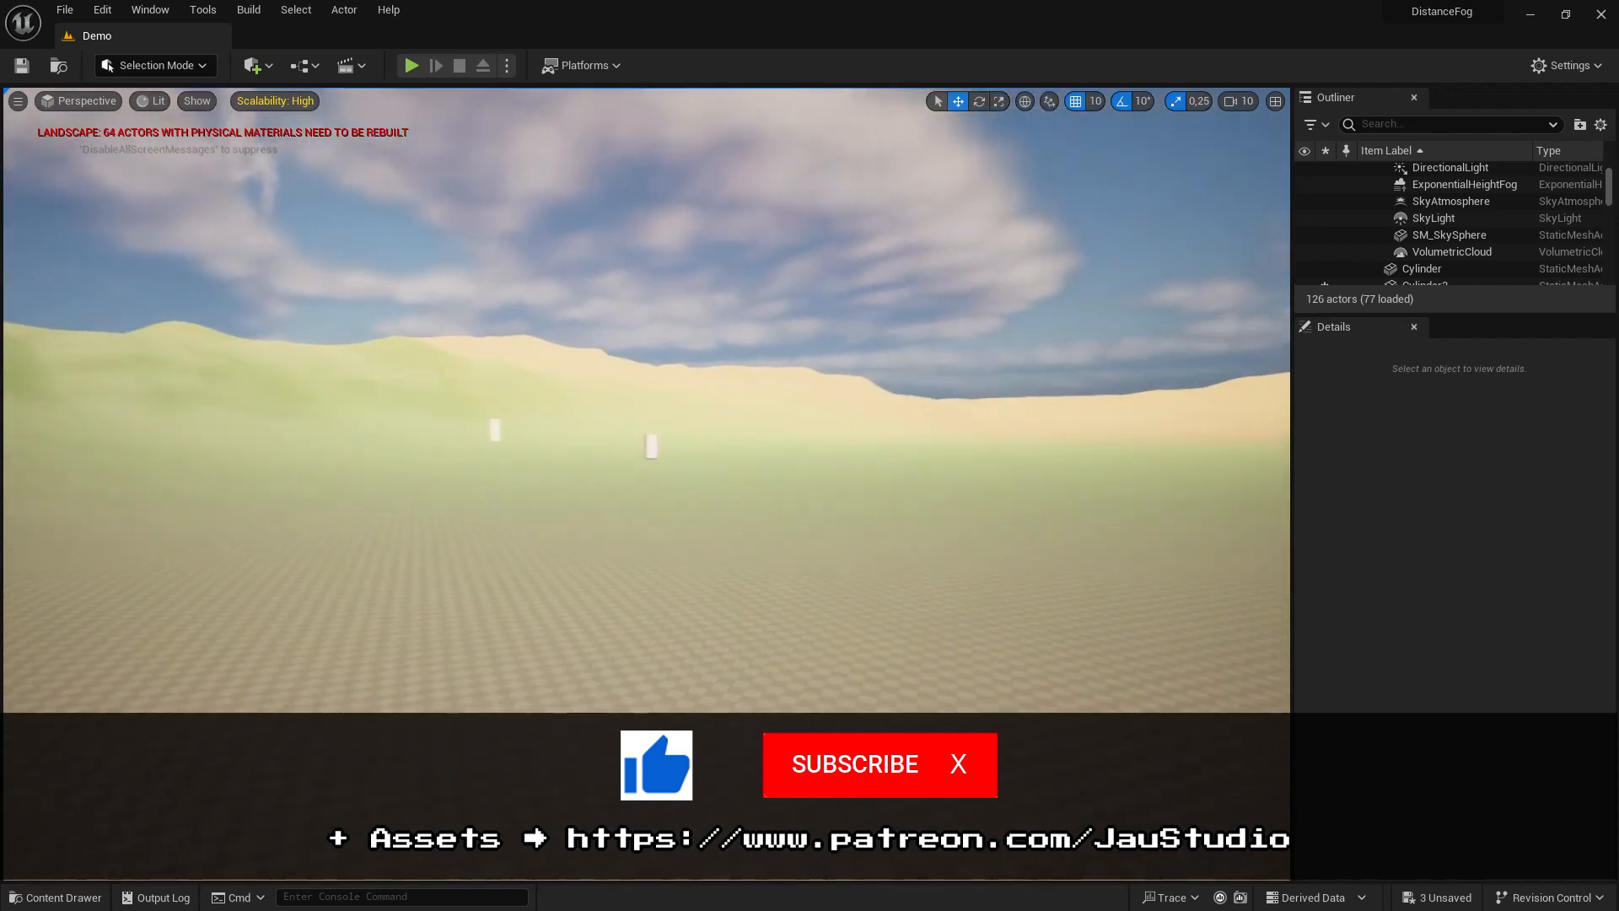
pyautogui.moveTo(646, 484); pyautogui.dragTo(438, 485, button='right')
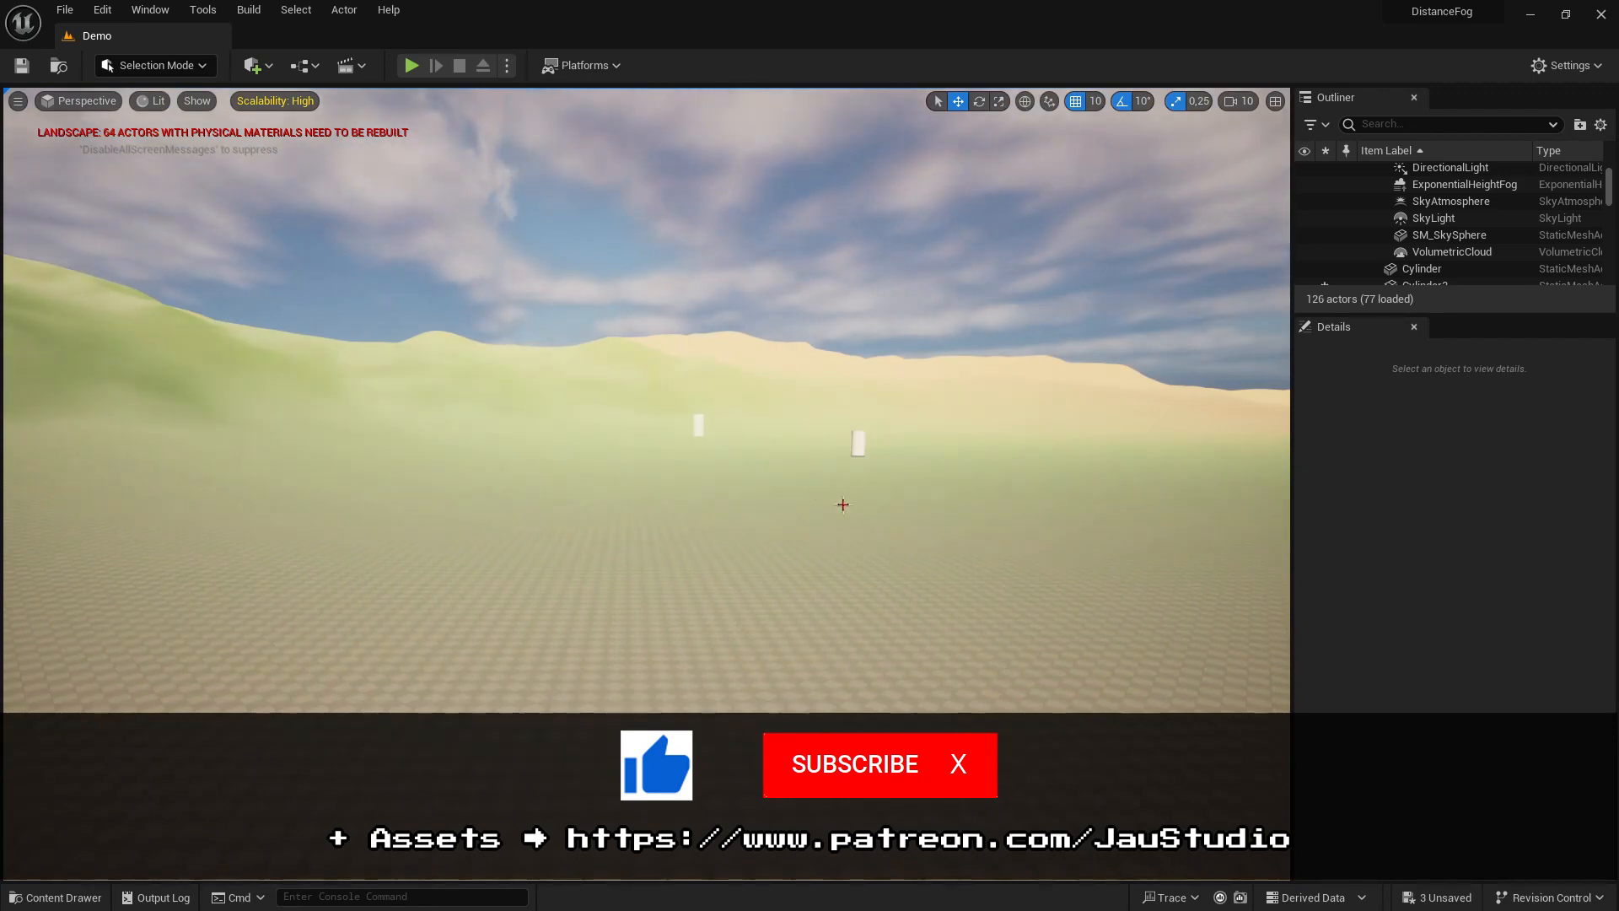
pyautogui.moveTo(843, 504); pyautogui.dragTo(935, 477, button='right')
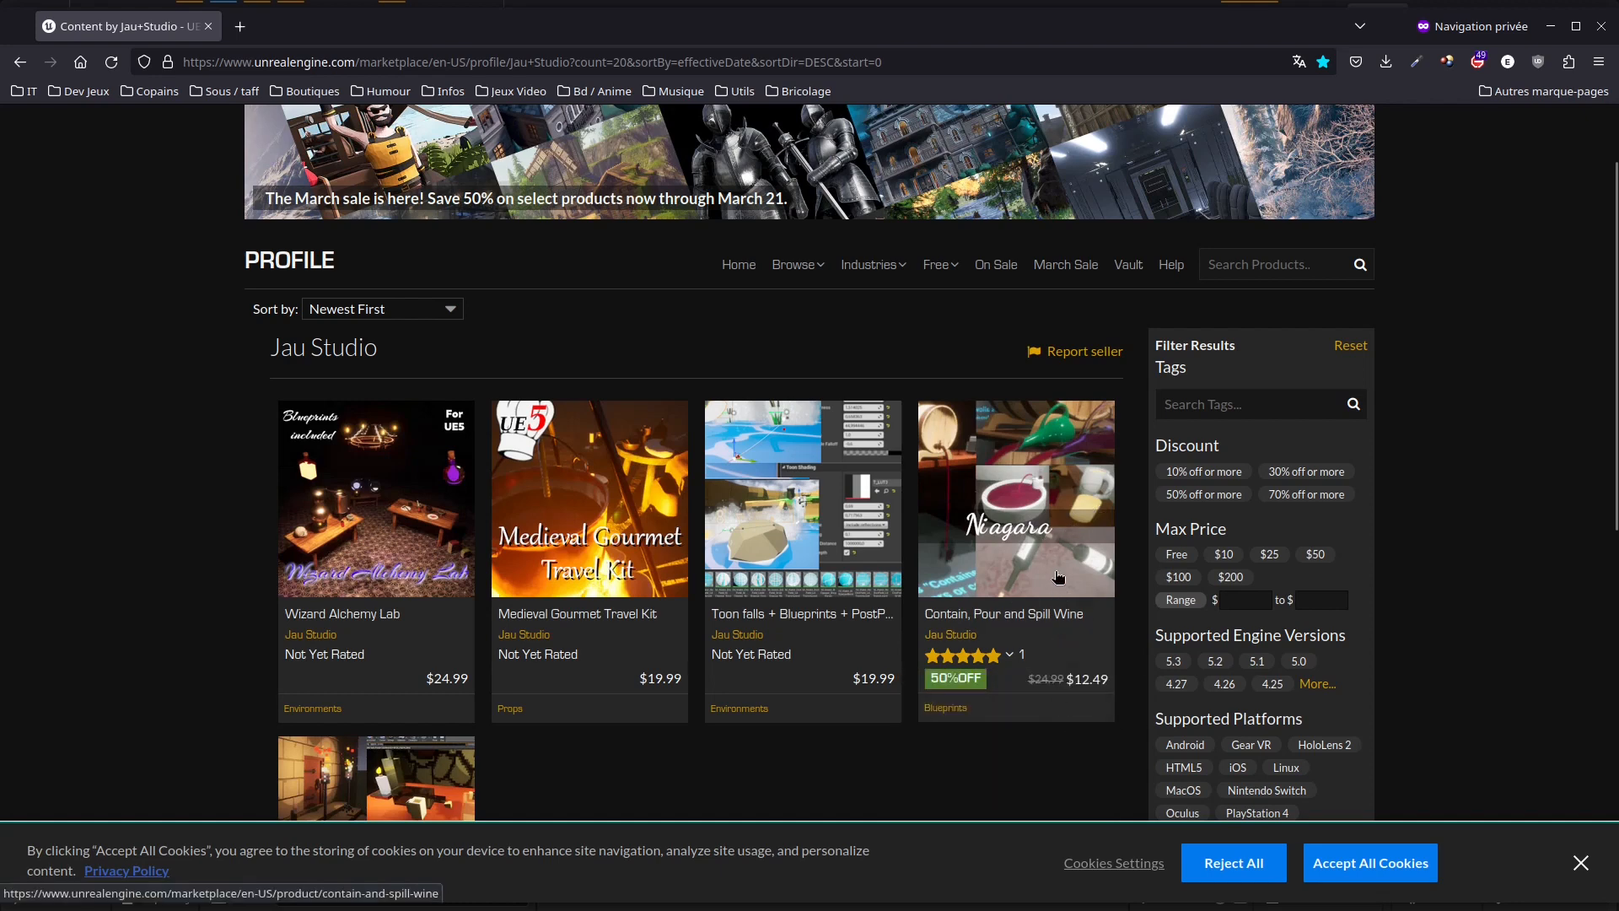
# In the web browser, open the Contain, Pour and Spill Wine product page from the Jau Studio marketplace profile.
pyautogui.click(1059, 582)
pyautogui.scroll(-5, 1395, 478)
pyautogui.scroll(3, 691, 708)
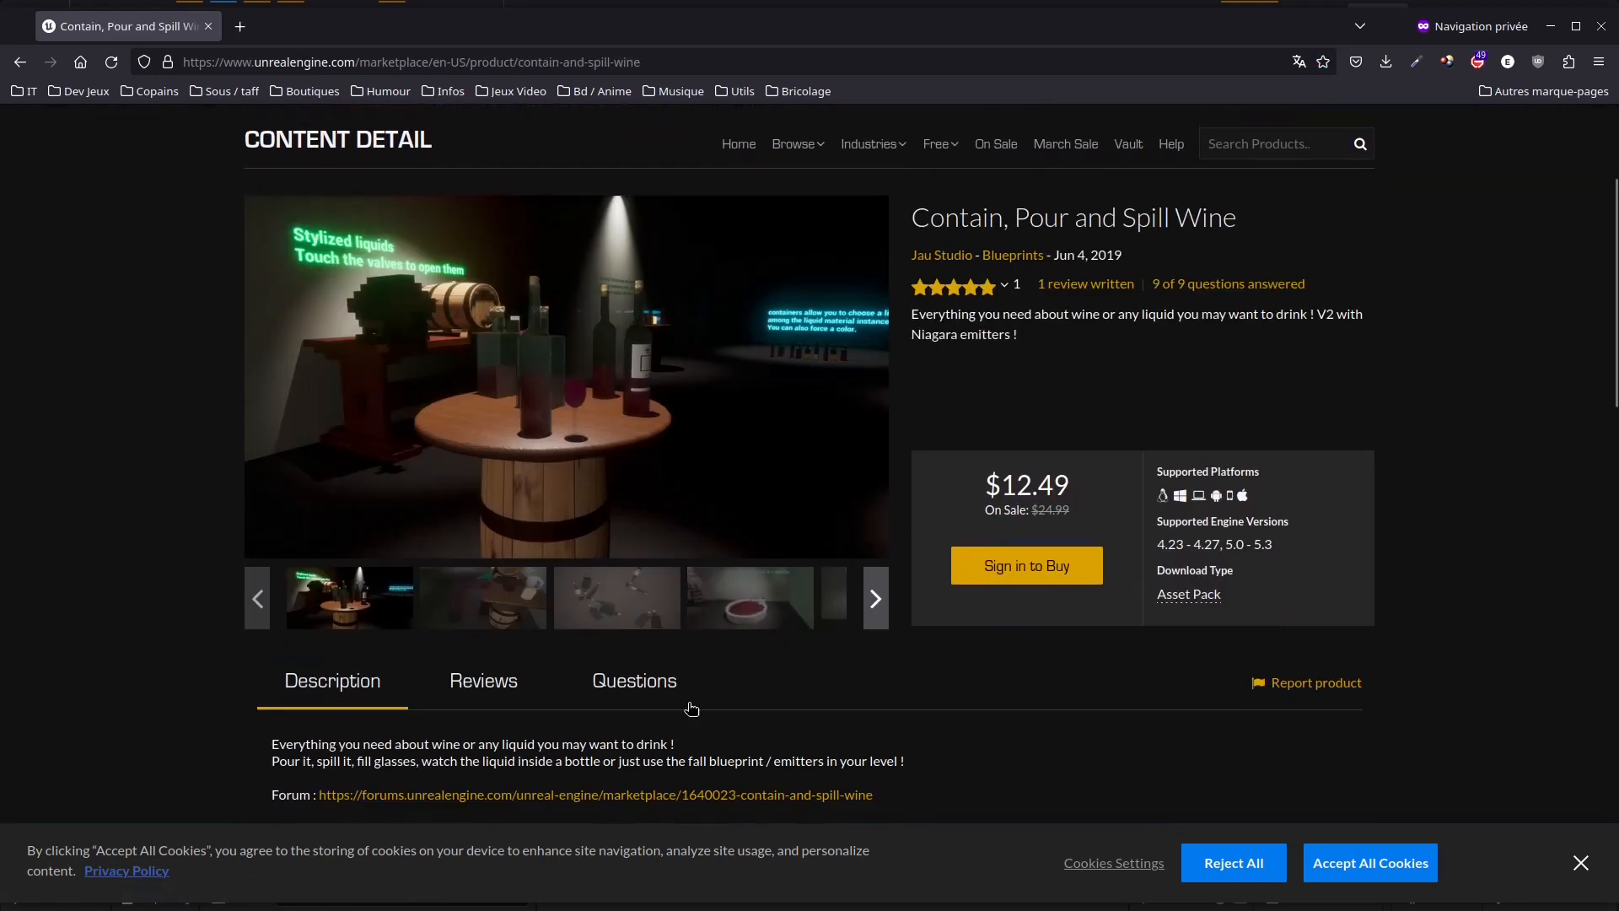
# Browse the preview images in the Contain, Pour and Spill Wine gallery, from the scattered bottles through to the wine basin.
pyautogui.click(519, 628)
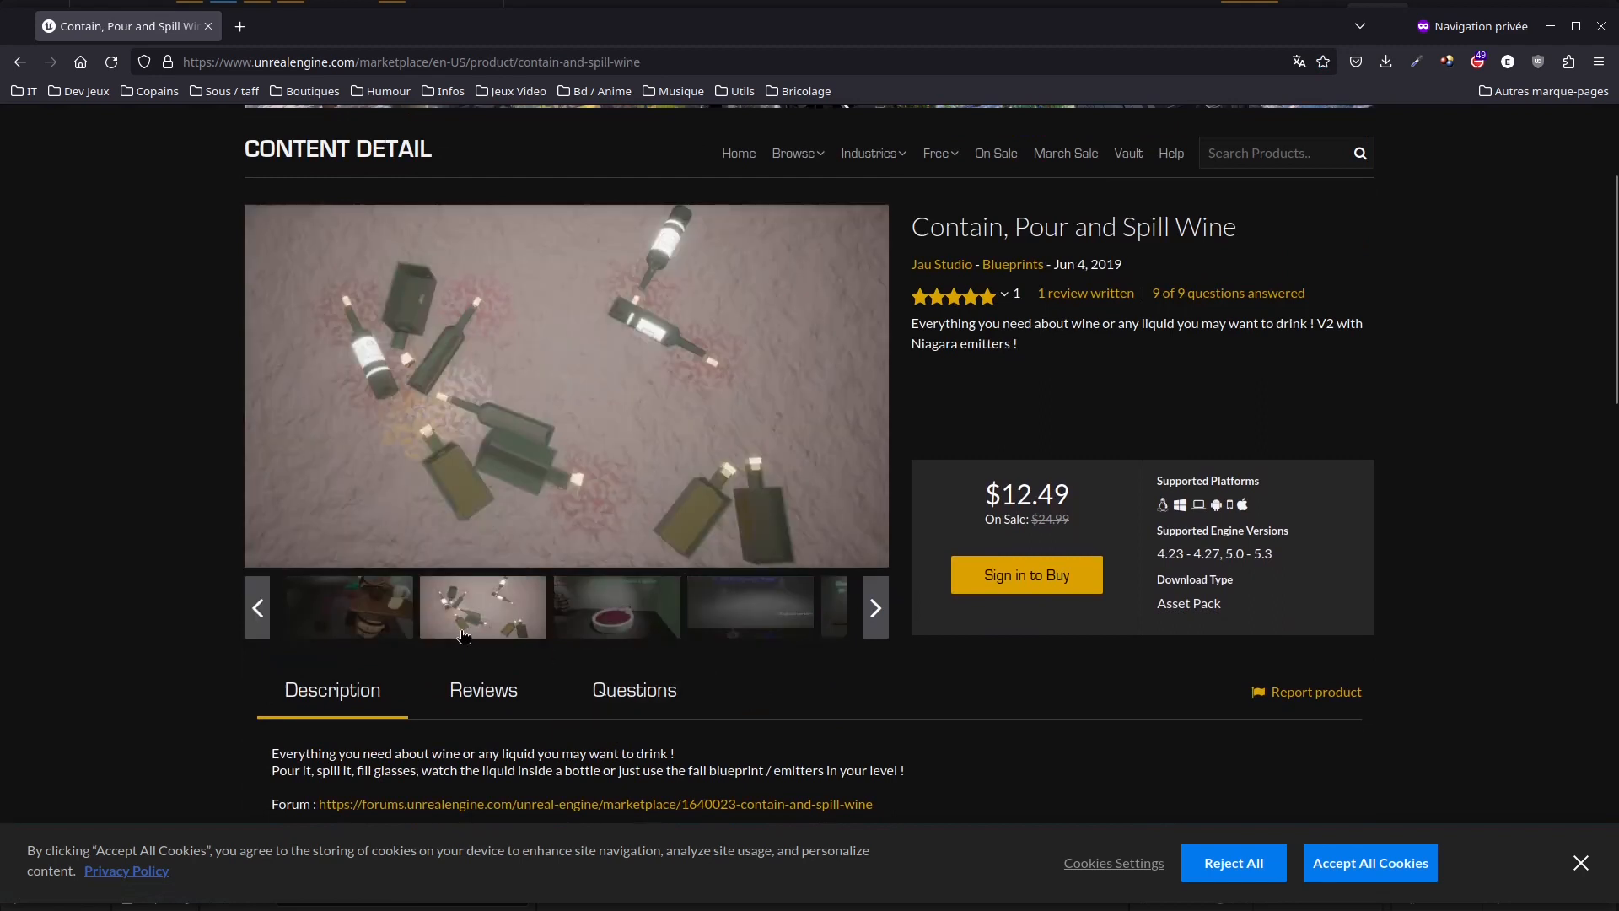
pyautogui.click(389, 618)
pyautogui.click(759, 607)
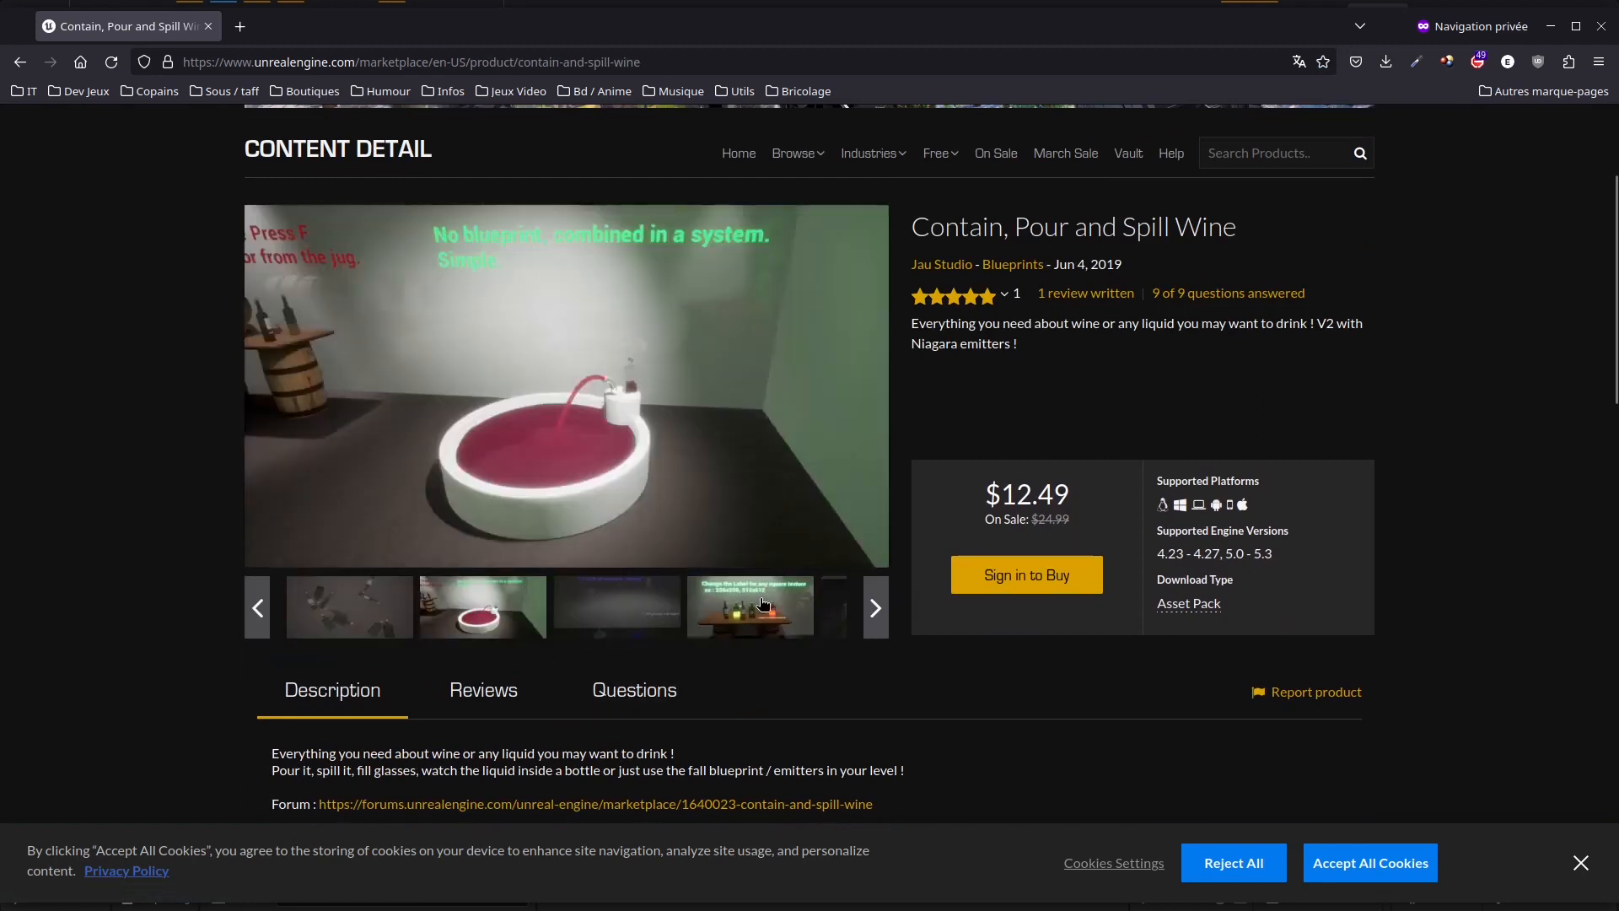
pyautogui.click(807, 611)
pyautogui.click(801, 610)
pyautogui.click(619, 618)
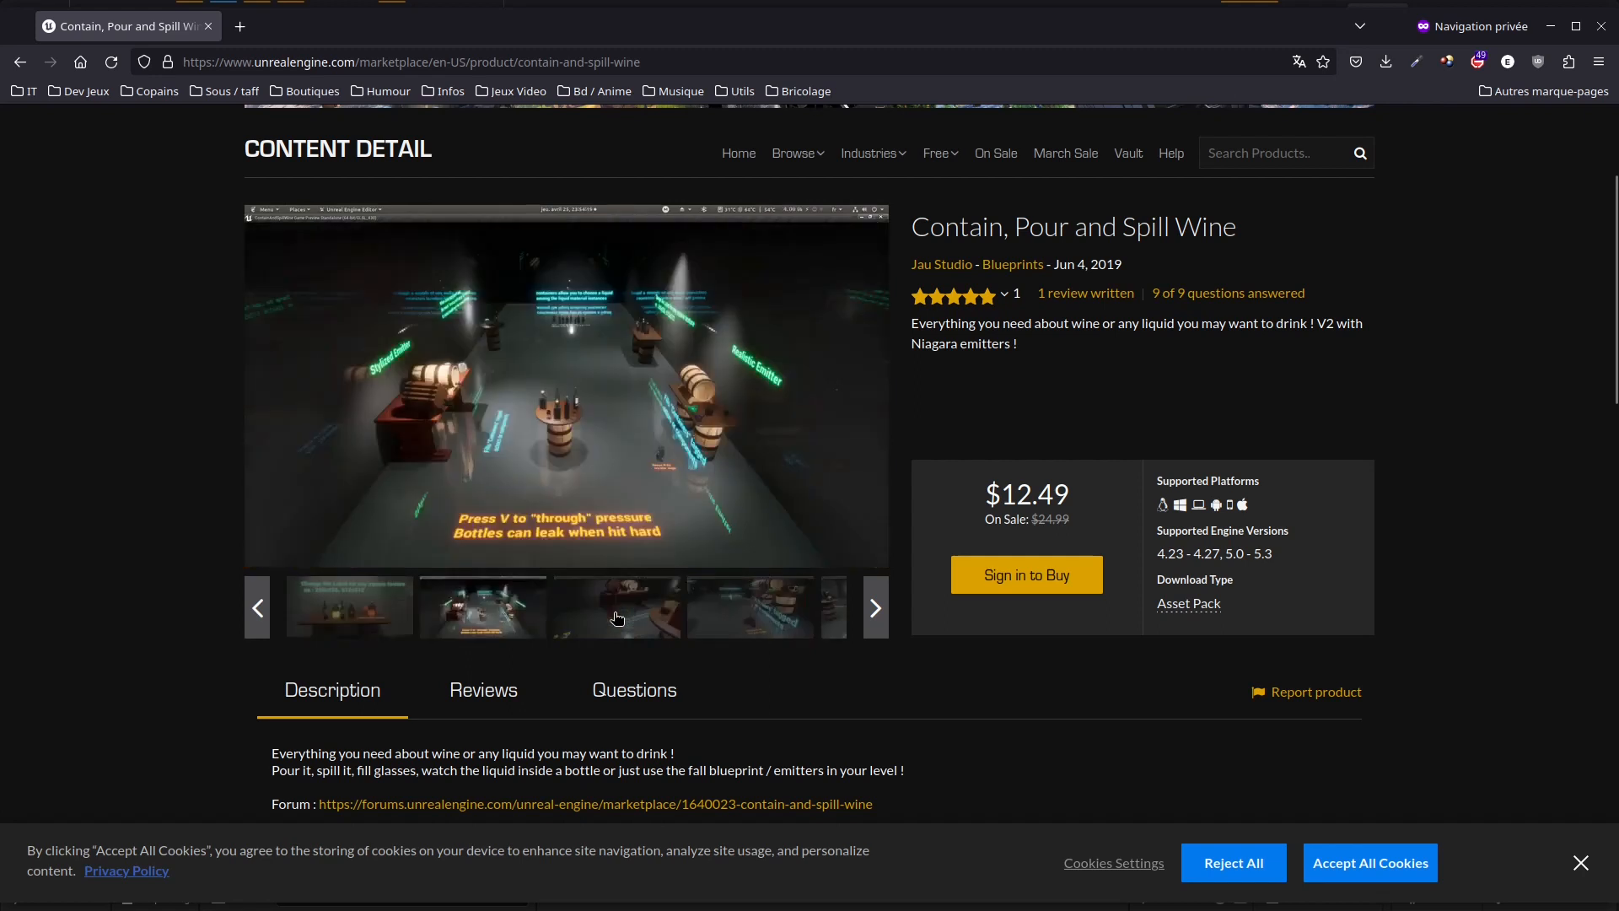
pyautogui.click(699, 618)
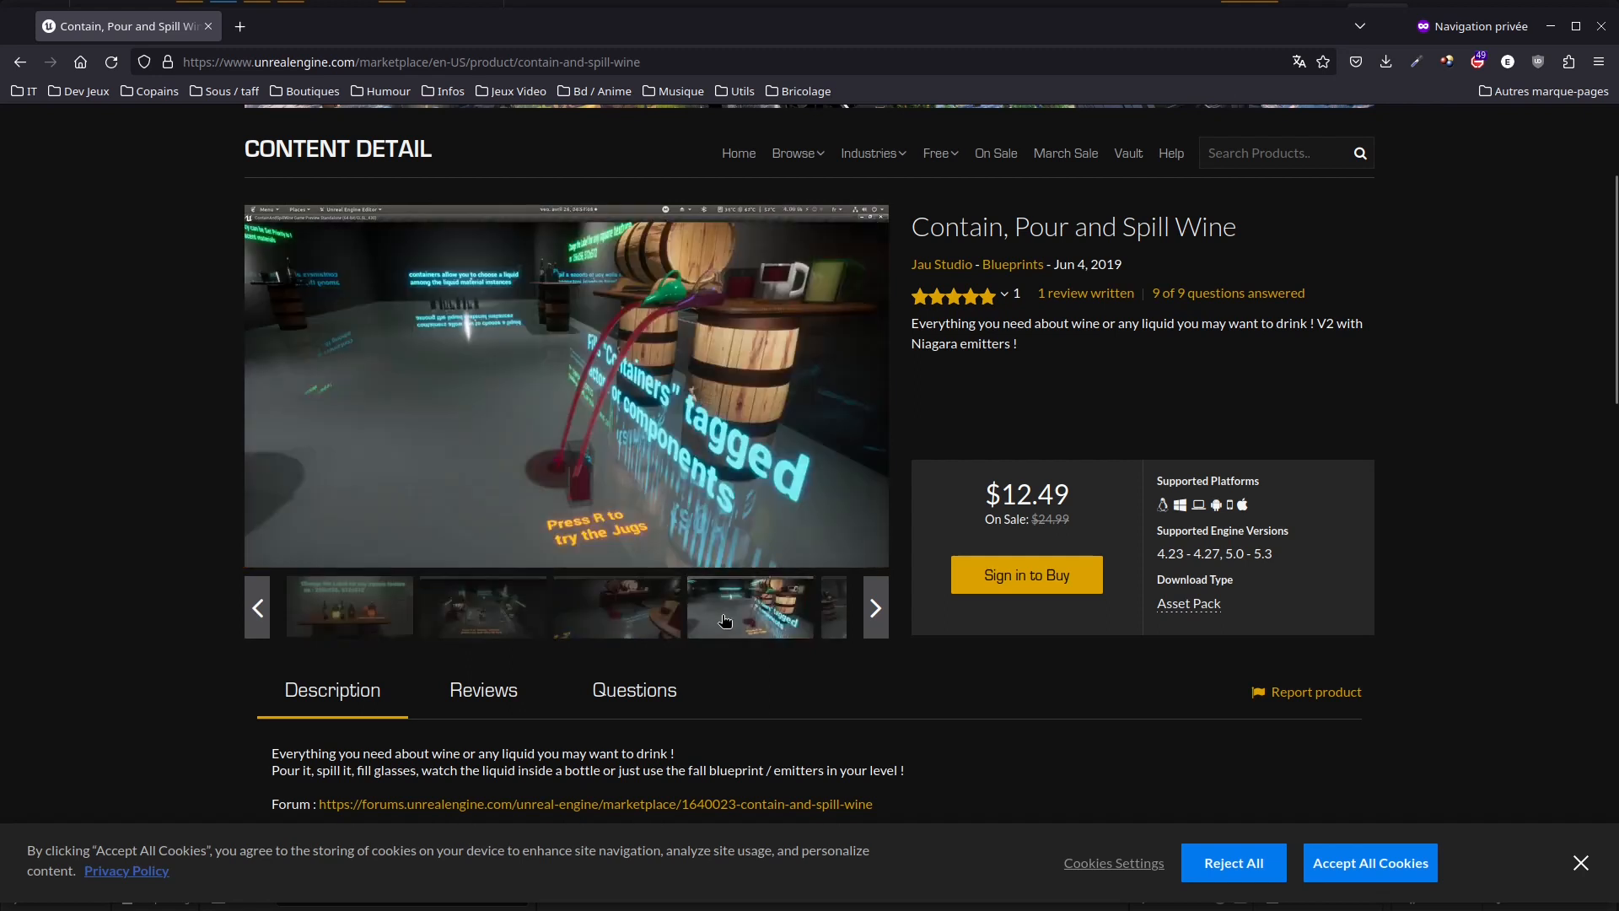
pyautogui.click(826, 625)
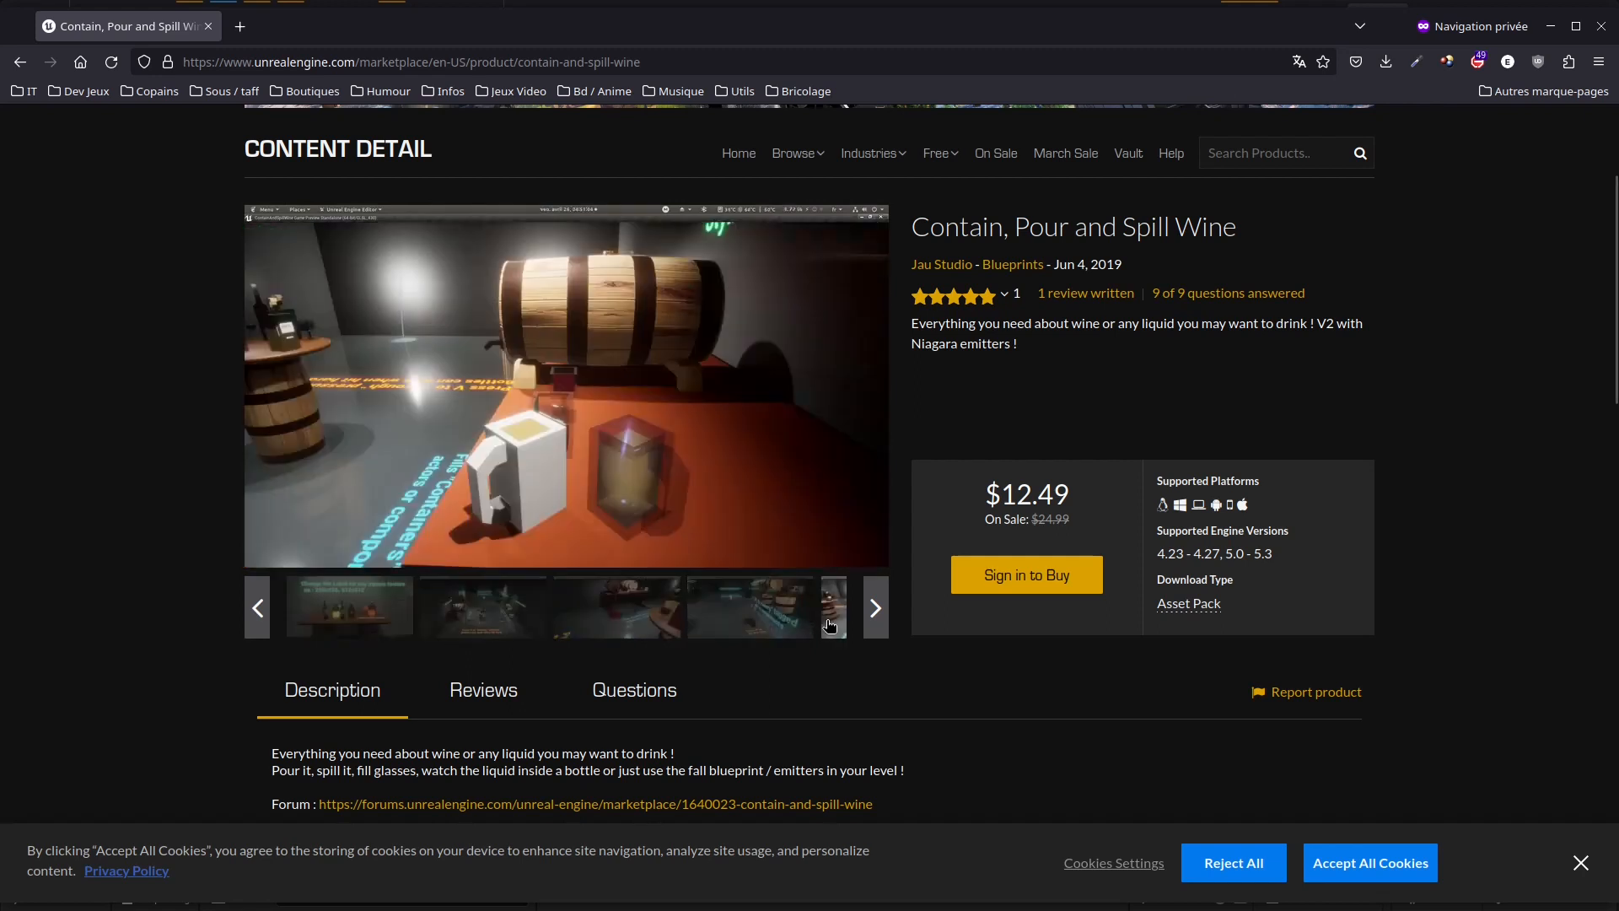
pyautogui.click(732, 632)
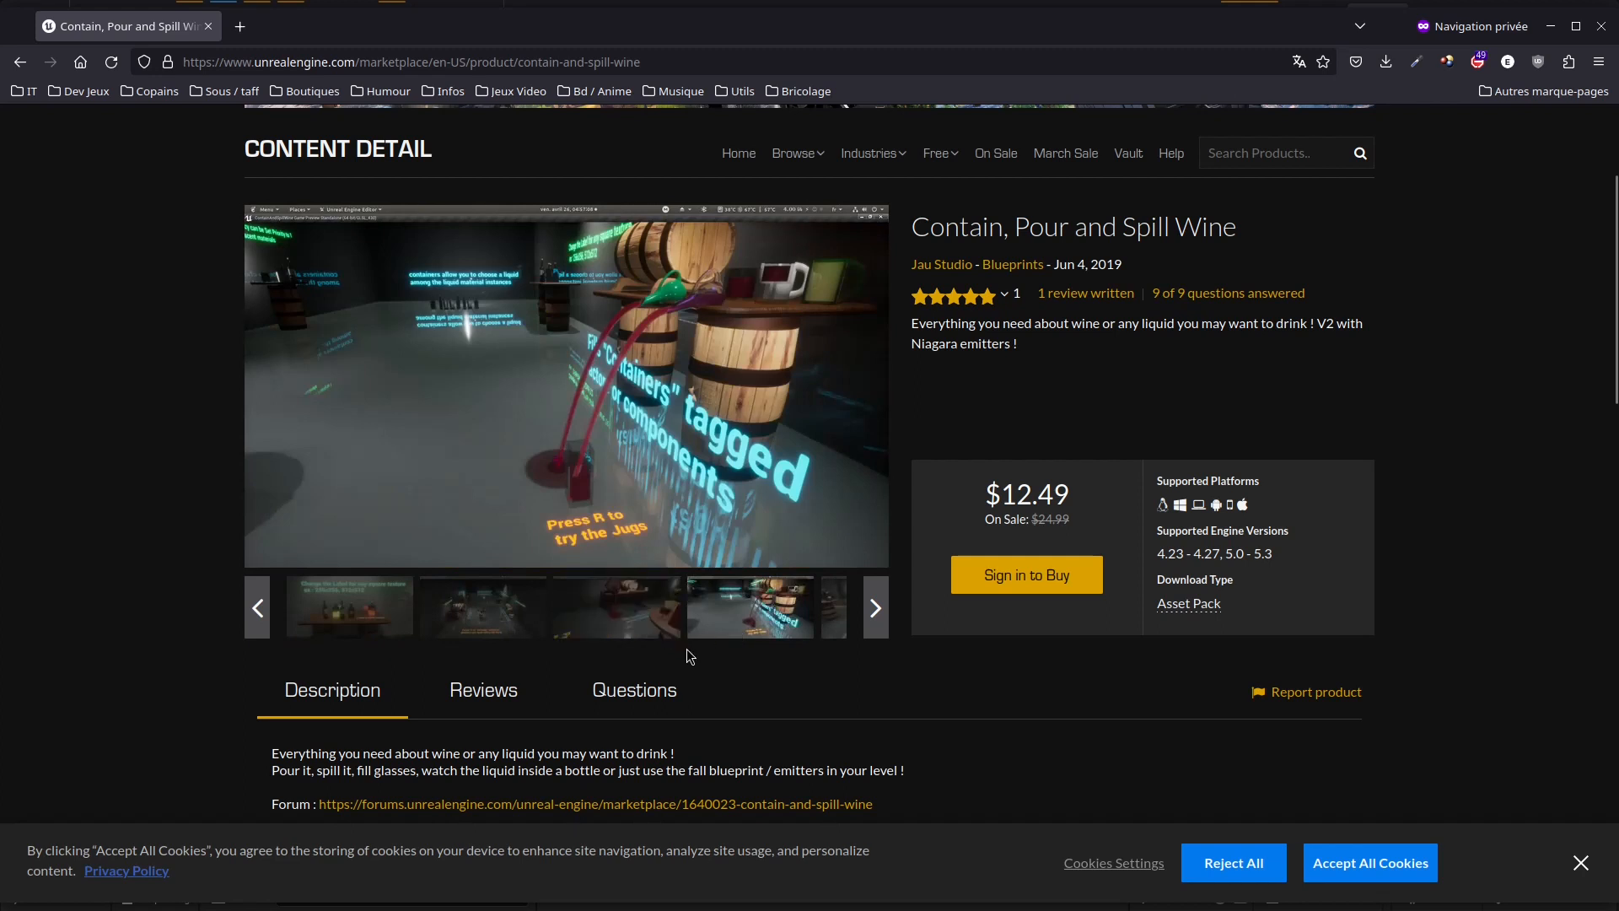
pyautogui.scroll(1, 686, 649)
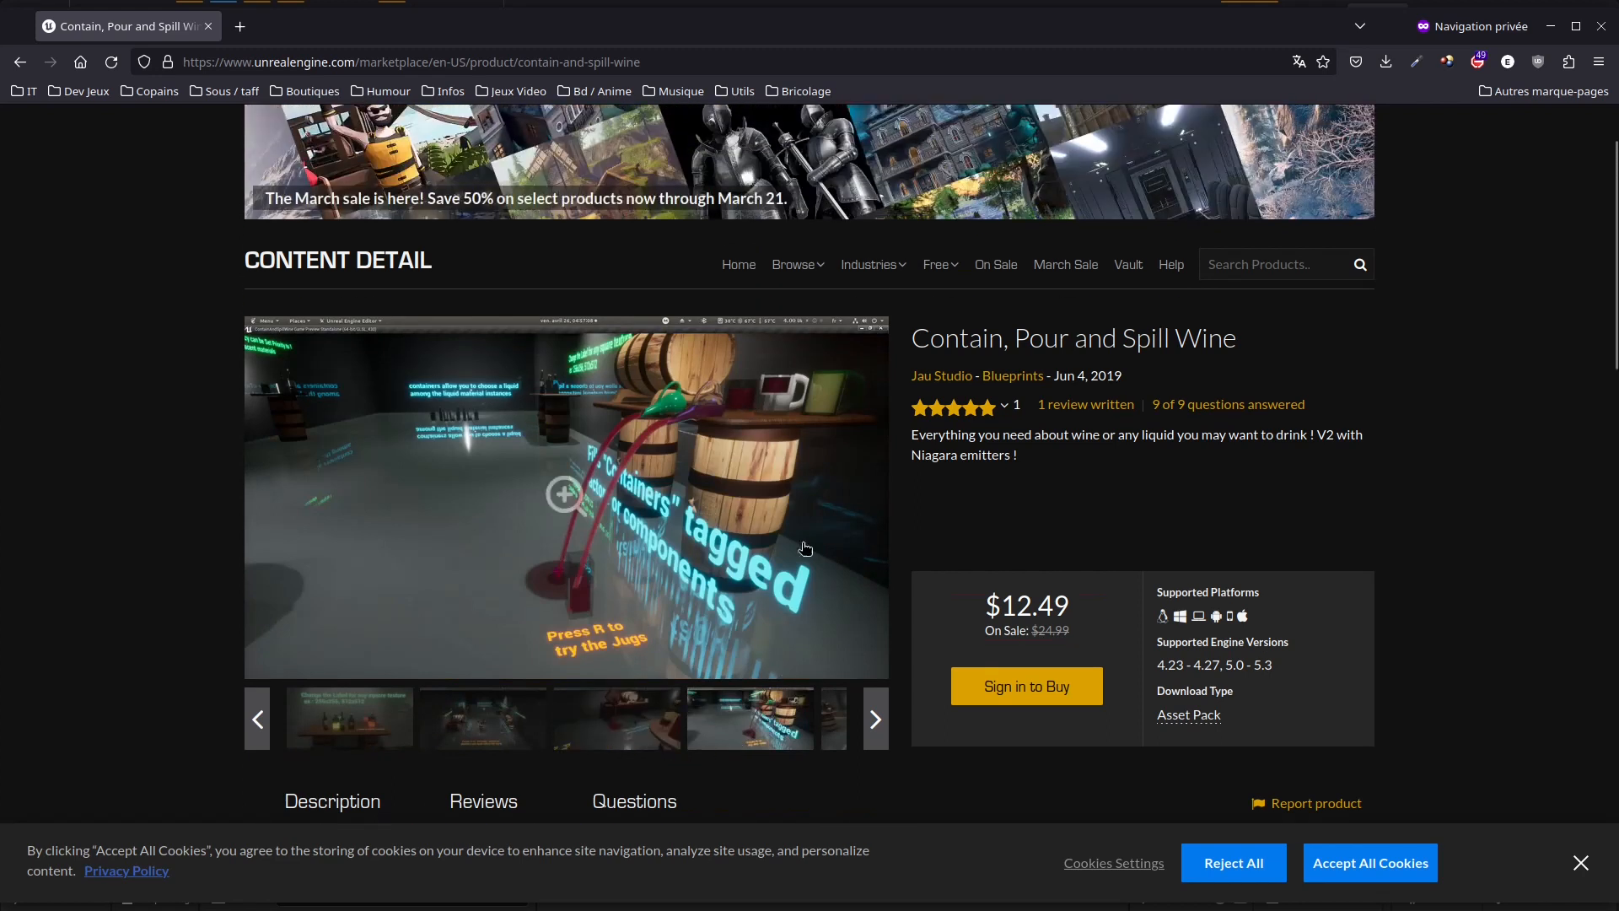
pyautogui.click(831, 721)
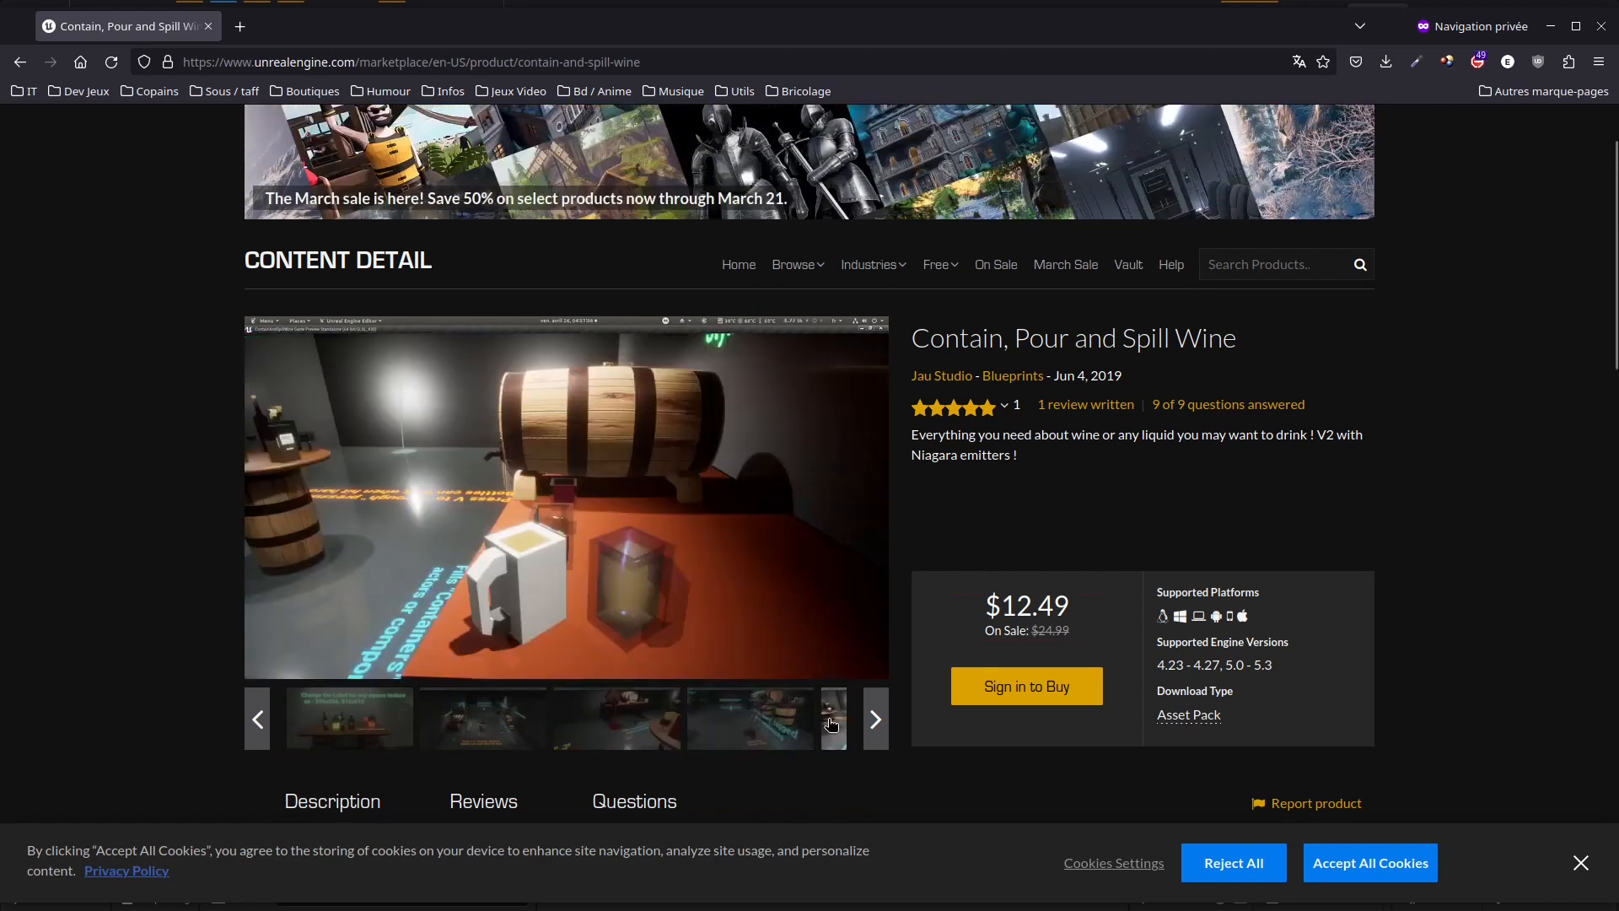
pyautogui.click(837, 730)
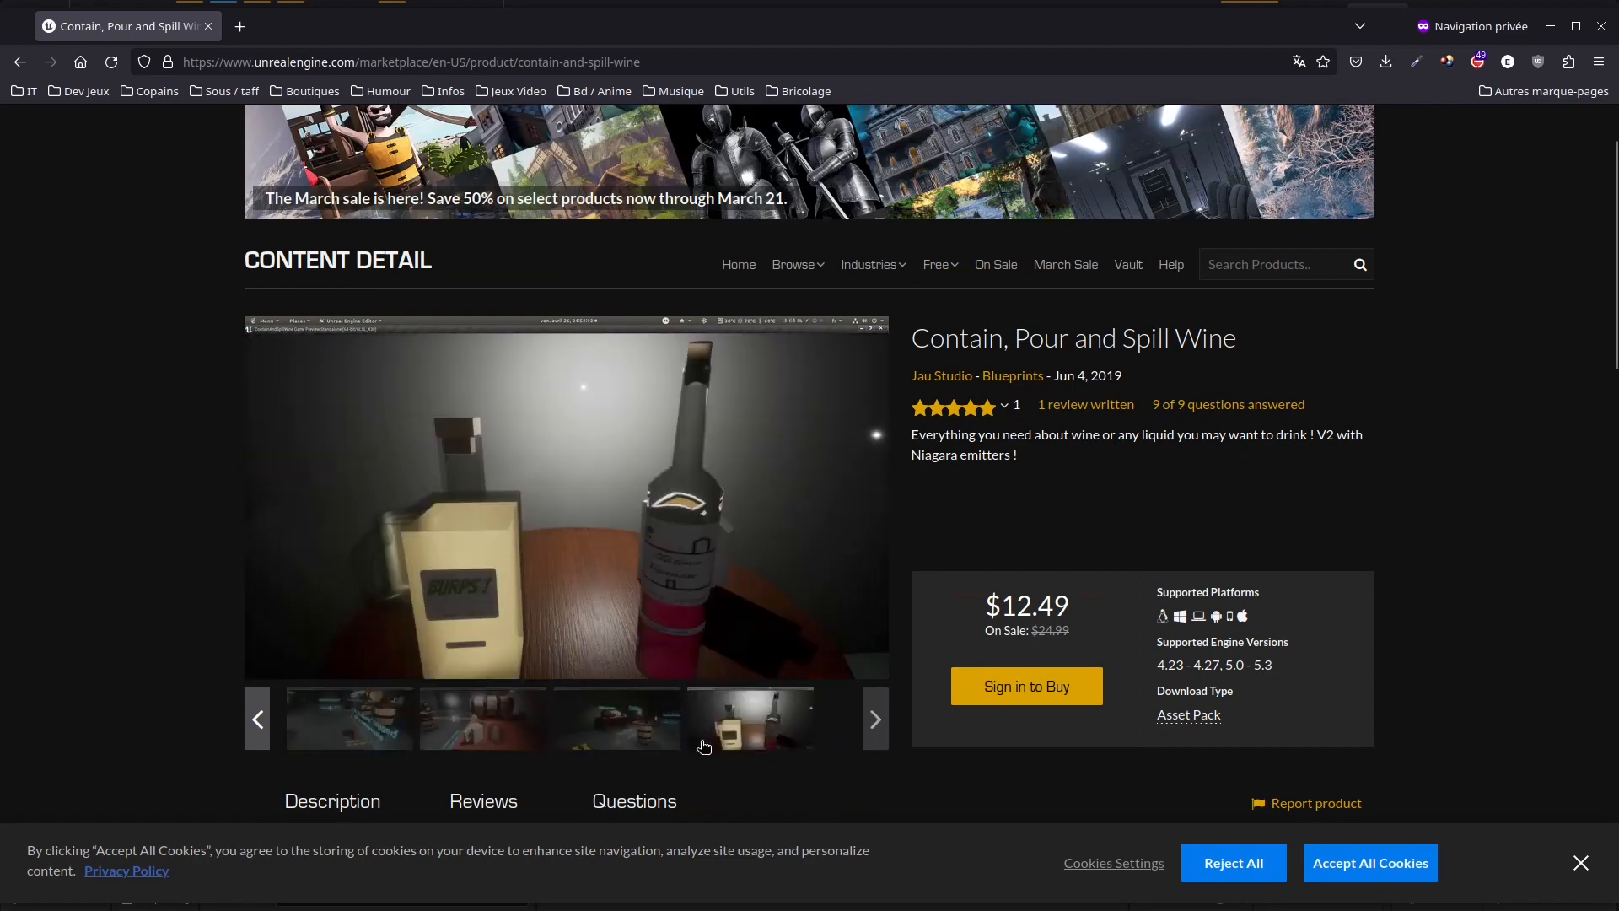
pyautogui.click(647, 743)
pyautogui.click(485, 722)
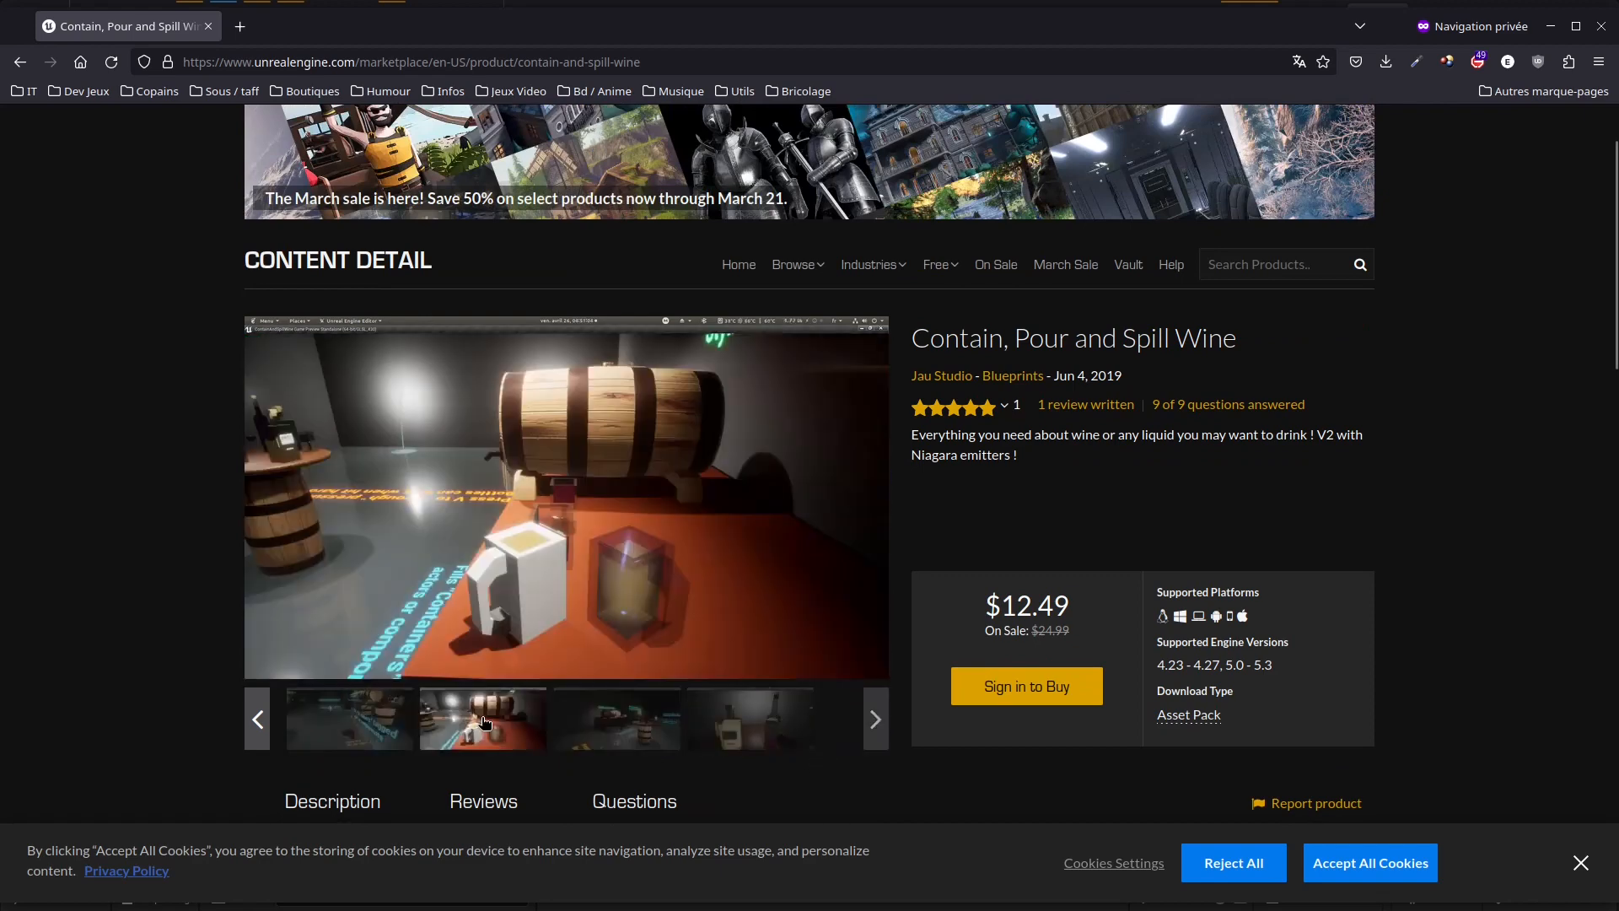
pyautogui.click(254, 721)
pyautogui.click(376, 727)
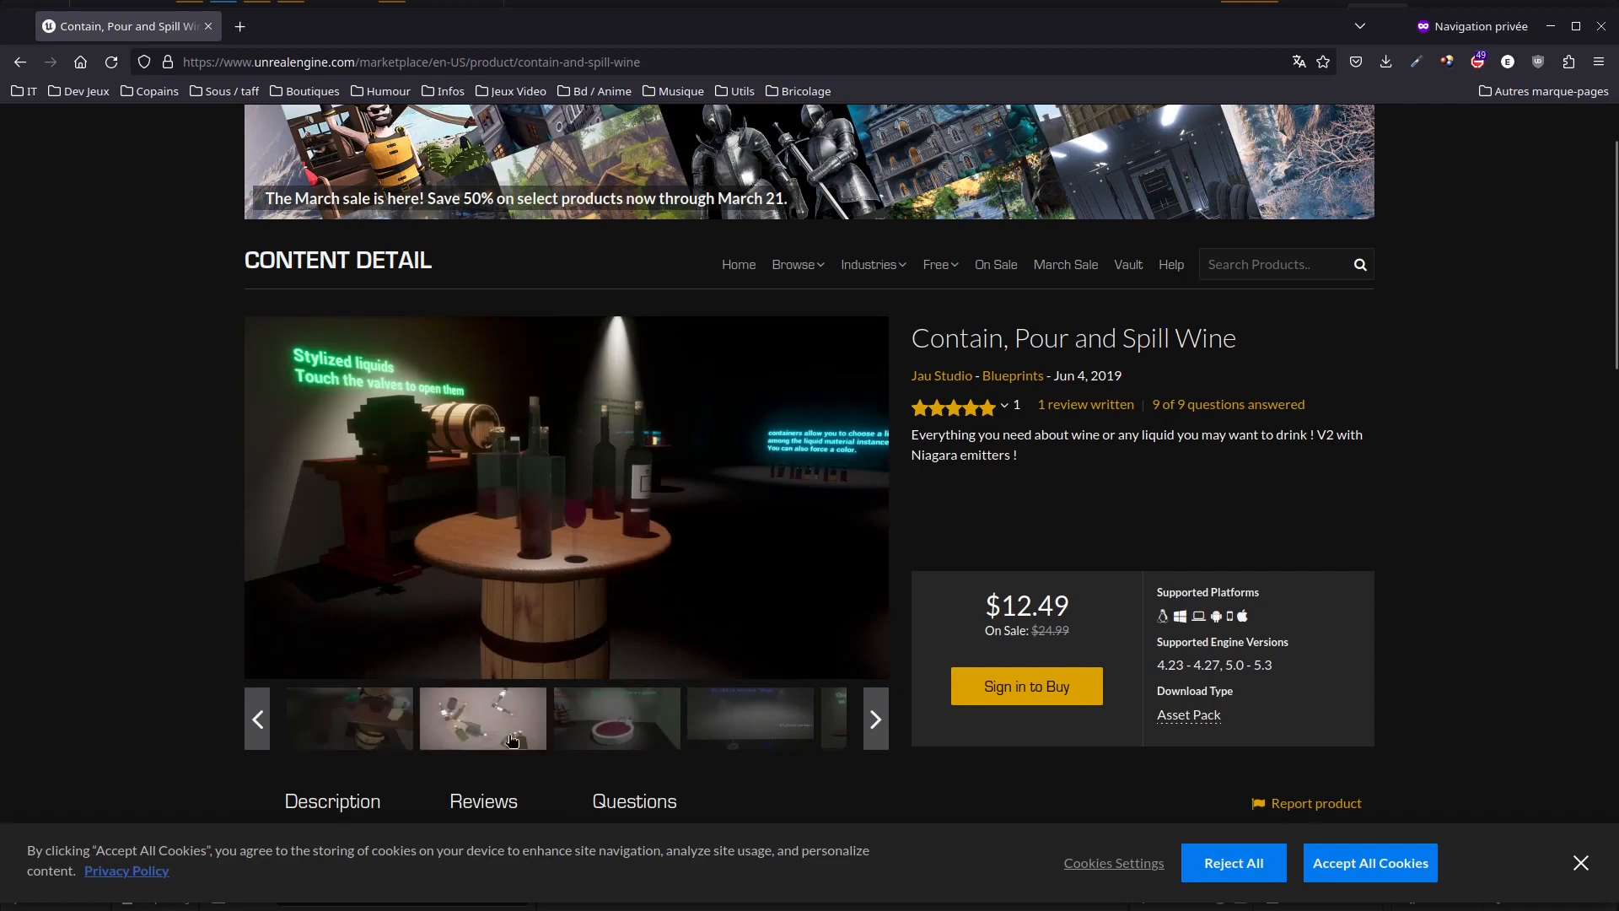
pyautogui.click(615, 723)
# Enlarge the wine basin image to full screen, go back through the previous images to the first one, and close the enlarged view.
pyautogui.click(636, 482)
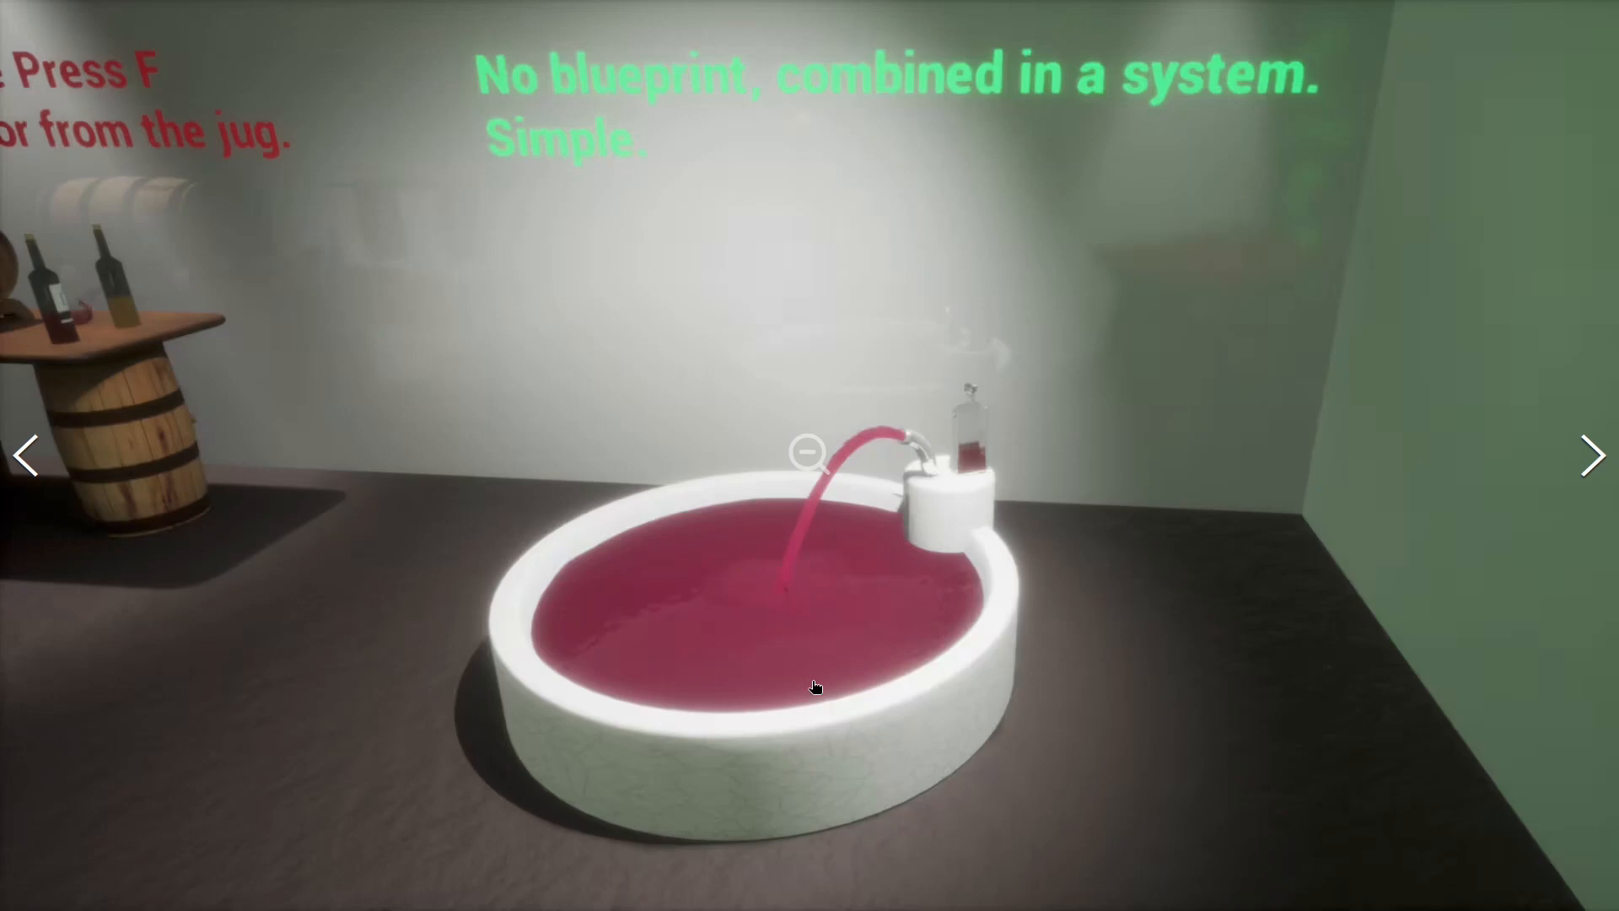
pyautogui.click(31, 459)
pyautogui.click(32, 462)
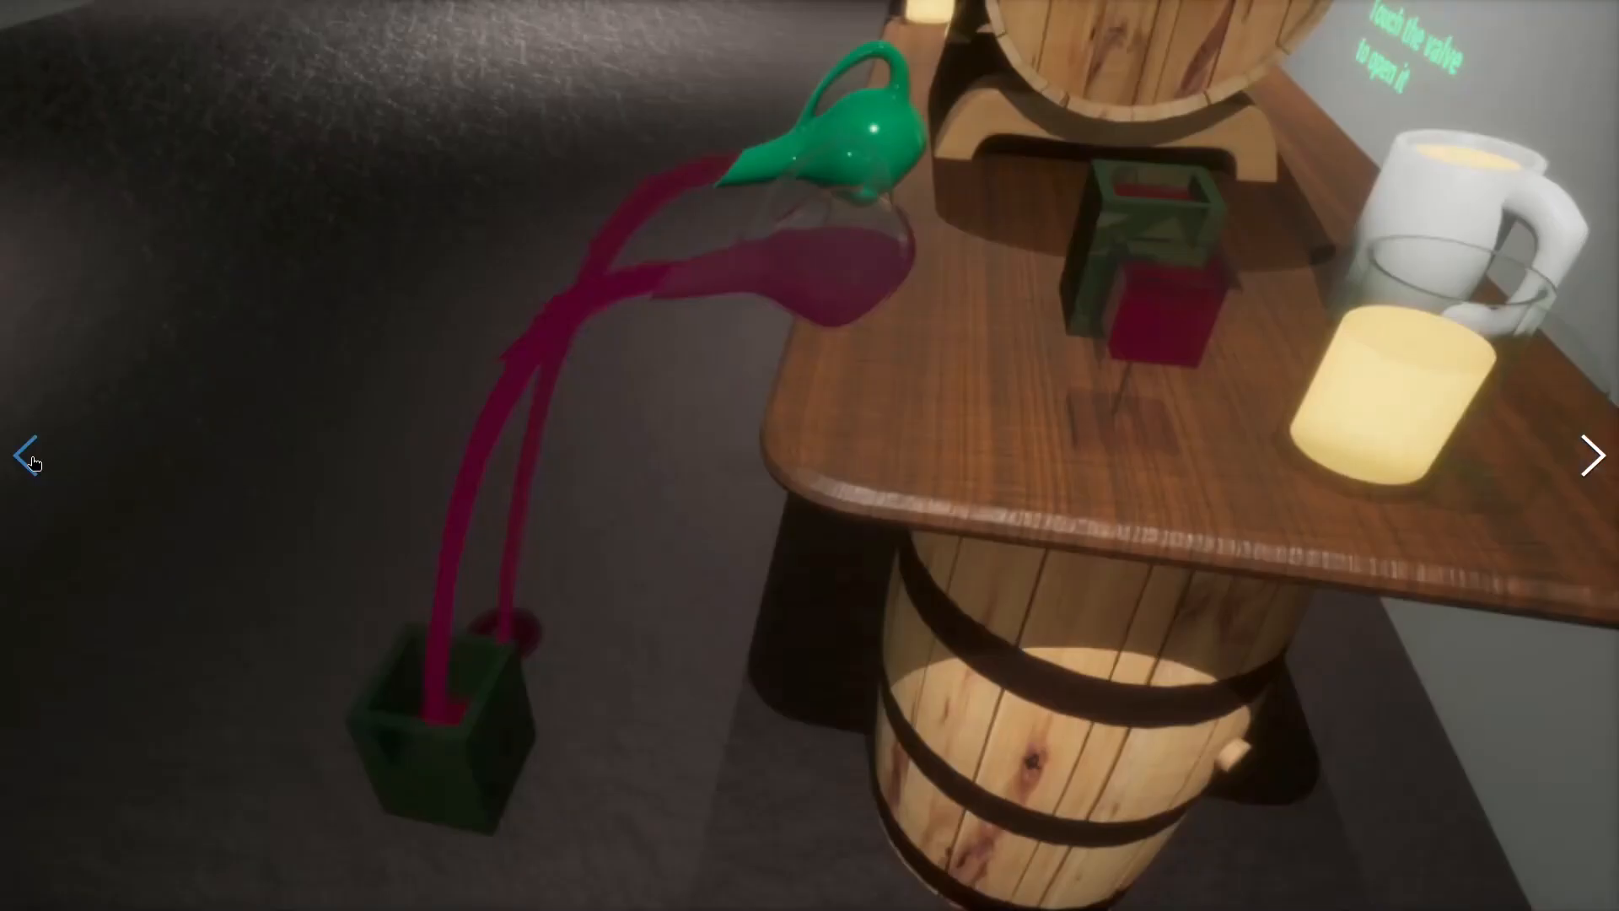
pyautogui.click(32, 462)
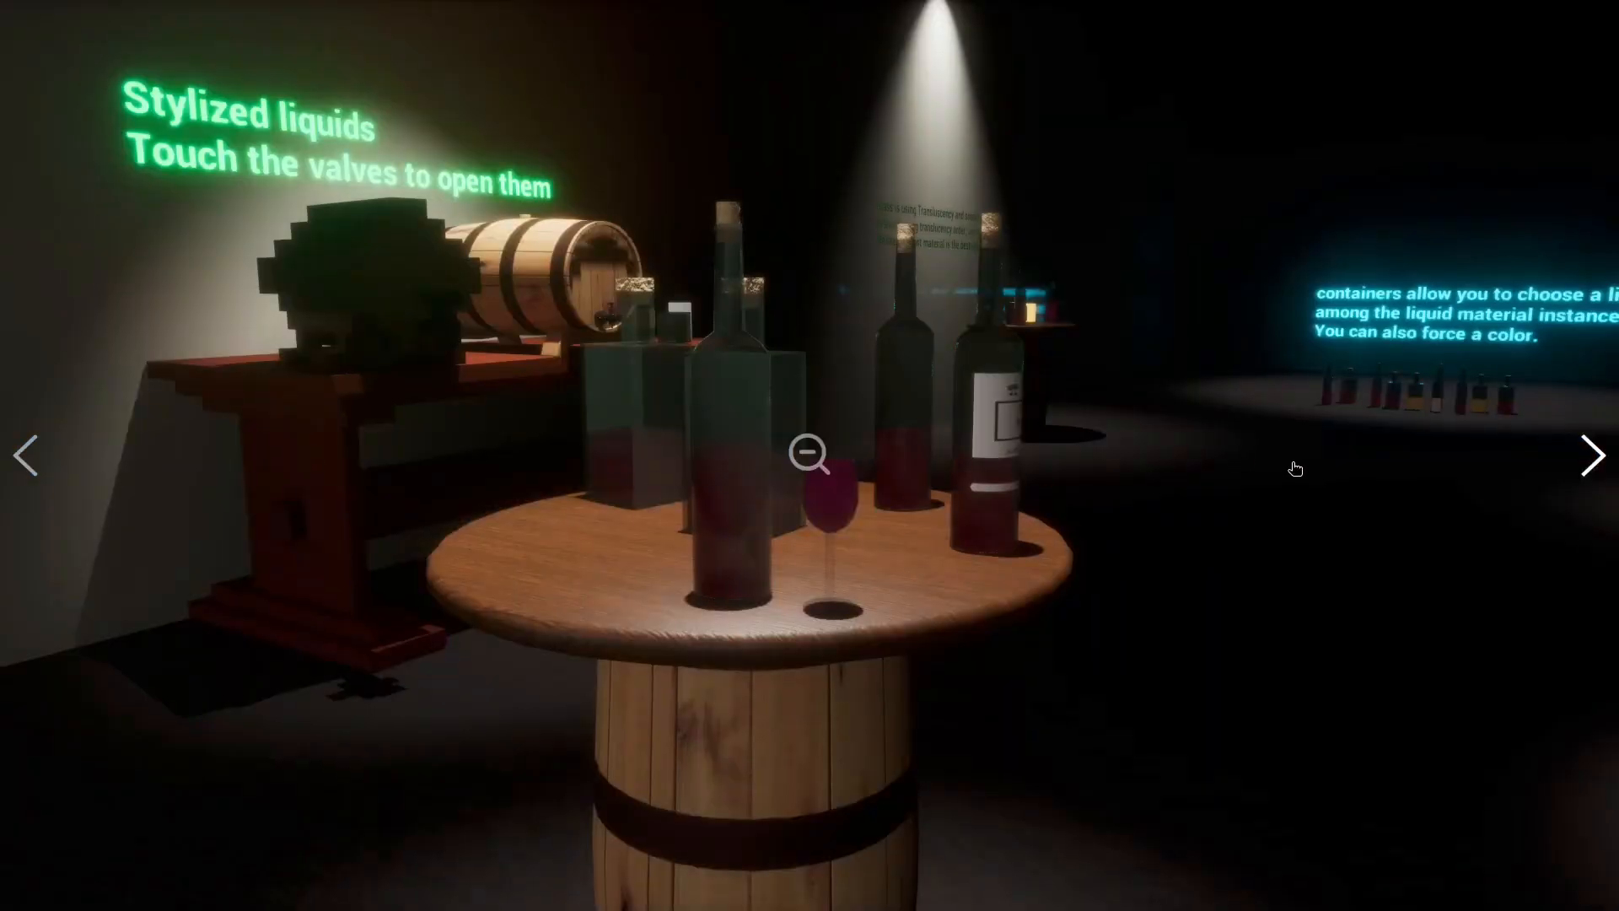
pyautogui.click(1287, 474)
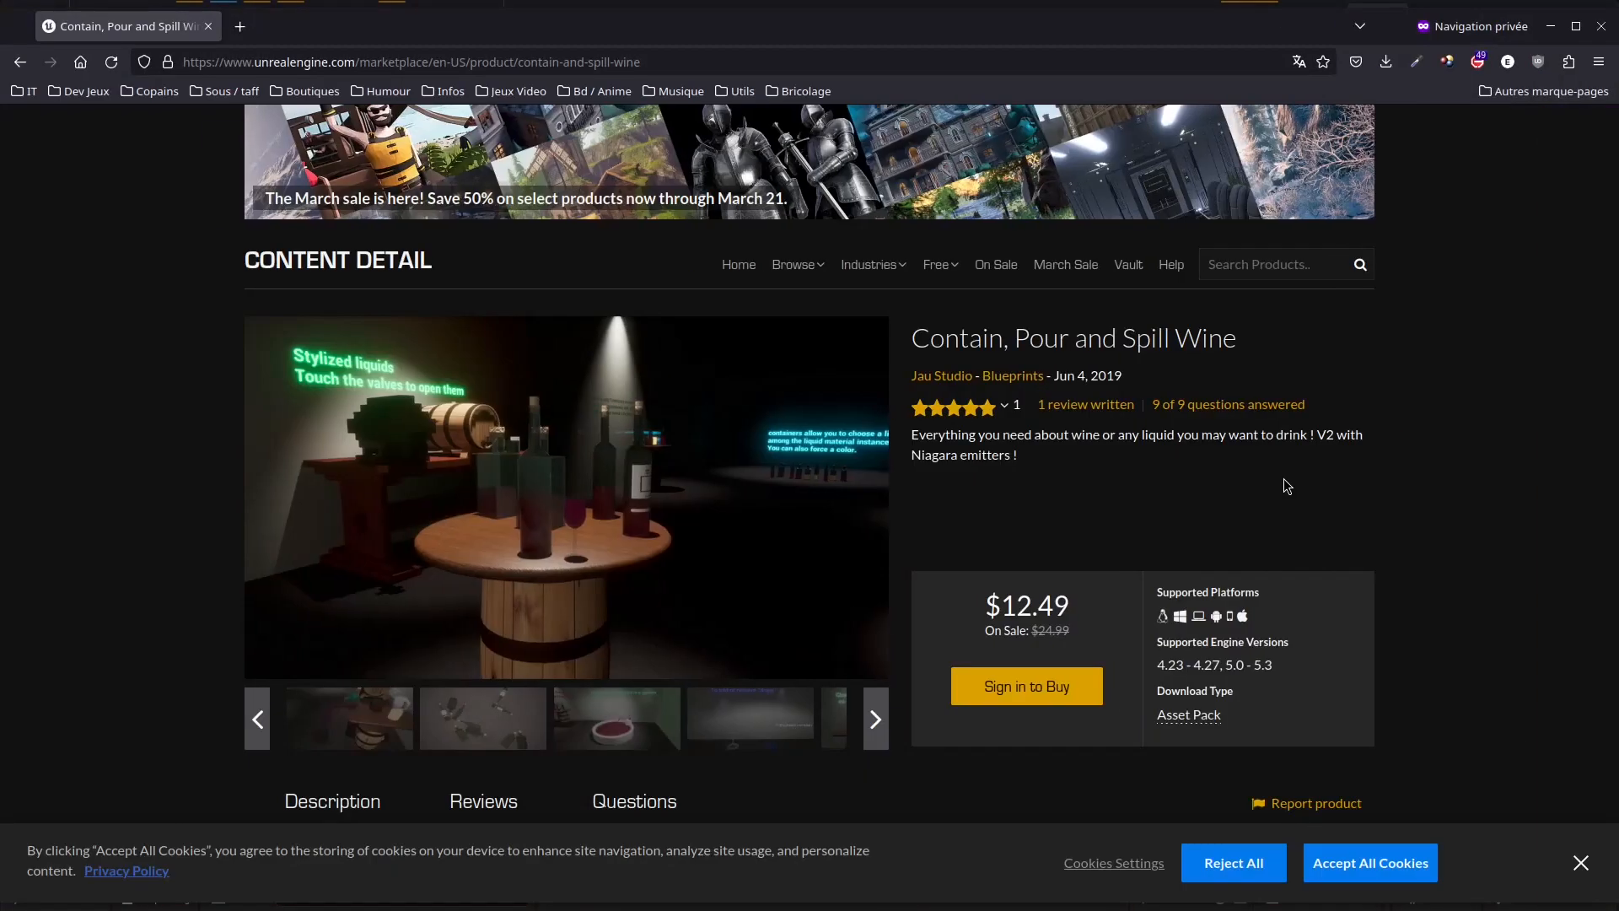